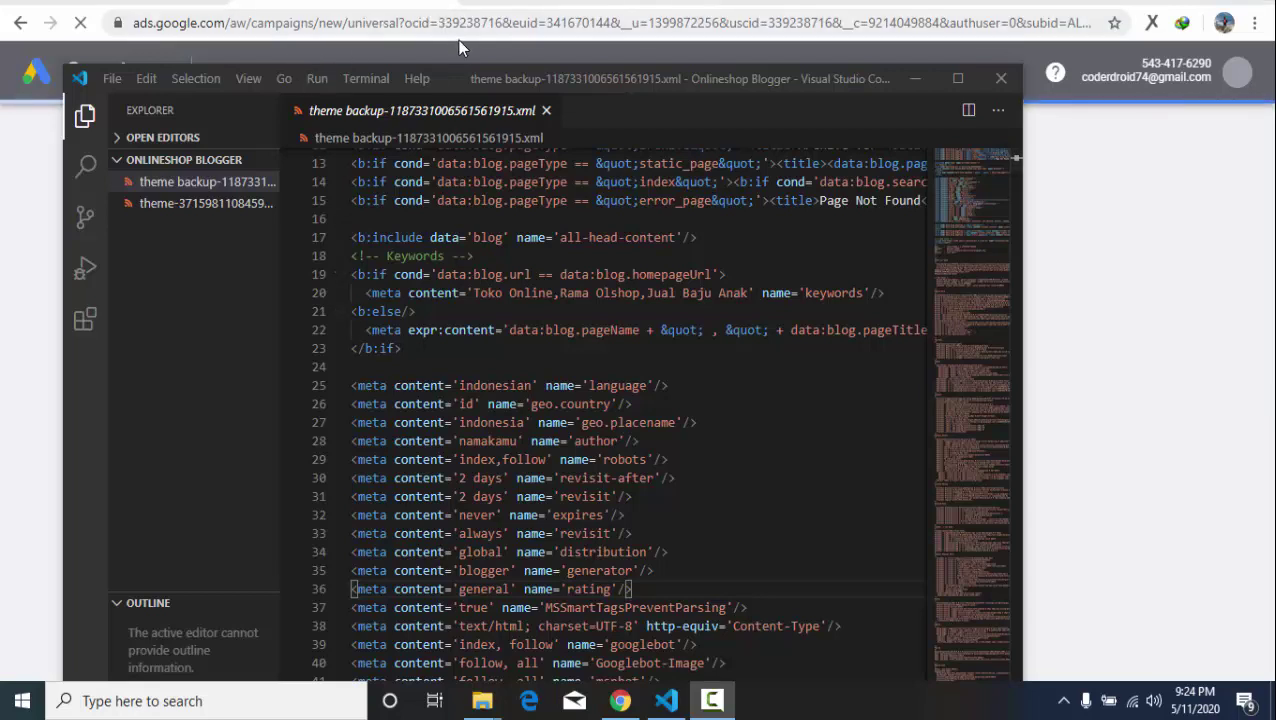
Search Google for "bayu sp" in a new browser tab.
{"action": "left_click", "coordinate": [482, 22]}
{"action": "left_click", "coordinate": [505, 2]}
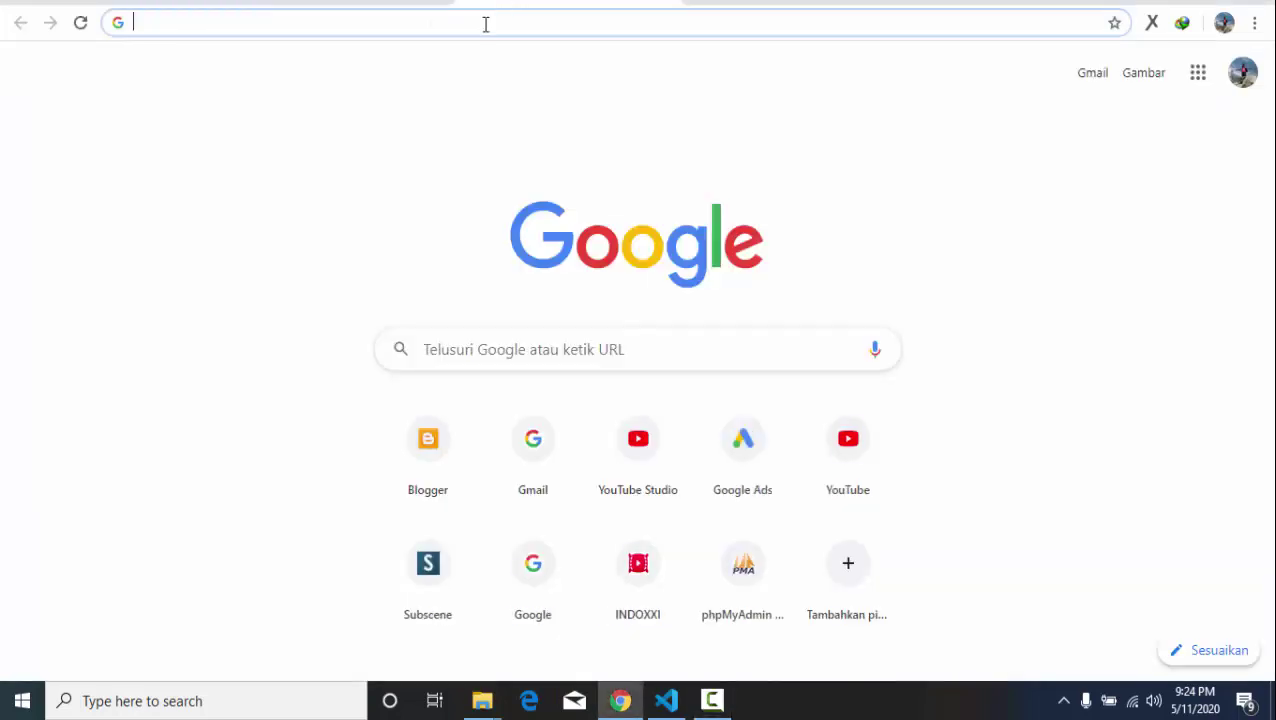
{"action": "left_click", "coordinate": [484, 342]}
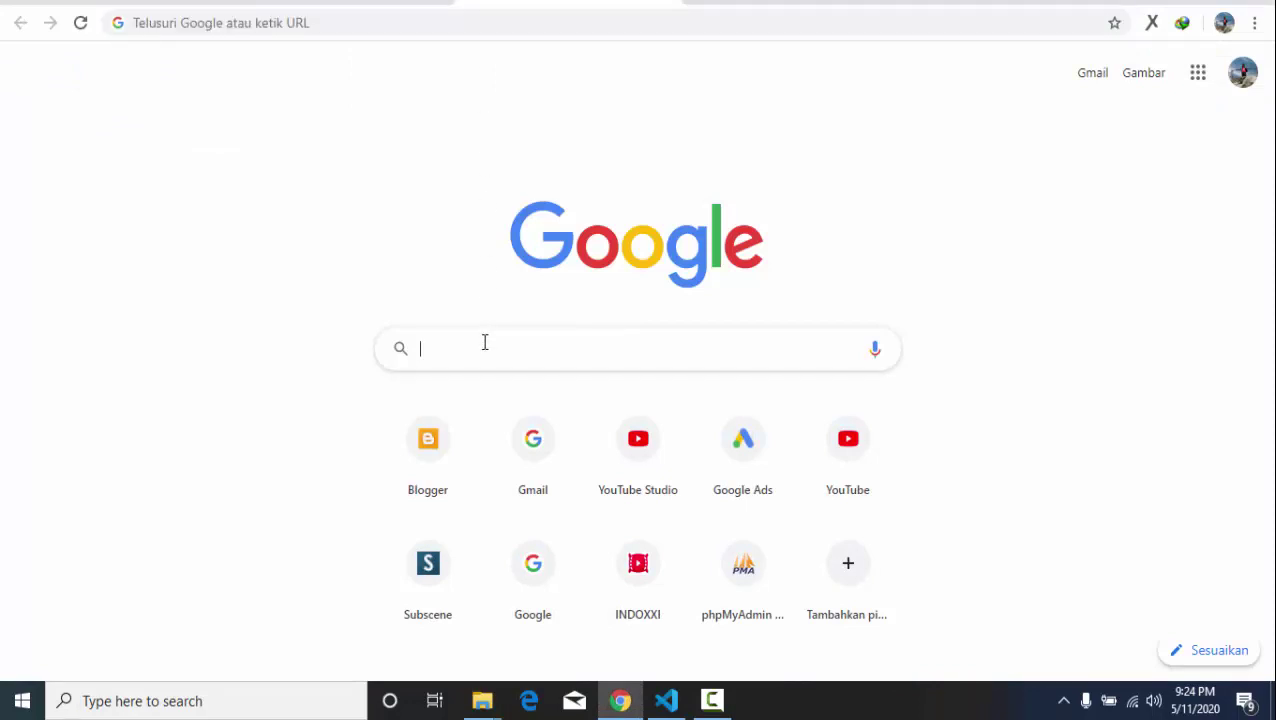
{"action": "type", "text": "bayu sp"}
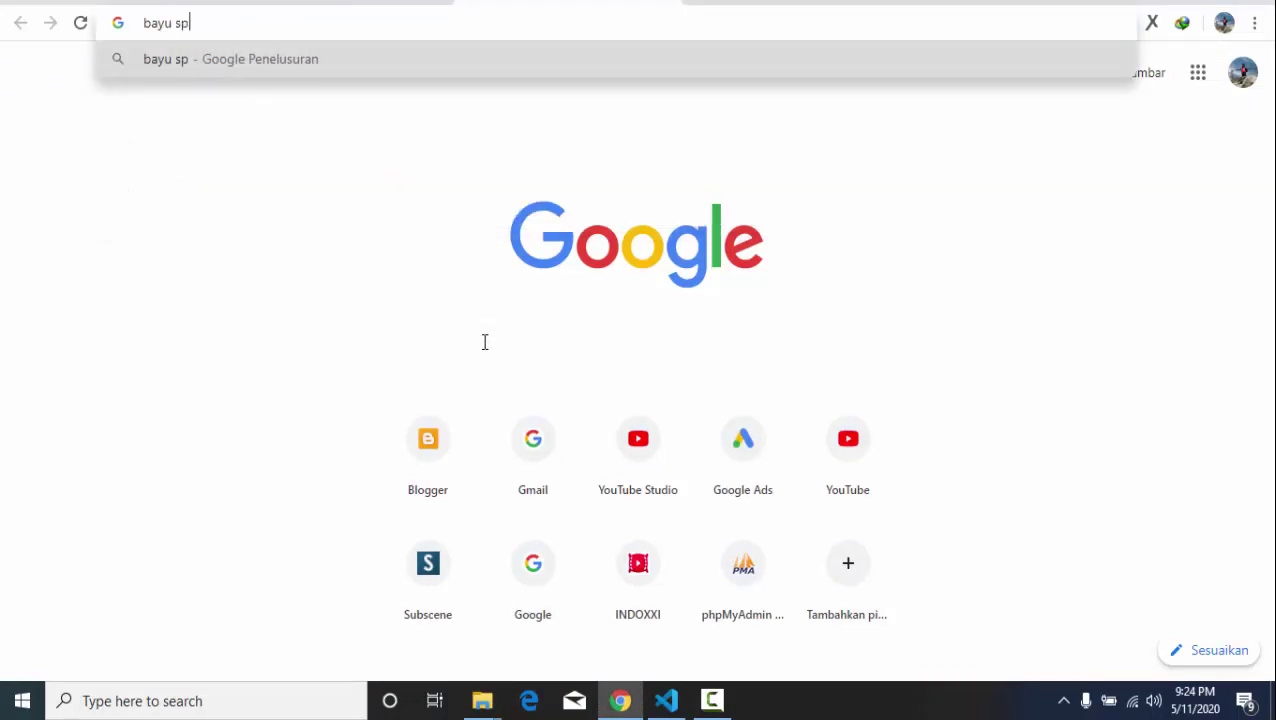
{"action": "key", "text": "Return"}
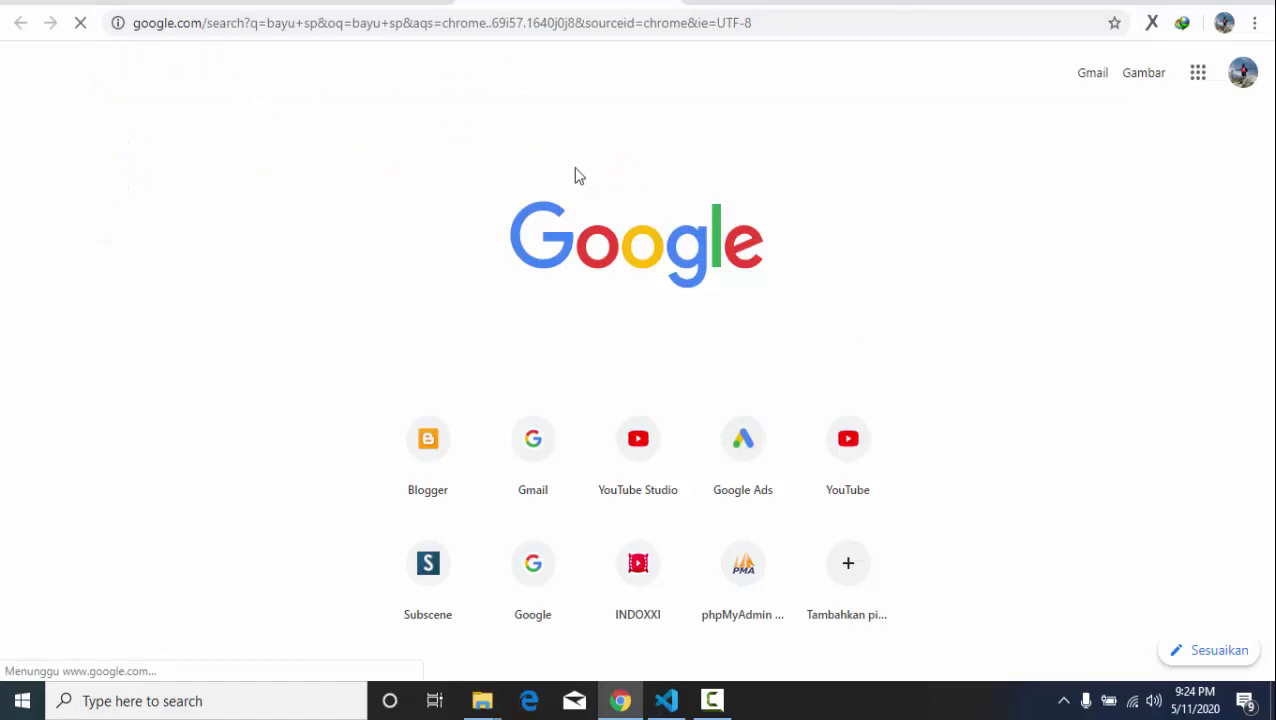
Search for "playstore" in another new browser tab.
{"action": "left_click", "coordinate": [702, 2]}
{"action": "left_click", "coordinate": [561, 2]}
{"action": "left_click", "coordinate": [546, 24]}
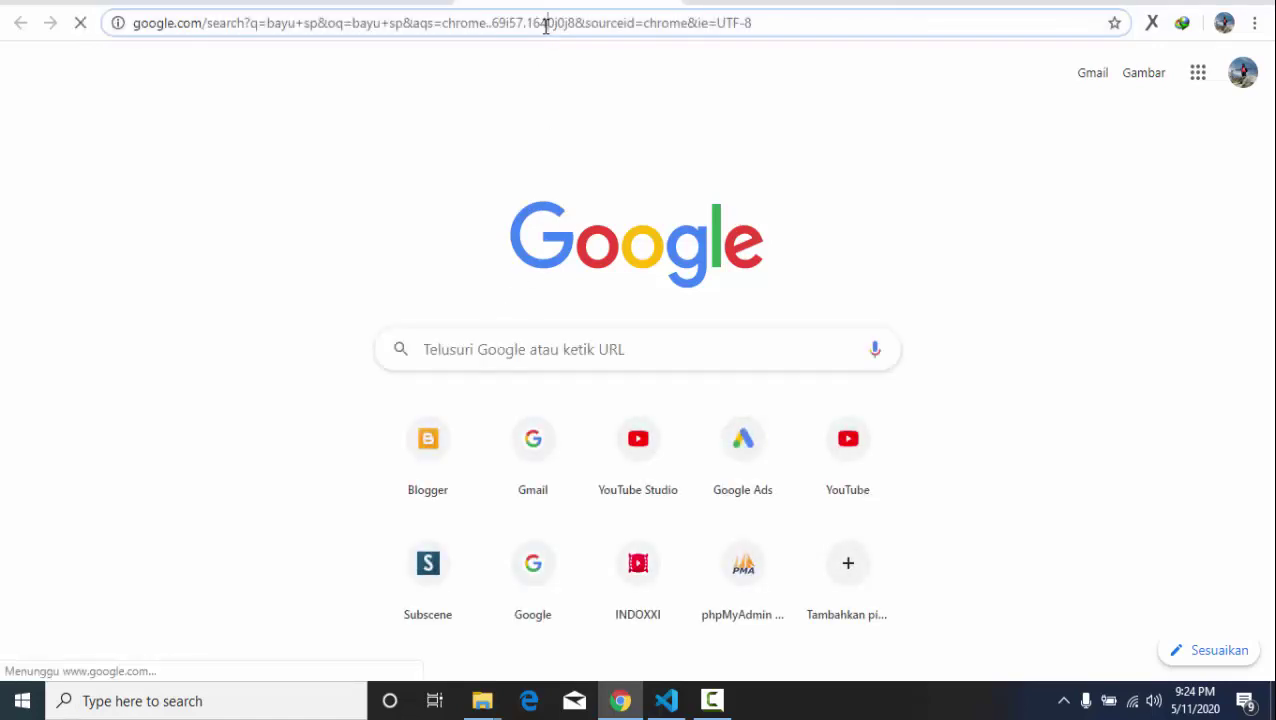
{"action": "key", "text": "BackSpace"}
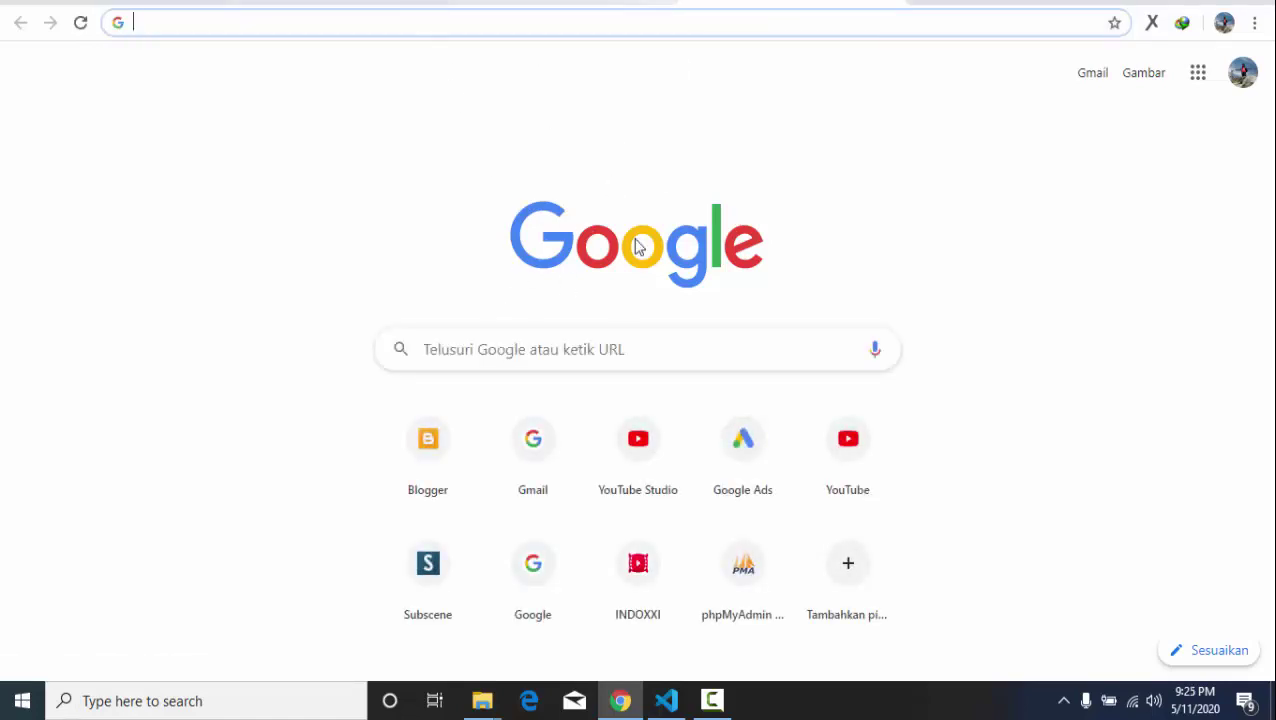
{"action": "left_click", "coordinate": [568, 350]}
{"action": "type", "text": "plays"}
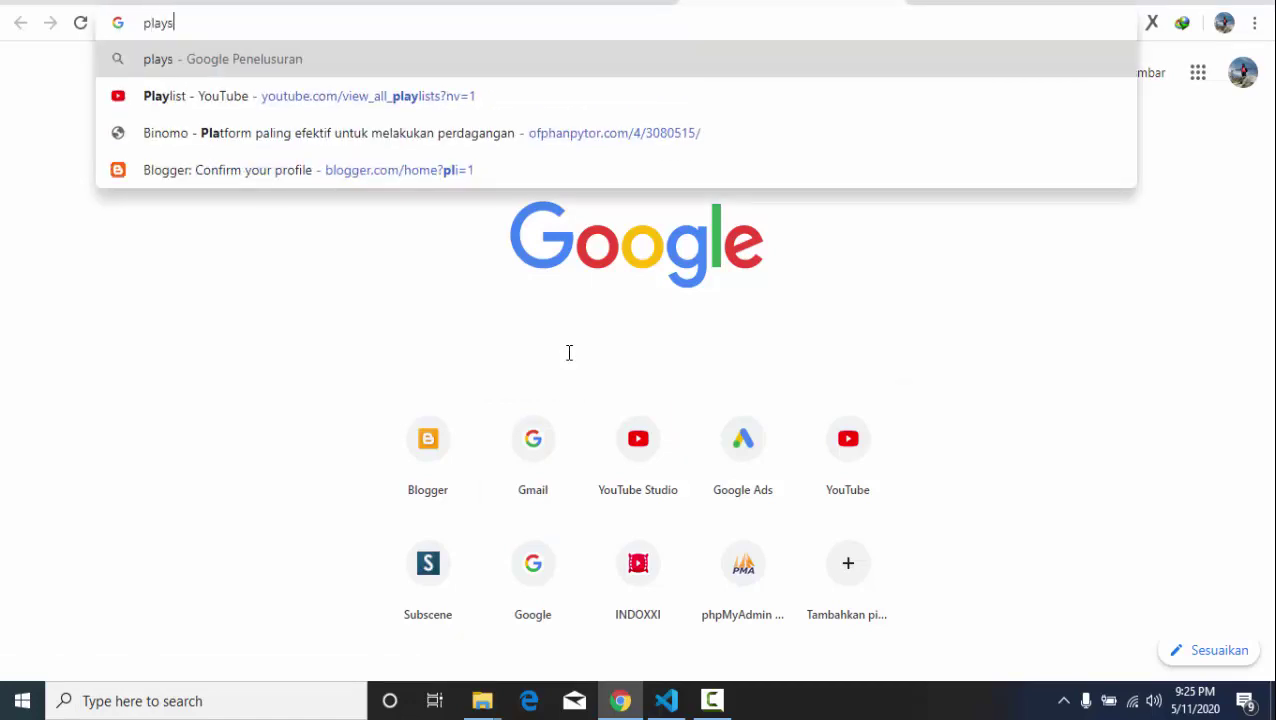
{"action": "type", "text": "tore"}
{"action": "key", "text": "Return"}
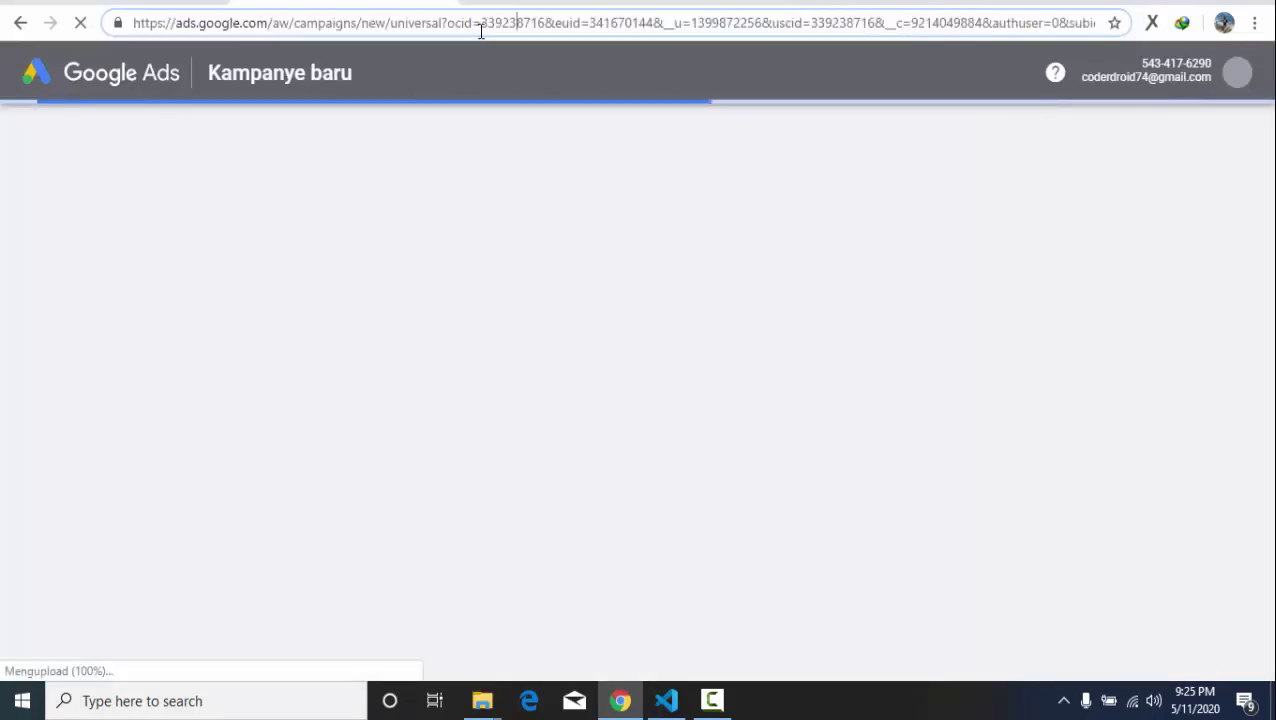
Return to the "bayu sp" search results and open the Bayusp.com dashboard result.
{"action": "left_click", "coordinate": [481, 24]}
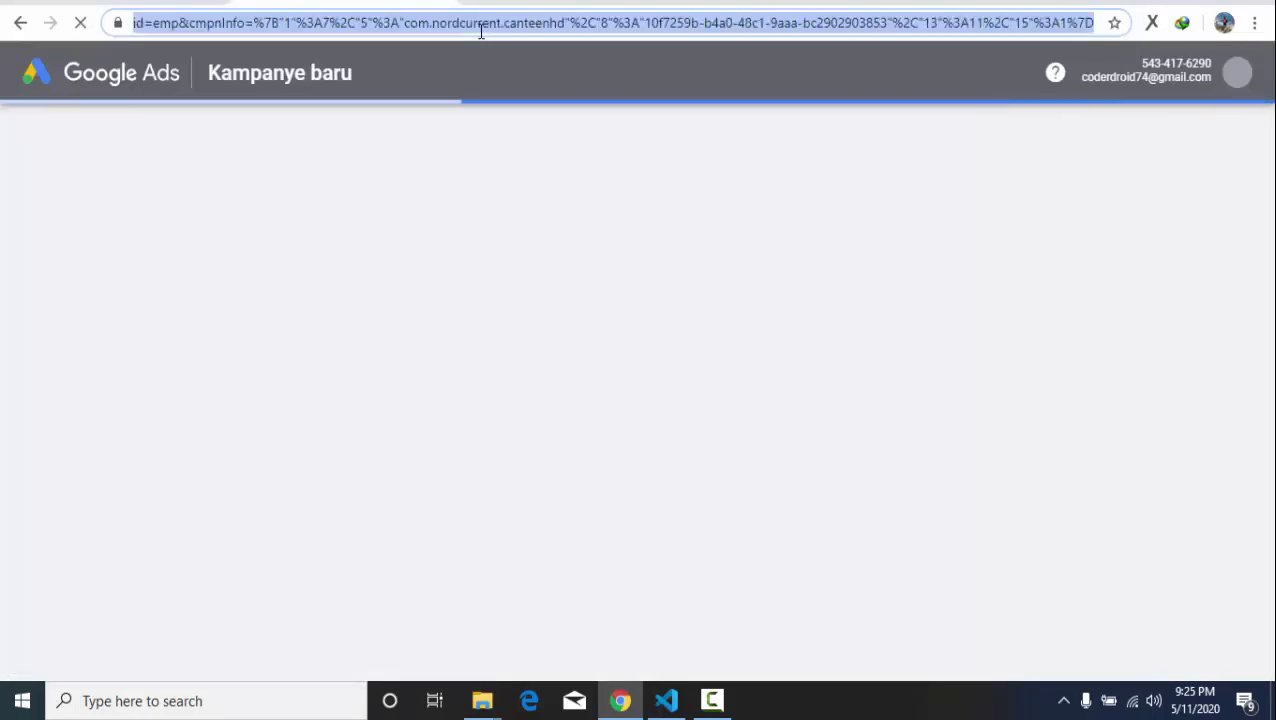
{"action": "left_click", "coordinate": [481, 24]}
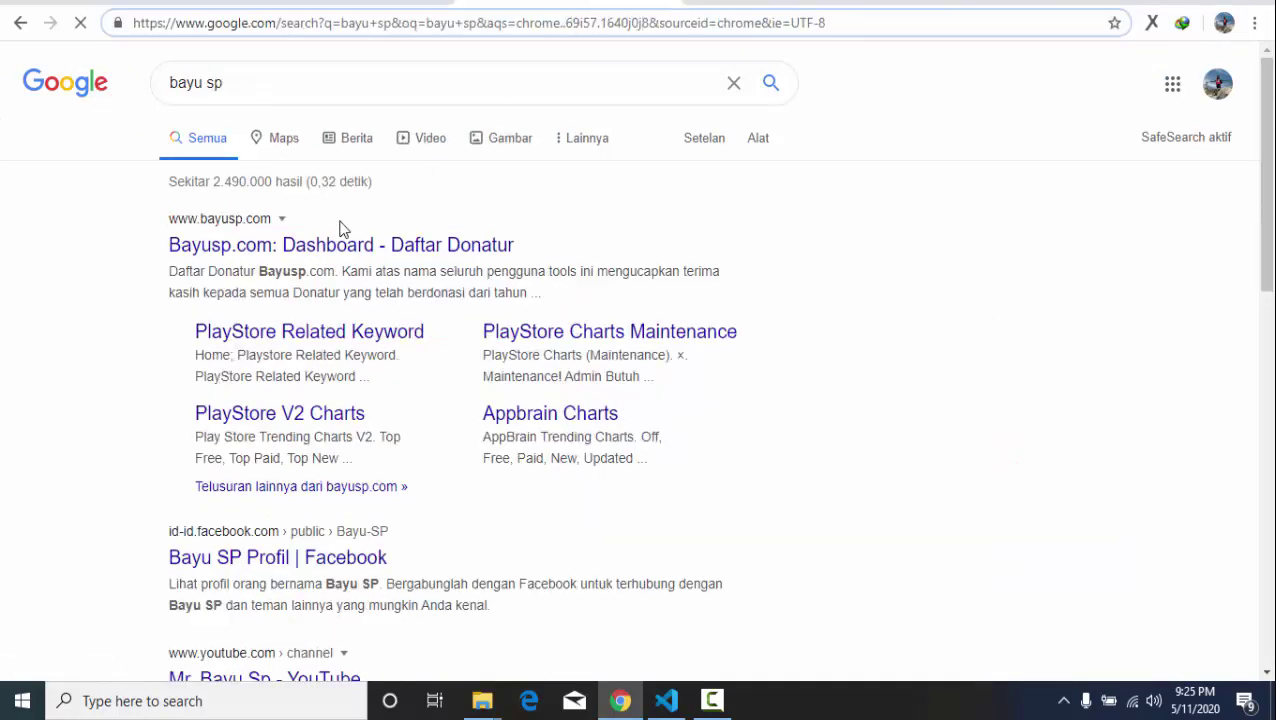
{"action": "left_click", "coordinate": [349, 240]}
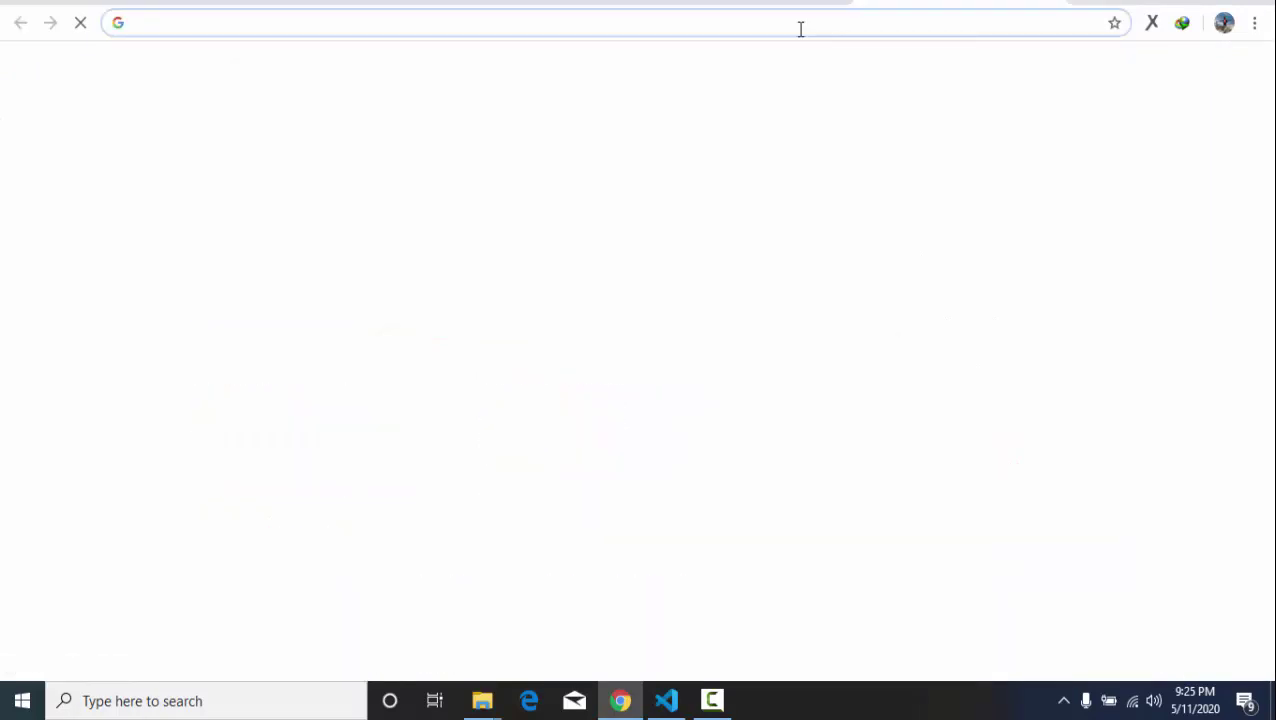
Load speedtest.net in a new browser tab.
{"action": "type", "text": "speedtest"}
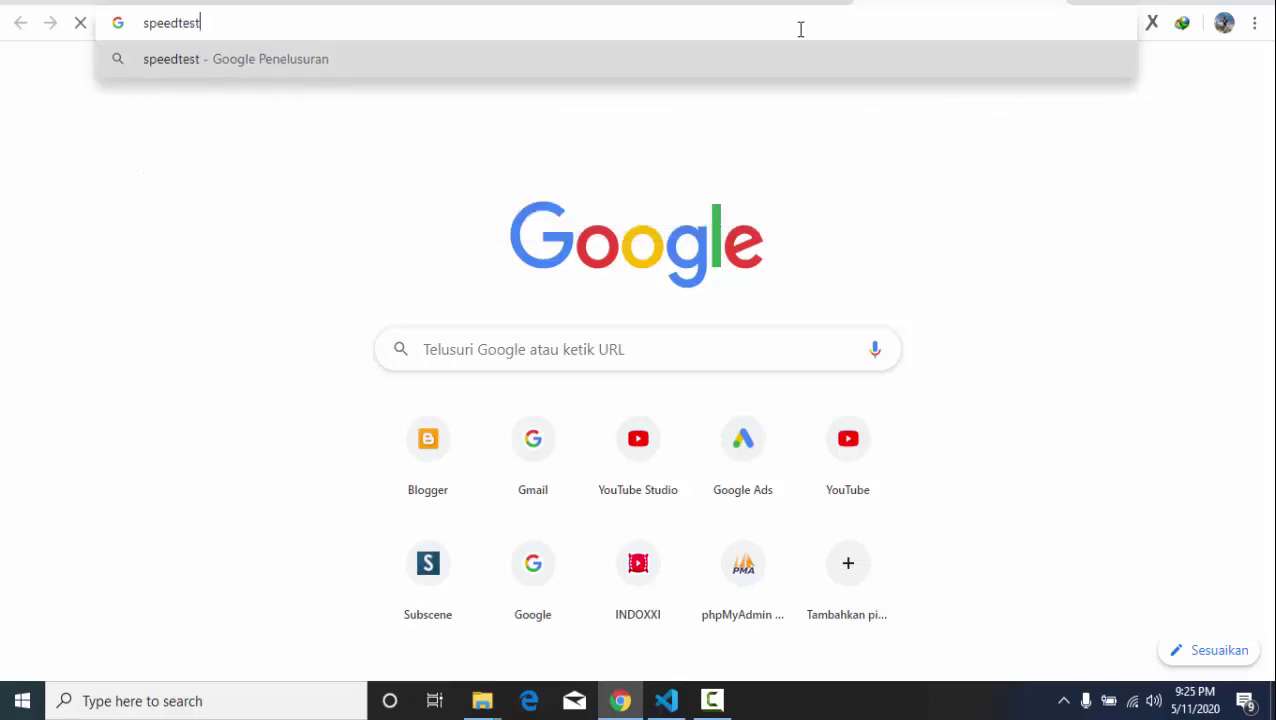
{"action": "type", "text": ".net"}
{"action": "key", "text": "Return"}
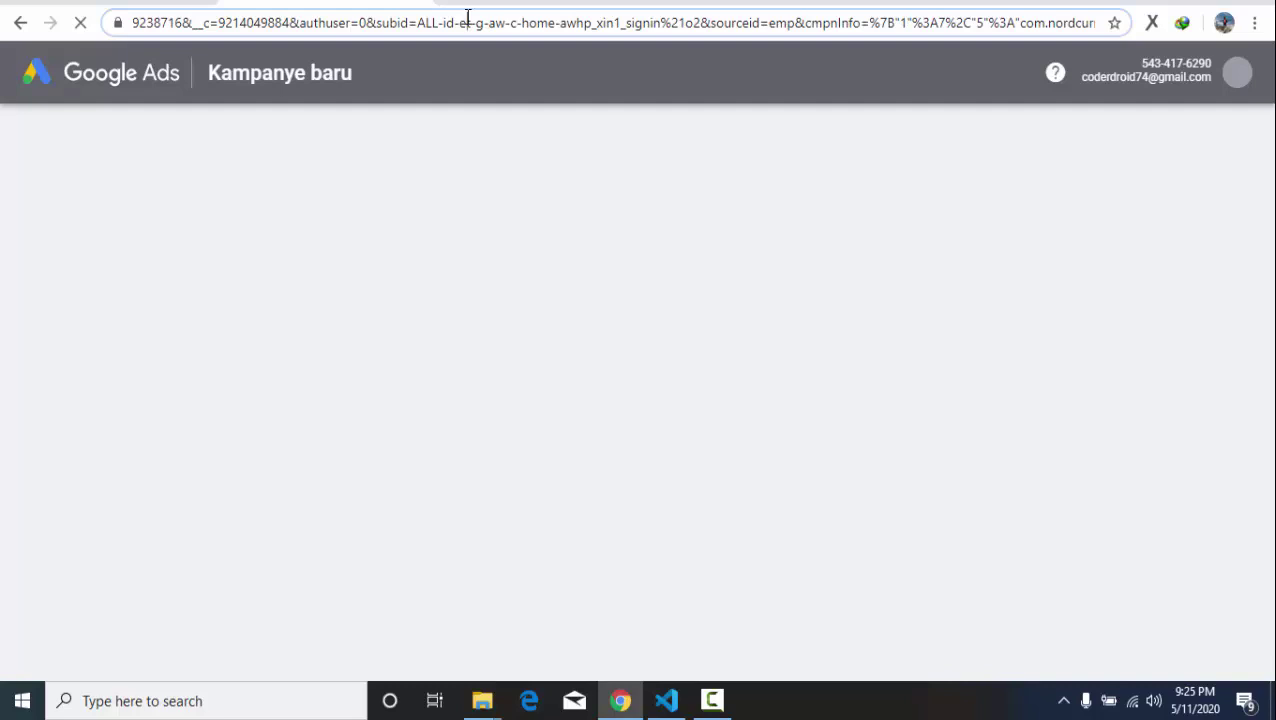
Switch to the loaded Google Play store page and go to its Aplikasi section.
{"action": "left_click", "coordinate": [363, 5]}
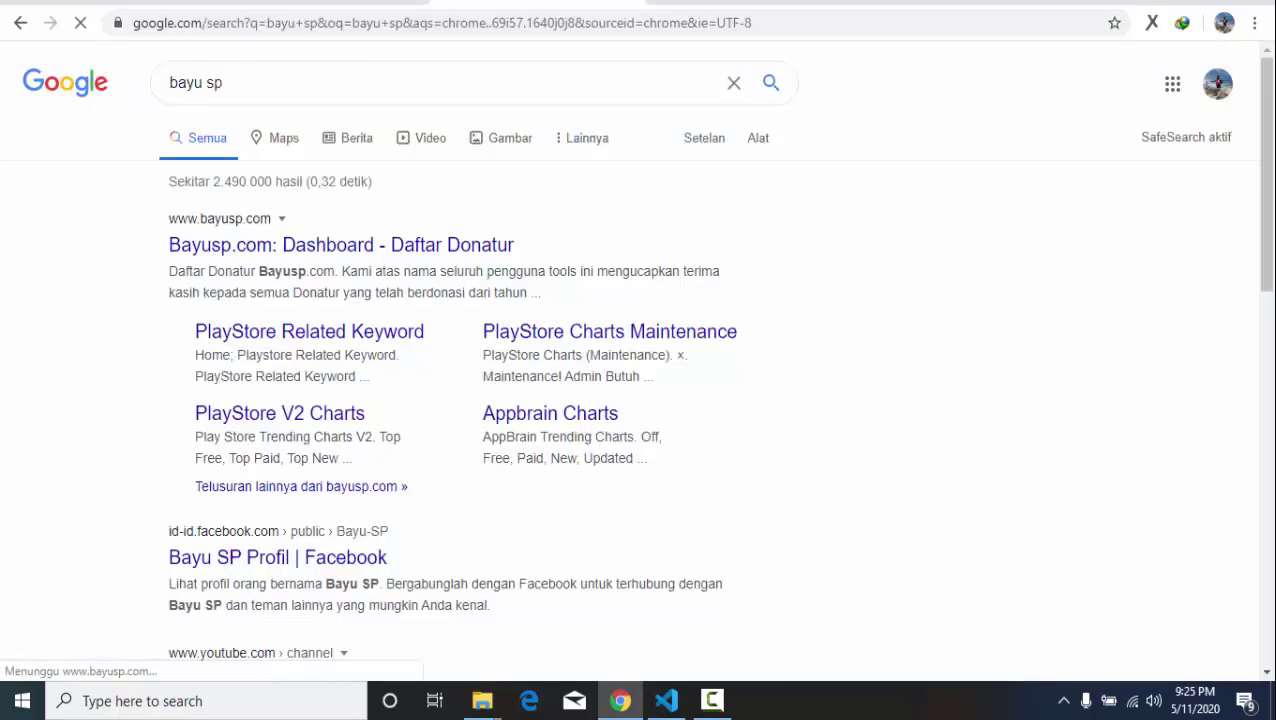
{"action": "left_click", "coordinate": [748, 4]}
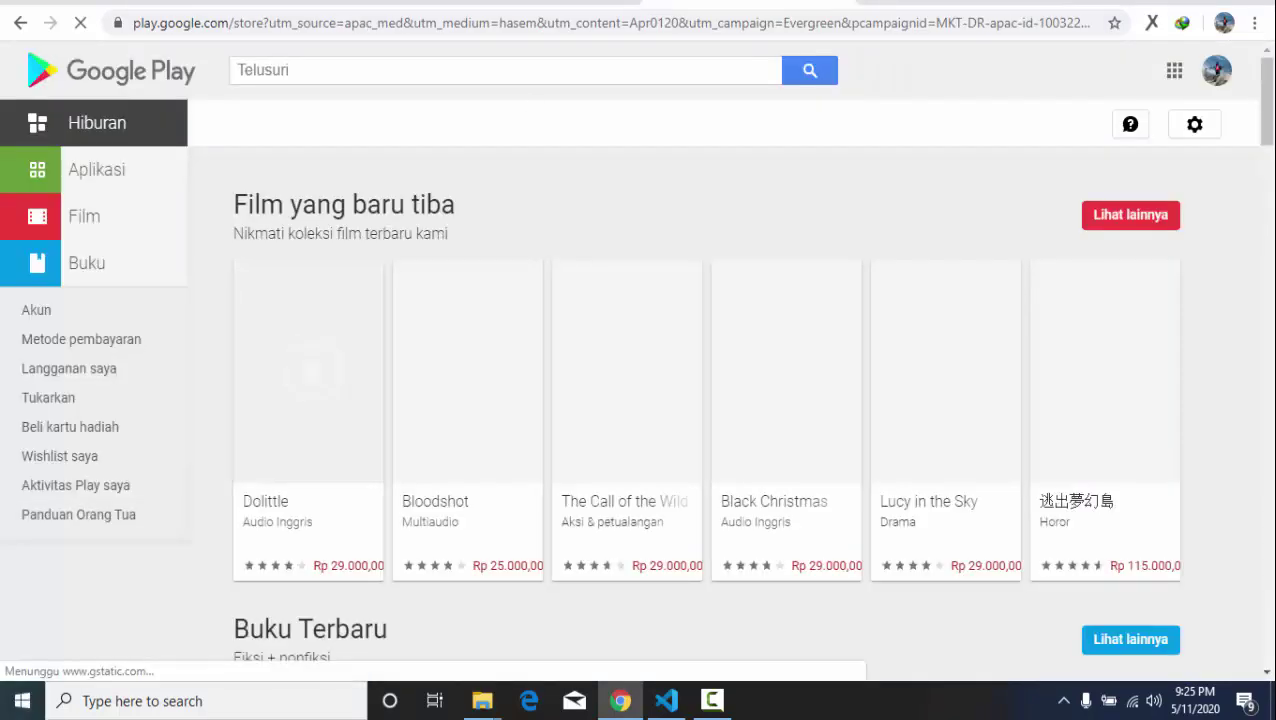
{"action": "left_click", "coordinate": [443, 68]}
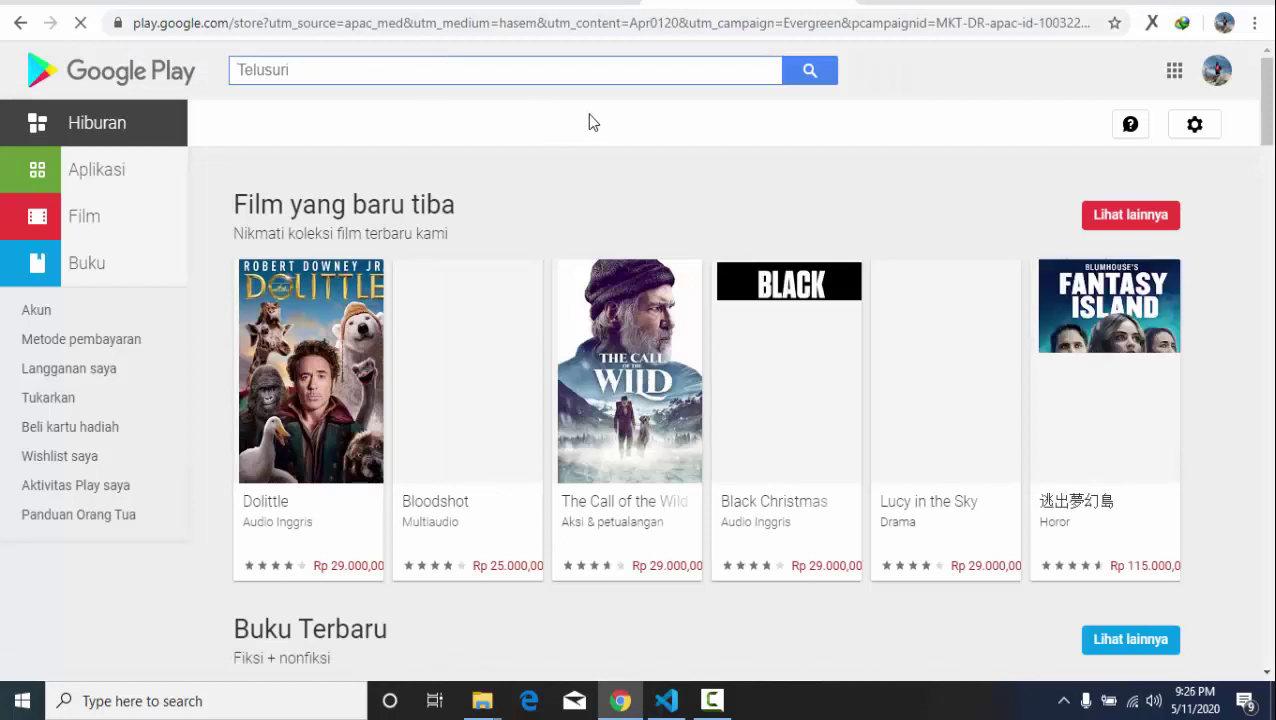
{"action": "left_click", "coordinate": [165, 191]}
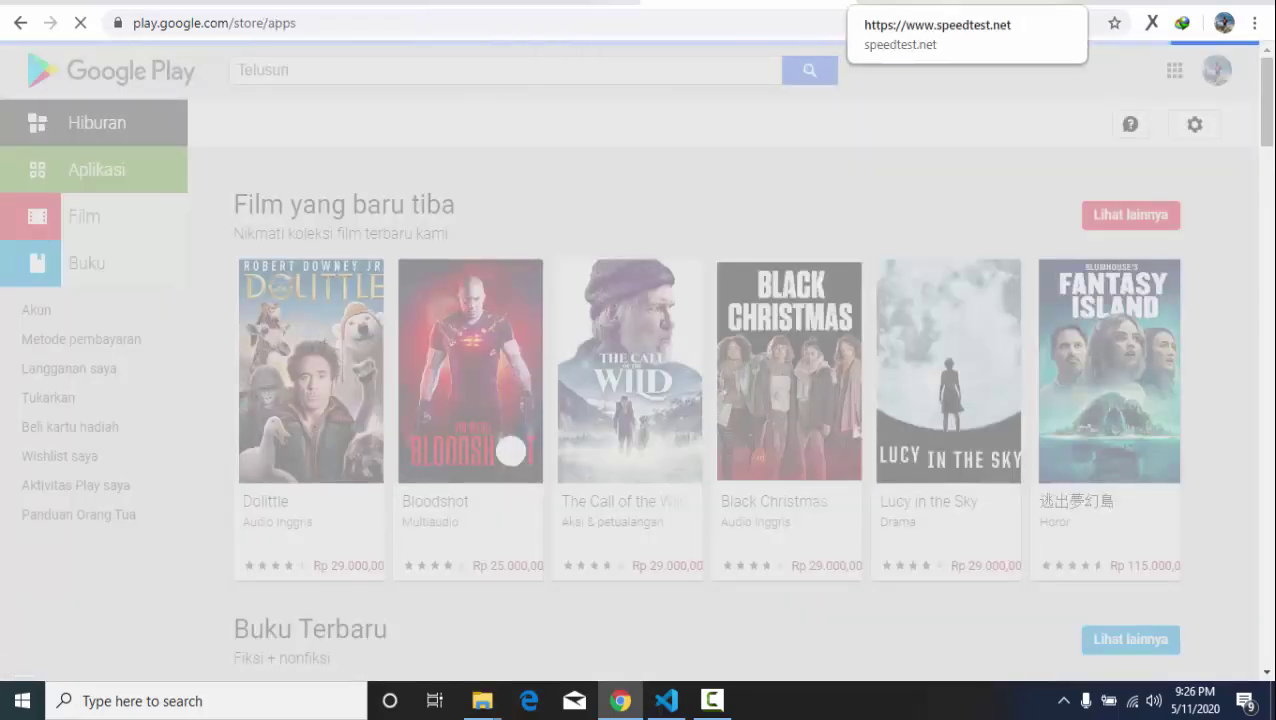
{"action": "left_click", "coordinate": [562, 26]}
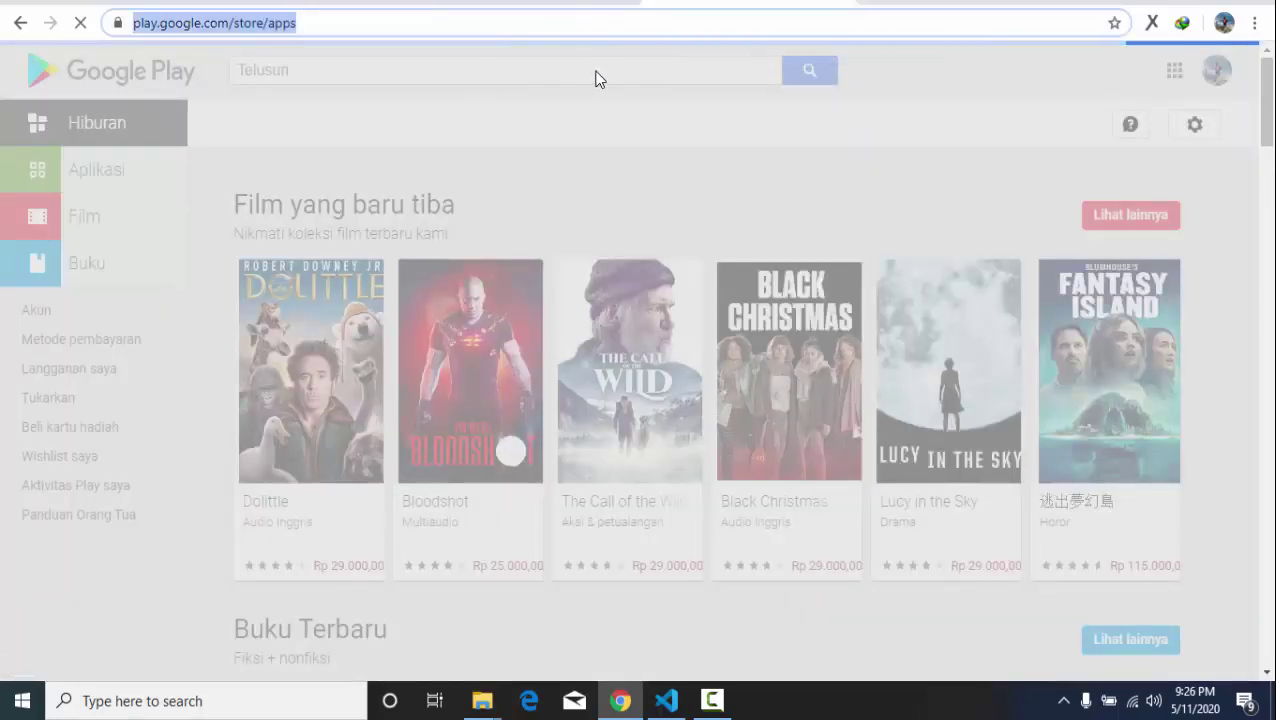
{"action": "left_click", "coordinate": [595, 77]}
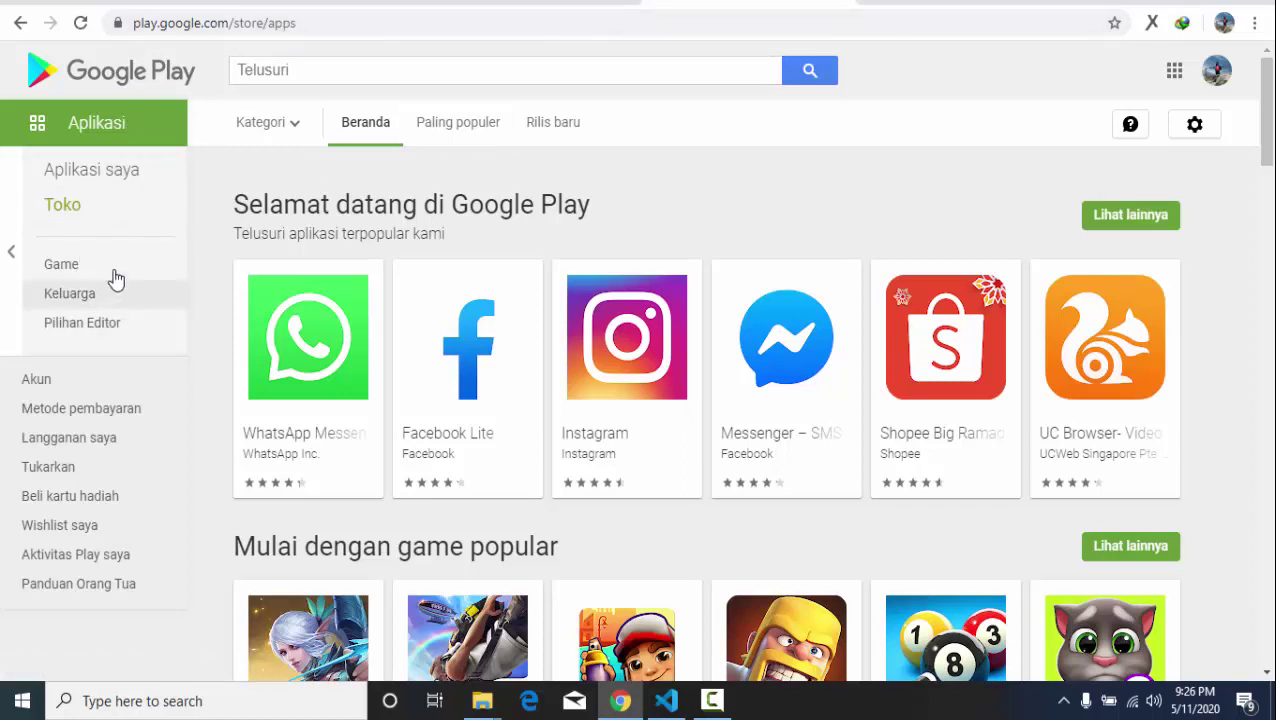
Browse the most popular and new releases, and open Ajukandana from the full list of popular new free Android apps.
{"action": "left_click", "coordinate": [294, 132]}
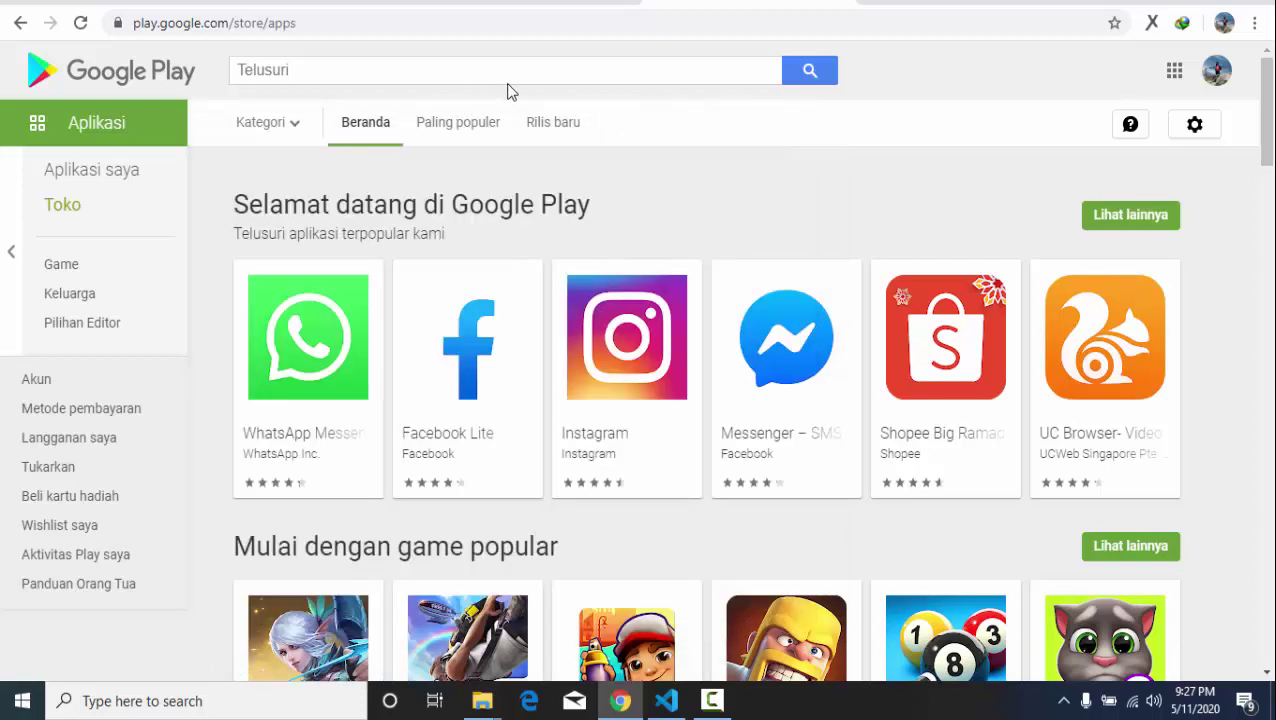
{"action": "left_click", "coordinate": [463, 125]}
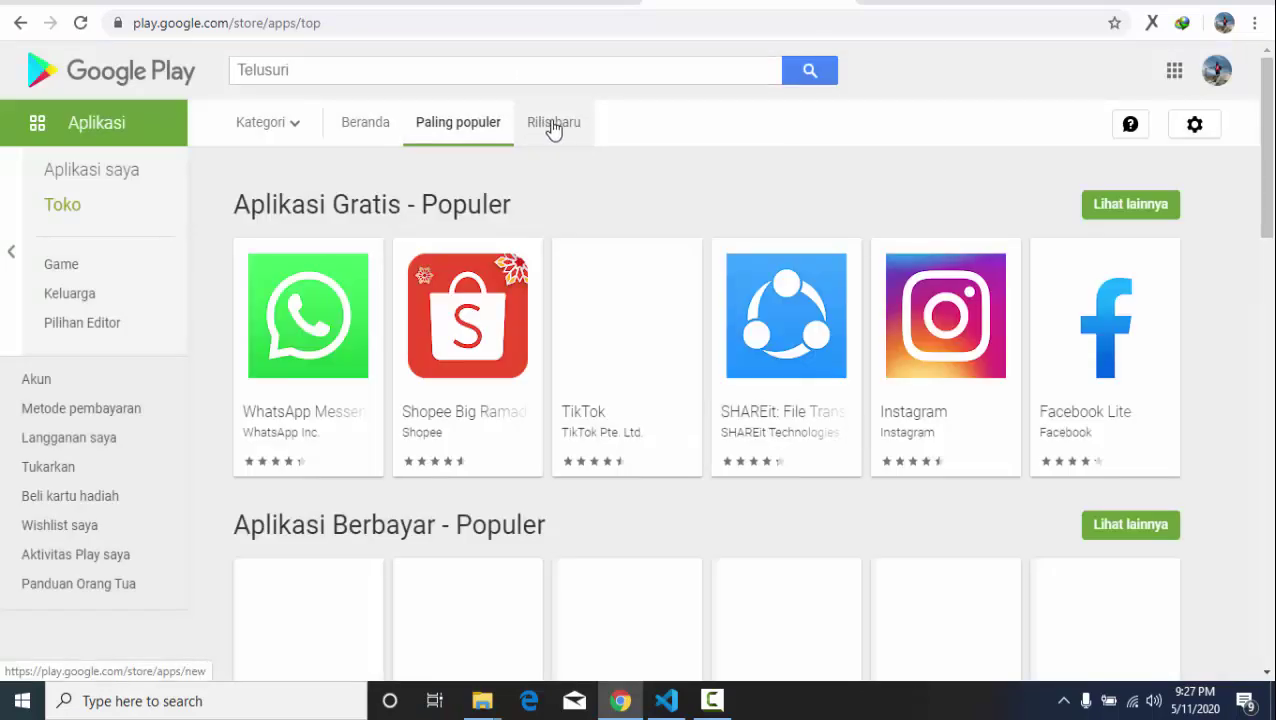
{"action": "left_click", "coordinate": [551, 127]}
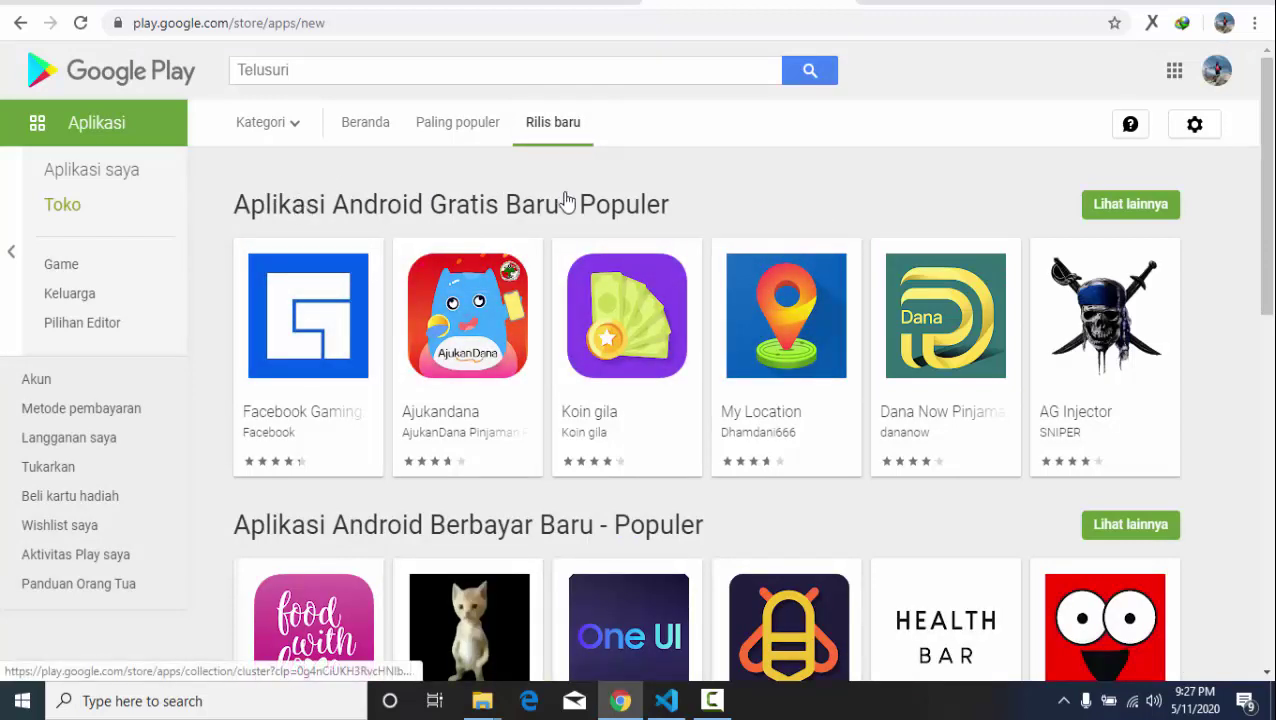
{"action": "left_click", "coordinate": [762, 193]}
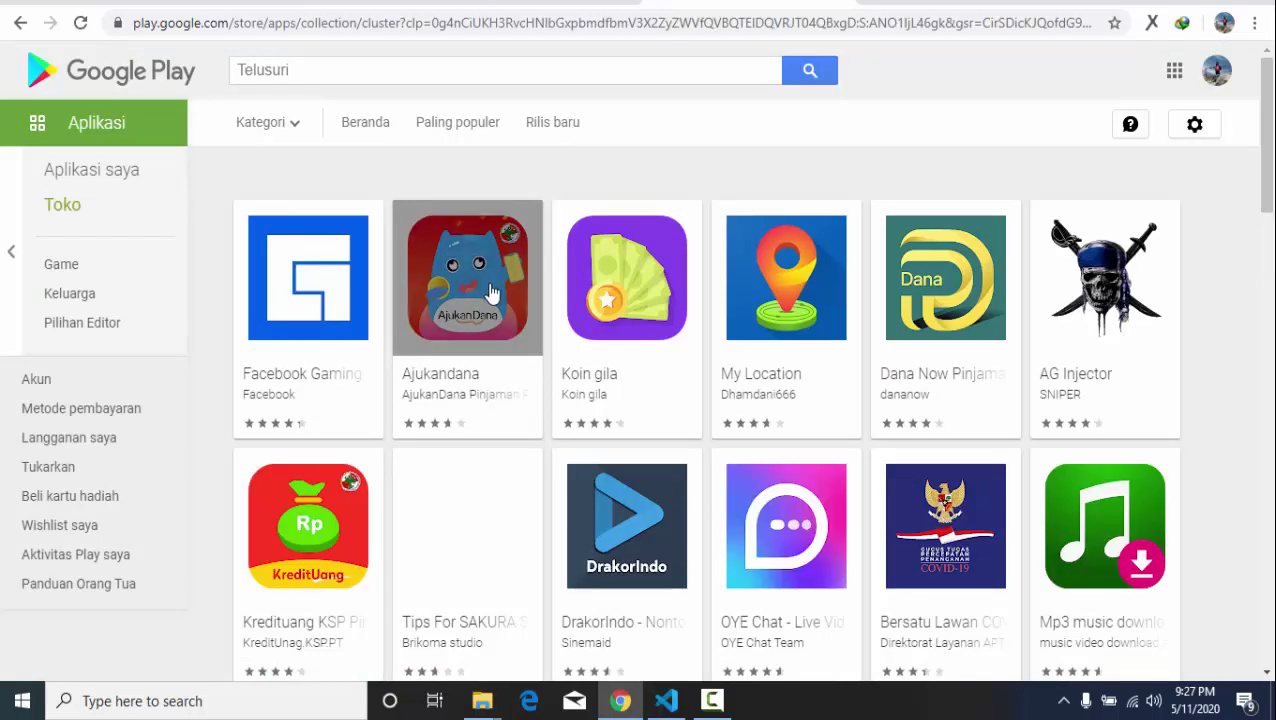
{"action": "left_click", "coordinate": [466, 316]}
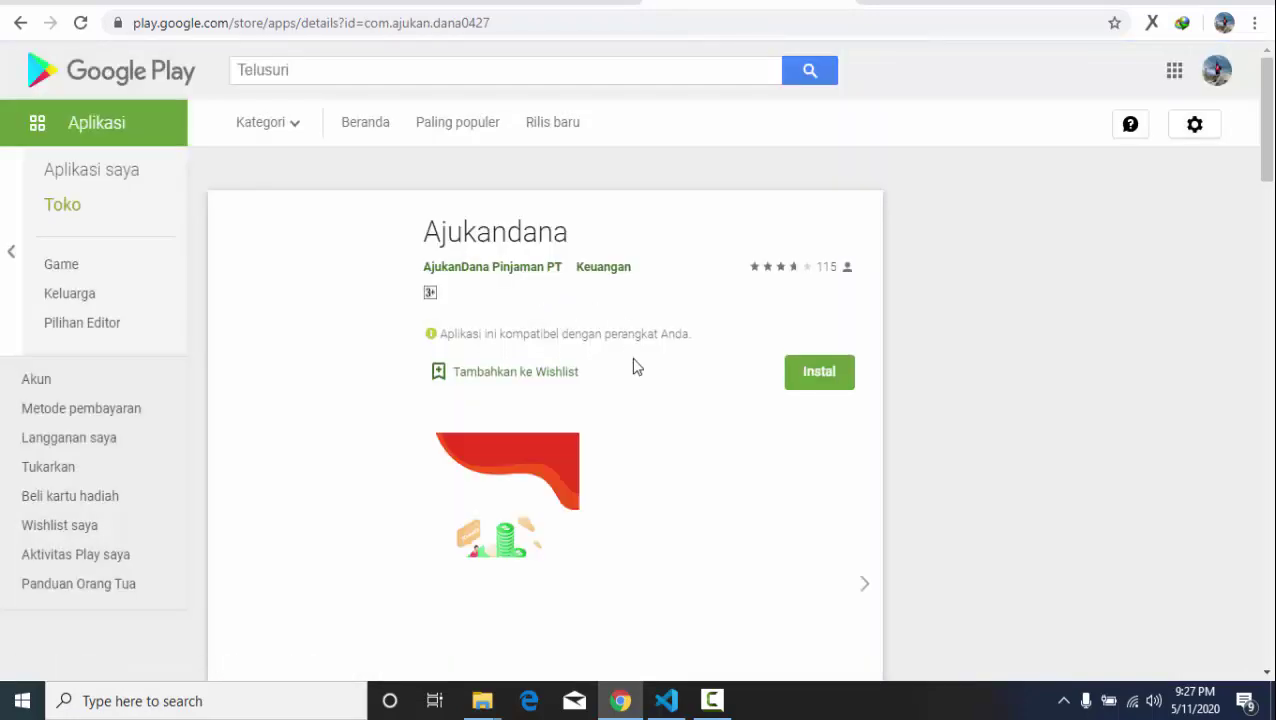
Examine the additional information on the Ajukandana page, especially its update date and install count.
{"action": "scroll", "coordinate": [635, 370], "scroll_direction": "down", "scroll_amount": 15}
{"action": "scroll", "coordinate": [641, 380], "scroll_direction": "down", "scroll_amount": 15}
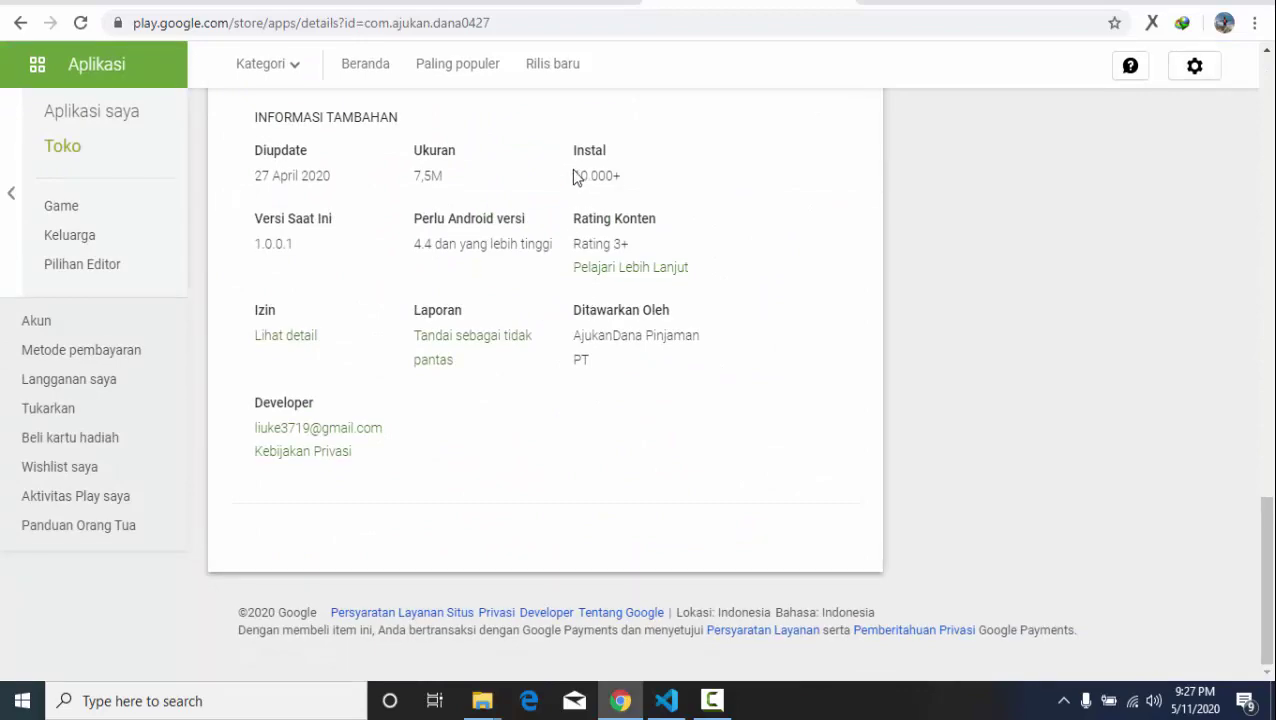
{"action": "left_click_drag", "start_coordinate": [585, 193], "coordinate": [612, 193]}
{"action": "left_click", "coordinate": [612, 193]}
{"action": "scroll", "coordinate": [490, 305], "scroll_direction": "up", "scroll_amount": 5}
{"action": "scroll", "coordinate": [494, 320], "scroll_direction": "down", "scroll_amount": 3}
{"action": "scroll", "coordinate": [503, 340], "scroll_direction": "up", "scroll_amount": 12}
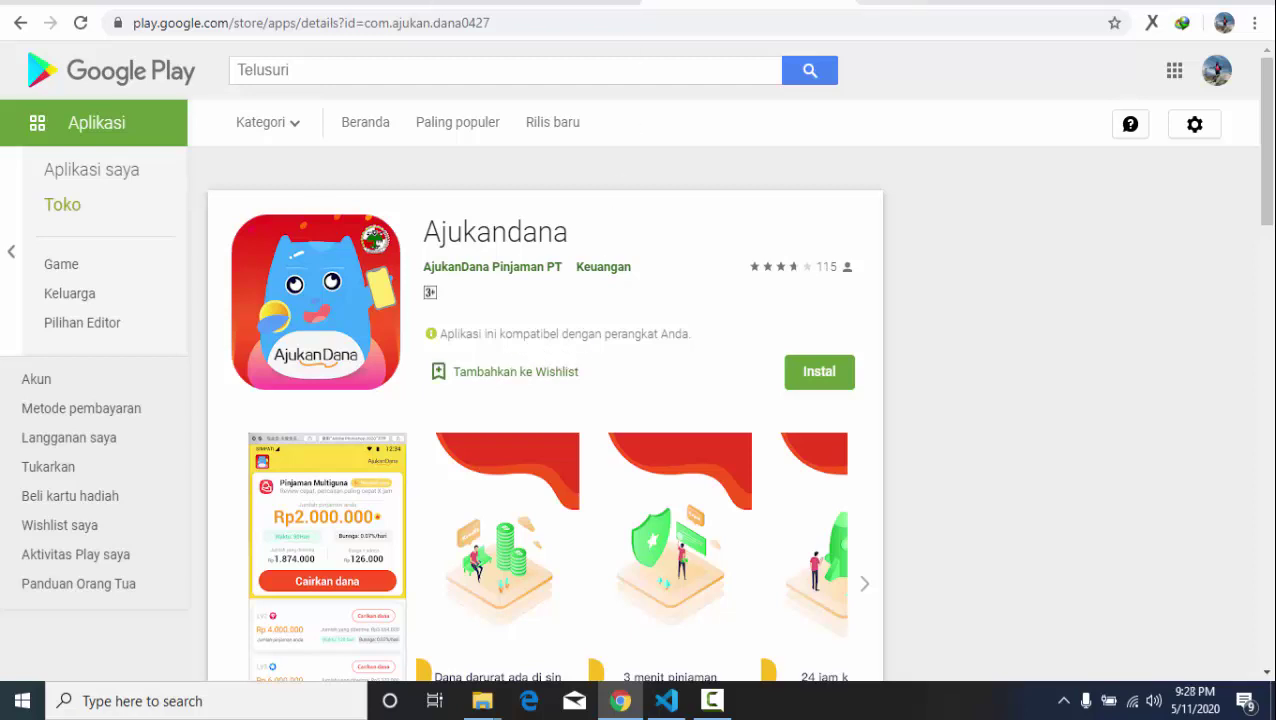
Switch to the Bayusp.com dashboard and go to its PlayStore V2 Charts page.
{"action": "left_click", "coordinate": [548, 4]}
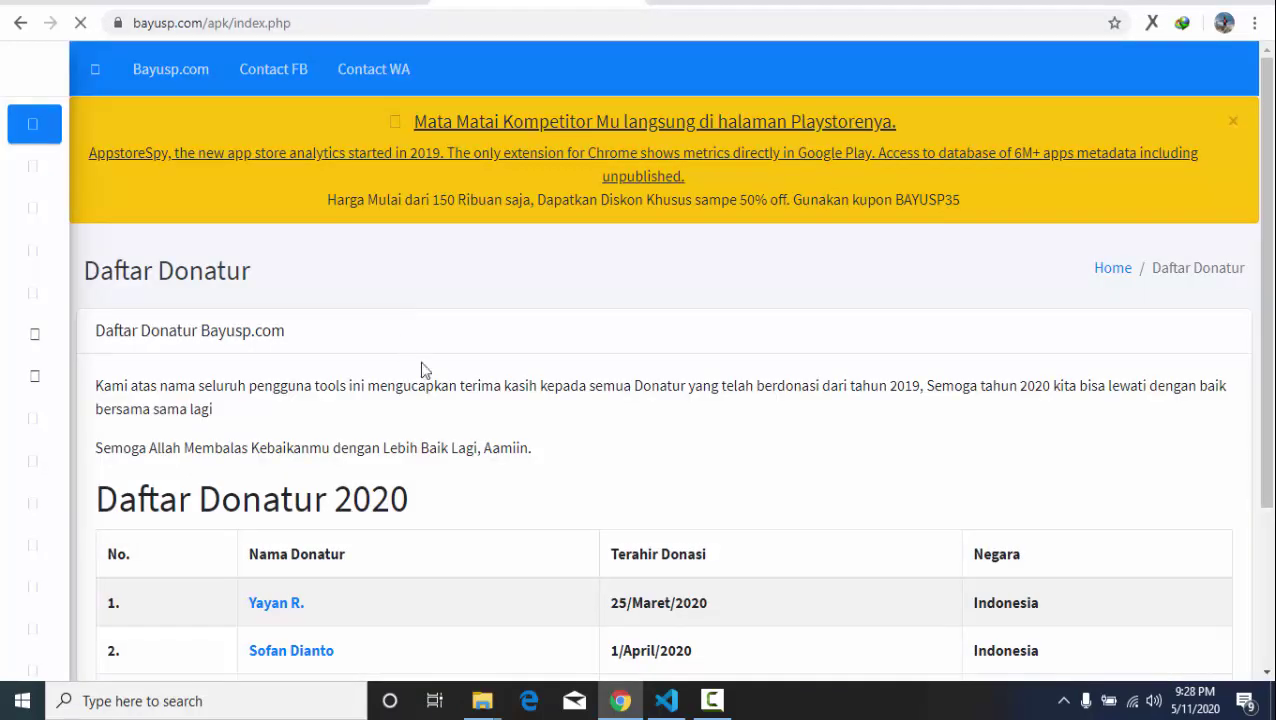
{"action": "scroll", "coordinate": [490, 487], "scroll_direction": "down", "scroll_amount": 3}
{"action": "scroll", "coordinate": [490, 487], "scroll_direction": "up", "scroll_amount": 3}
{"action": "mouse_move", "coordinate": [37, 170]}
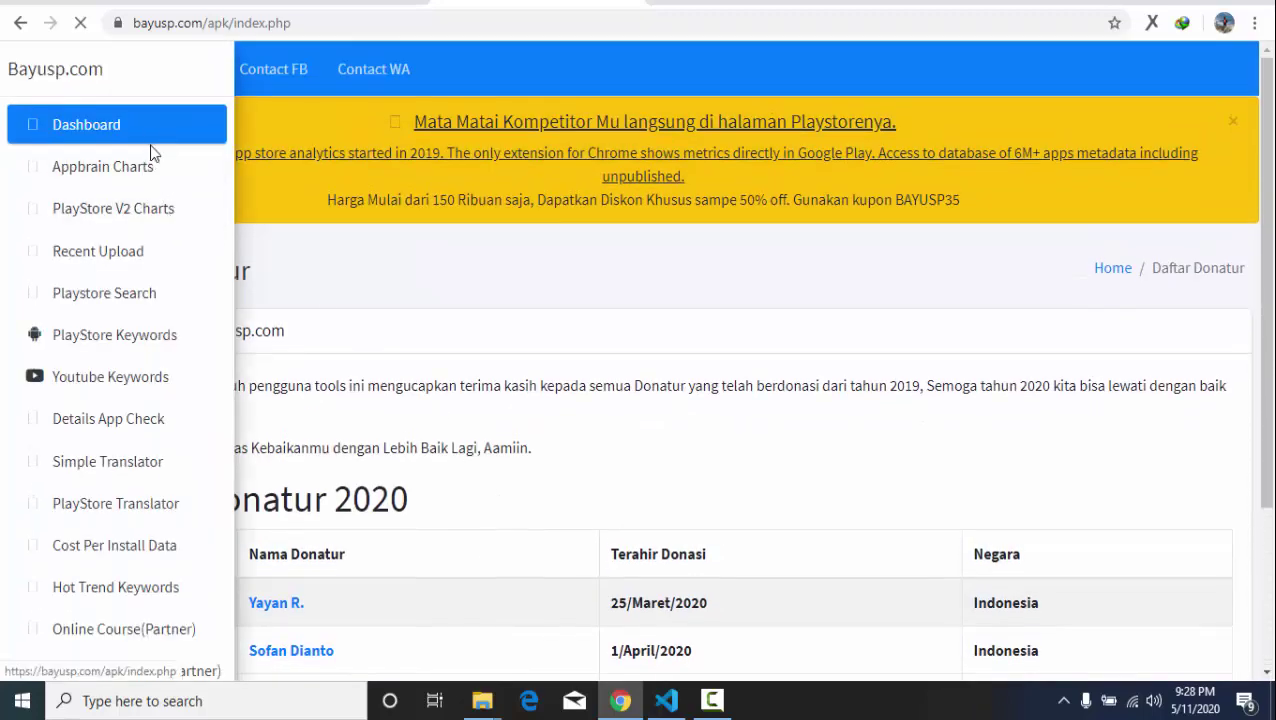
{"action": "left_click", "coordinate": [163, 222]}
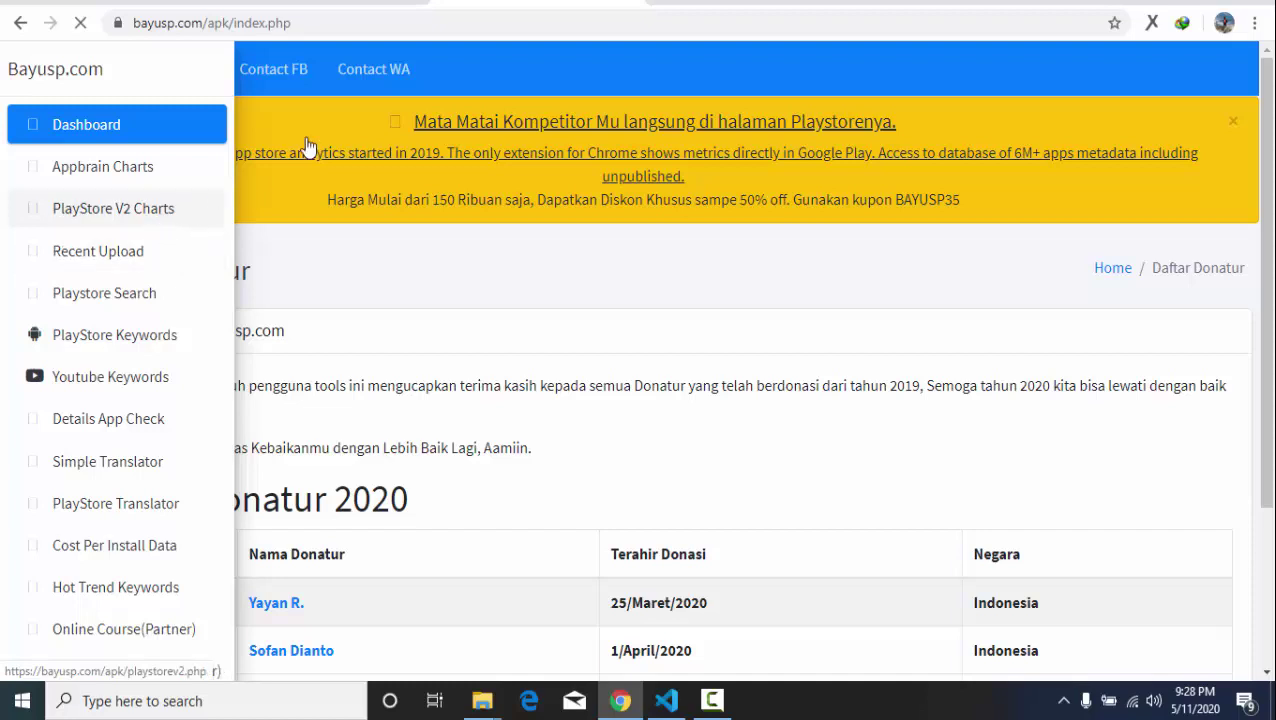
{"action": "left_click", "coordinate": [490, 22]}
{"action": "left_click", "coordinate": [502, 21]}
{"action": "key", "text": "shift+Left"}
{"action": "key", "text": "shift+Left"}
{"action": "key", "text": "shift+Left"}
{"action": "key", "text": "shift+Left"}
{"action": "key", "text": "shift+Left"}
{"action": "key", "text": "shift+Left"}
{"action": "key", "text": "shift+Left"}
{"action": "key", "text": "shift+Left"}
{"action": "key", "text": "shift+Left"}
{"action": "key", "text": "shift+Left"}
{"action": "key", "text": "shift+Left"}
{"action": "key", "text": "shift+Left"}
{"action": "key", "text": "shift+Left"}
{"action": "key", "text": "shift+Left"}
{"action": "key", "text": "shift+Left"}
{"action": "key", "text": "shift+Left"}
{"action": "key", "text": "shift+Left"}
{"action": "key", "text": "shift+Left"}
{"action": "key", "text": "shift+Left"}
{"action": "key", "text": "shift+Left"}
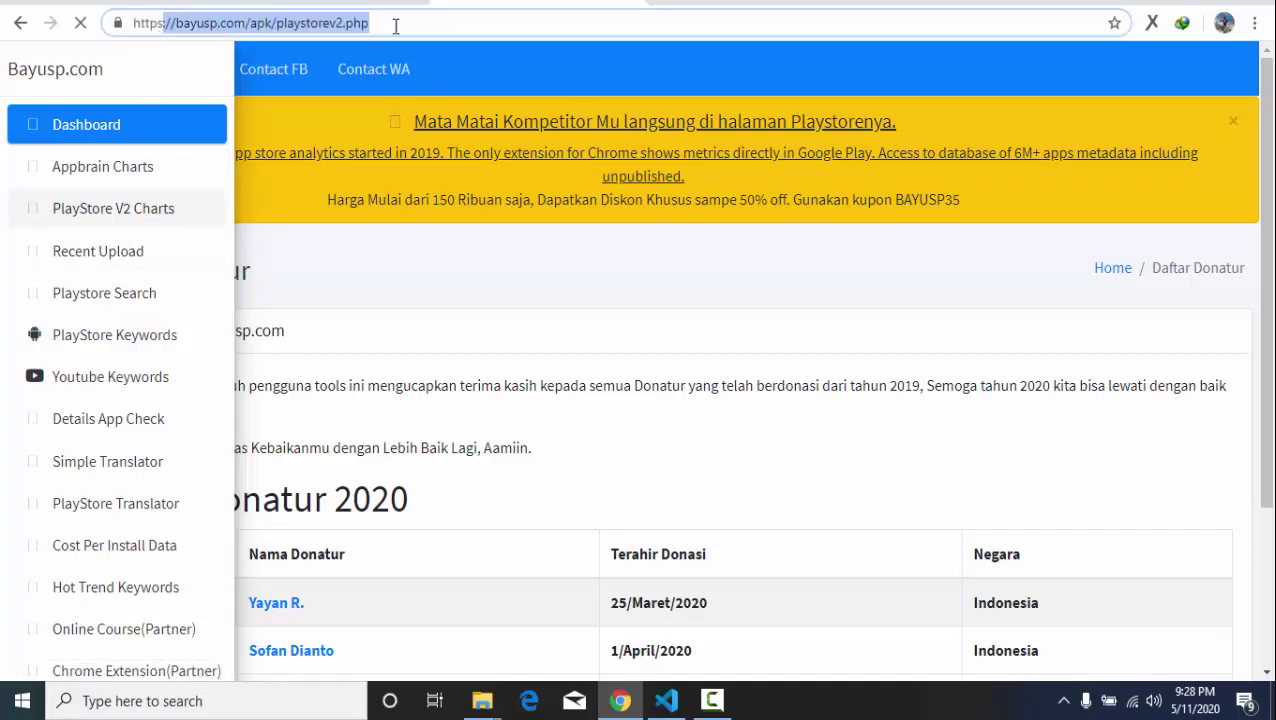
{"action": "key", "text": "Return"}
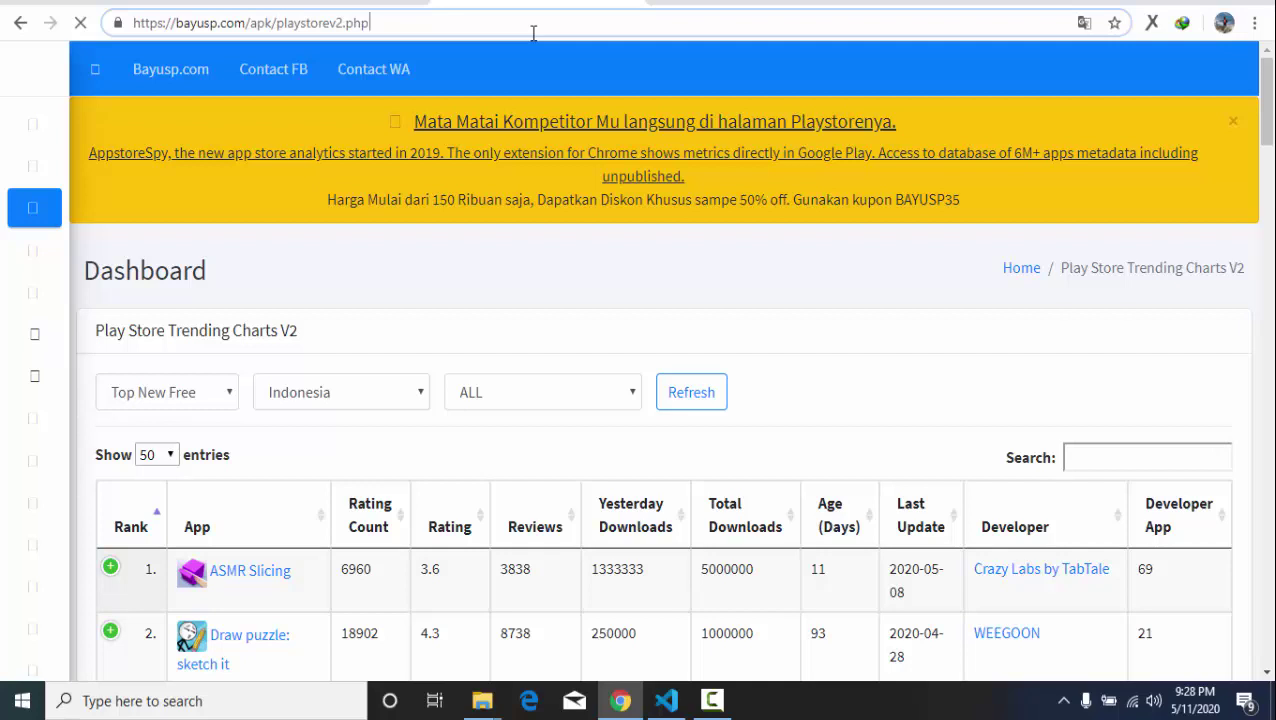
Review the rank, downloads, age and developer columns of the Play Store Trending Charts V2 table.
{"action": "scroll", "coordinate": [866, 278], "scroll_direction": "down", "scroll_amount": 1}
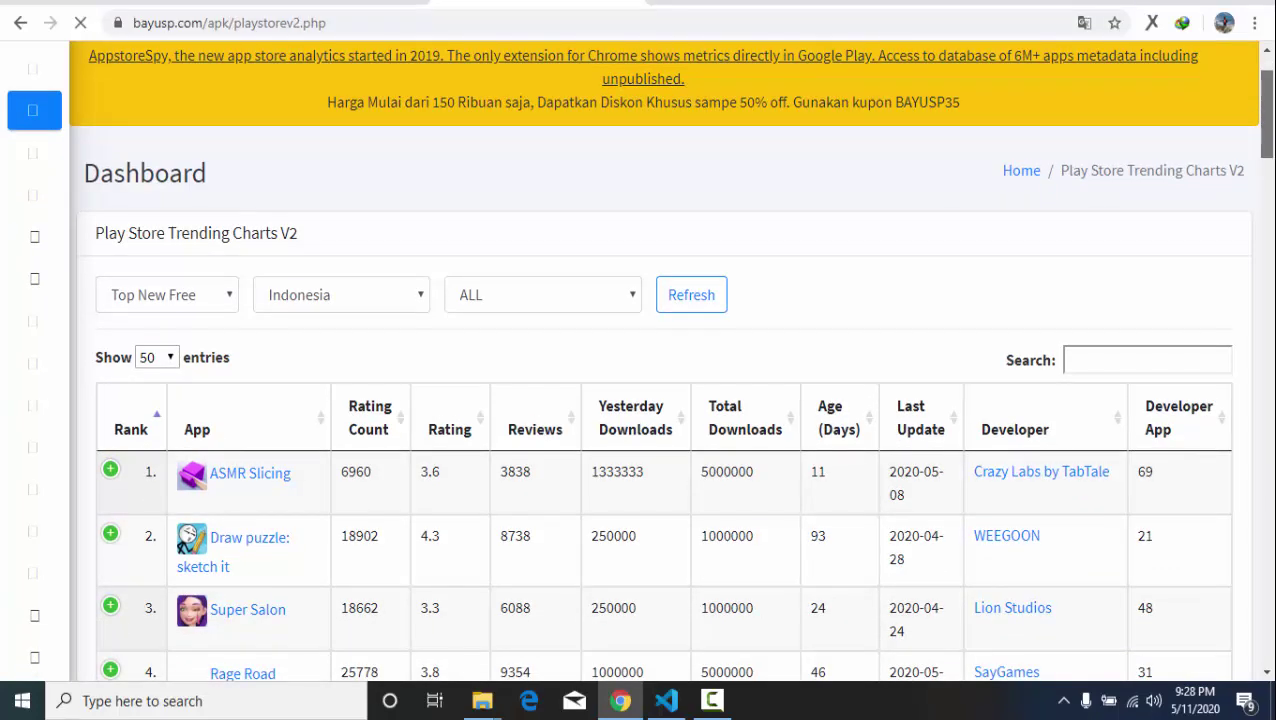
{"action": "scroll", "coordinate": [870, 337], "scroll_direction": "down", "scroll_amount": 1}
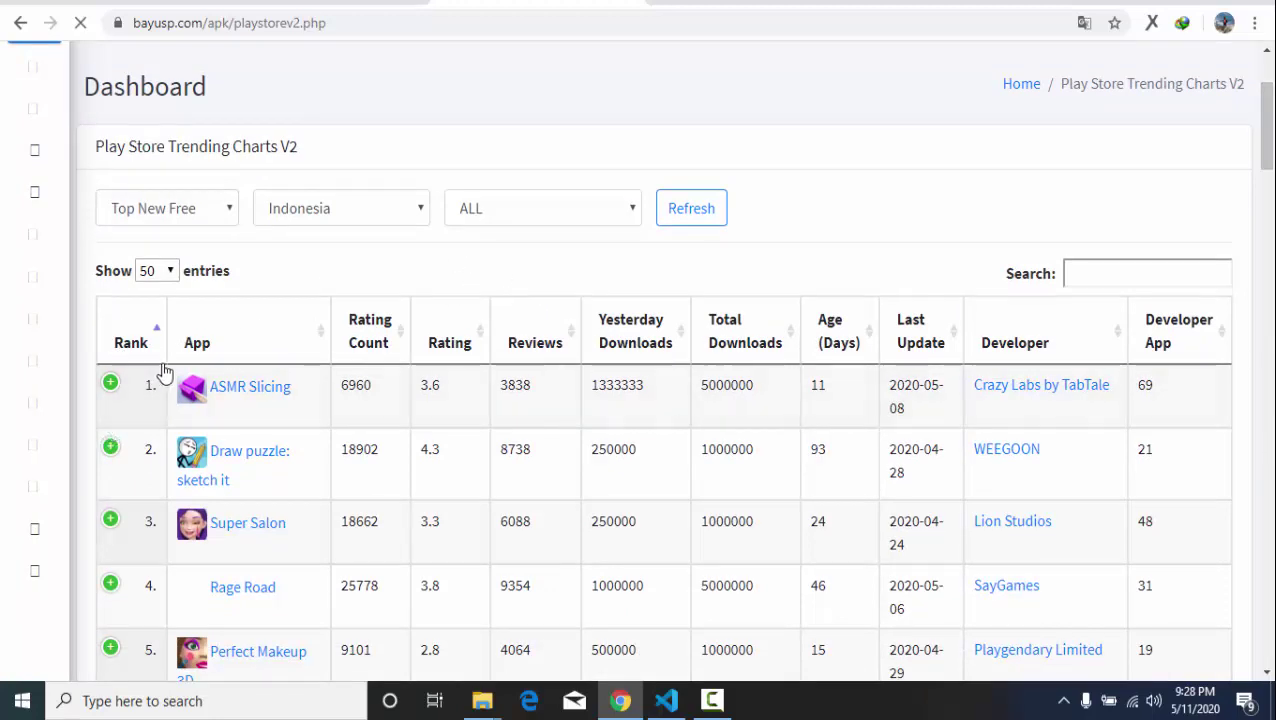
{"action": "left_click_drag", "start_coordinate": [1267, 154], "coordinate": [1268, 170]}
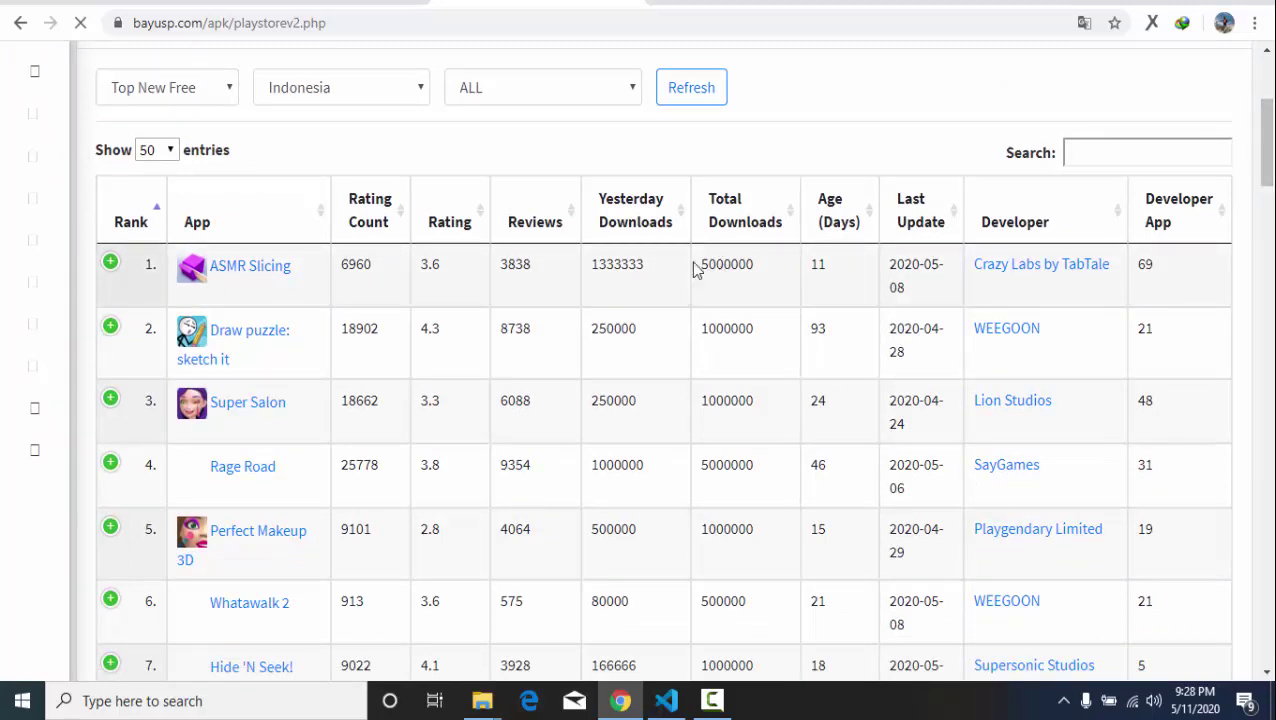
{"action": "scroll", "coordinate": [568, 270], "scroll_direction": "up", "scroll_amount": 1}
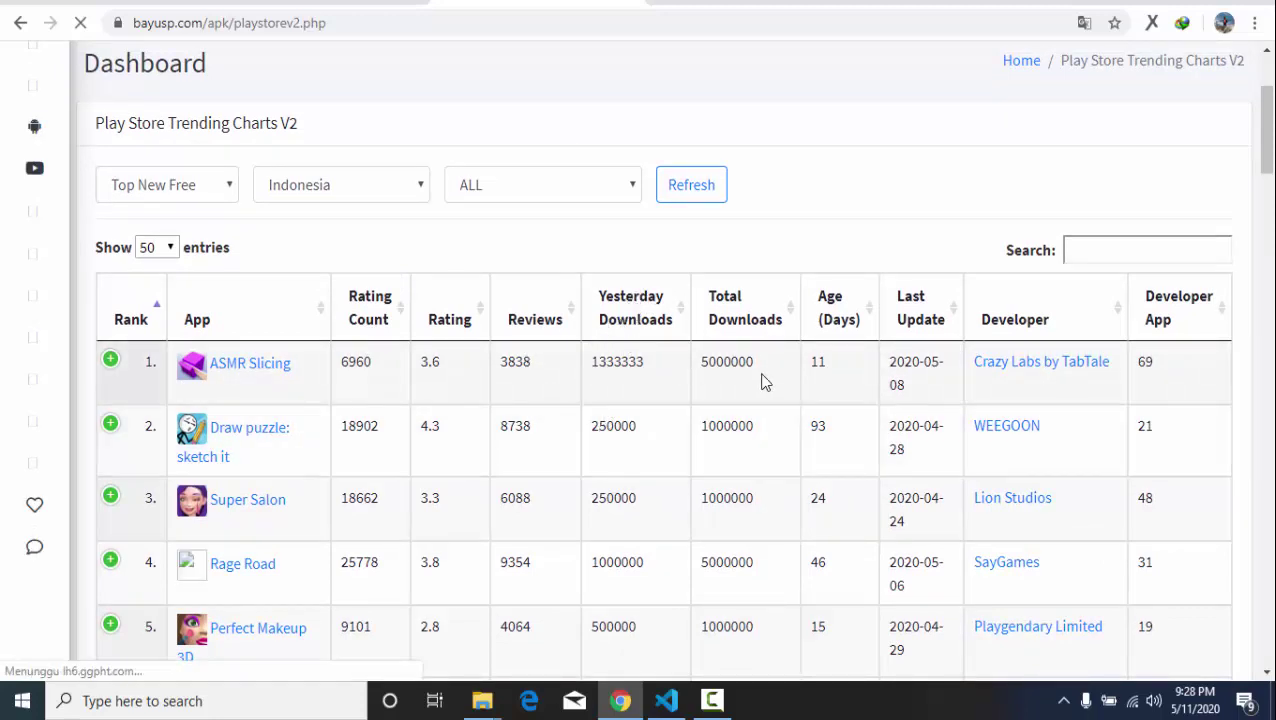
Examine the total downloads figure for the top-ranked ASMR Slicing in the trending charts table.
{"action": "scroll", "coordinate": [1050, 220], "scroll_direction": "down", "scroll_amount": 3}
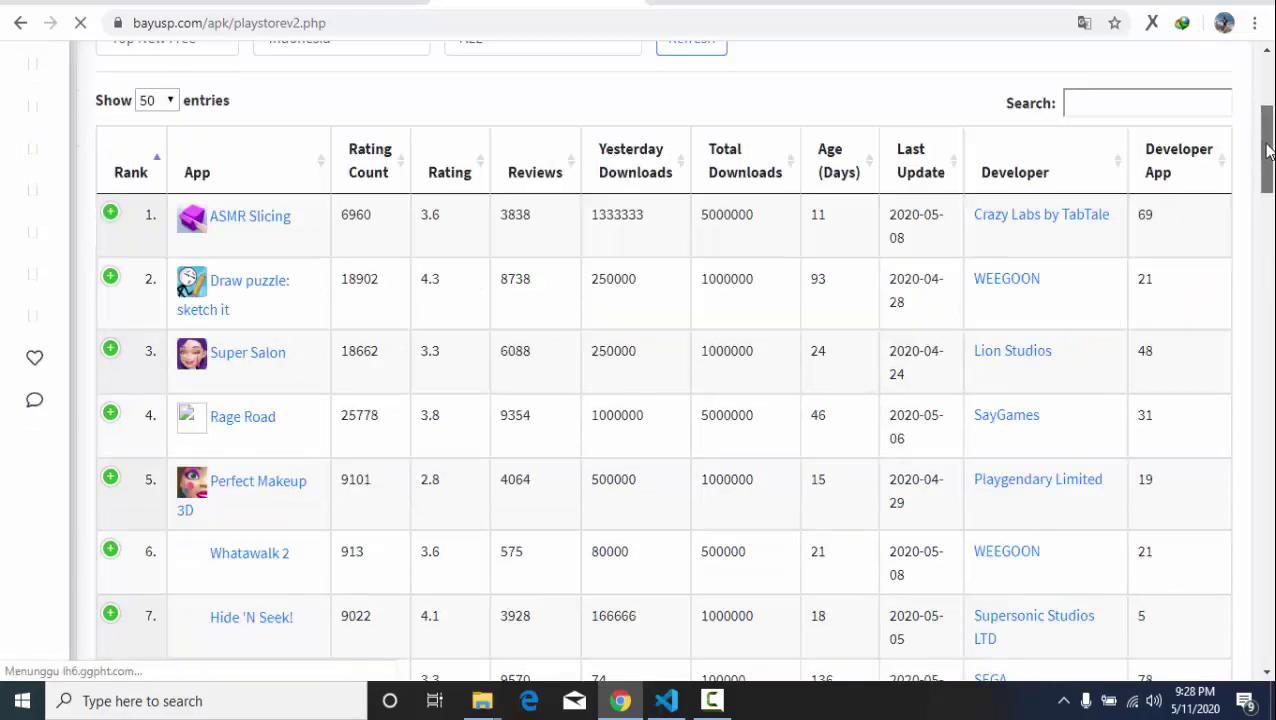
{"action": "scroll", "coordinate": [963, 261], "scroll_direction": "up", "scroll_amount": 1}
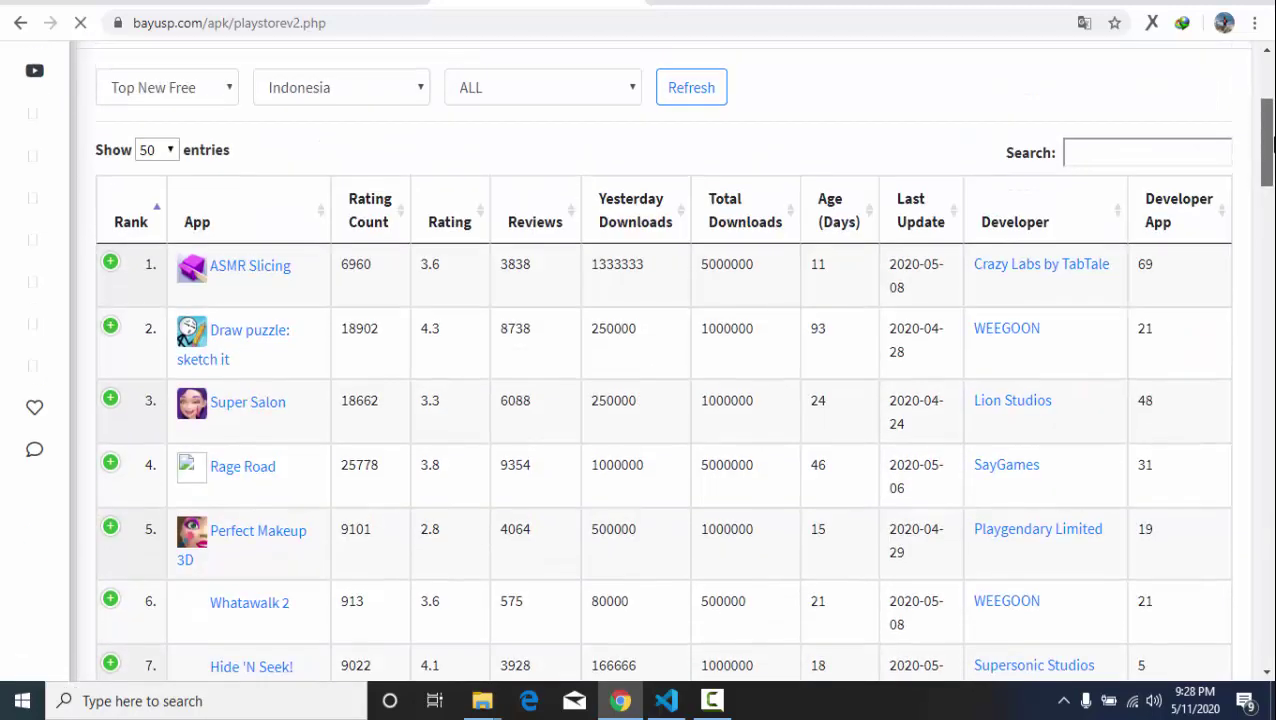
{"action": "double_click", "coordinate": [734, 266]}
{"action": "left_click", "coordinate": [737, 264]}
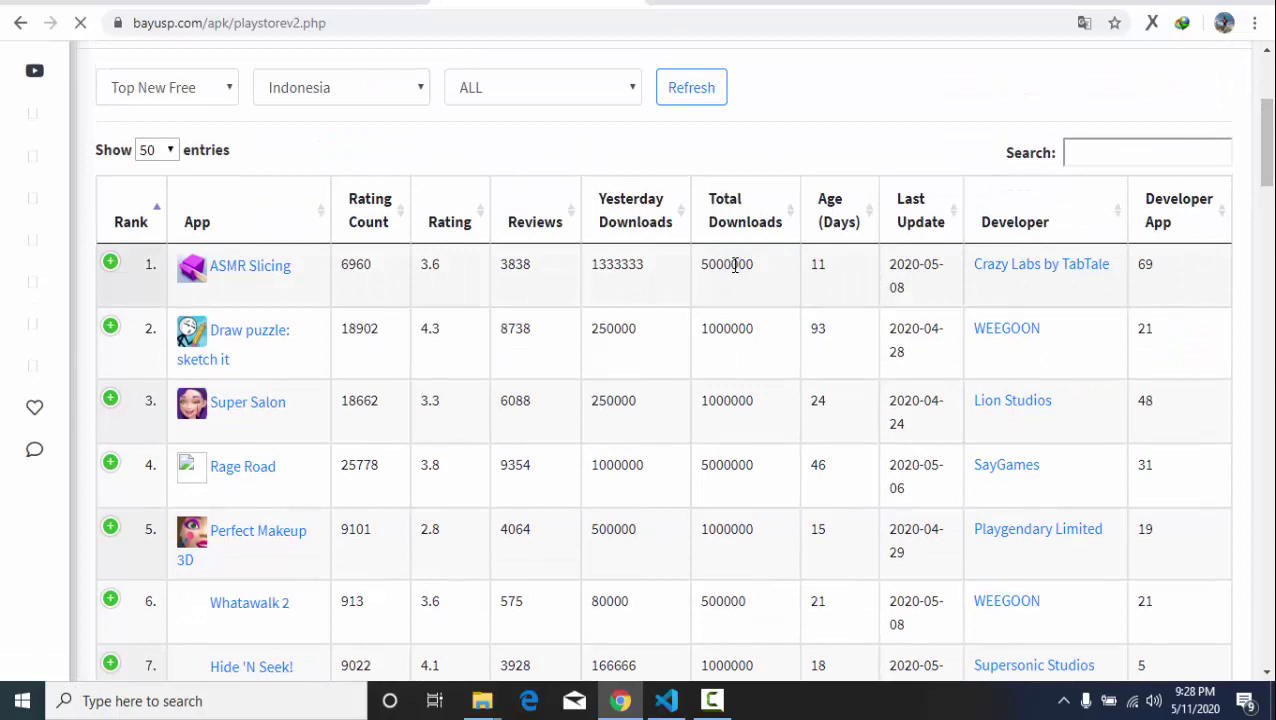
{"action": "left_click_drag", "start_coordinate": [735, 265], "coordinate": [765, 264]}
{"action": "left_click", "coordinate": [755, 267]}
{"action": "double_click", "coordinate": [746, 267]}
{"action": "left_click", "coordinate": [728, 269]}
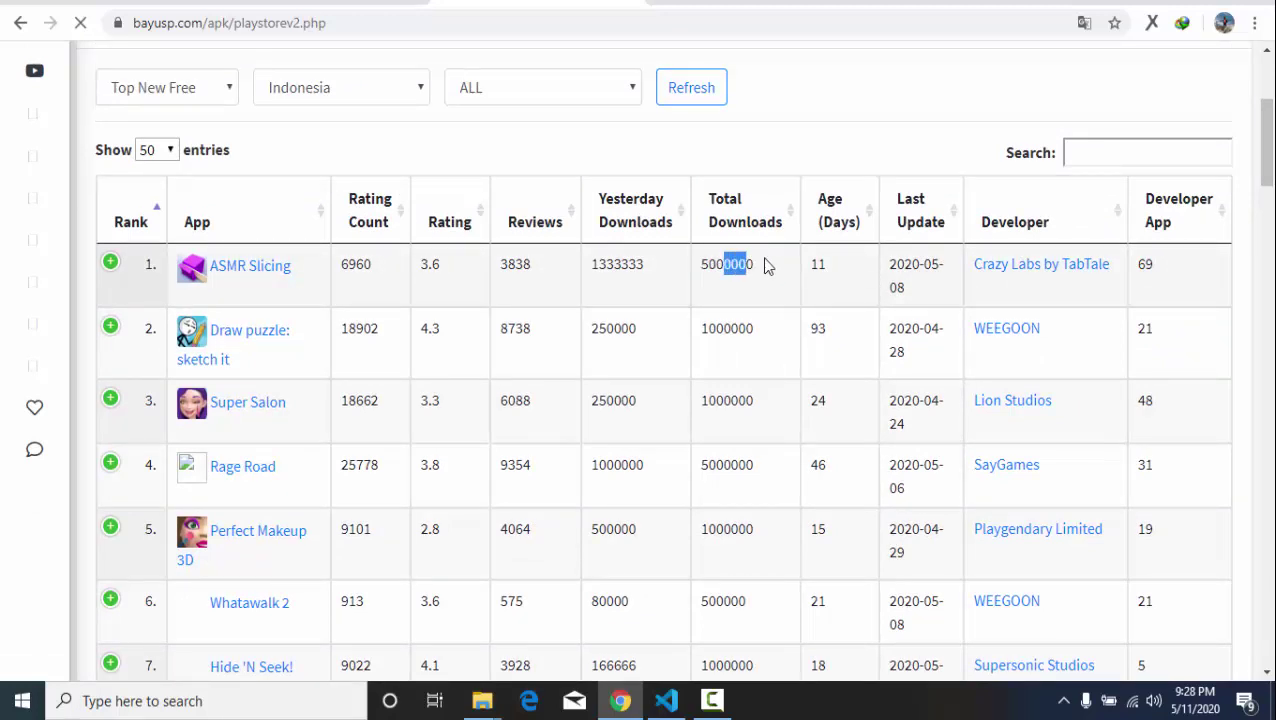
Examine ASMR Slicing's yesterday downloads figure in the trending charts table.
{"action": "left_click_drag", "start_coordinate": [643, 265], "coordinate": [600, 268]}
{"action": "left_click", "coordinate": [608, 267]}
{"action": "left_click", "coordinate": [622, 265]}
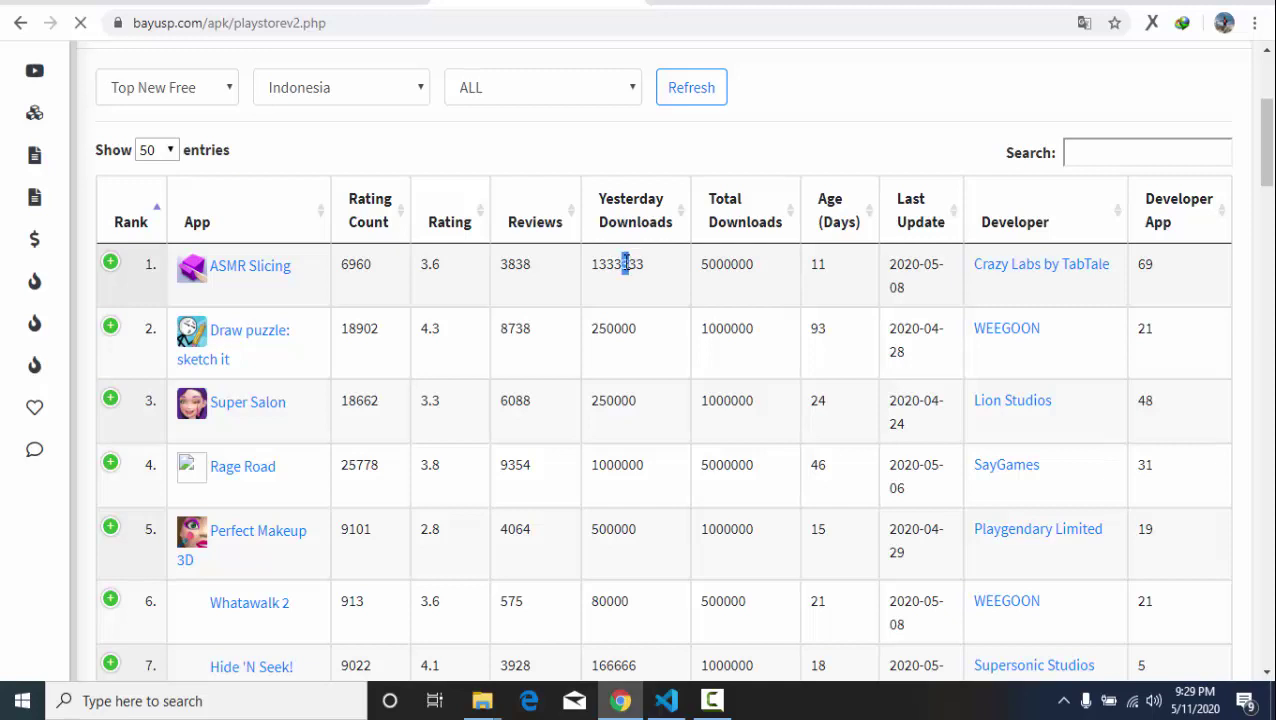
{"action": "mouse_move", "coordinate": [626, 264]}
{"action": "left_mouse_down"}
{"action": "mouse_move", "coordinate": [644, 265]}
{"action": "mouse_move", "coordinate": [614, 265]}
{"action": "left_mouse_up"}
{"action": "left_click", "coordinate": [644, 265]}
{"action": "left_click", "coordinate": [629, 268]}
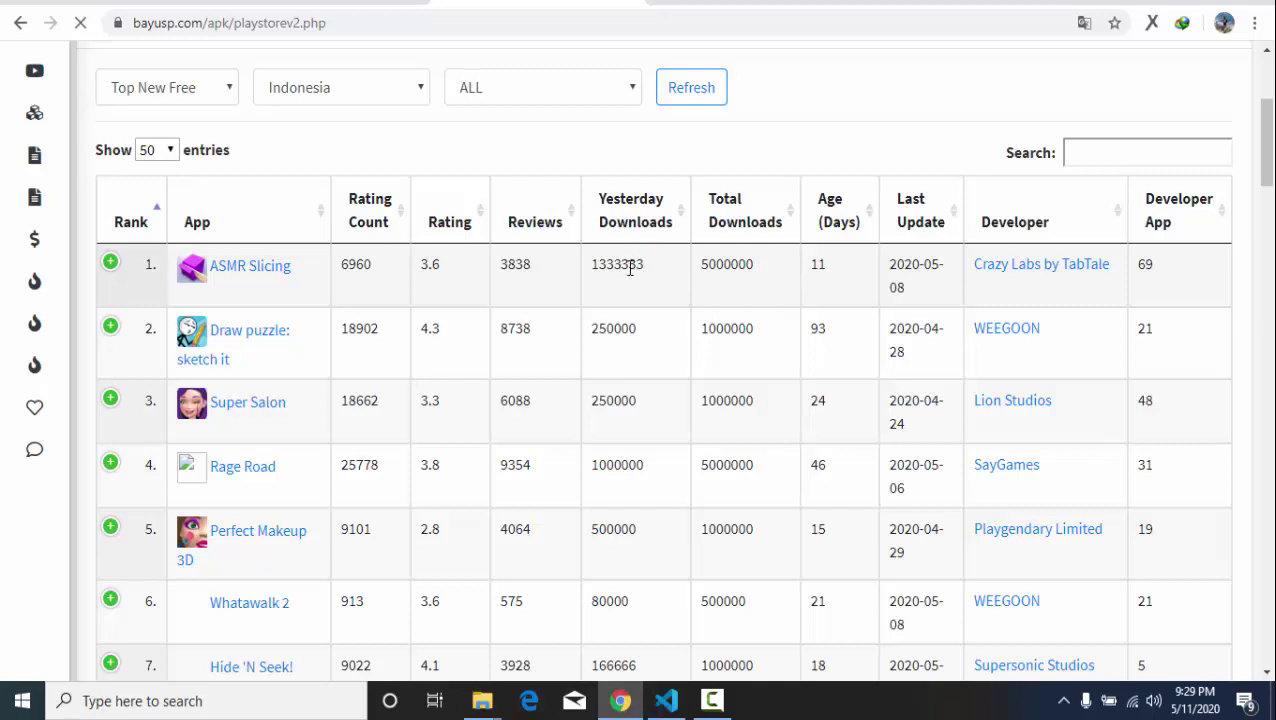
Open ASMR Slicing's Google Play page separately from the trending charts and bring it into view.
{"action": "right_click", "coordinate": [262, 268]}
{"action": "left_click", "coordinate": [305, 273]}
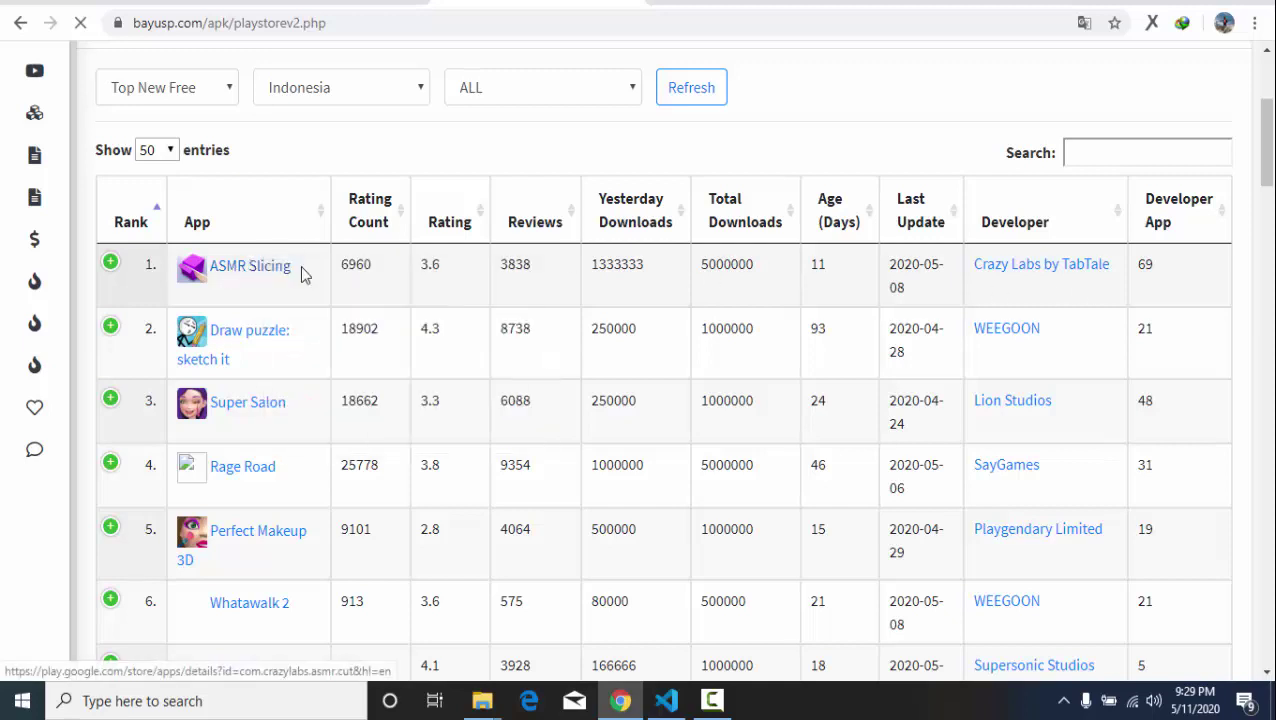
{"action": "left_click", "coordinate": [492, 2]}
{"action": "left_click", "coordinate": [440, 2]}
{"action": "left_click", "coordinate": [470, 20]}
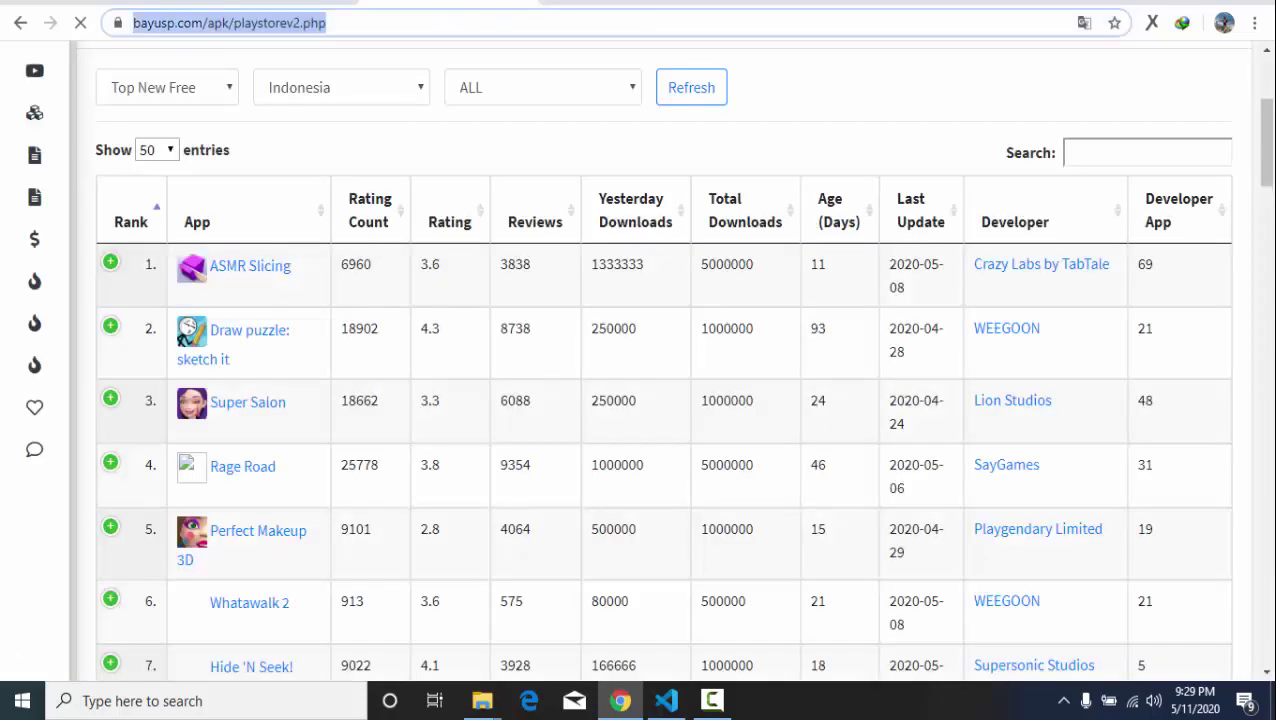
{"action": "left_click", "coordinate": [600, 2]}
{"action": "left_click", "coordinate": [455, 2]}
Review ASMR Slicing's description, ratings and additional information, and open the Crazy Labs by TabTale developer page.
{"action": "scroll", "coordinate": [678, 370], "scroll_direction": "down", "scroll_amount": 12}
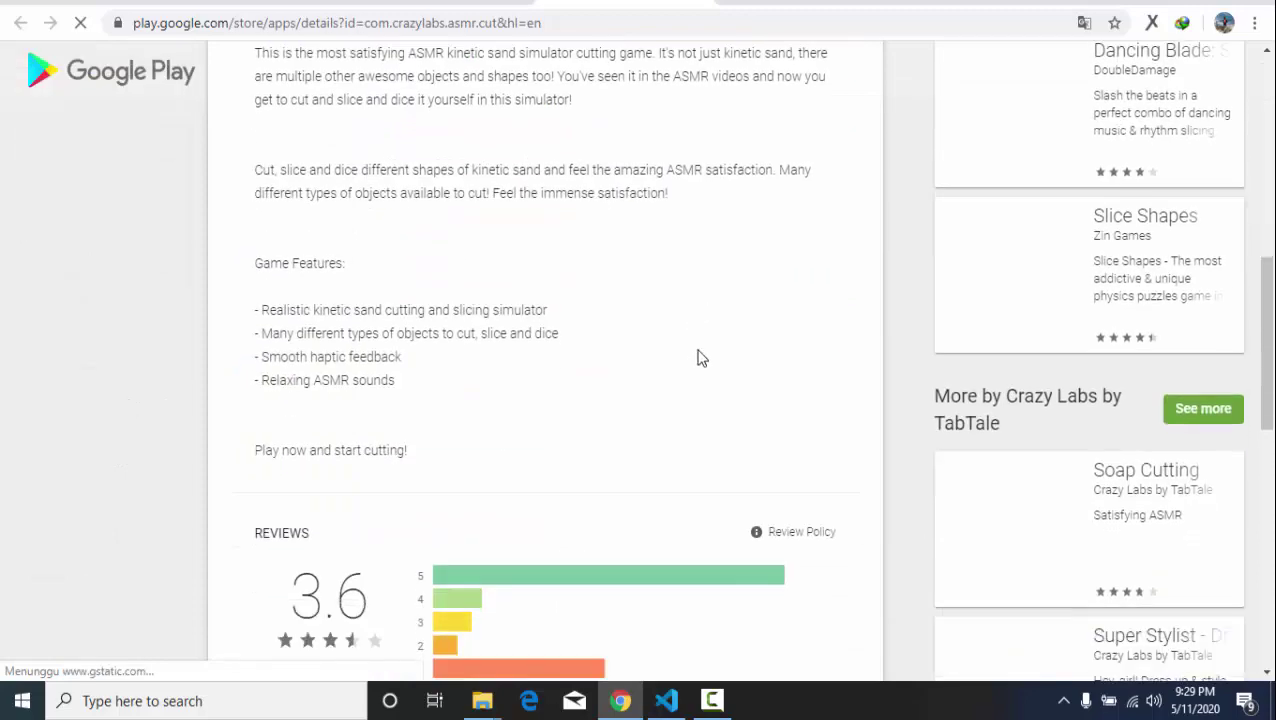
{"action": "scroll", "coordinate": [690, 355], "scroll_direction": "up", "scroll_amount": 6}
{"action": "scroll", "coordinate": [670, 337], "scroll_direction": "up", "scroll_amount": 4}
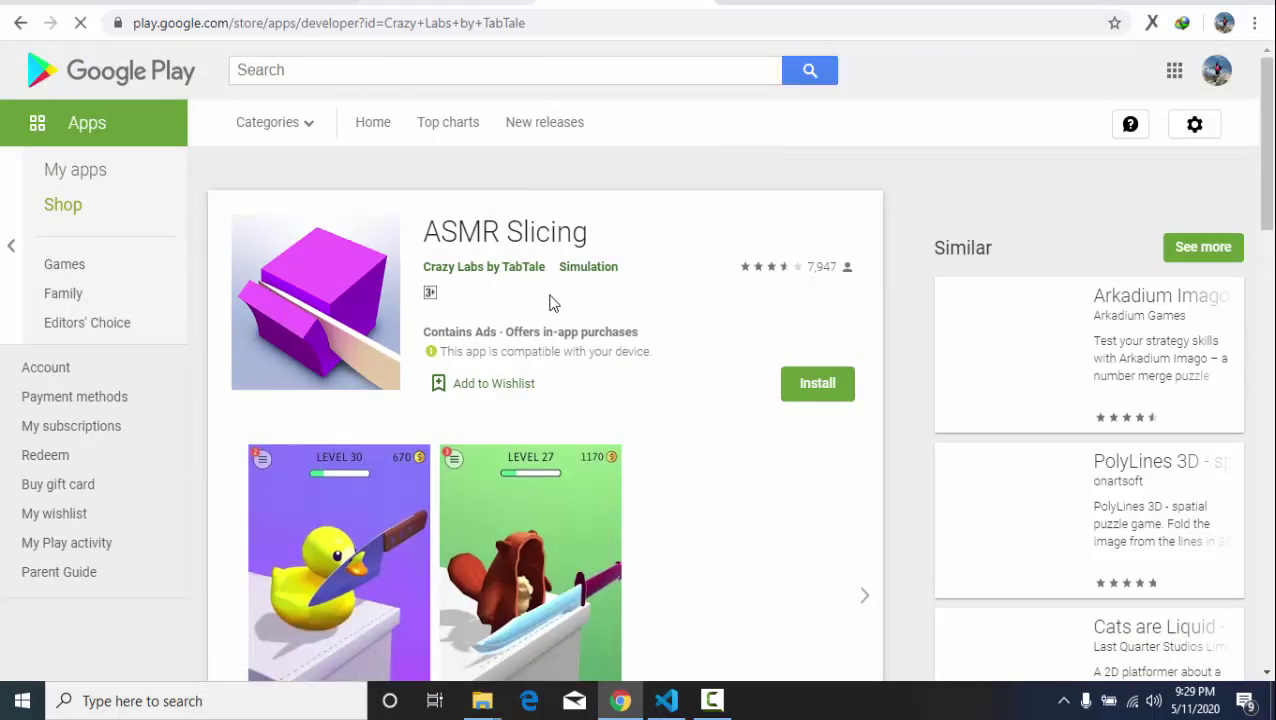
{"action": "scroll", "coordinate": [552, 300], "scroll_direction": "down", "scroll_amount": 12}
{"action": "scroll", "coordinate": [560, 344], "scroll_direction": "down", "scroll_amount": 3}
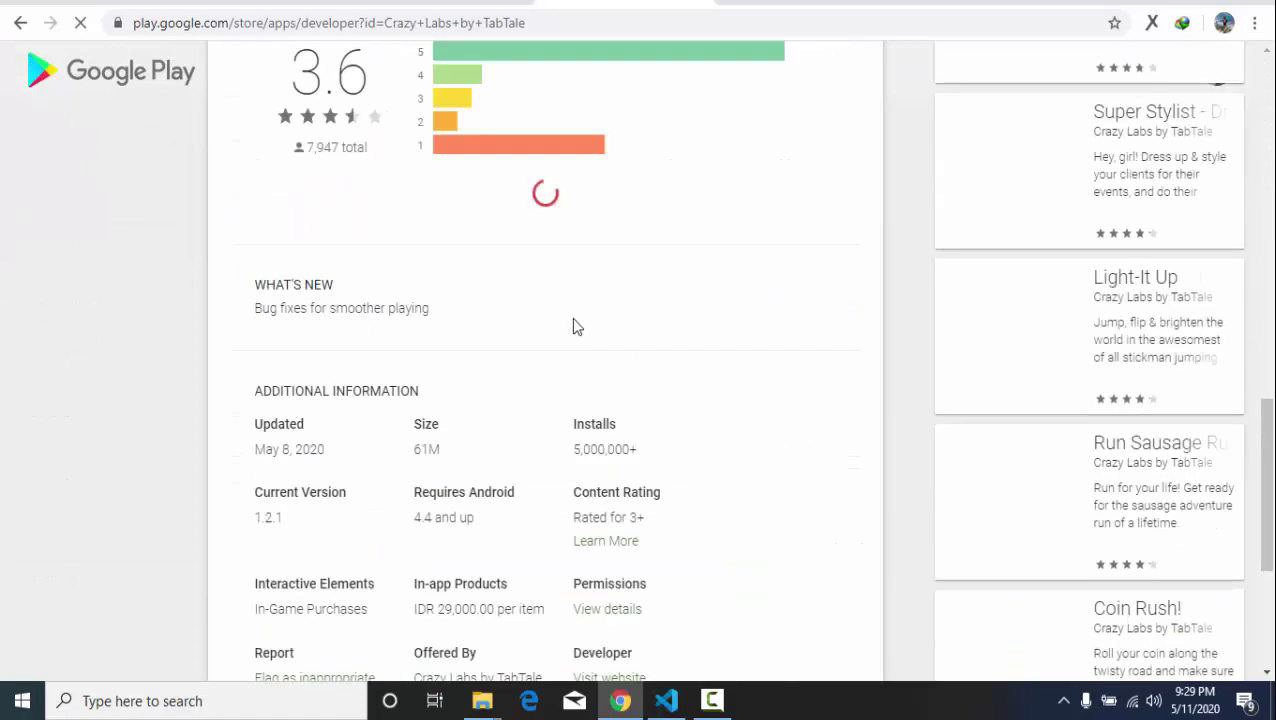
Browse the full list of apps published by Crazy Labs by TabTale.
{"action": "scroll", "coordinate": [571, 320], "scroll_direction": "up", "scroll_amount": 12}
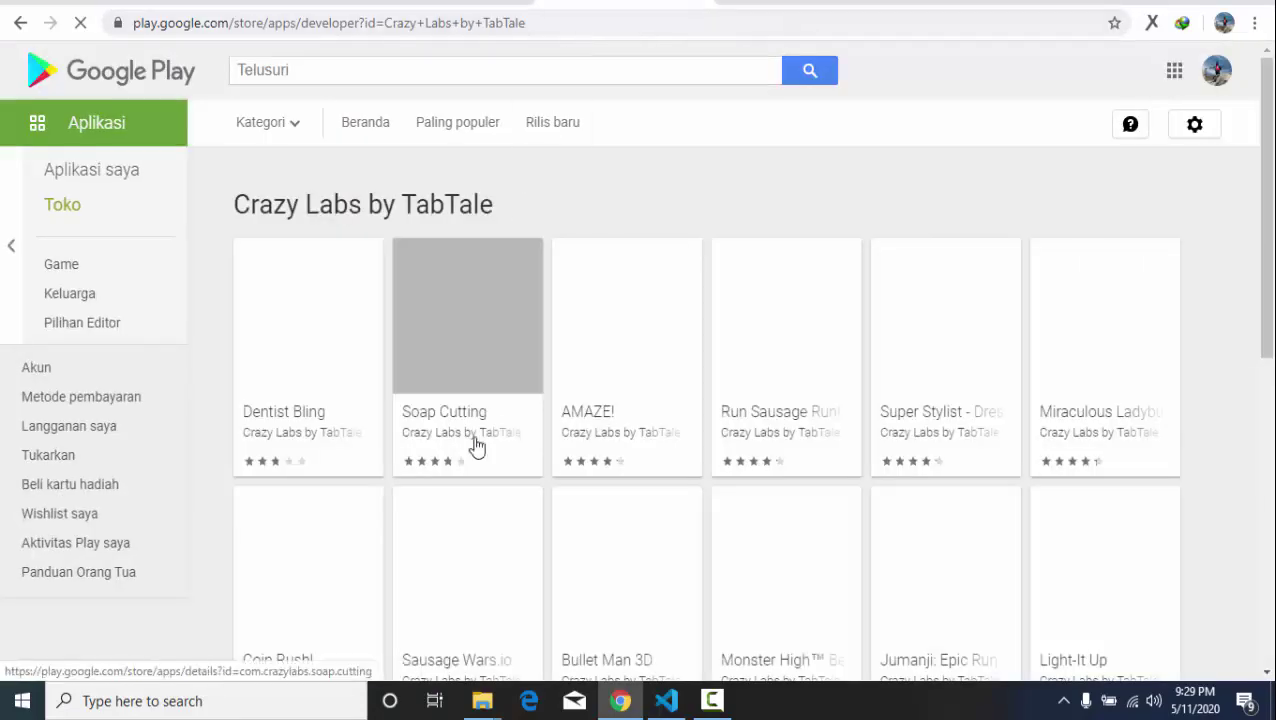
{"action": "scroll", "coordinate": [848, 531], "scroll_direction": "down", "scroll_amount": 1}
{"action": "scroll", "coordinate": [848, 531], "scroll_direction": "down", "scroll_amount": 5}
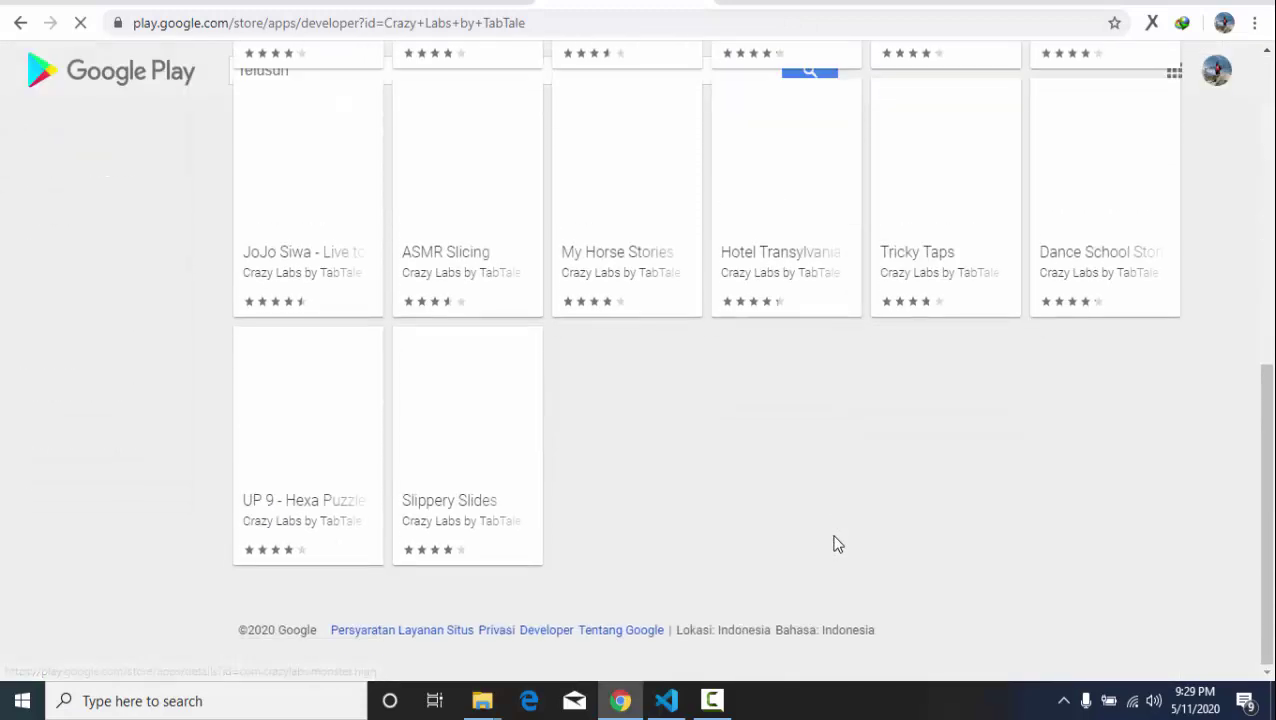
{"action": "scroll", "coordinate": [834, 544], "scroll_direction": "up", "scroll_amount": 6}
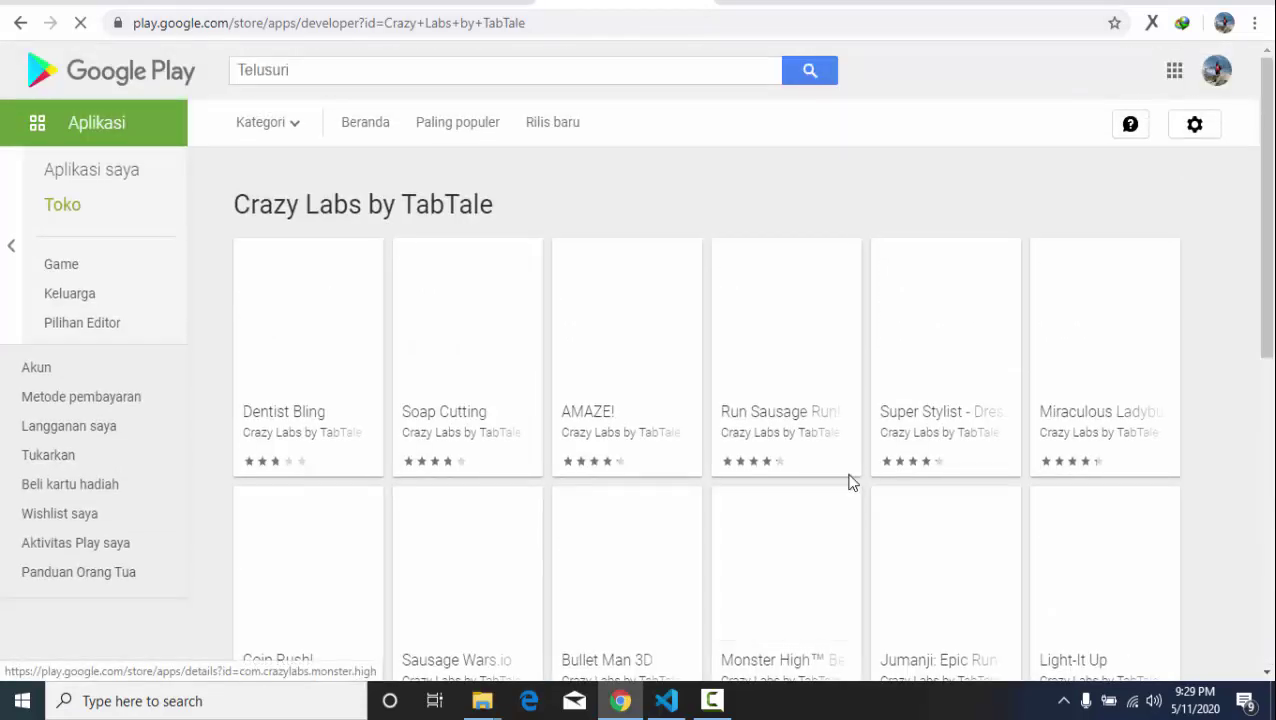
Check the trending charts again, return to the Crazy Labs by TabTale page and open the developer link on the Soap Cutting card.
{"action": "left_click", "coordinate": [450, 2]}
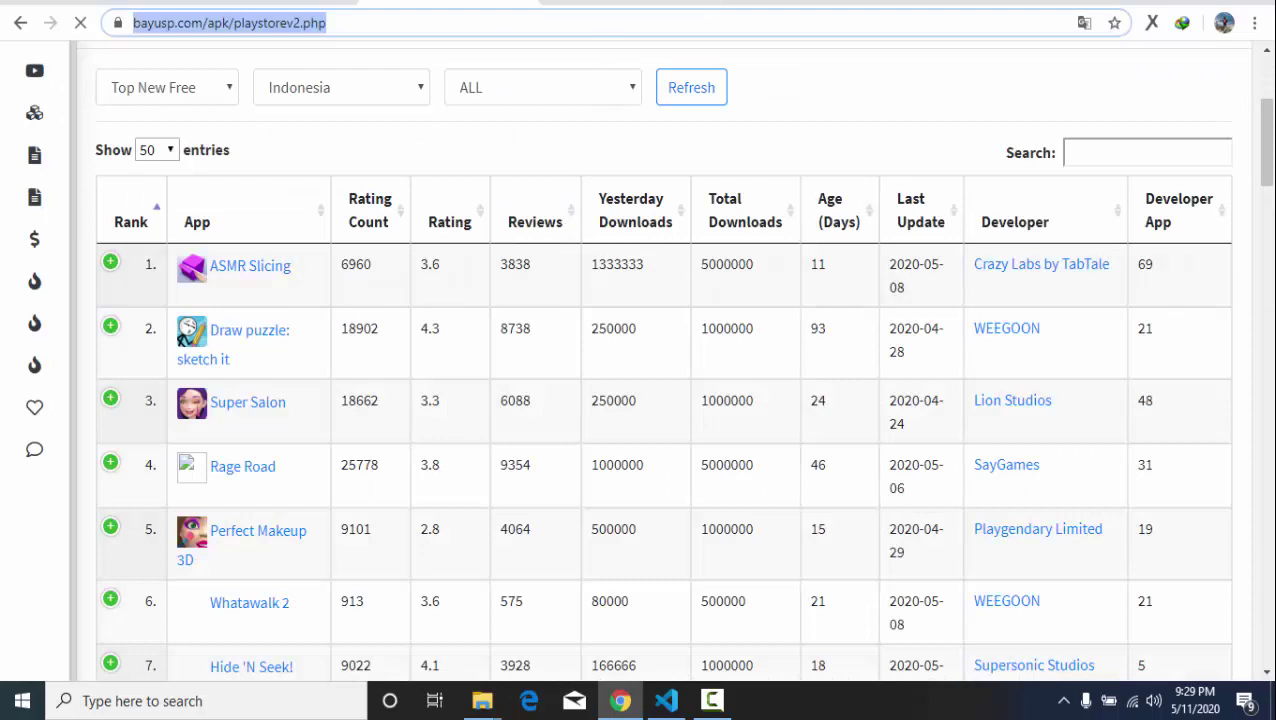
{"action": "left_click", "coordinate": [620, 4]}
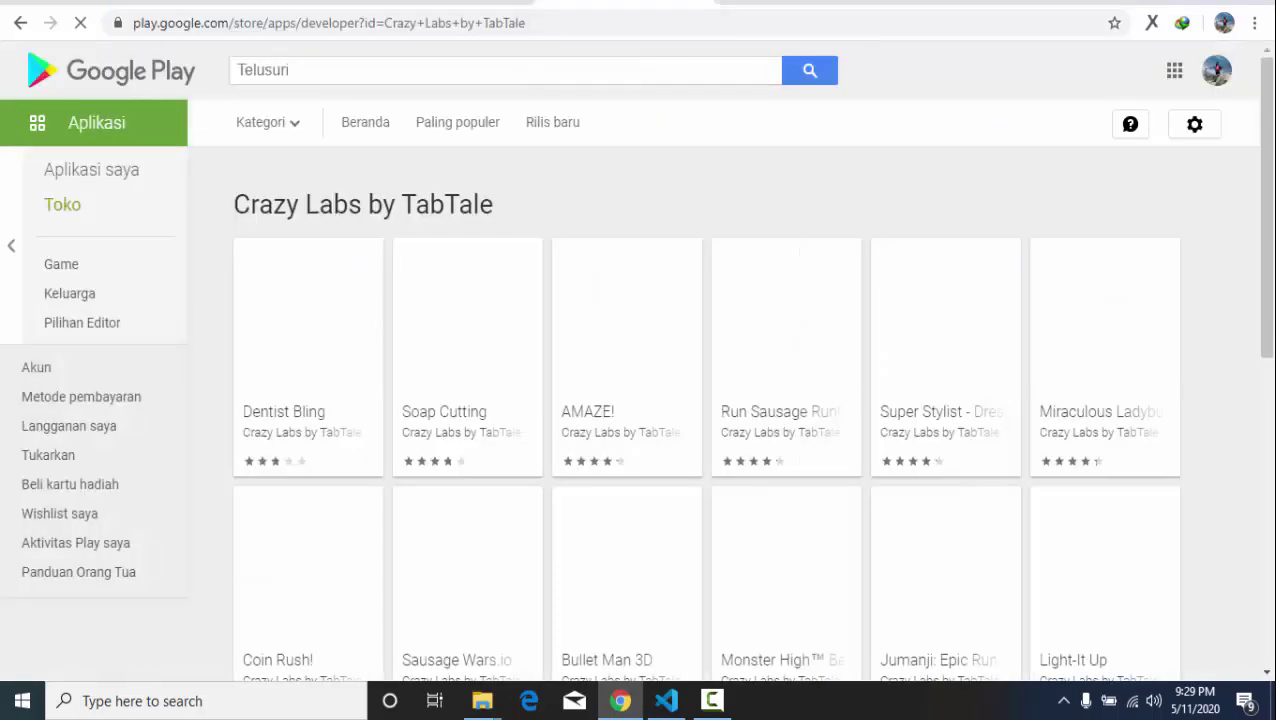
{"action": "key", "text": "ctrl+shift+Tab"}
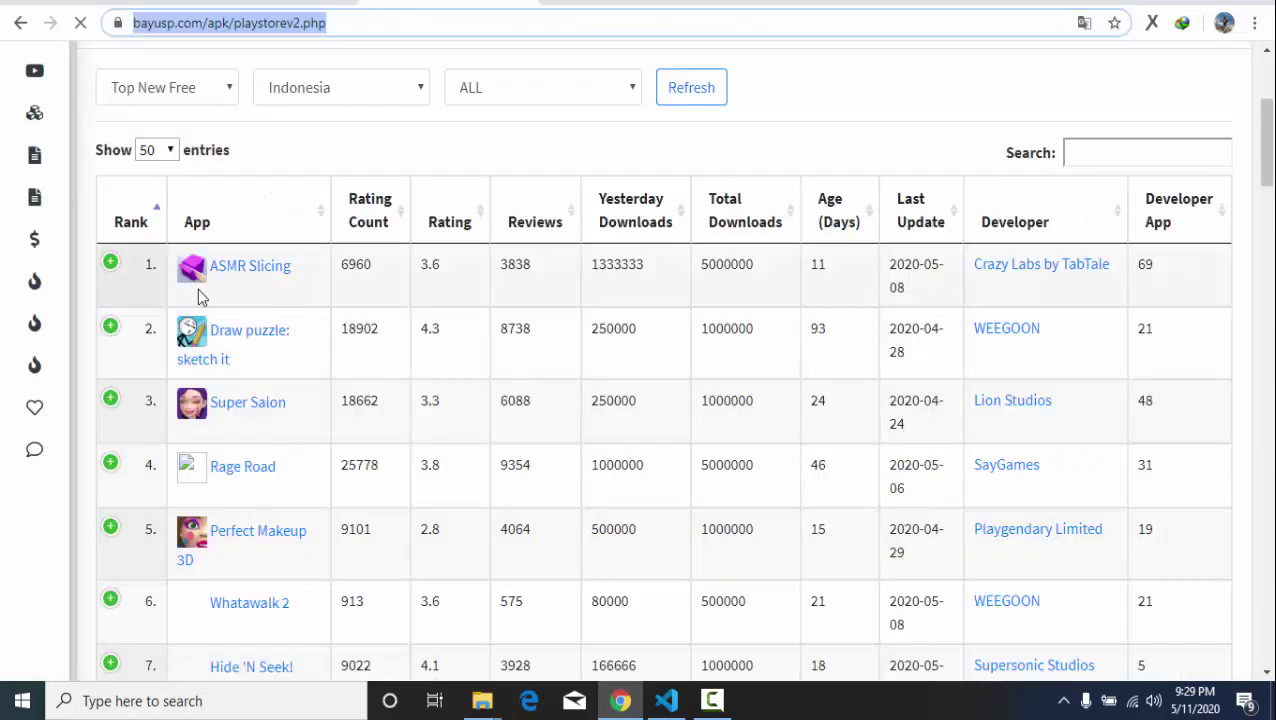
{"action": "left_click", "coordinate": [620, 4]}
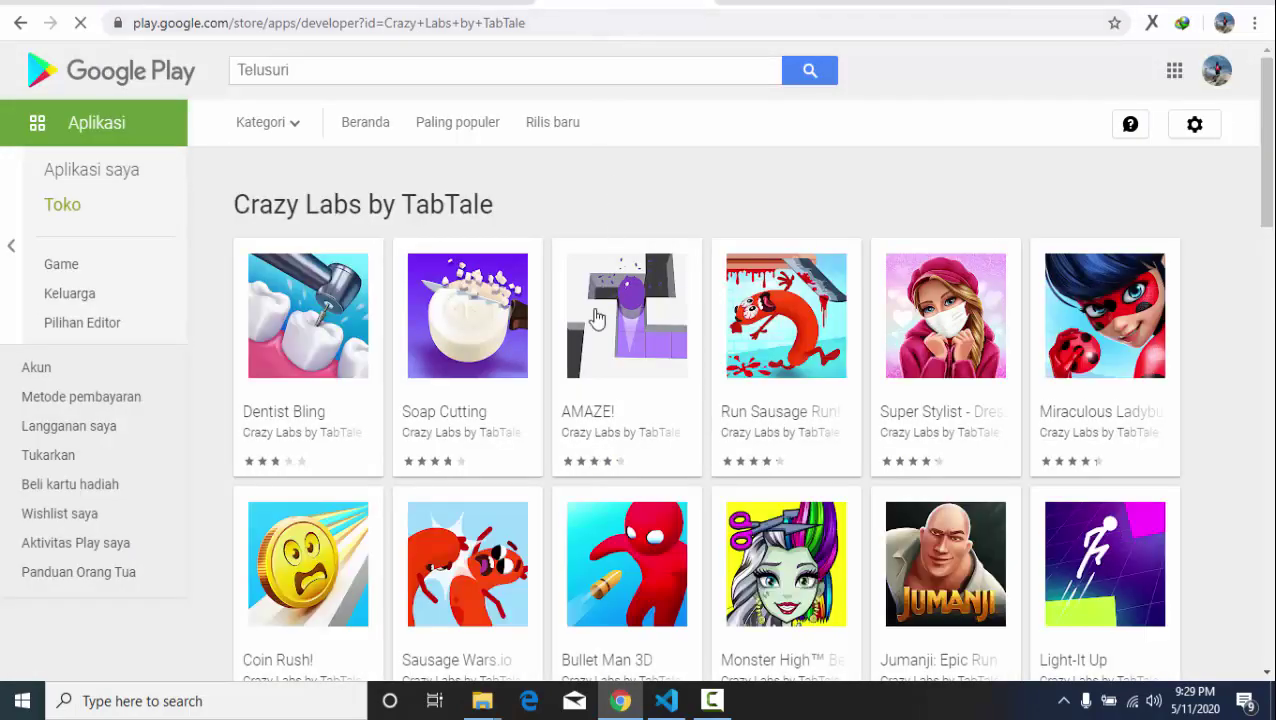
{"action": "left_click", "coordinate": [493, 450]}
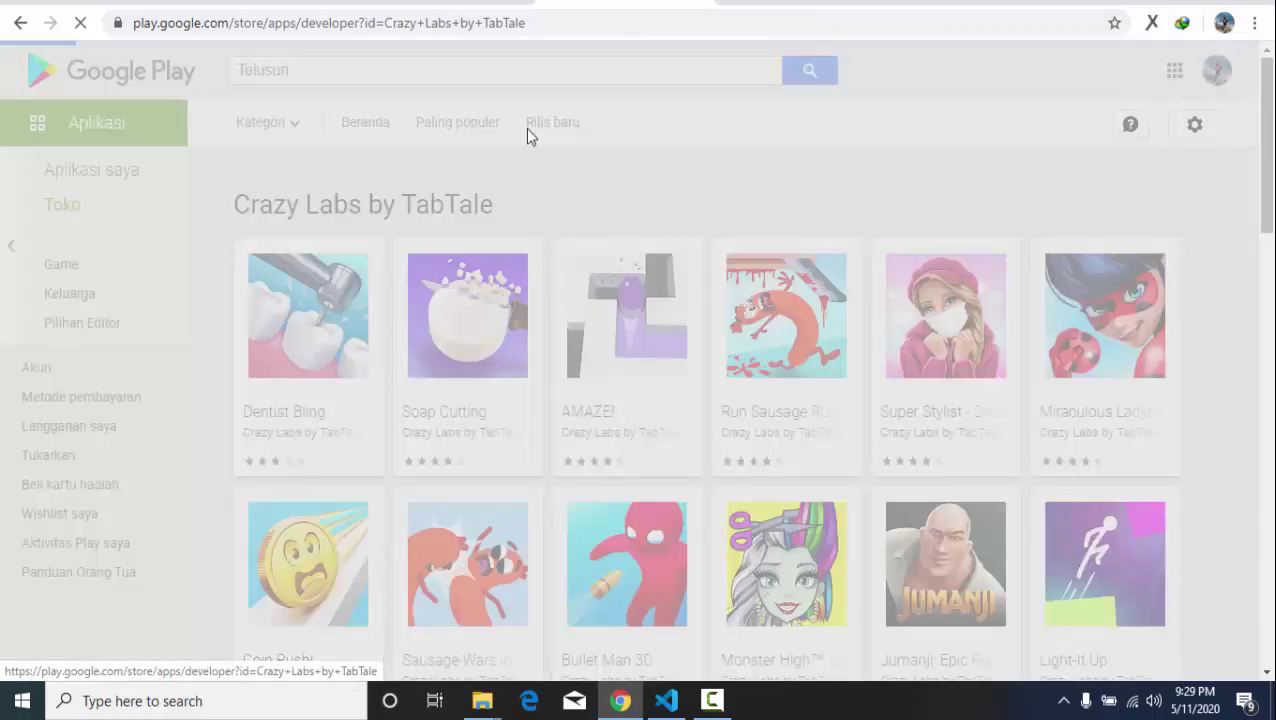
Look back at the trending charts, and load google.com in place of the Ajukandana store page.
{"action": "left_click", "coordinate": [460, 4]}
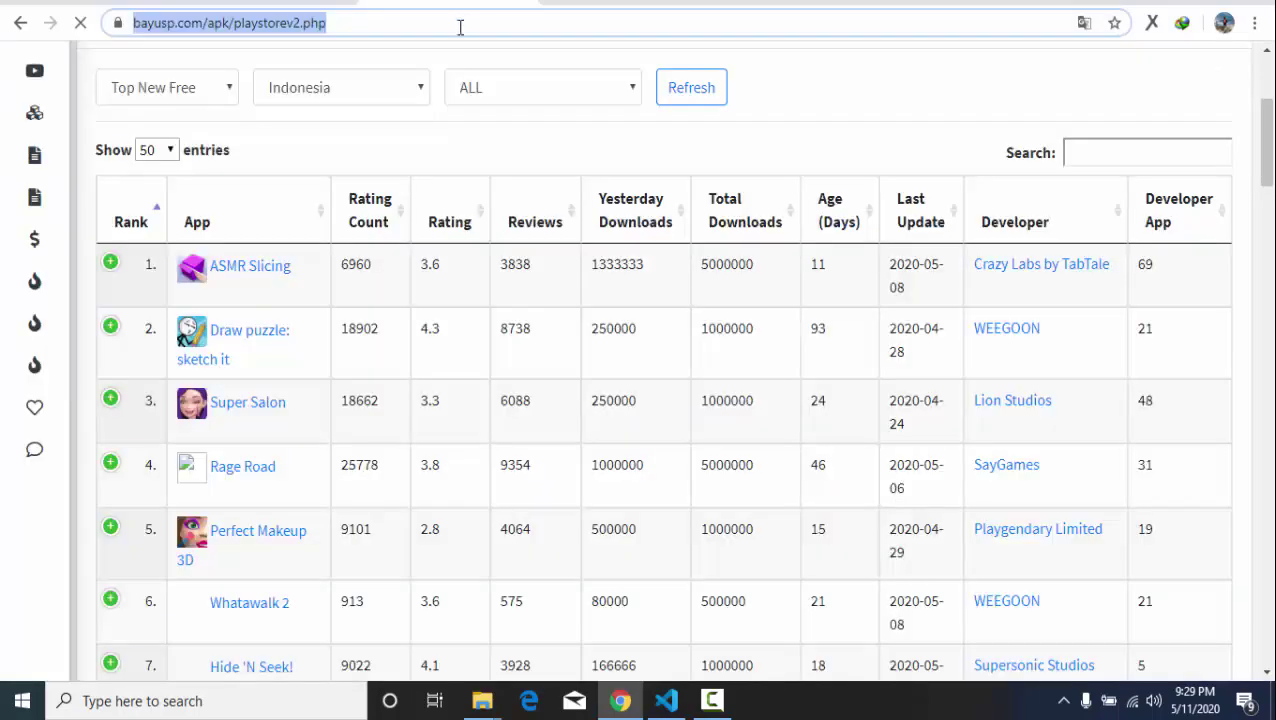
{"action": "left_click", "coordinate": [284, 272]}
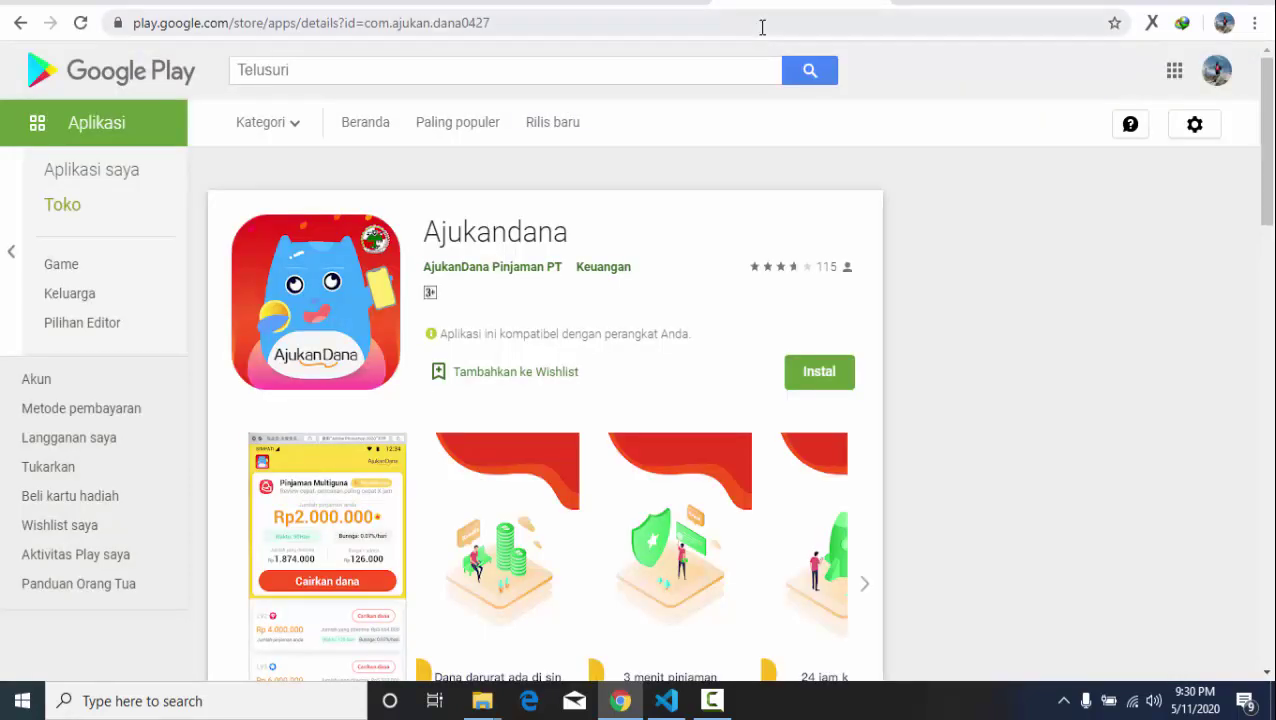
{"action": "left_click", "coordinate": [751, 30]}
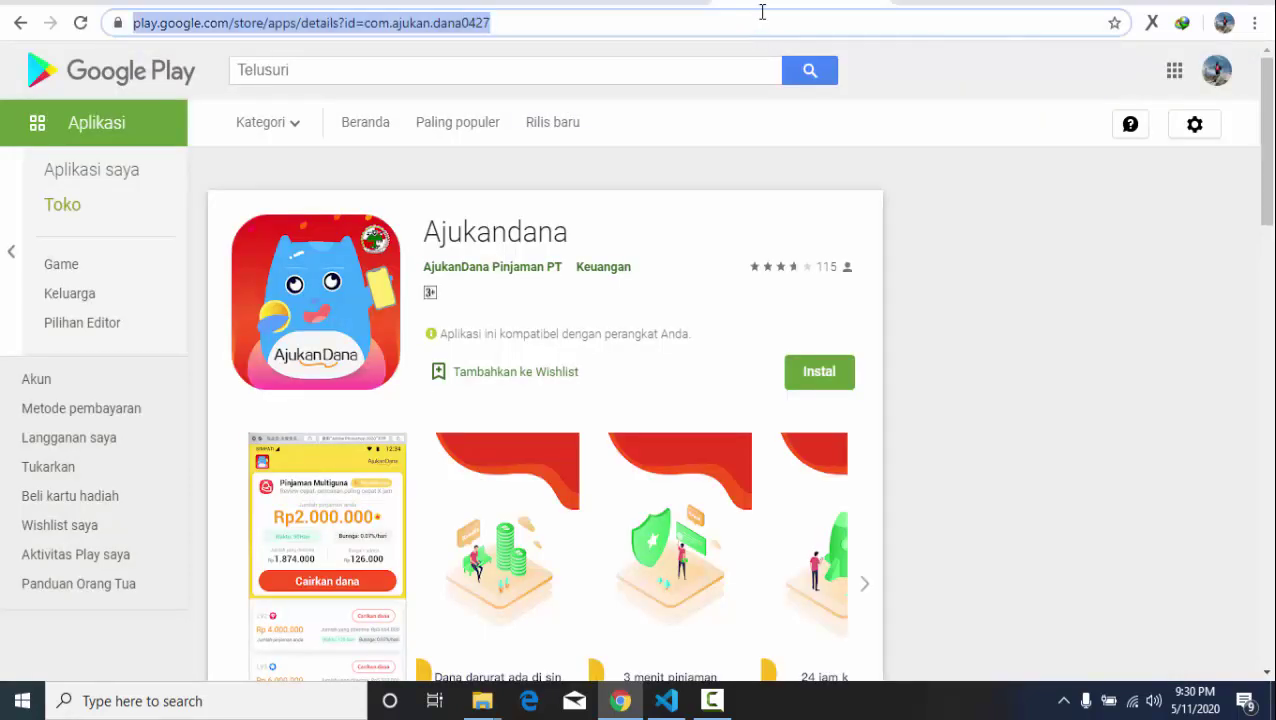
{"action": "type", "text": "google.com"}
{"action": "key", "text": "Return"}
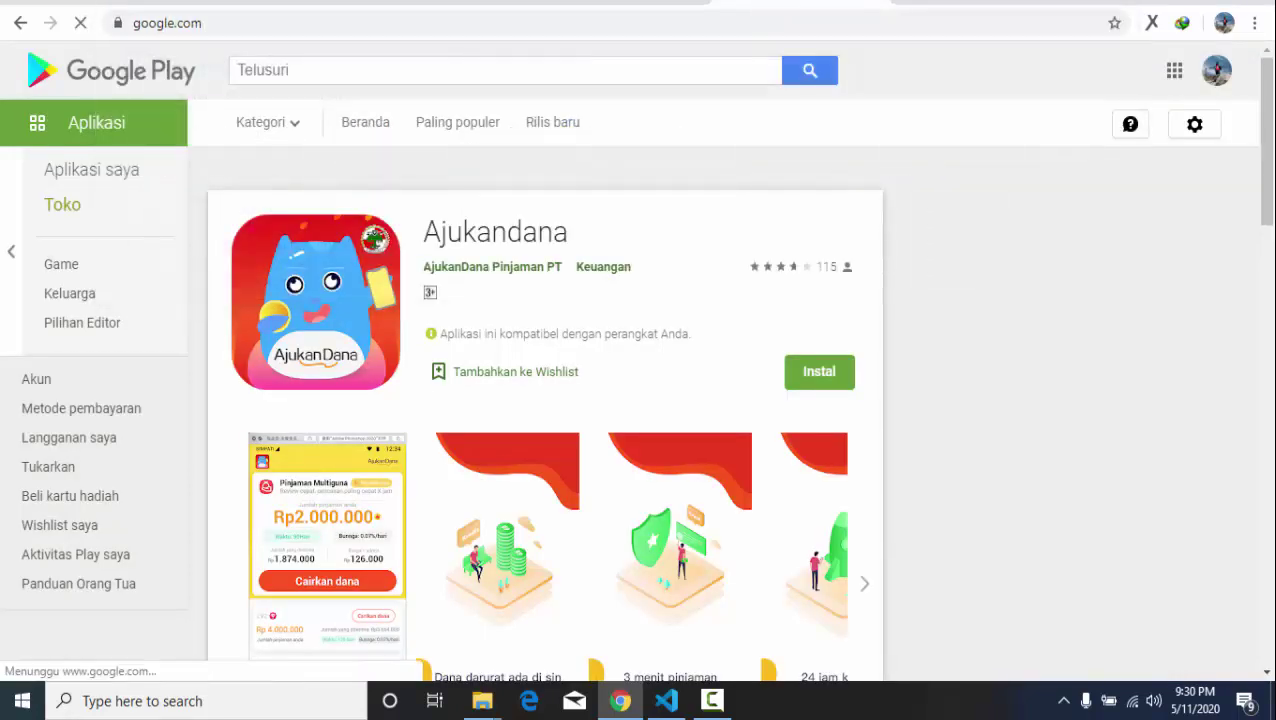
Search Google for Sellmyapp and open the SellMyApp website from the results.
{"action": "type", "text": "Sellm"}
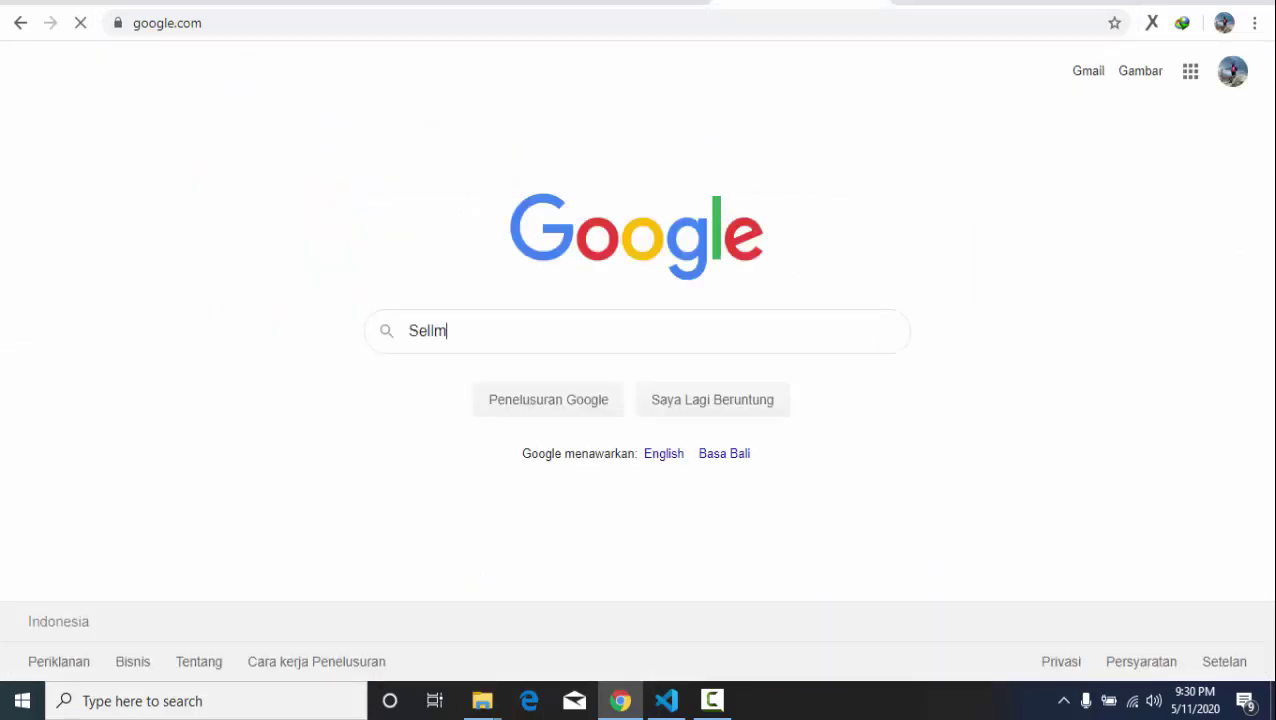
{"action": "type", "text": "yapp"}
{"action": "key", "text": "Return"}
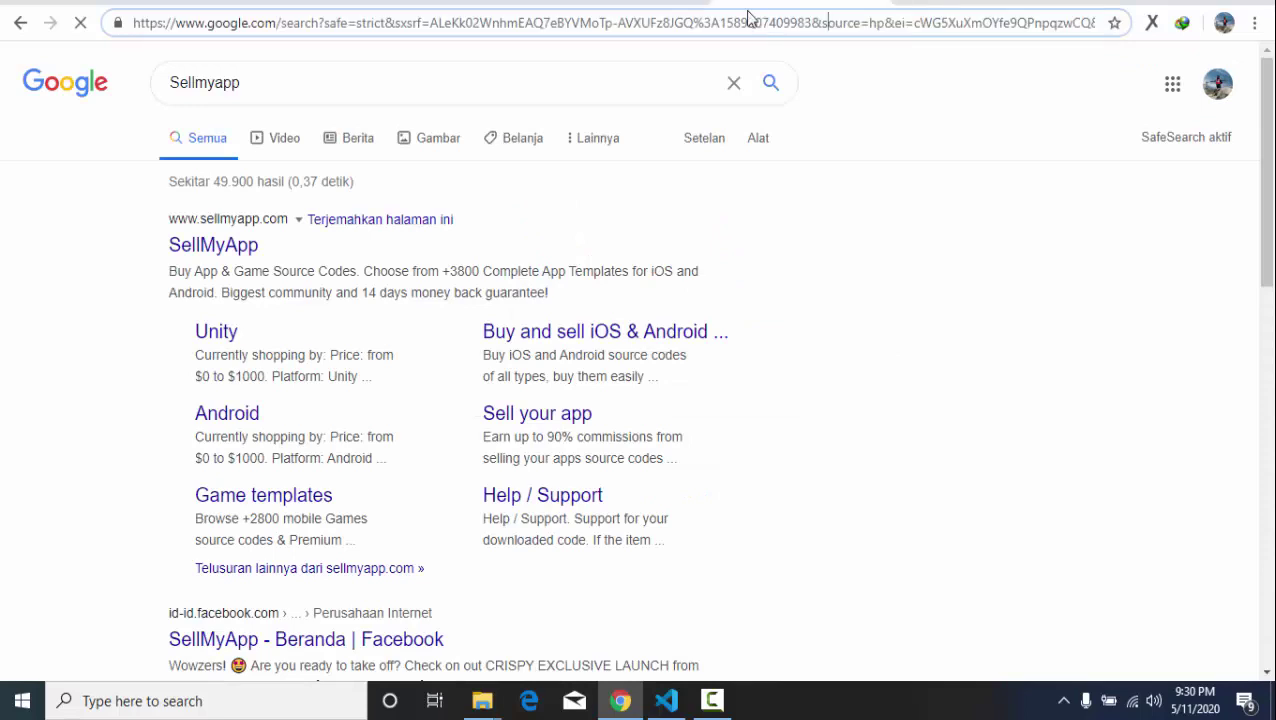
{"action": "left_click", "coordinate": [266, 245]}
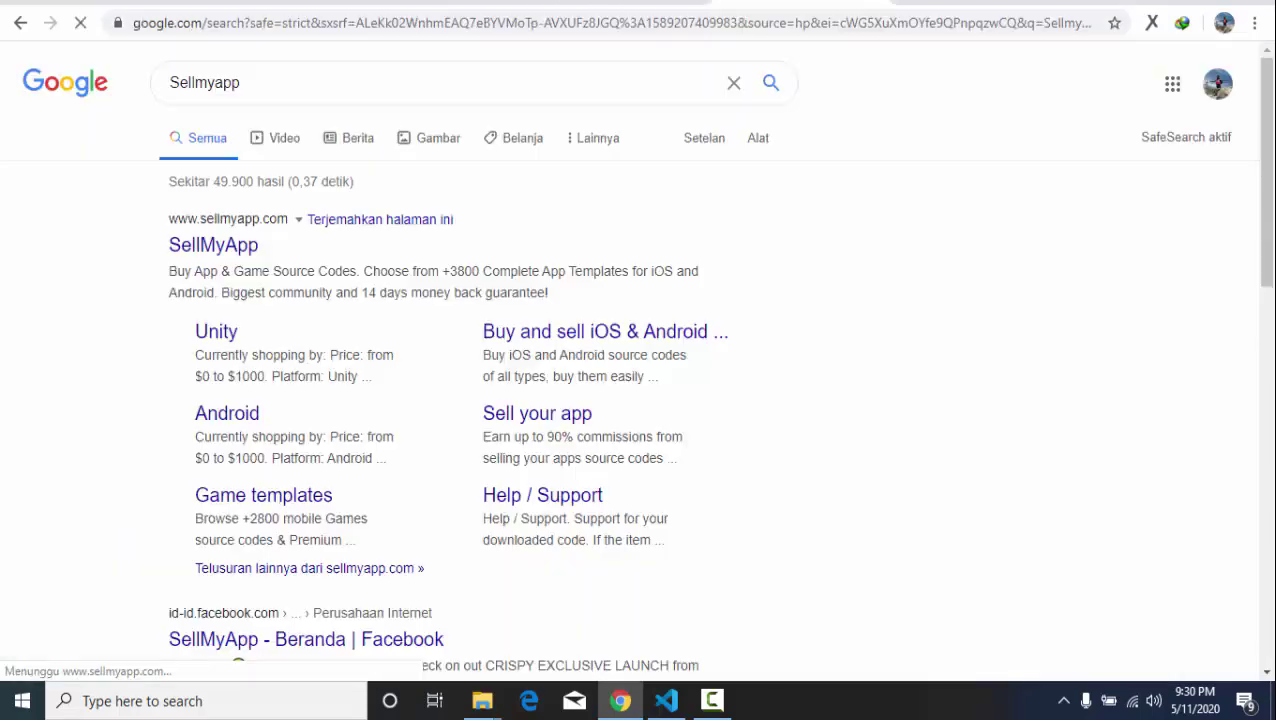
{"action": "left_click", "coordinate": [755, 14]}
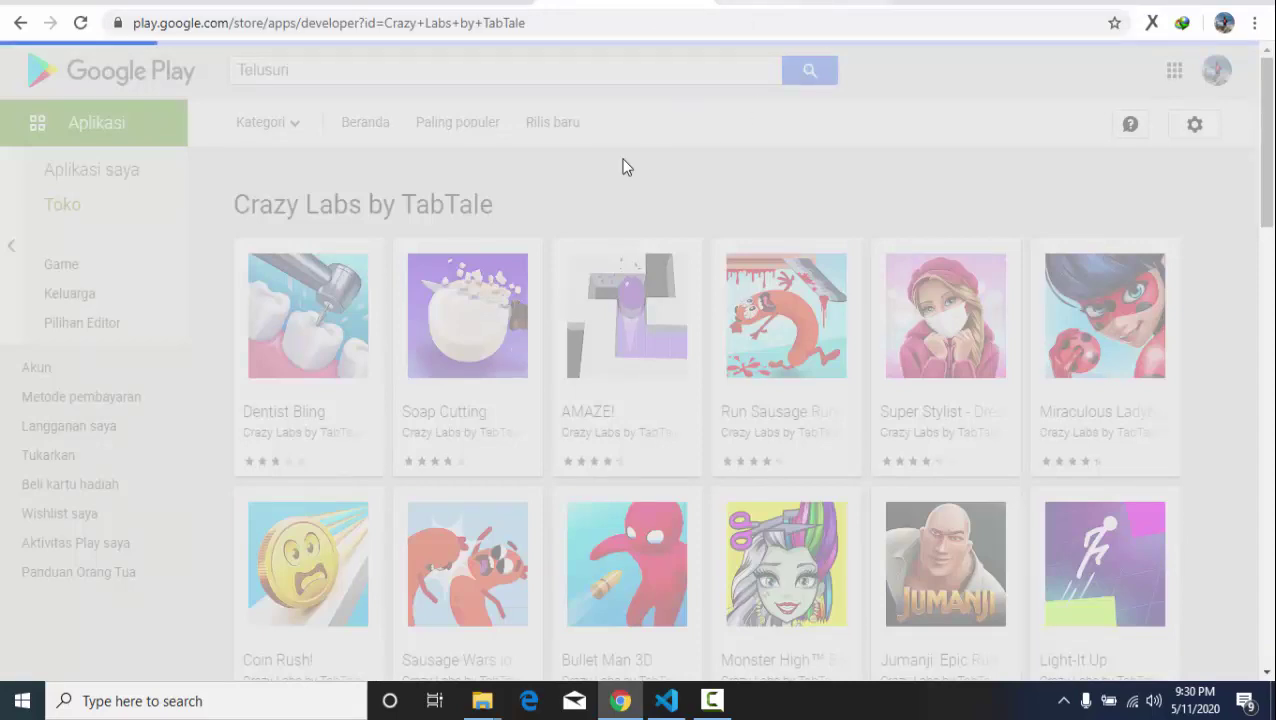
{"action": "left_click", "coordinate": [793, 3]}
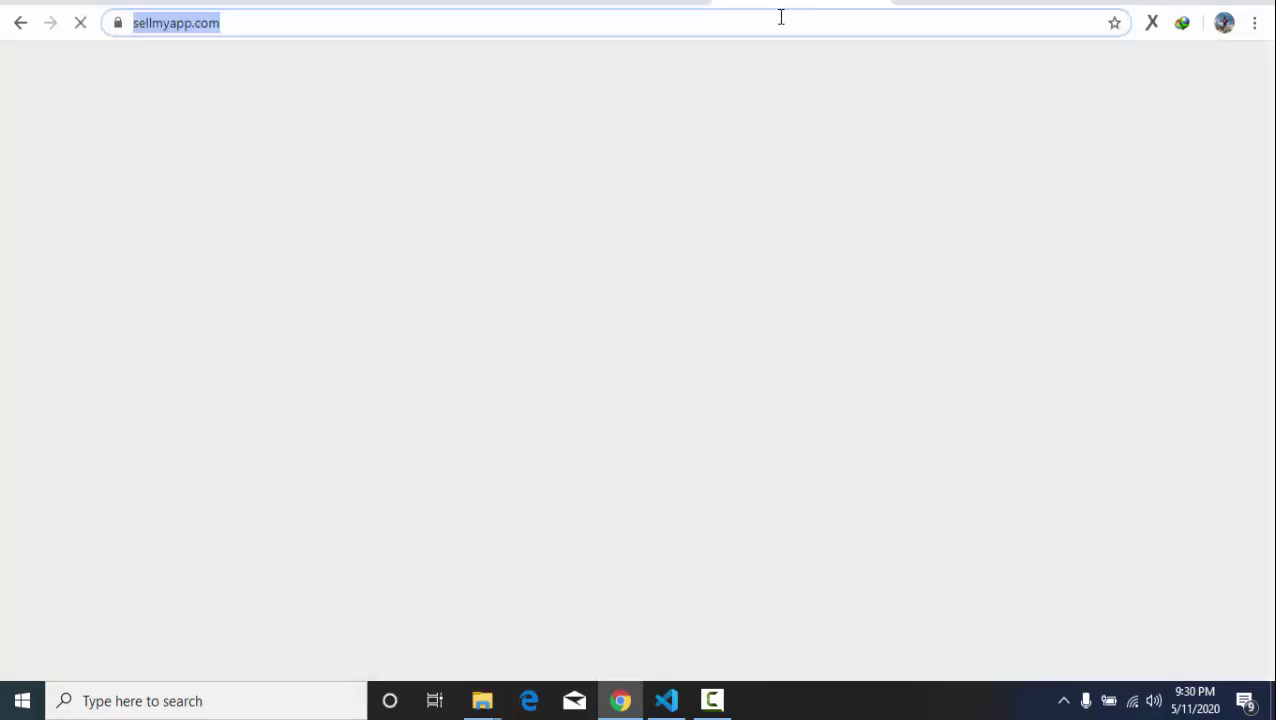
{"action": "left_click_drag", "start_coordinate": [294, 23], "coordinate": [130, 23]}
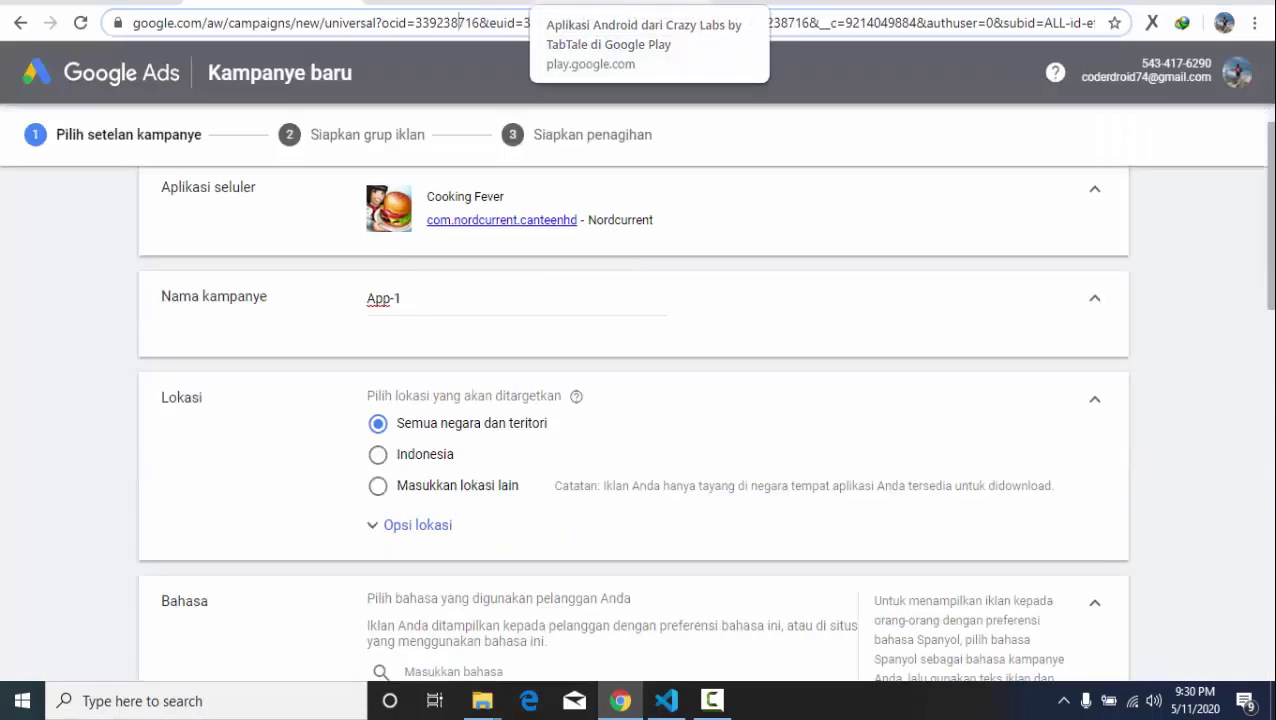
{"action": "left_click", "coordinate": [790, 4]}
{"action": "left_click", "coordinate": [750, 22]}
{"action": "left_click_drag", "start_coordinate": [750, 22], "coordinate": [163, 174]}
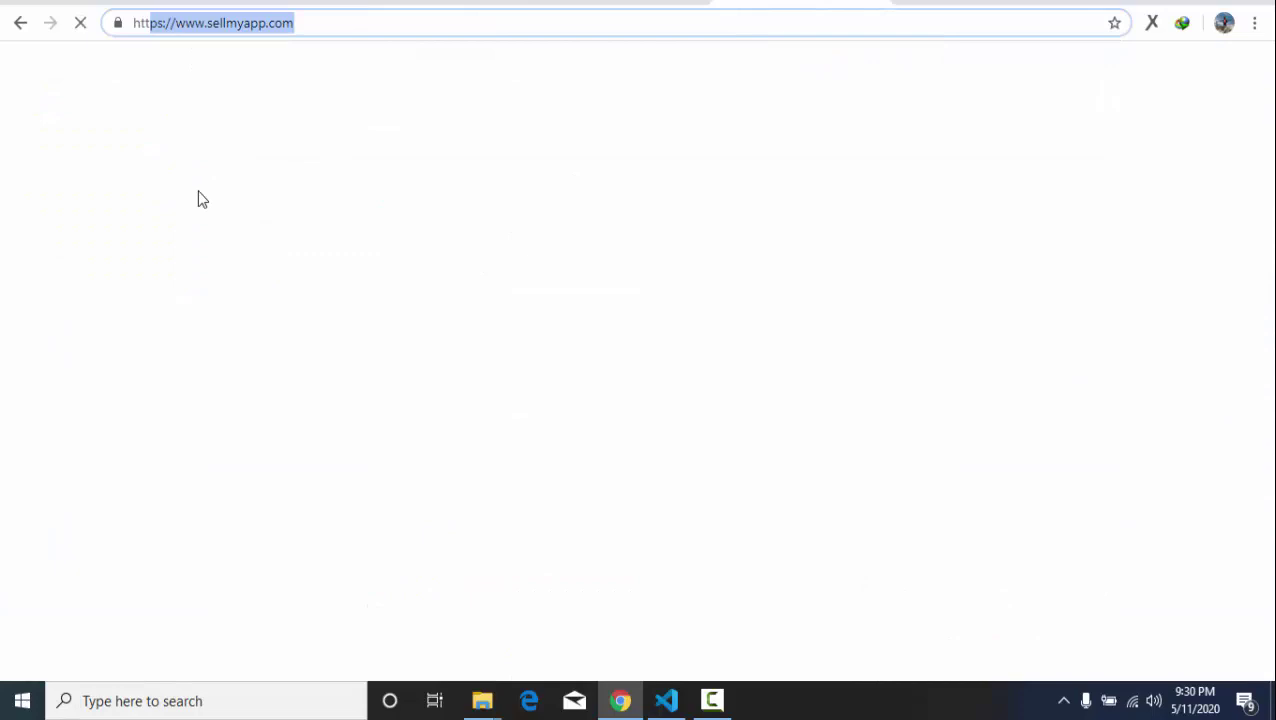
Start an internet connection test on speedtest.net, and return to the SellMyApp page.
{"action": "left_click", "coordinate": [640, 3]}
{"action": "left_click", "coordinate": [632, 24]}
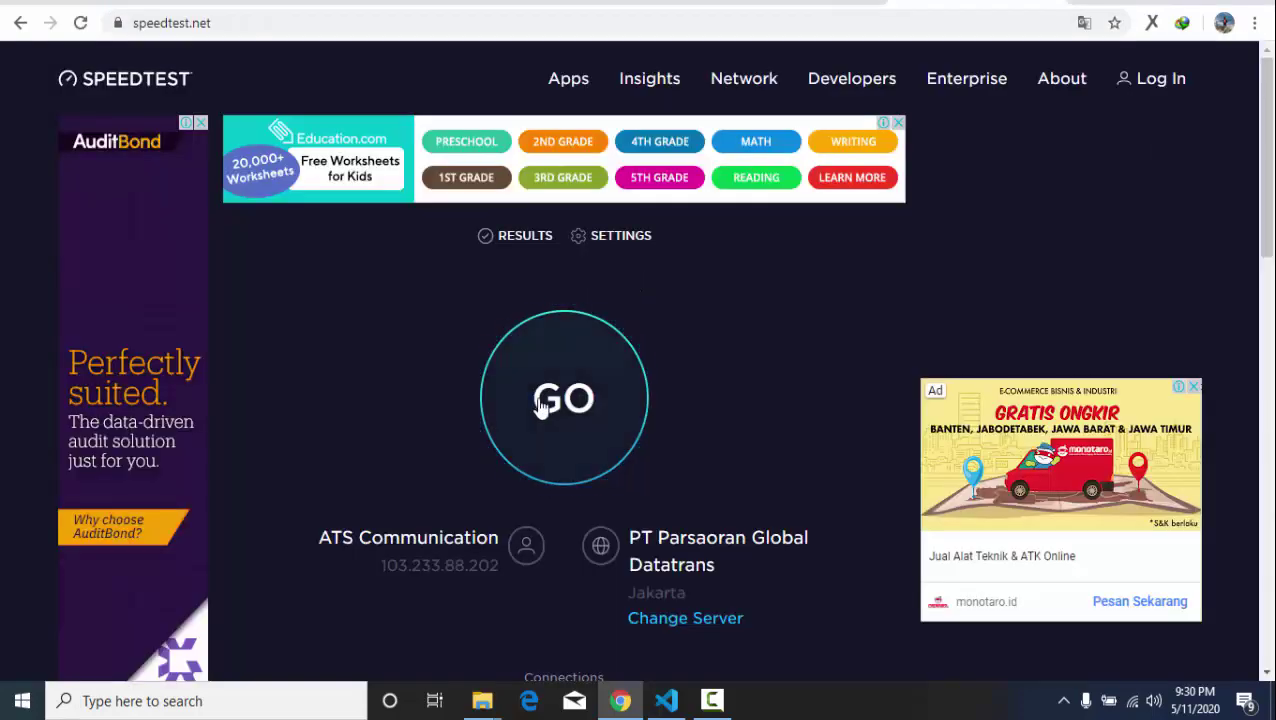
{"action": "left_click", "coordinate": [540, 406]}
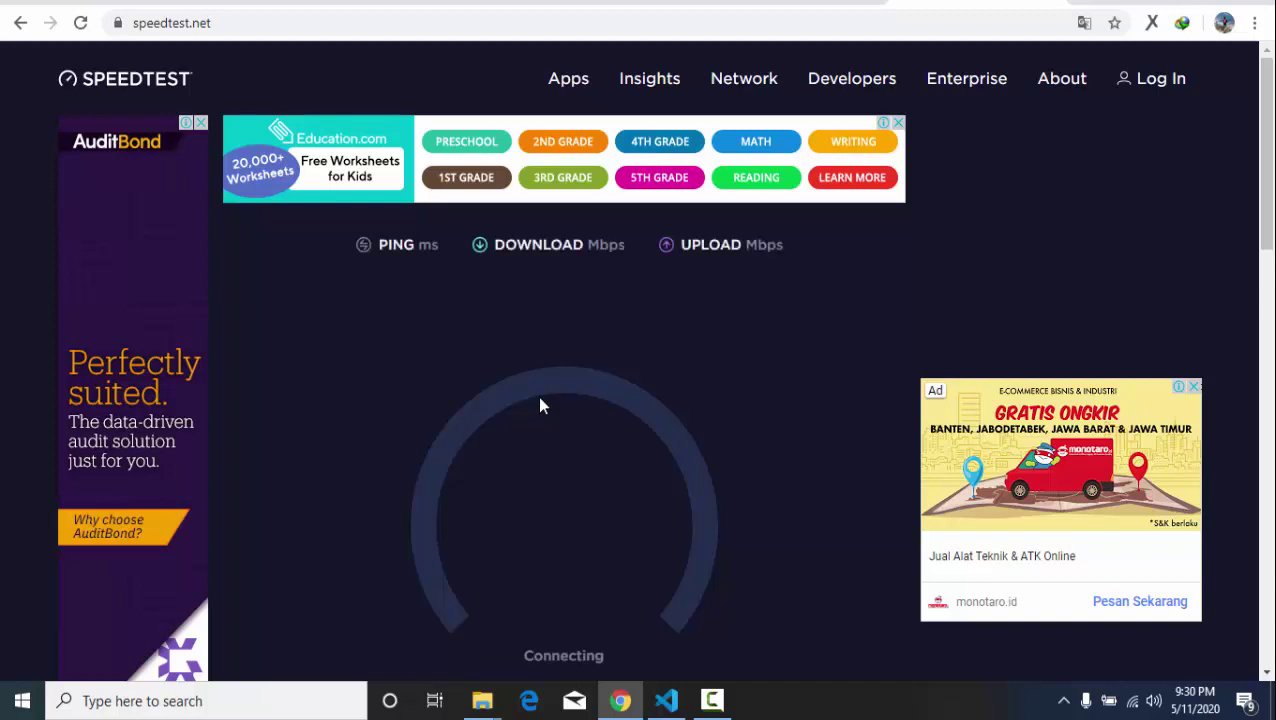
{"action": "left_click", "coordinate": [791, 20]}
{"action": "left_click", "coordinate": [791, 20]}
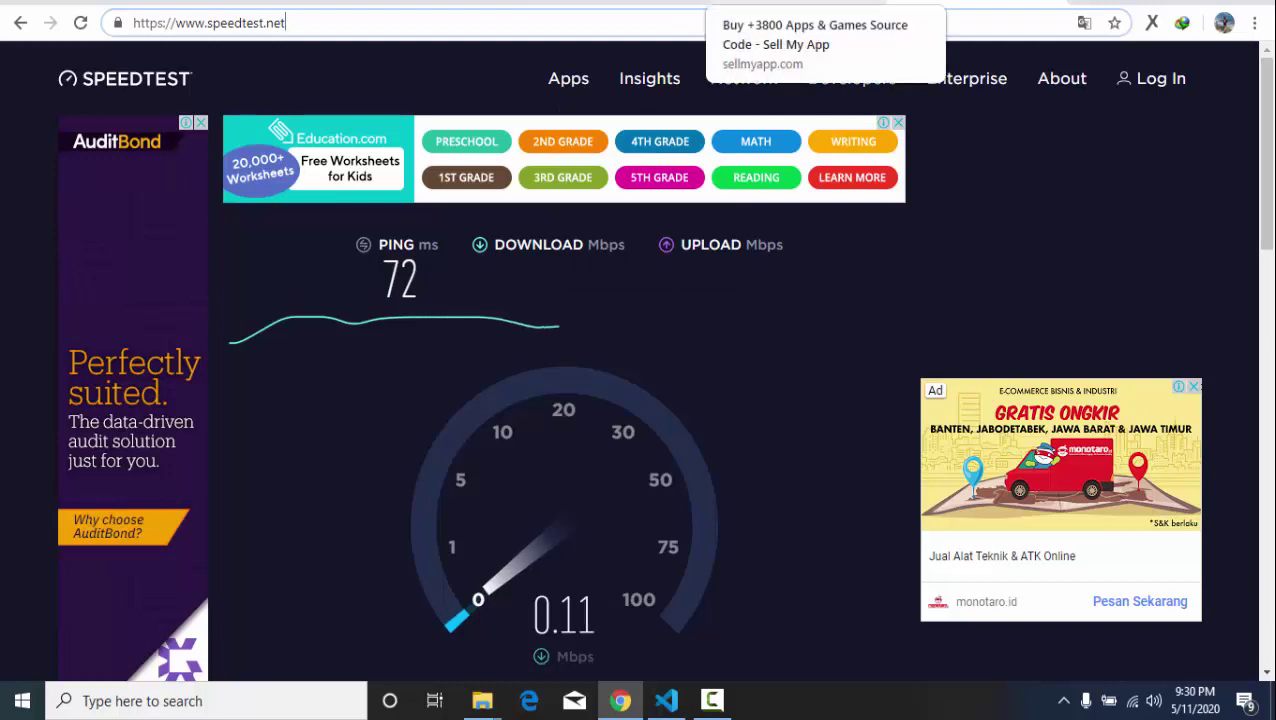
{"action": "left_click", "coordinate": [825, 2]}
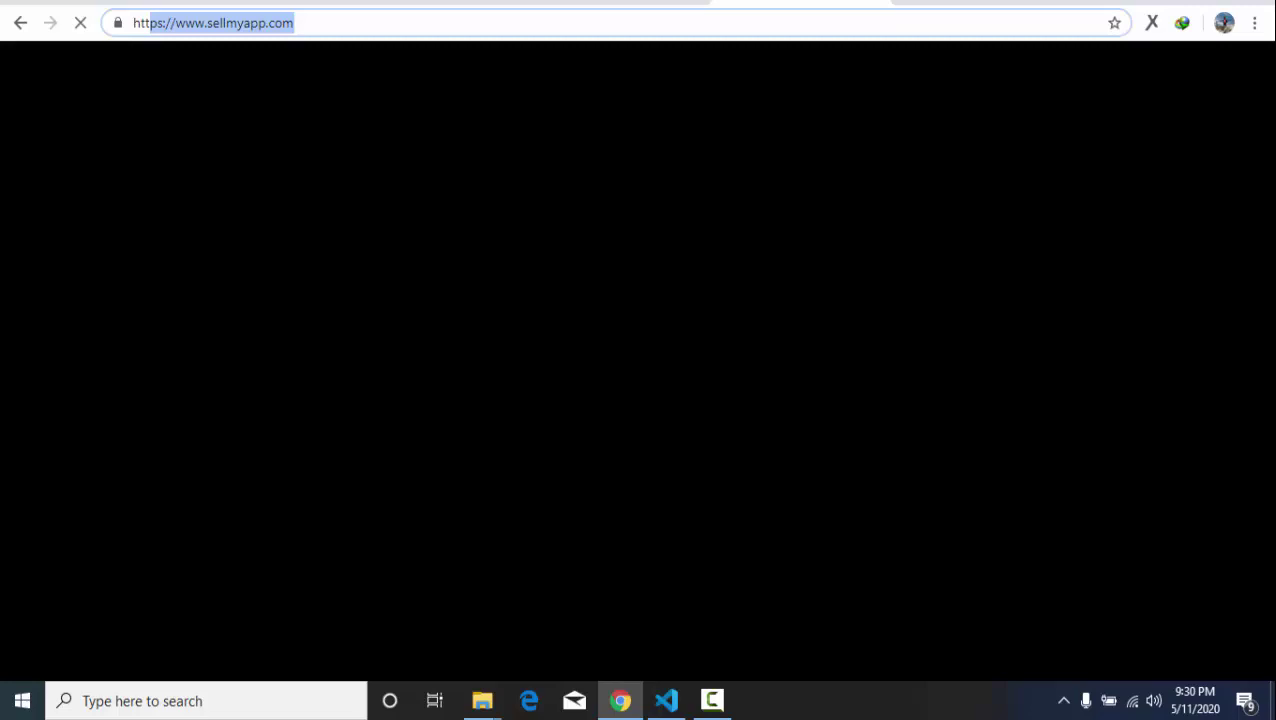
{"action": "left_click", "coordinate": [712, 700]}
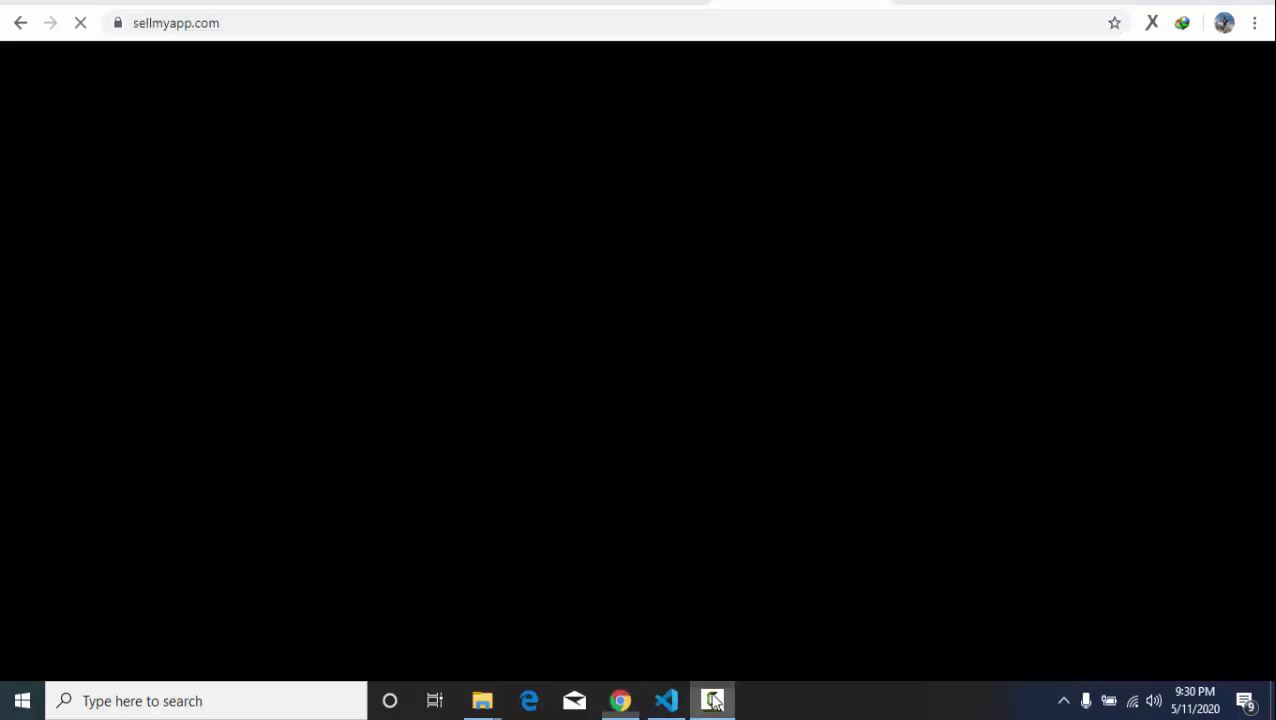
Reload the Crazy Labs by TabTale page on Google Play, and load sellmyapp.com again.
{"action": "left_click", "coordinate": [1147, 600]}
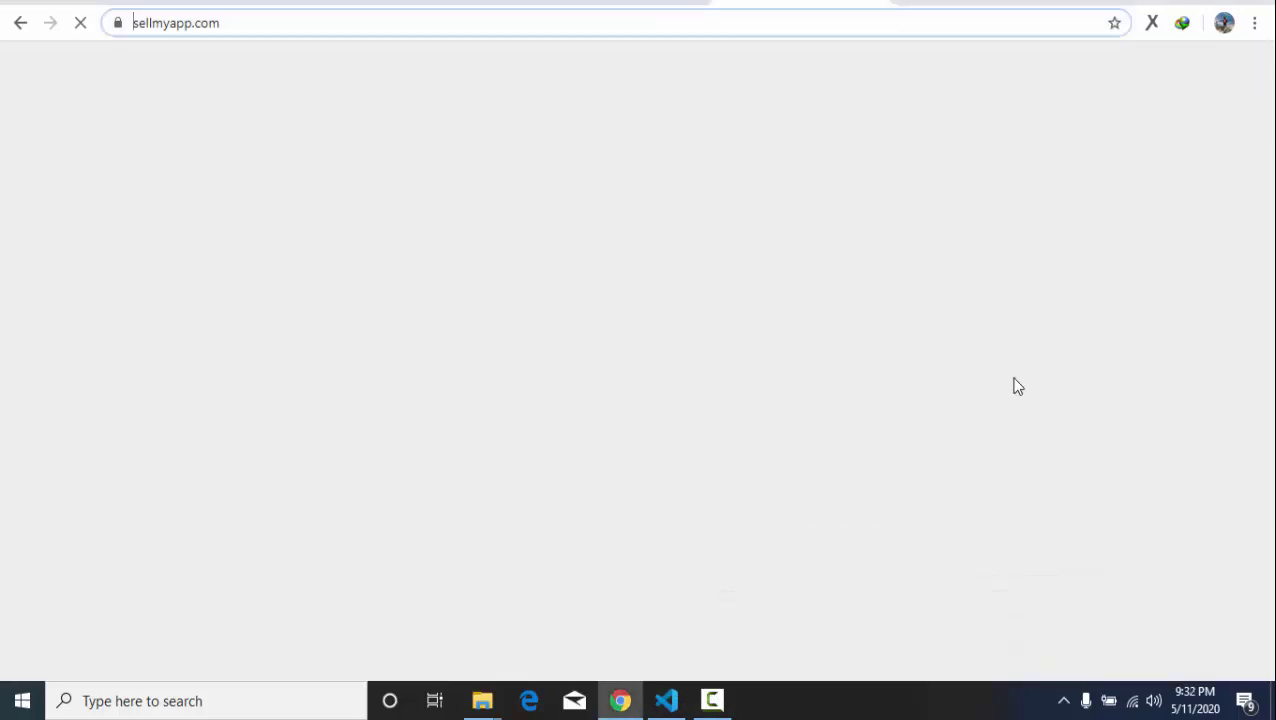
{"action": "left_click", "coordinate": [717, 28]}
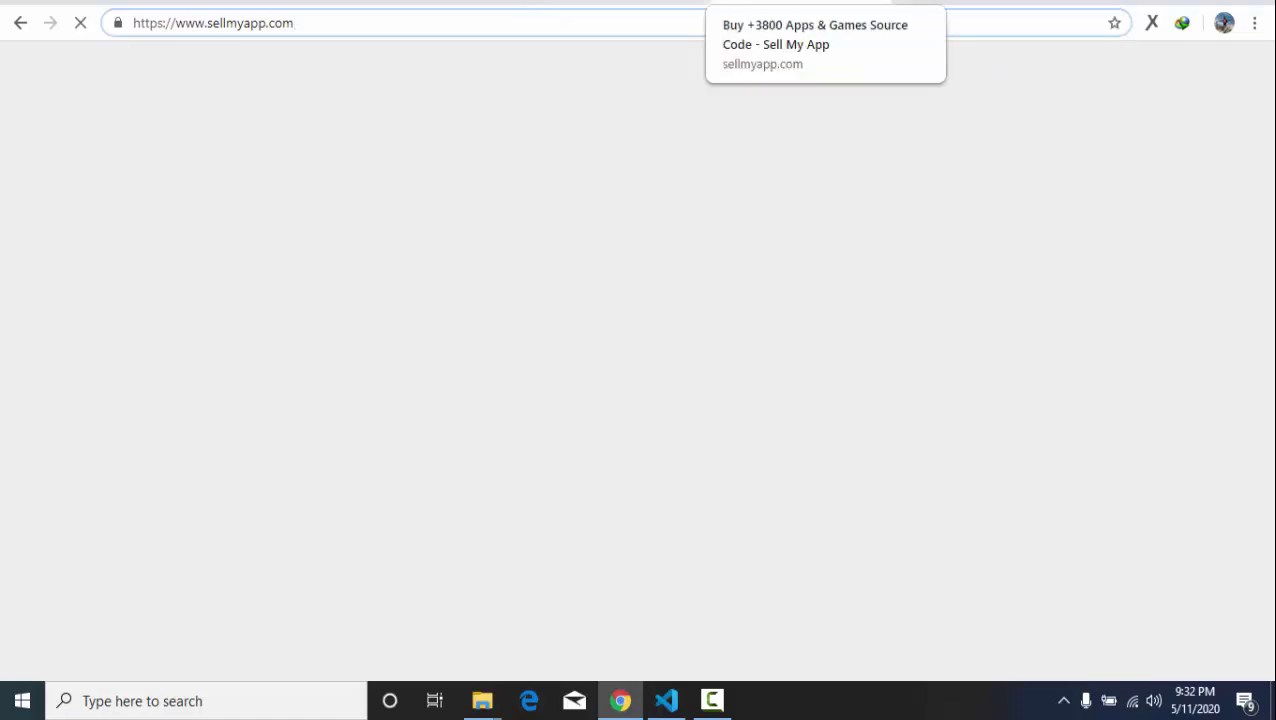
{"action": "left_click", "coordinate": [640, 2]}
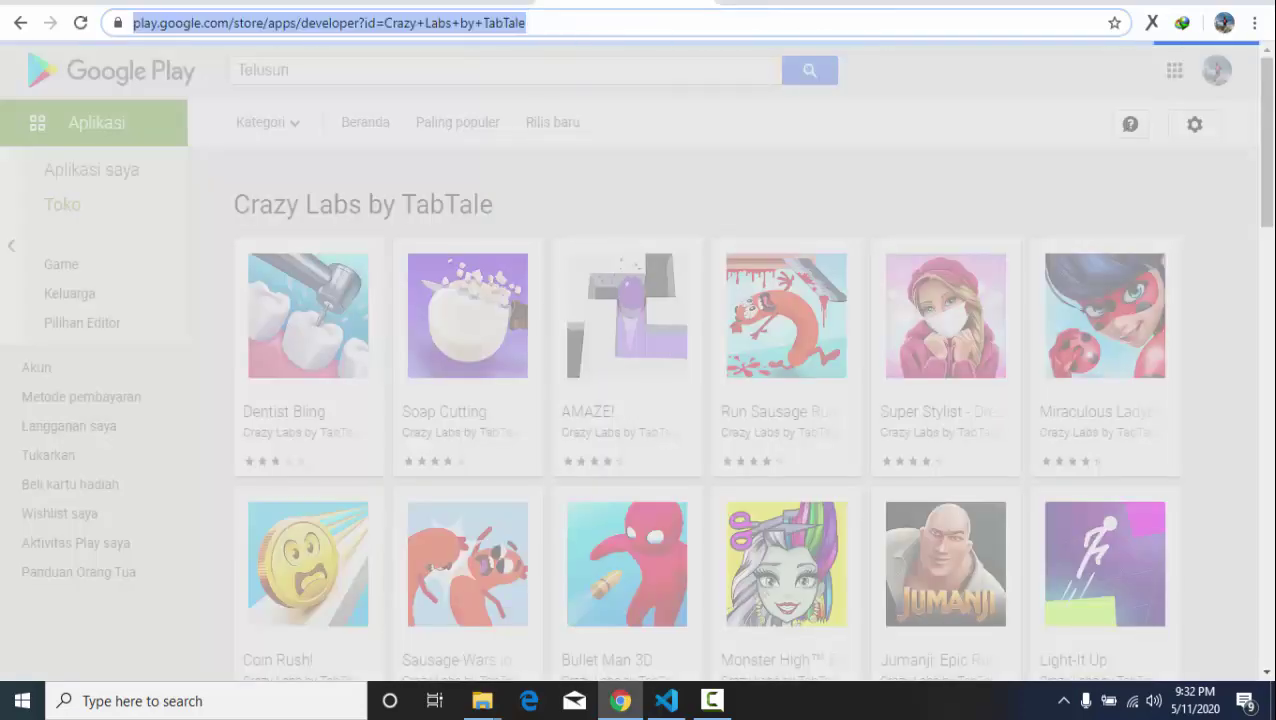
{"action": "left_click", "coordinate": [617, 23]}
{"action": "key", "text": "Return"}
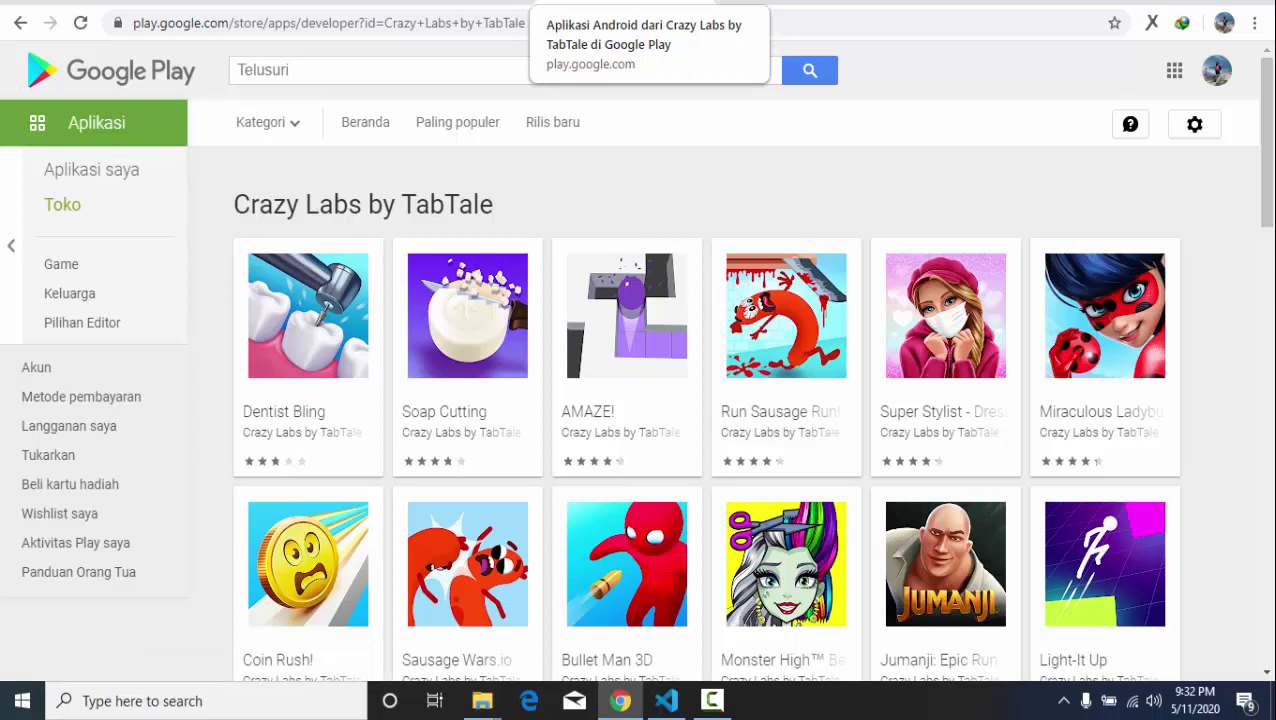
{"action": "left_click", "coordinate": [816, 9]}
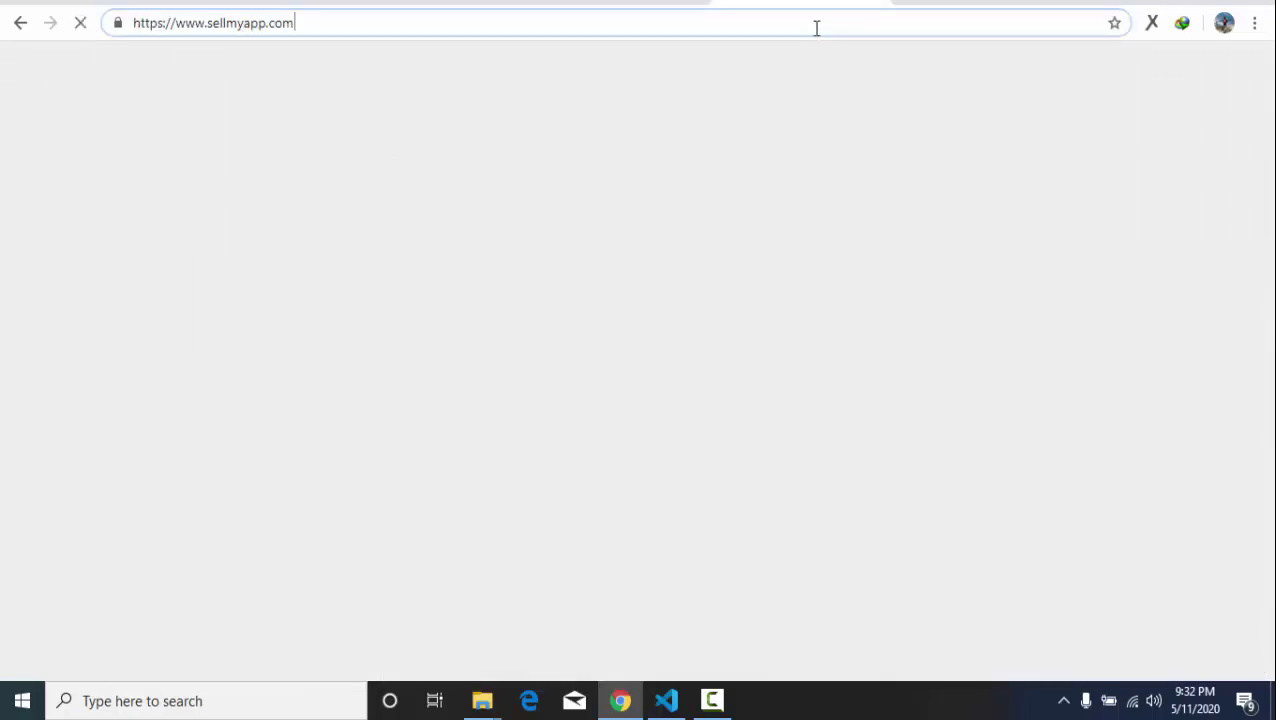
{"action": "left_click", "coordinate": [766, 17]}
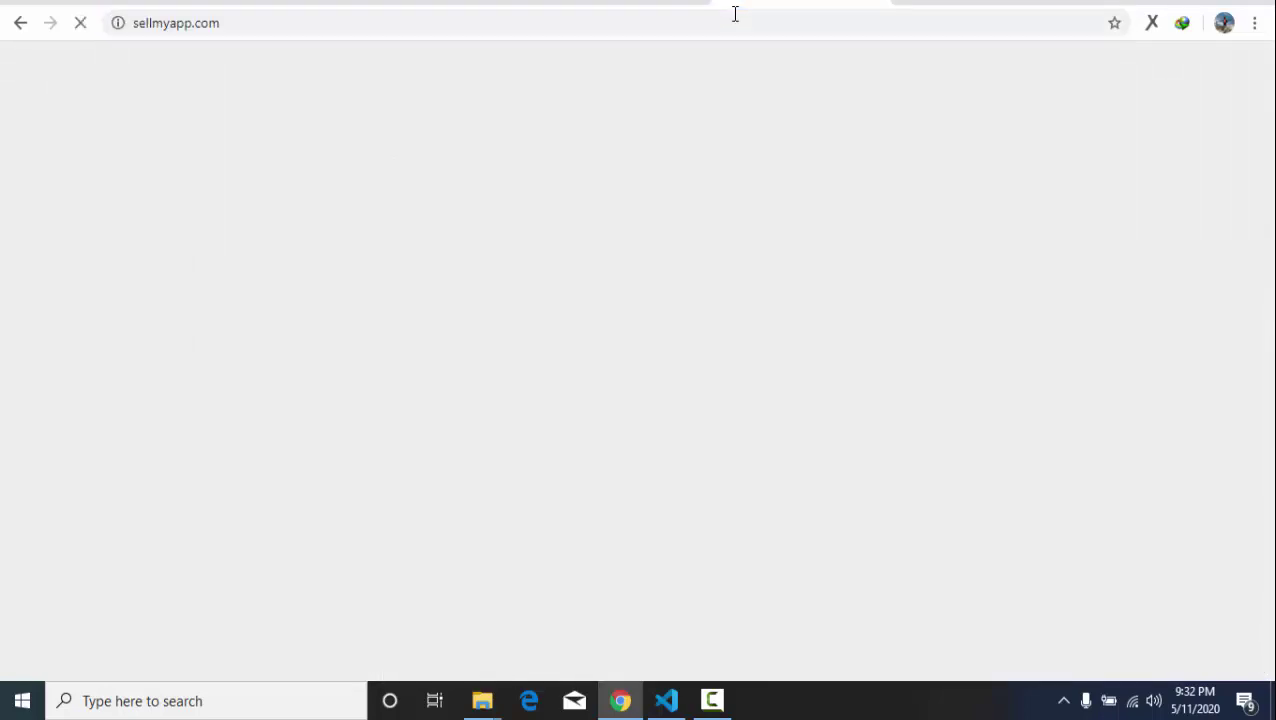
Glance at the trending charts, and open the Paling populer app rankings on Google Play.
{"action": "left_click", "coordinate": [560, 5]}
{"action": "left_click", "coordinate": [392, 3]}
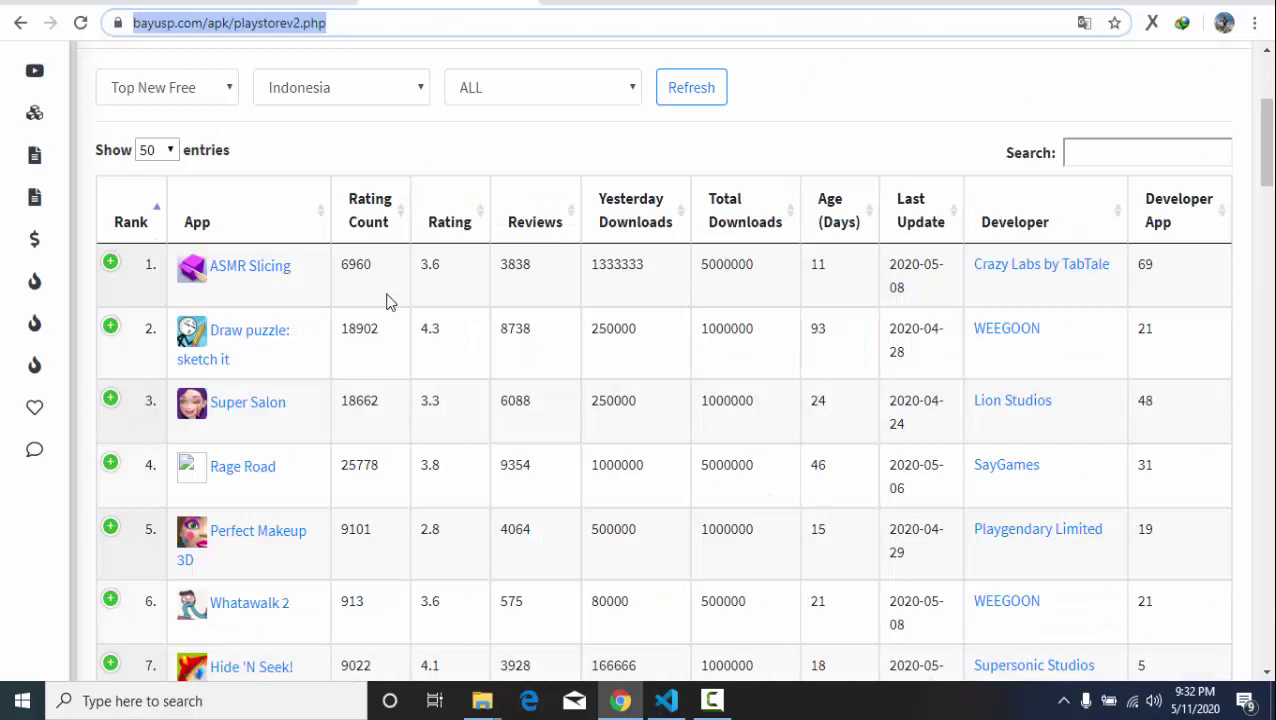
{"action": "left_click", "coordinate": [560, 5]}
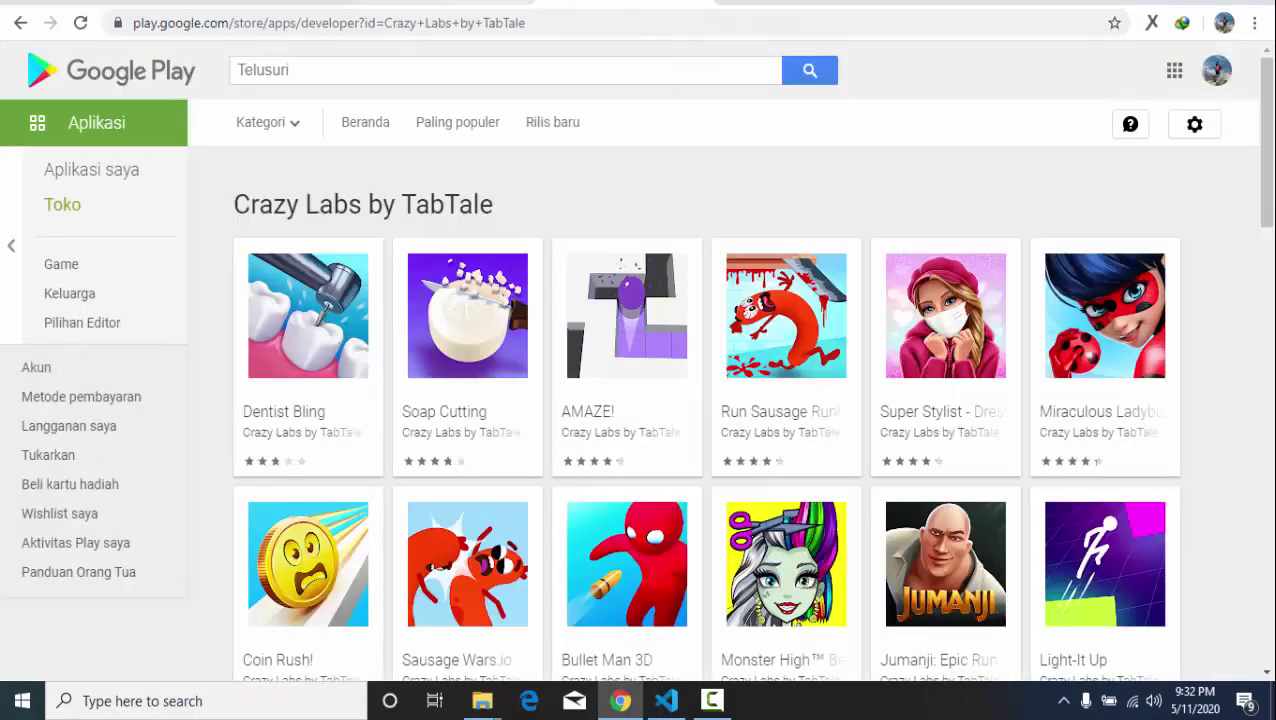
{"action": "left_click", "coordinate": [456, 126]}
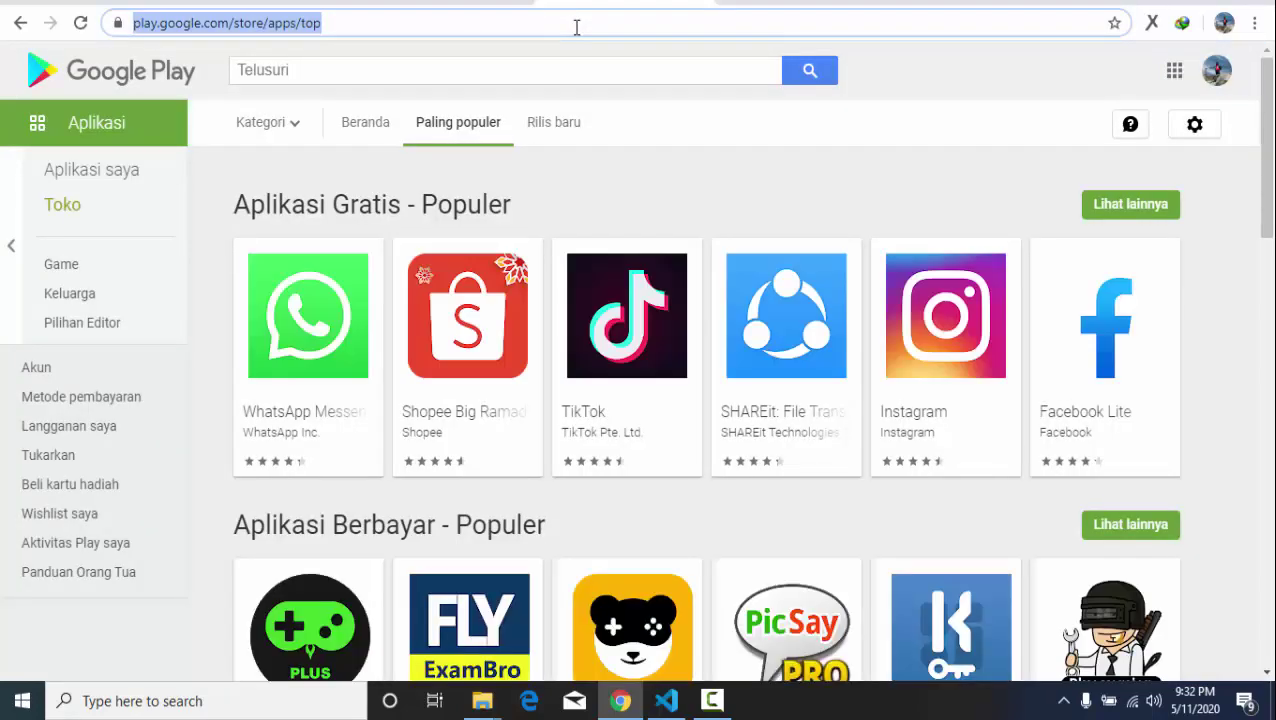
{"action": "scroll", "coordinate": [518, 427], "scroll_direction": "down", "scroll_amount": 5}
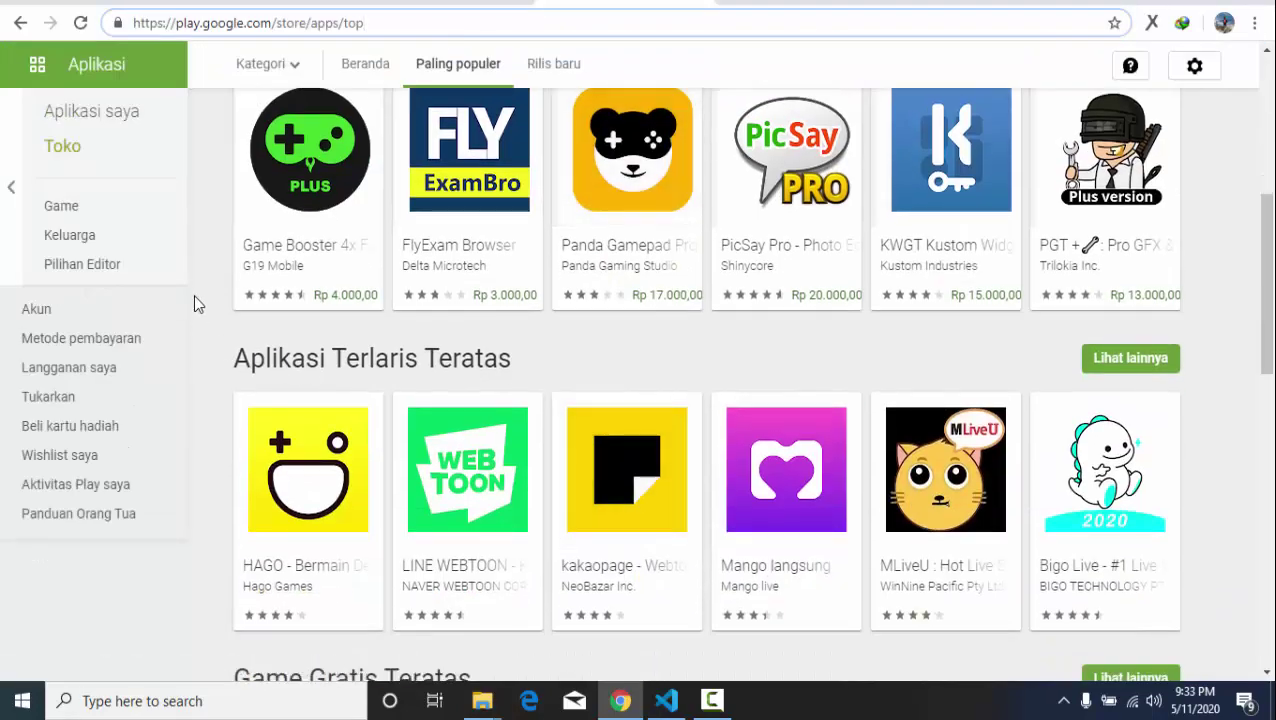
Open the Game category on Google Play and browse its new and recommended games.
{"action": "left_click", "coordinate": [110, 222]}
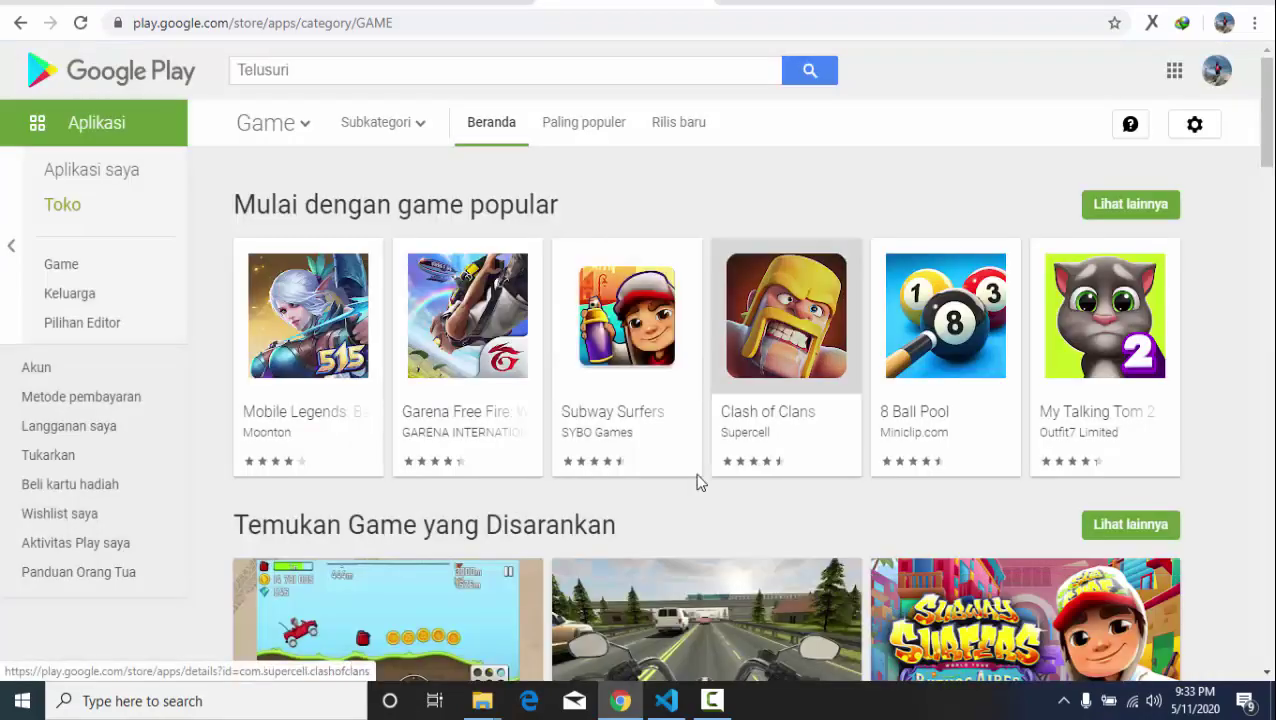
{"action": "scroll", "coordinate": [680, 530], "scroll_direction": "down", "scroll_amount": 4}
{"action": "scroll", "coordinate": [668, 560], "scroll_direction": "down", "scroll_amount": 4}
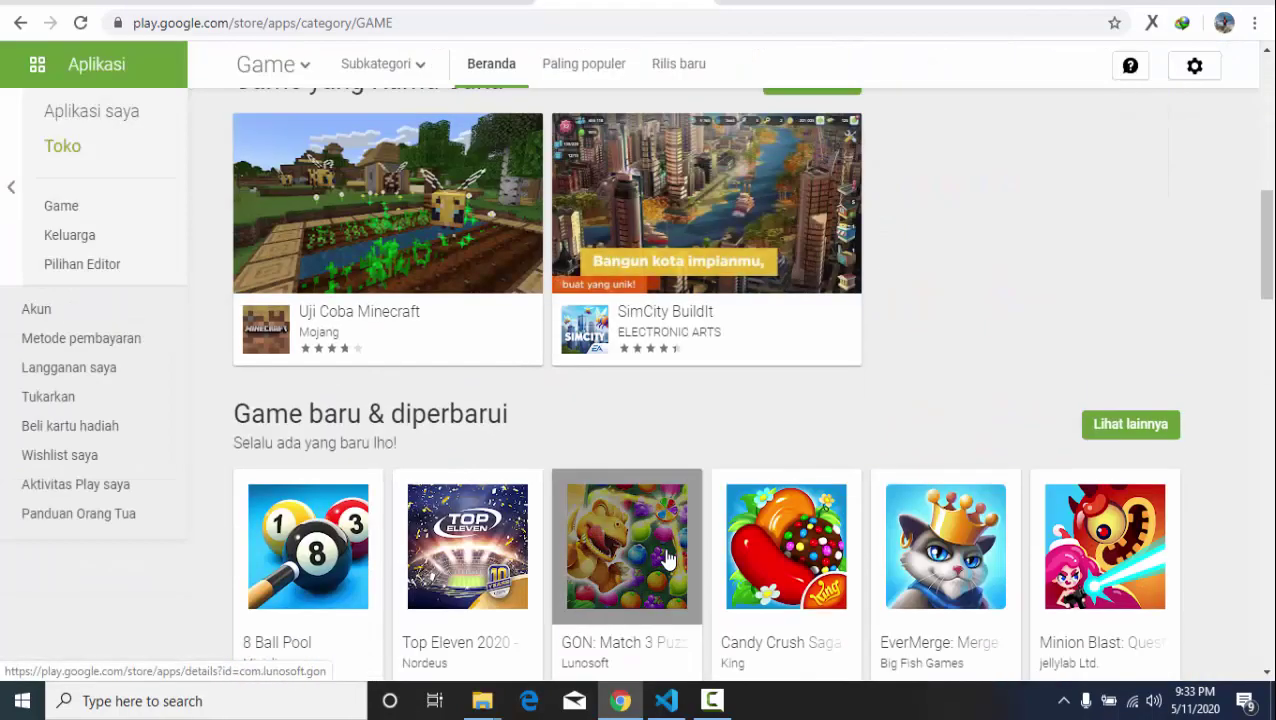
{"action": "scroll", "coordinate": [668, 555], "scroll_direction": "down", "scroll_amount": 4}
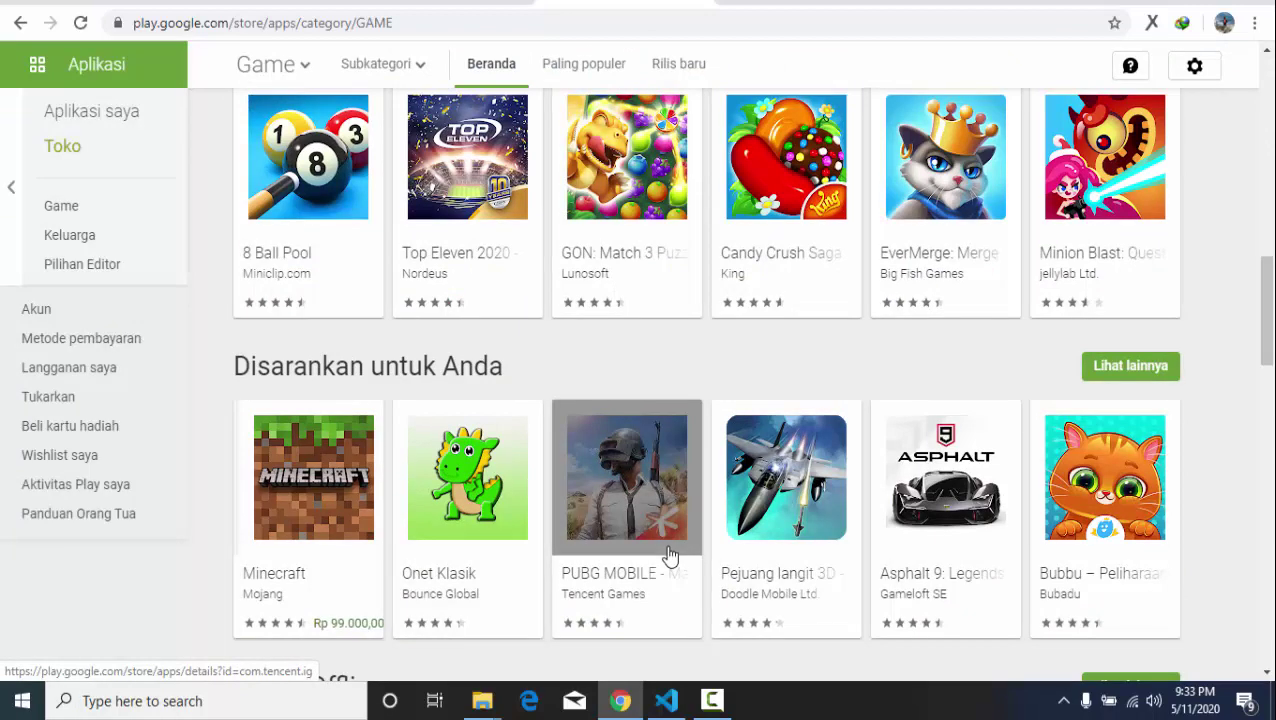
{"action": "scroll", "coordinate": [666, 550], "scroll_direction": "down", "scroll_amount": 4}
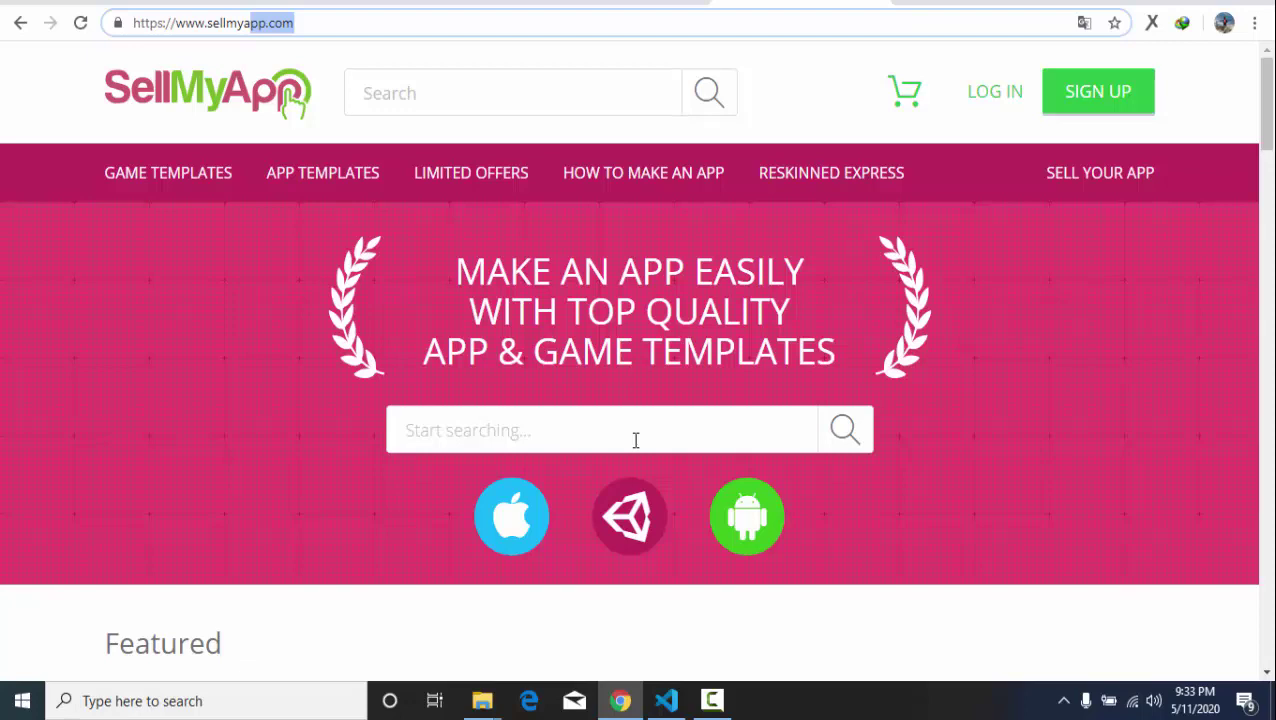
Browse the Featured templates and their prices on the SellMyApp home page.
{"action": "scroll", "coordinate": [618, 420], "scroll_direction": "down", "scroll_amount": 4}
{"action": "scroll", "coordinate": [444, 330], "scroll_direction": "up", "scroll_amount": 2}
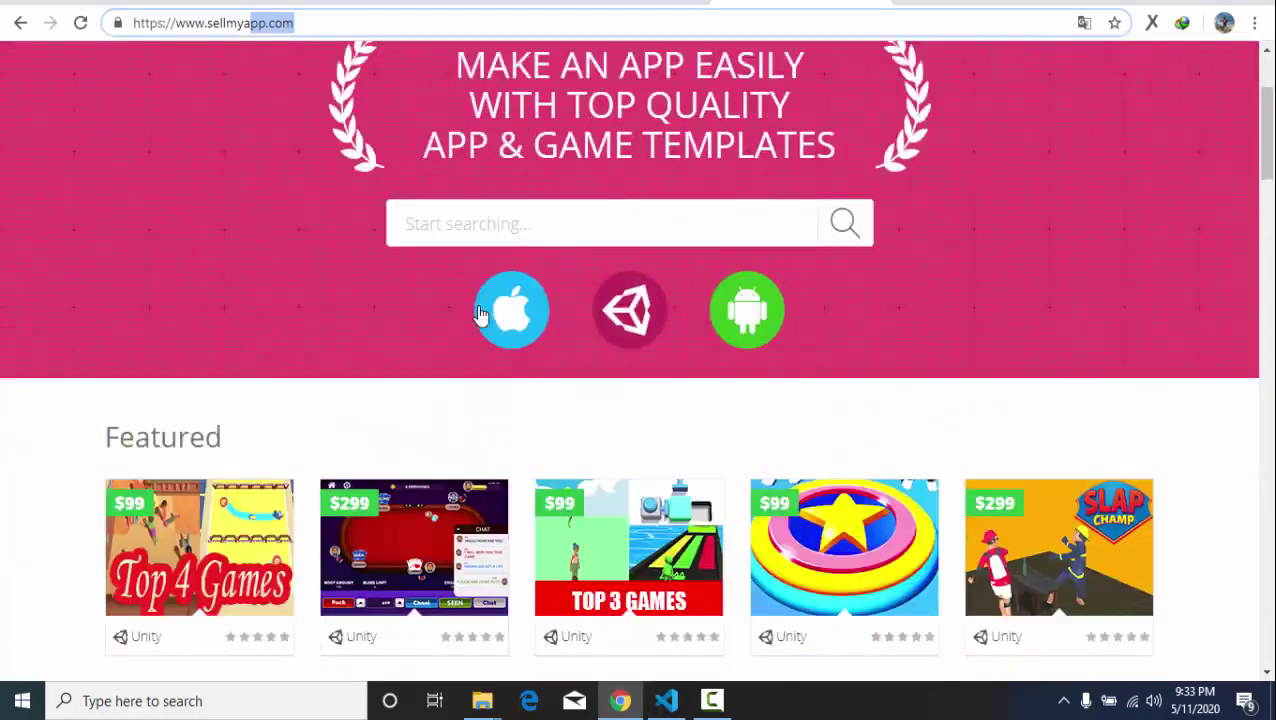
{"action": "scroll", "coordinate": [480, 314], "scroll_direction": "down", "scroll_amount": 3}
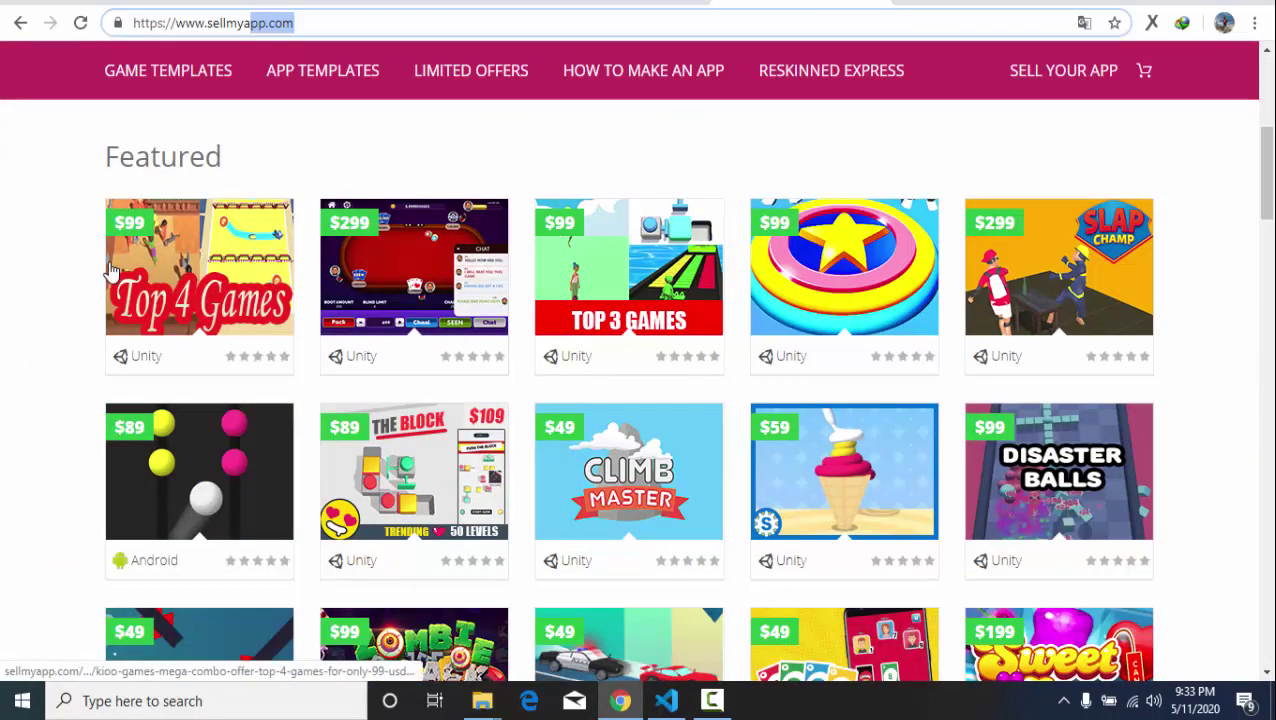
{"action": "scroll", "coordinate": [561, 293], "scroll_direction": "down", "scroll_amount": 3}
{"action": "scroll", "coordinate": [541, 293], "scroll_direction": "up", "scroll_amount": 3}
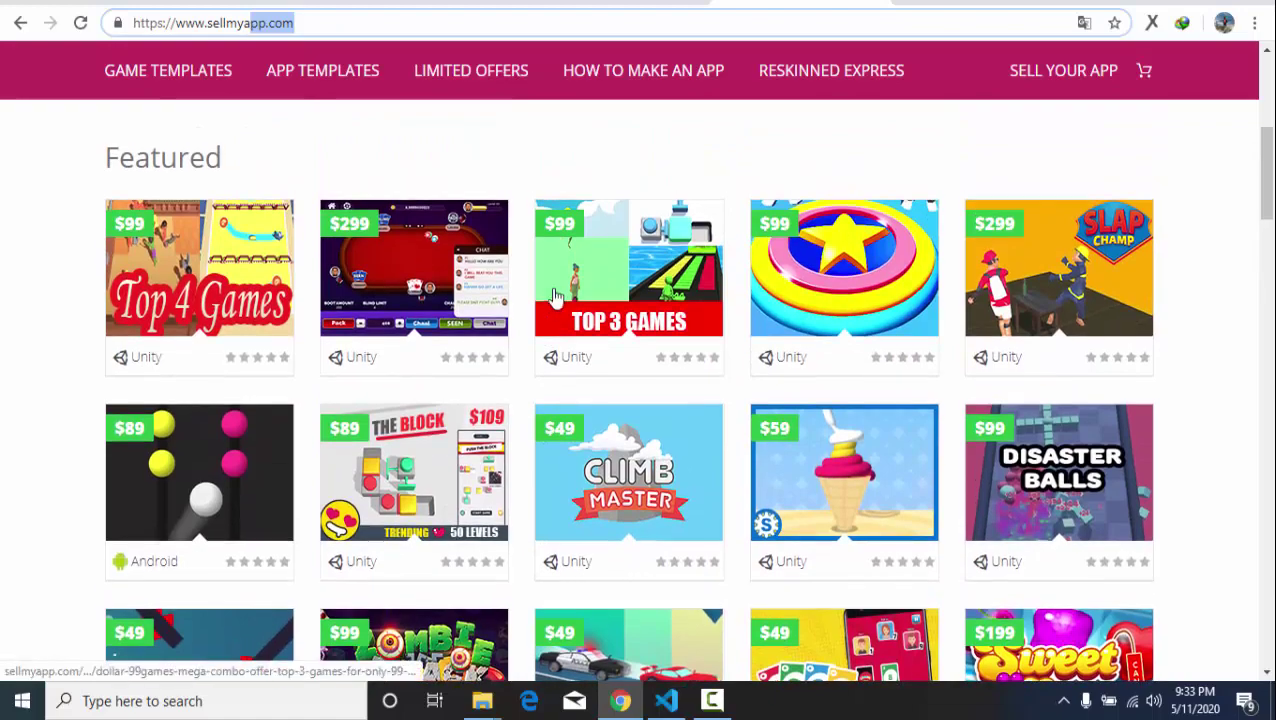
{"action": "scroll", "coordinate": [556, 297], "scroll_direction": "up", "scroll_amount": 5}
Look through the Google Play game listings and the Top New Free chart for Indonesia for comparison.
{"action": "left_click", "coordinate": [574, 3]}
{"action": "scroll", "coordinate": [534, 326], "scroll_direction": "up", "scroll_amount": 5}
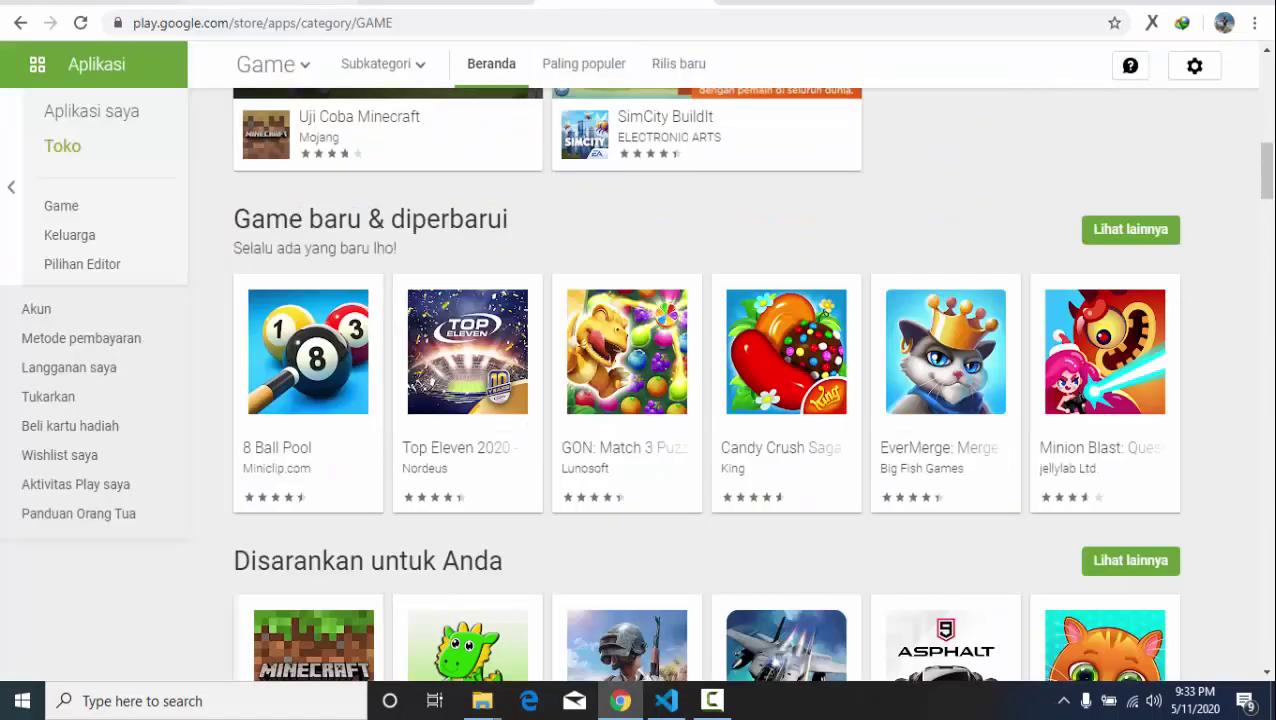
{"action": "left_click", "coordinate": [396, 4]}
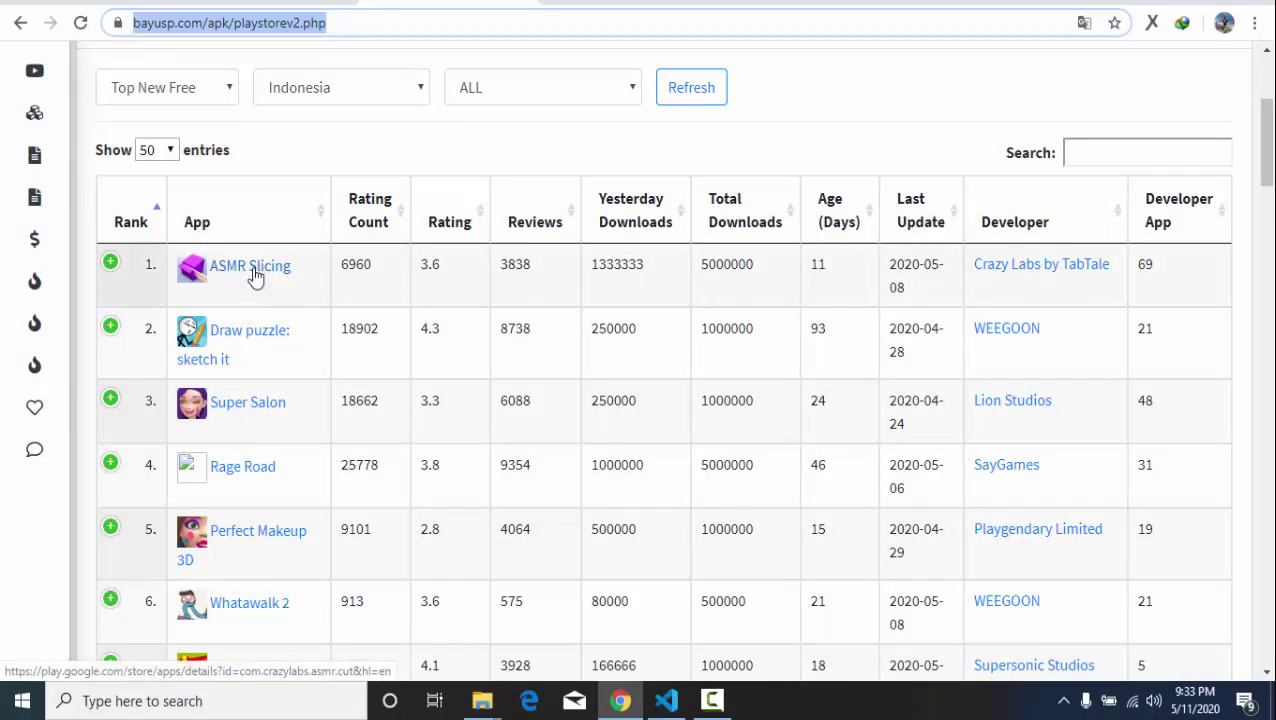
{"action": "left_click", "coordinate": [588, 3]}
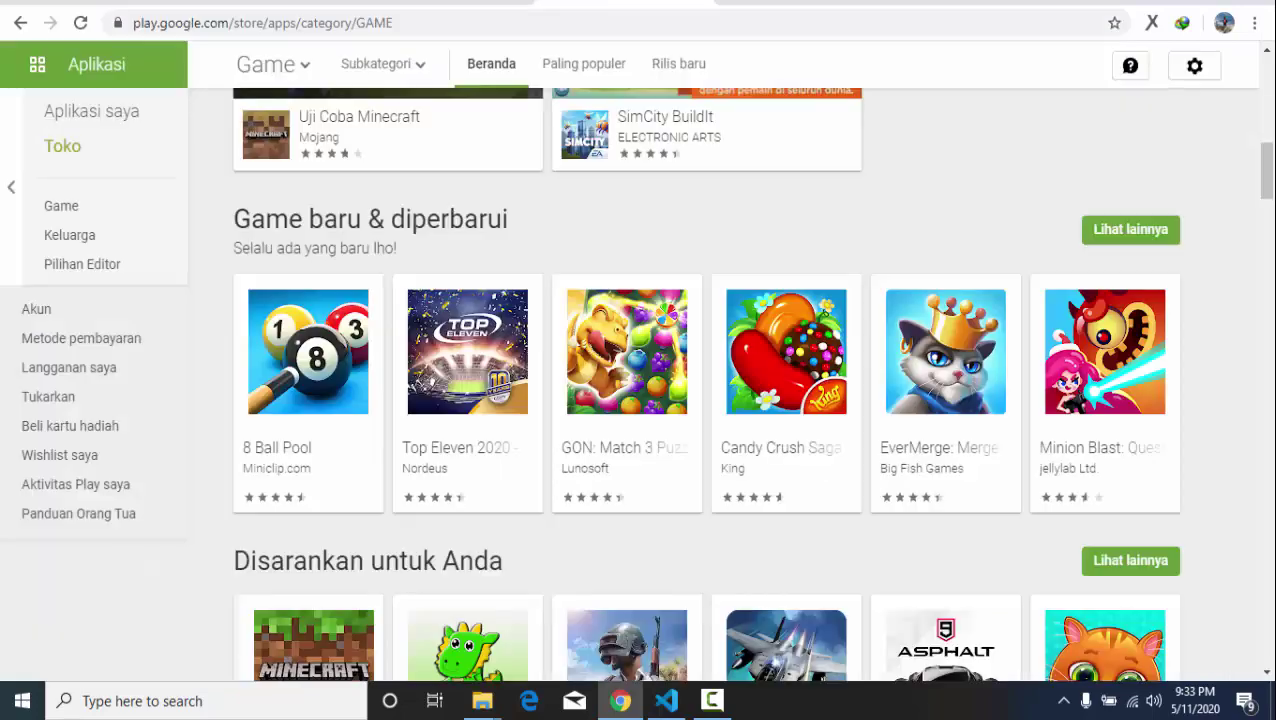
Return to SellMyApp's Featured templates and open the $89 Android template Ball Switch Road.
{"action": "left_click", "coordinate": [808, 3]}
{"action": "scroll", "coordinate": [698, 322], "scroll_direction": "down", "scroll_amount": 10}
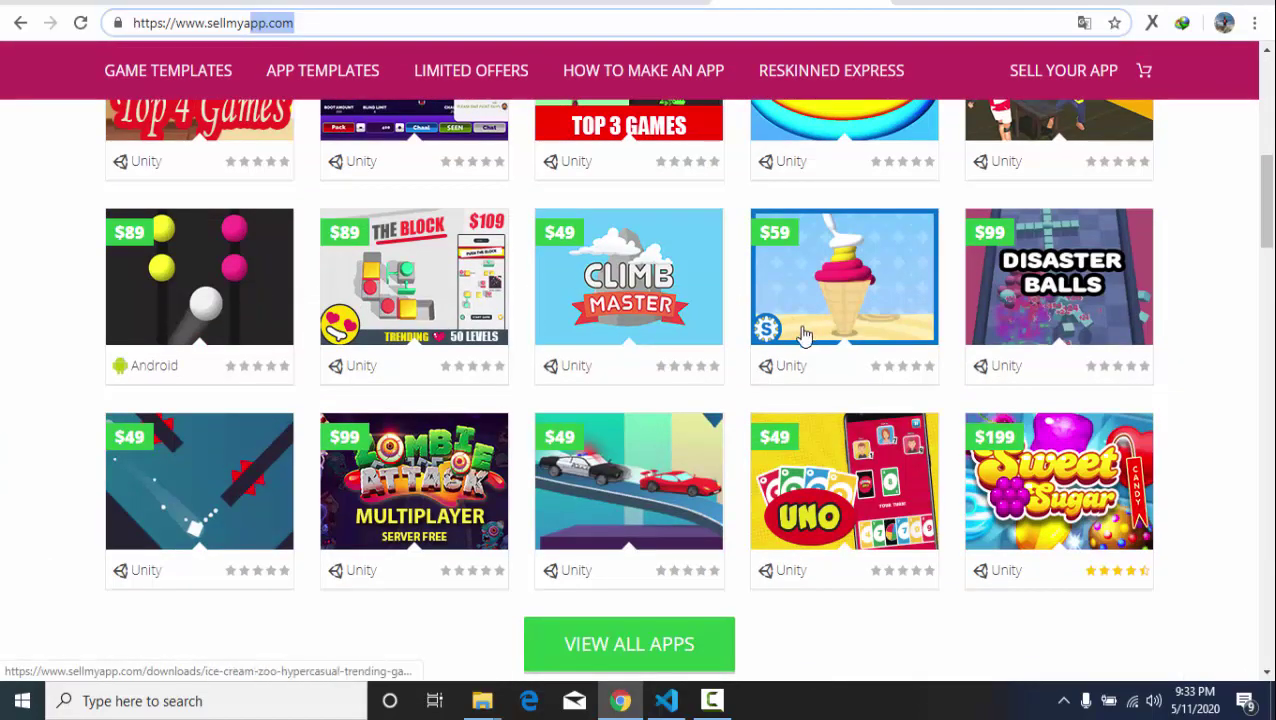
{"action": "scroll", "coordinate": [600, 350], "scroll_direction": "down", "scroll_amount": 1}
{"action": "scroll", "coordinate": [308, 374], "scroll_direction": "up", "scroll_amount": 1}
{"action": "scroll", "coordinate": [308, 374], "scroll_direction": "up", "scroll_amount": 1}
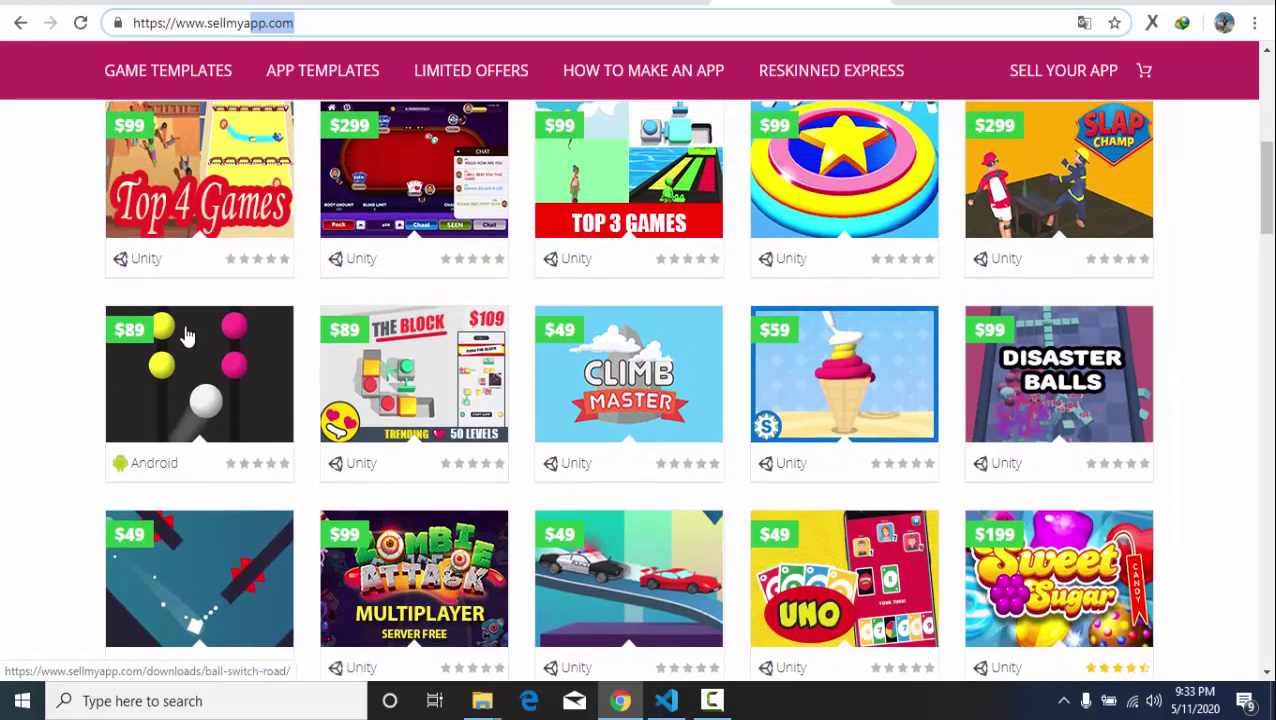
{"action": "scroll", "coordinate": [185, 333], "scroll_direction": "up", "scroll_amount": 1}
{"action": "left_click", "coordinate": [237, 452]}
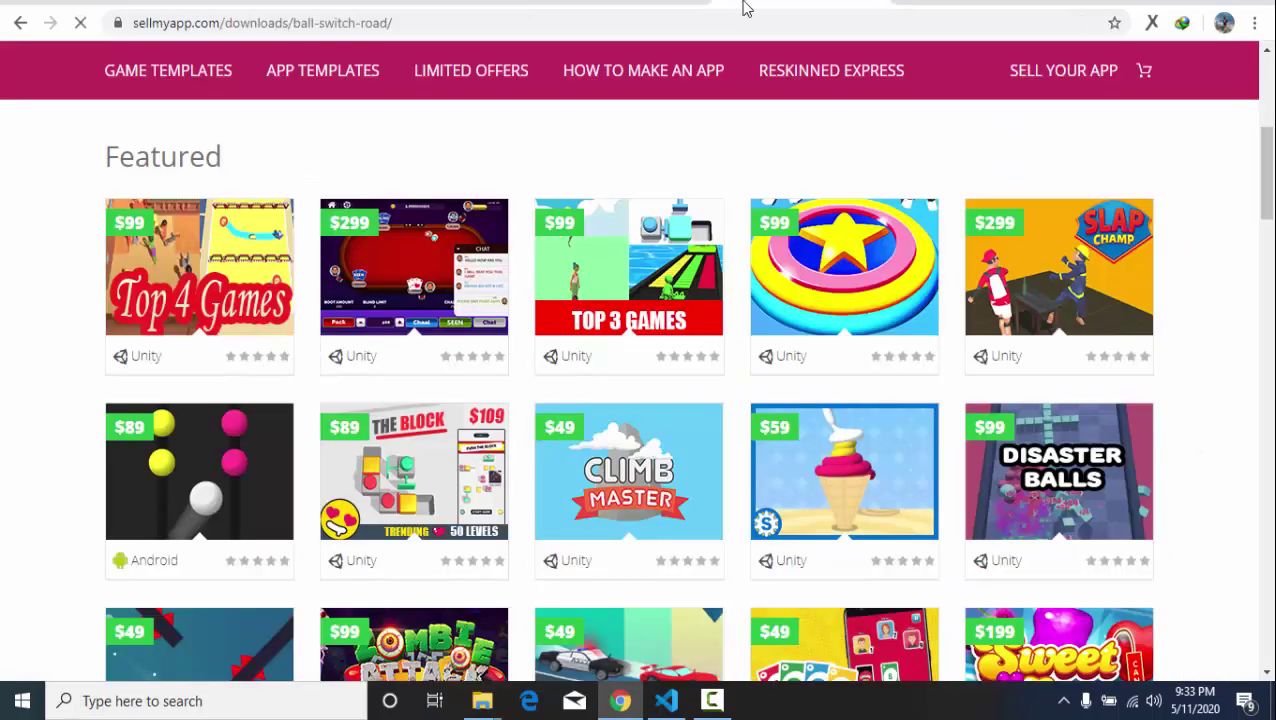
Review the Ball Switch Road template's screenshots and license options.
{"action": "scroll", "coordinate": [533, 447], "scroll_direction": "down", "scroll_amount": 4}
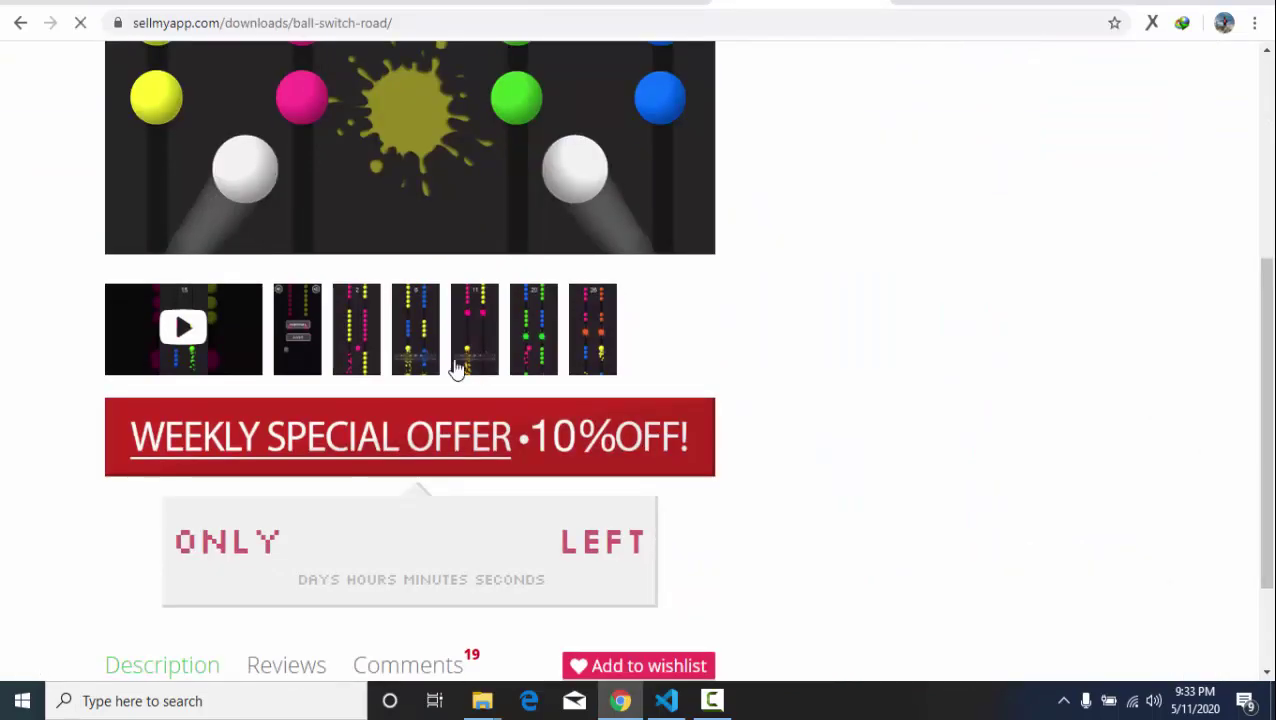
{"action": "scroll", "coordinate": [555, 183], "scroll_direction": "up", "scroll_amount": 2}
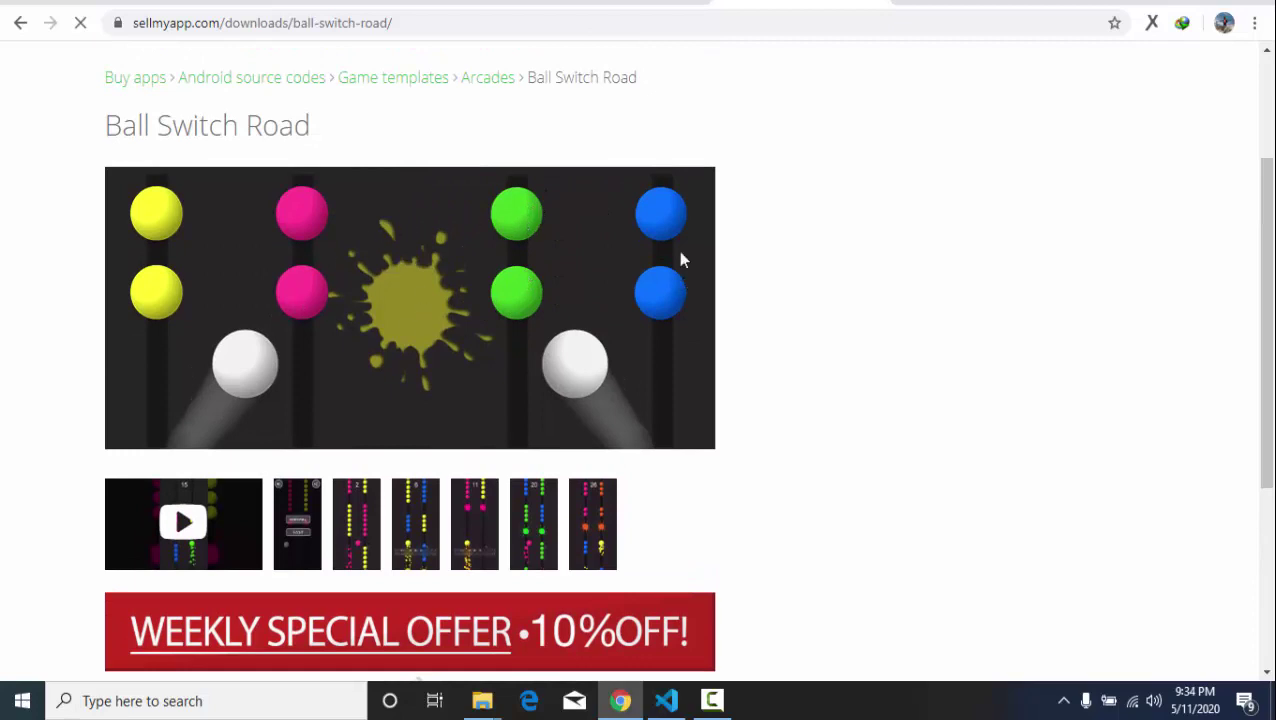
{"action": "left_click", "coordinate": [645, 26]}
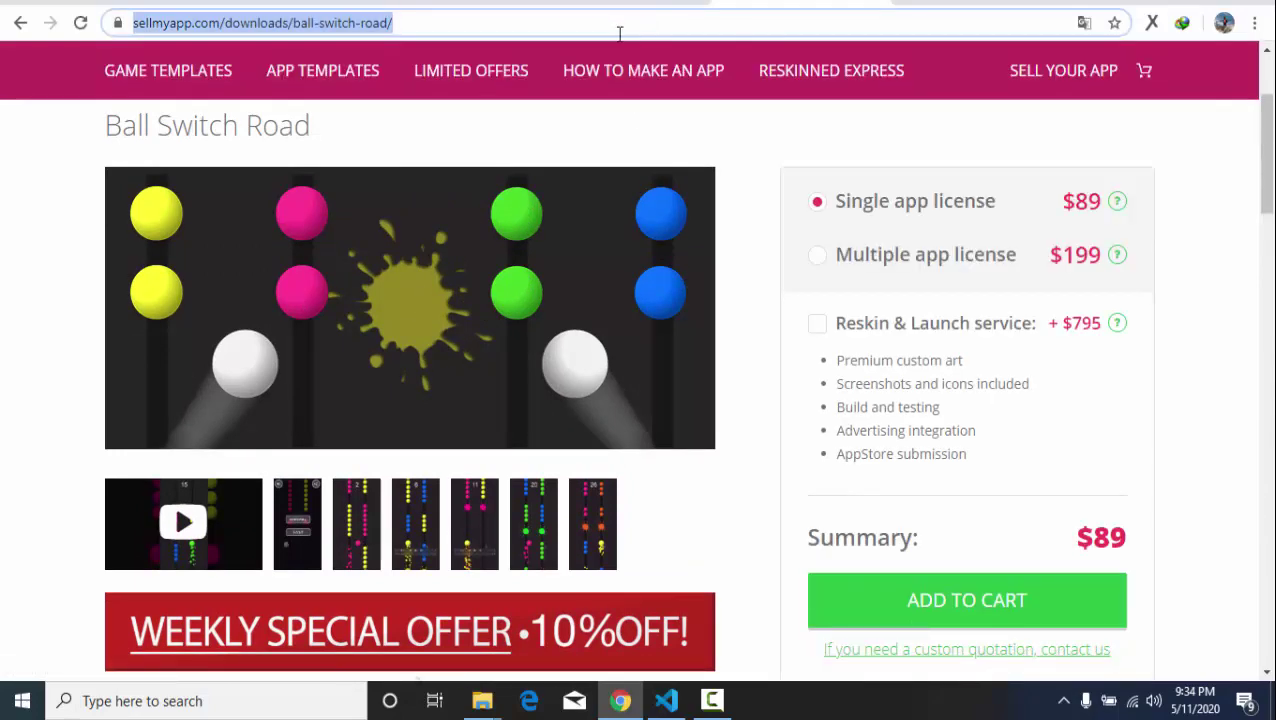
{"action": "scroll", "coordinate": [420, 238], "scroll_direction": "up", "scroll_amount": 2}
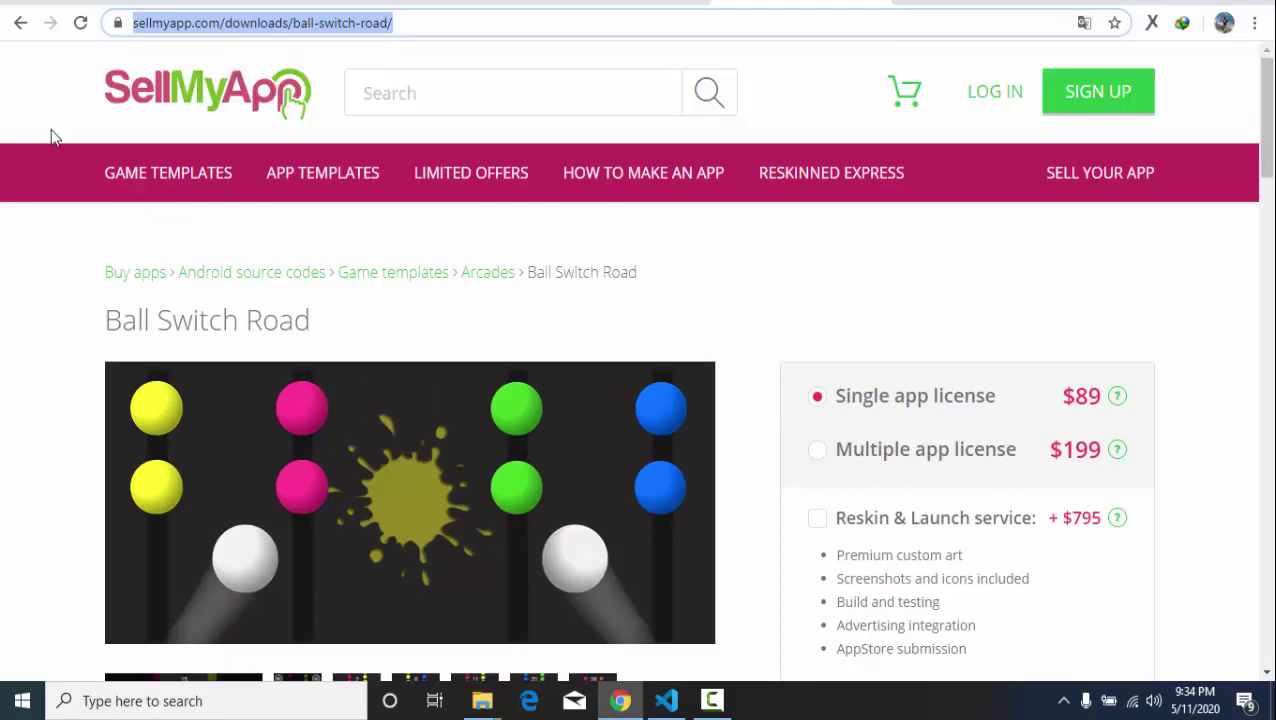
Compare the Ball Switch Road template page with the Google Play game listings and the trending charts.
{"action": "left_click", "coordinate": [627, 2]}
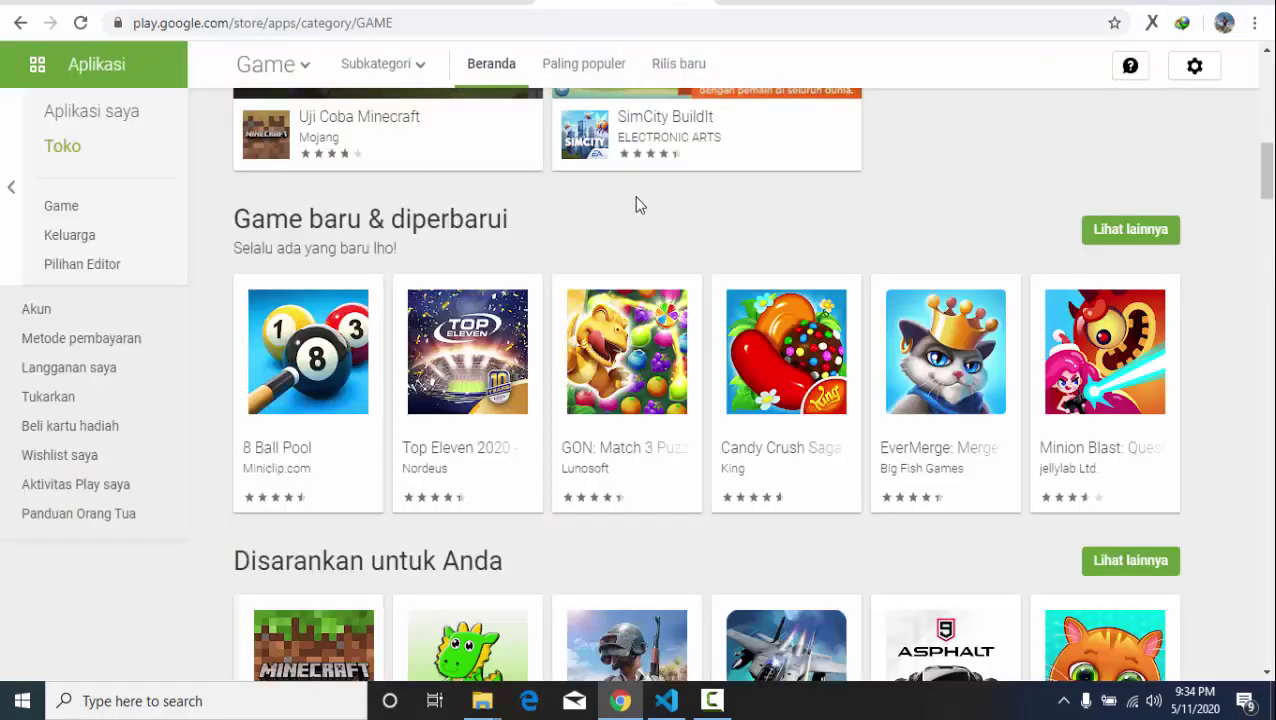
{"action": "scroll", "coordinate": [636, 197], "scroll_direction": "up", "scroll_amount": 10}
{"action": "left_click", "coordinate": [765, 2]}
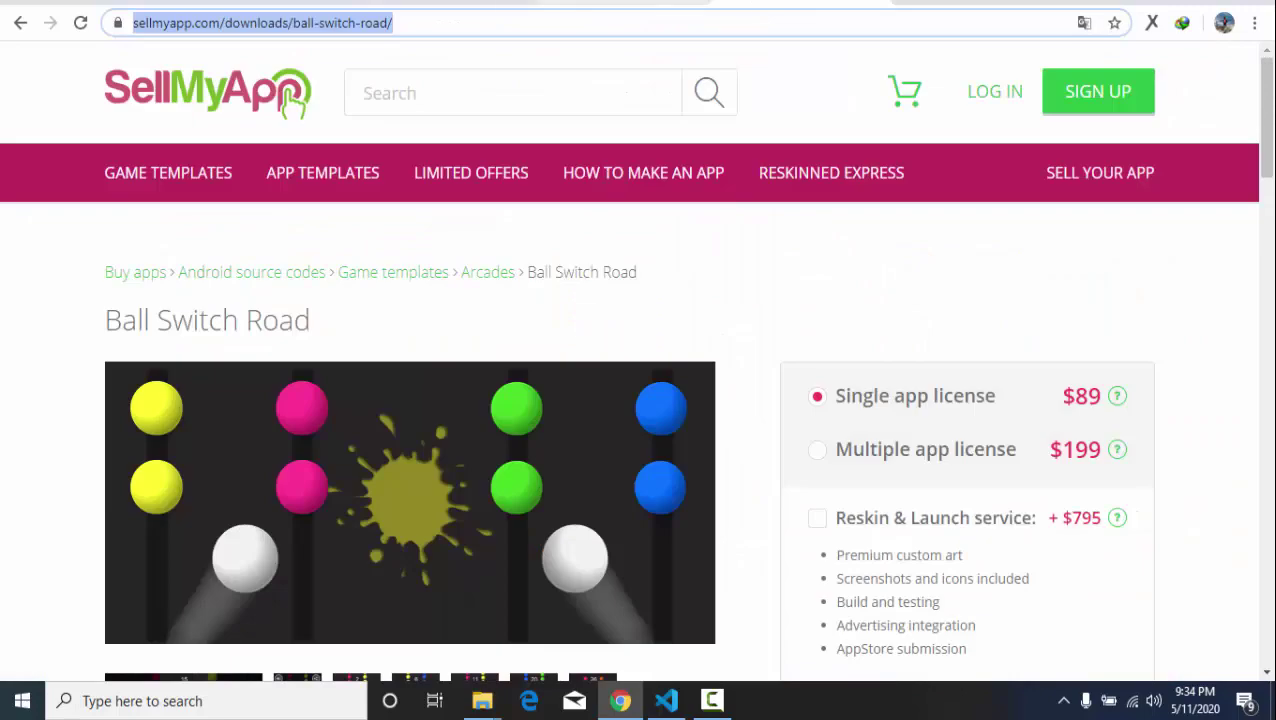
{"action": "left_click", "coordinate": [450, 2]}
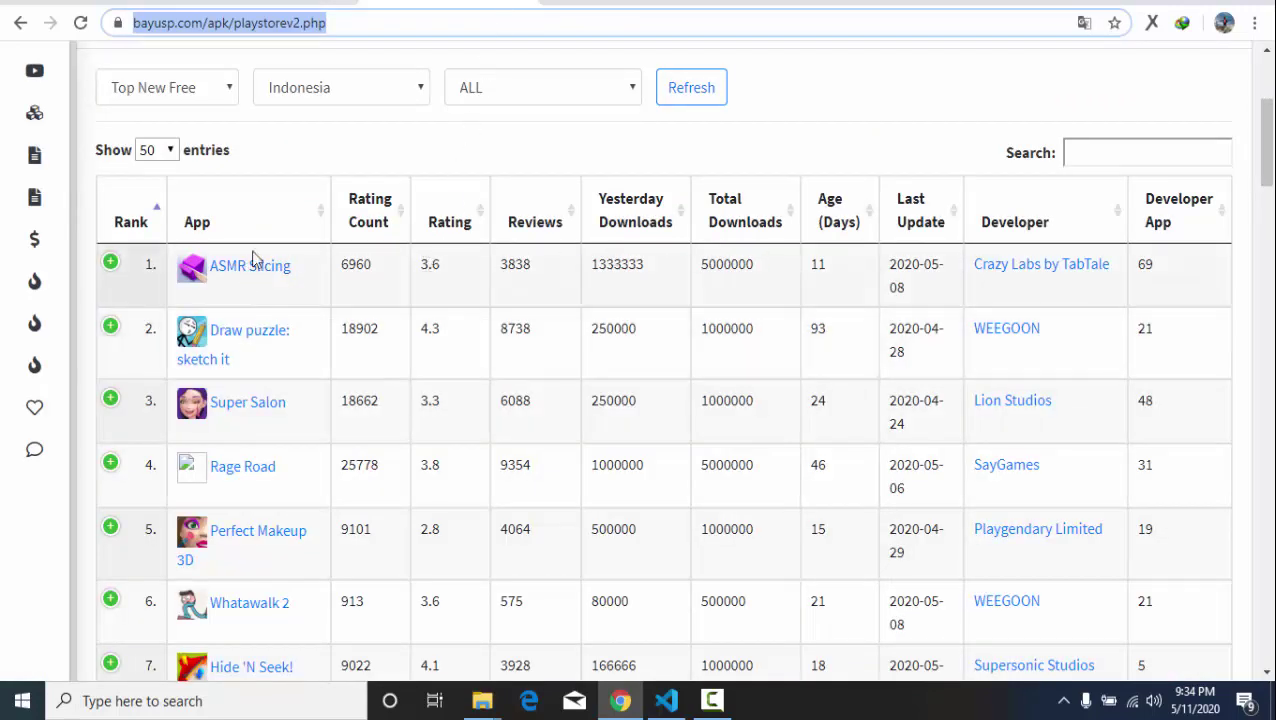
{"action": "scroll", "coordinate": [427, 418], "scroll_direction": "down", "scroll_amount": 2}
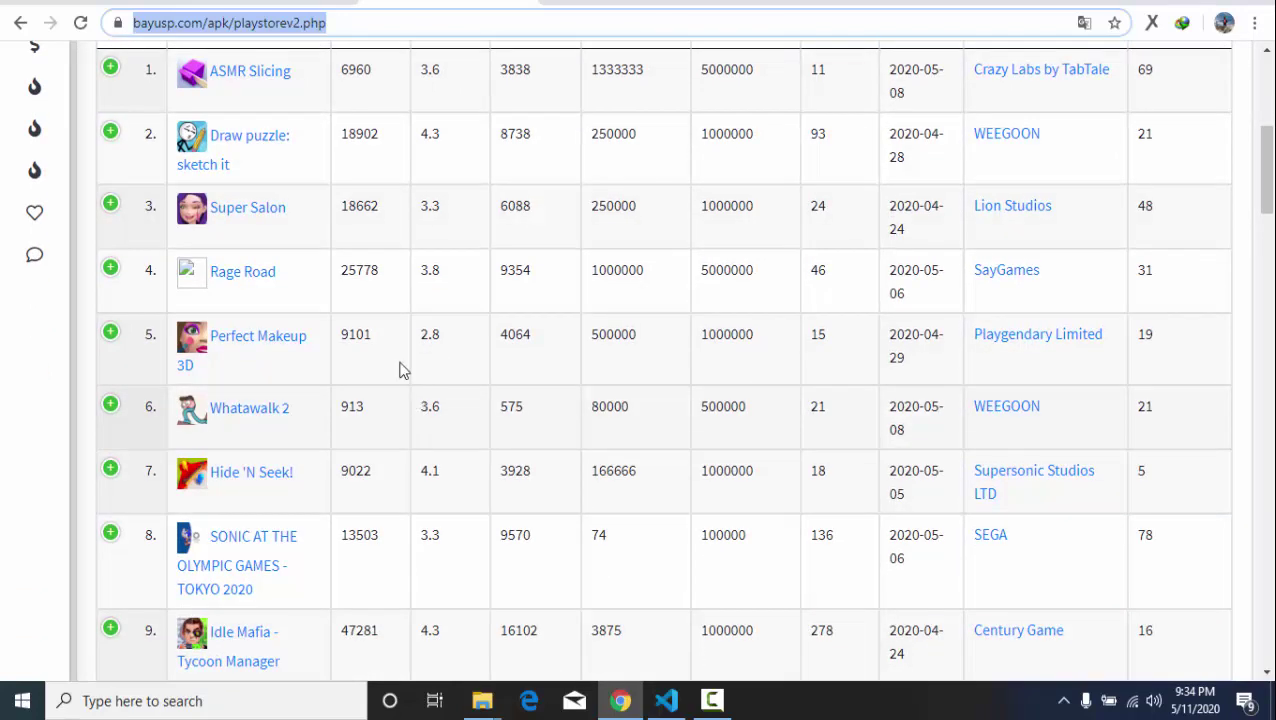
Switch to the new Google Ads campaign for Cooking Fever and clear its campaign name, keeping the mobile app section expanded.
{"action": "left_click", "coordinate": [272, 2]}
{"action": "scroll", "coordinate": [527, 320], "scroll_direction": "up", "scroll_amount": 1}
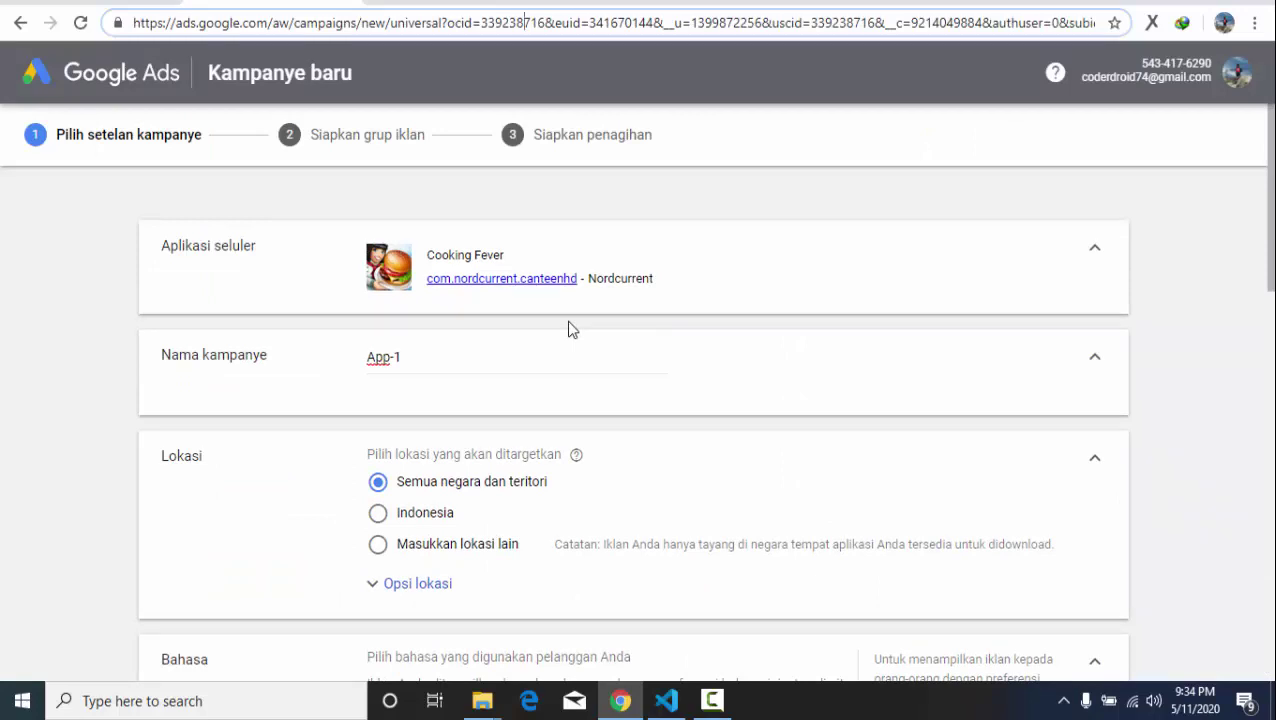
{"action": "left_click", "coordinate": [1095, 252]}
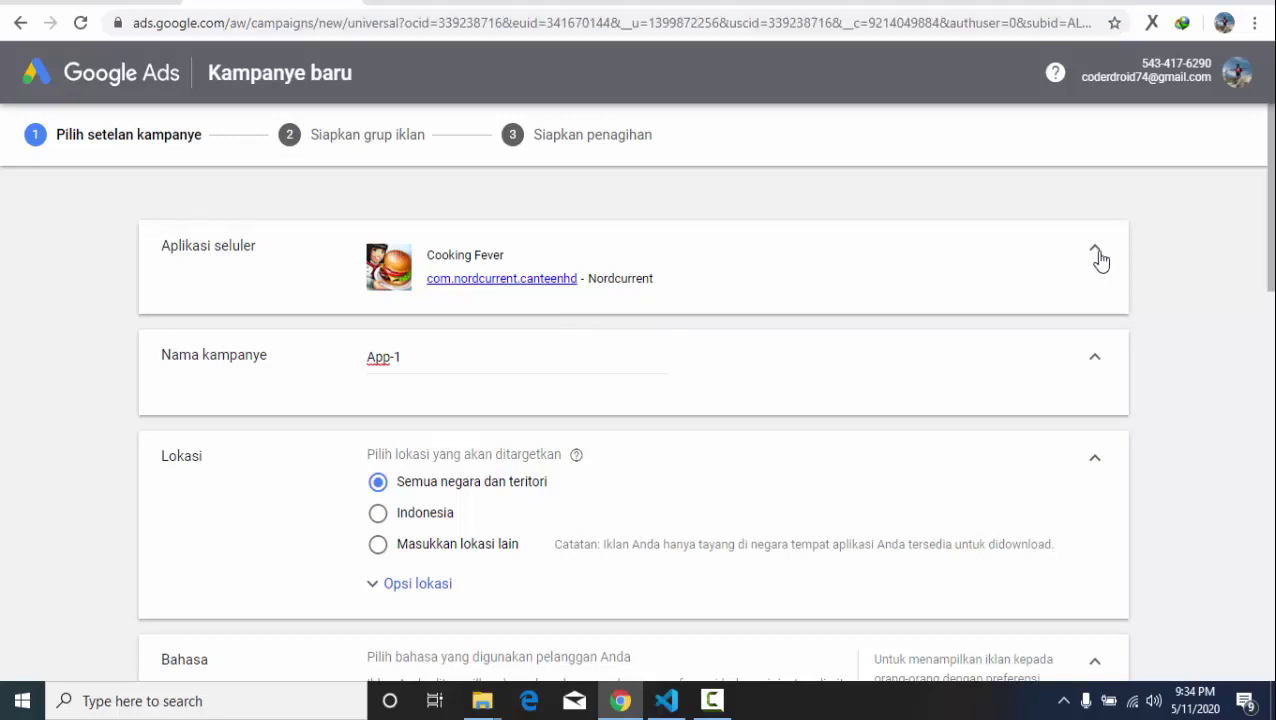
{"action": "left_click_drag", "start_coordinate": [416, 312], "coordinate": [384, 294]}
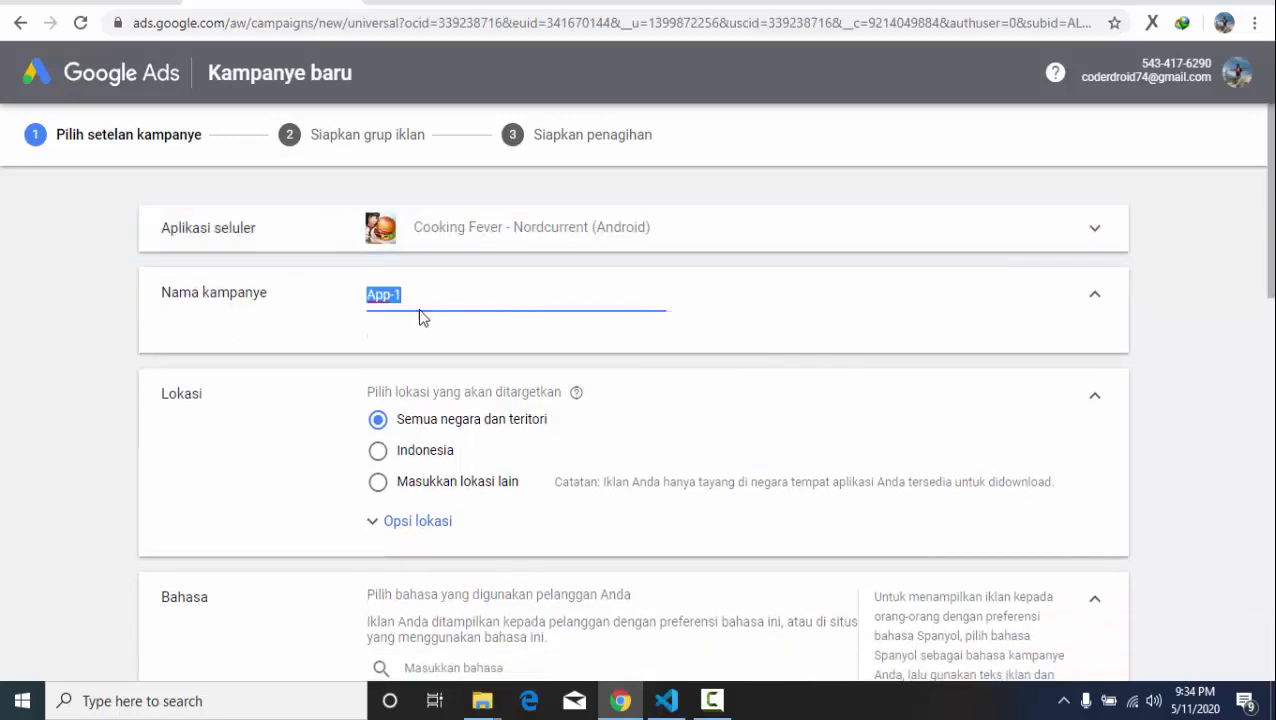
{"action": "key", "text": "BackSpace"}
{"action": "left_click", "coordinate": [1095, 229]}
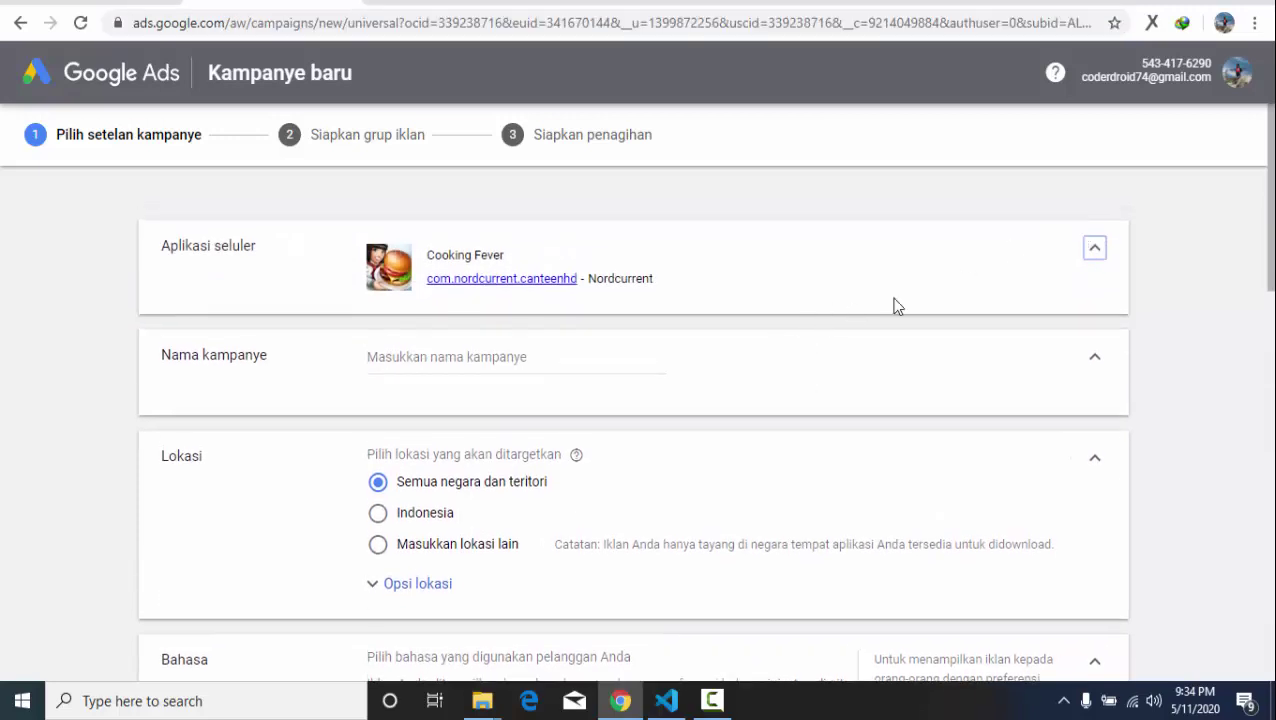
Cancel the new Cooking Fever campaign and leave it without saving the changes.
{"action": "left_click", "coordinate": [1093, 255]}
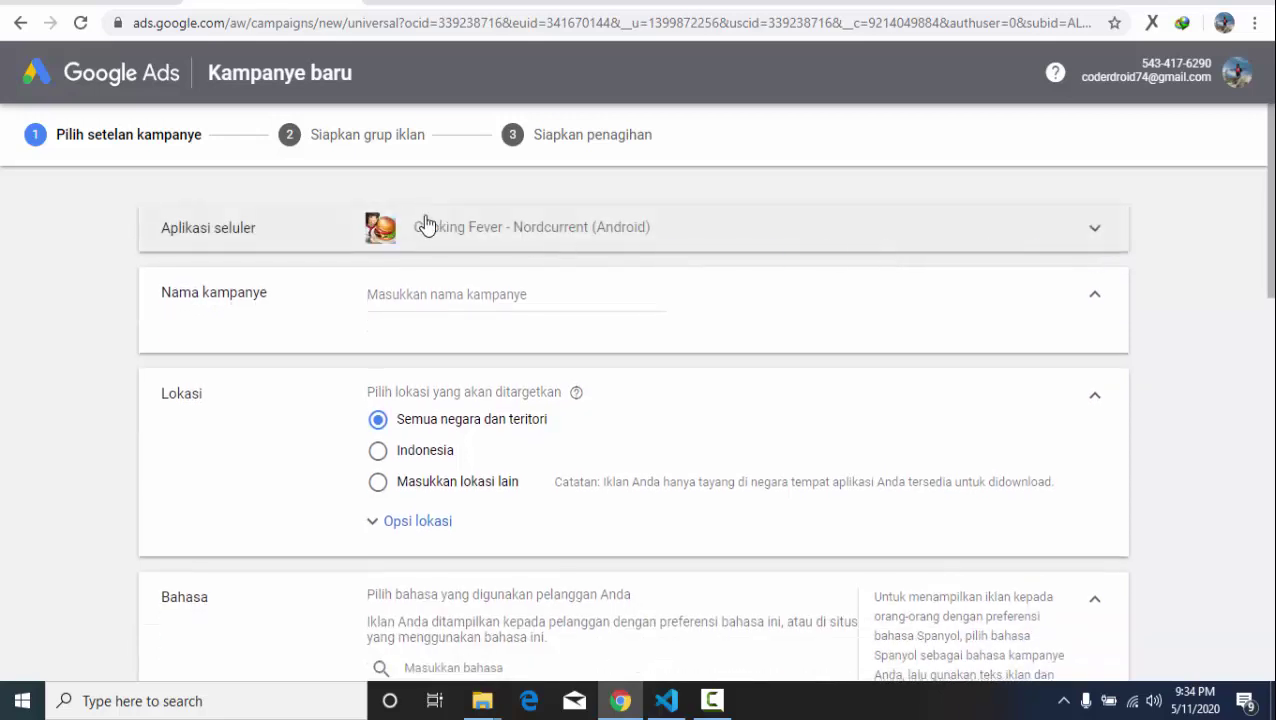
{"action": "left_click", "coordinate": [425, 224]}
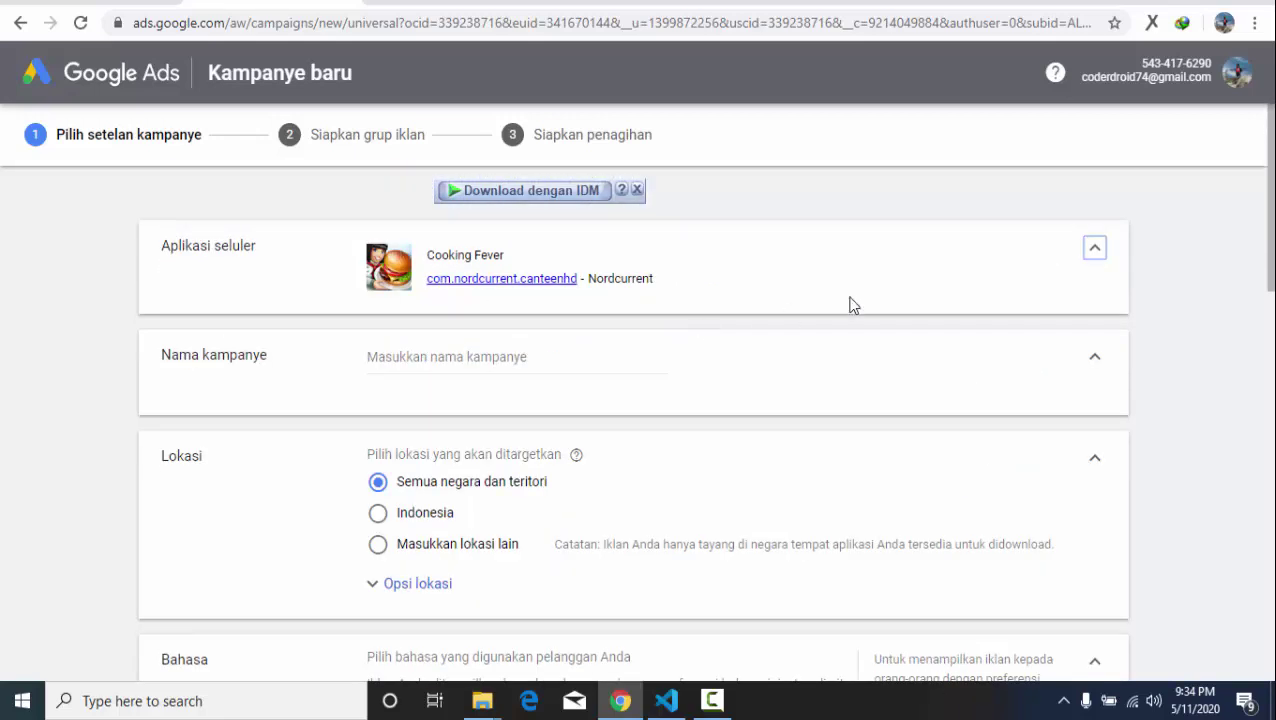
{"action": "left_click", "coordinate": [1094, 249]}
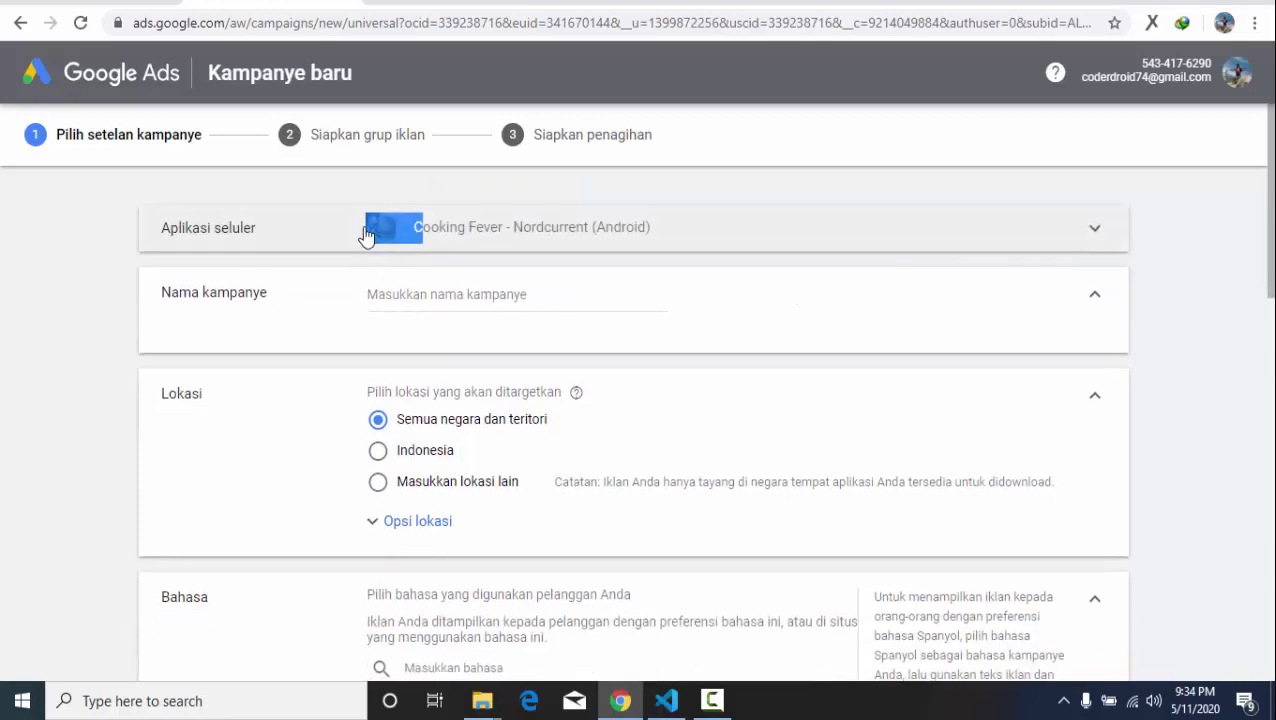
{"action": "left_click", "coordinate": [366, 235]}
{"action": "scroll", "coordinate": [436, 421], "scroll_direction": "down", "scroll_amount": 10}
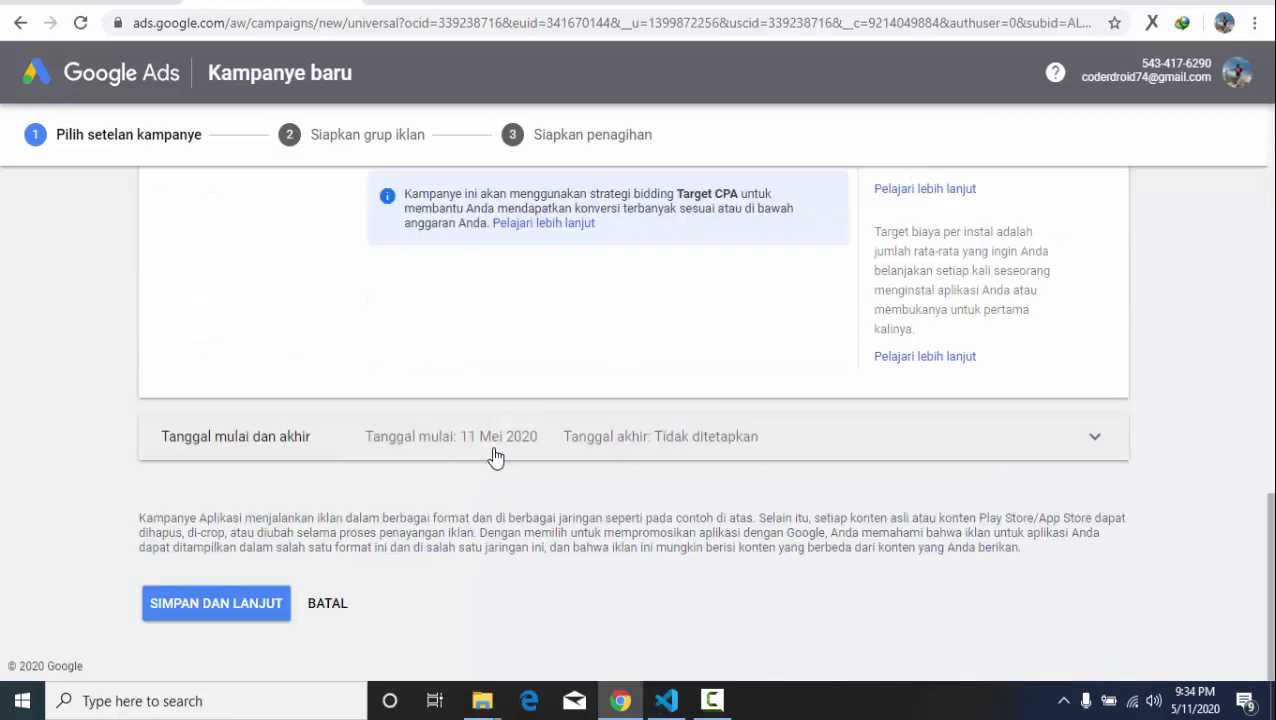
{"action": "left_click", "coordinate": [328, 606]}
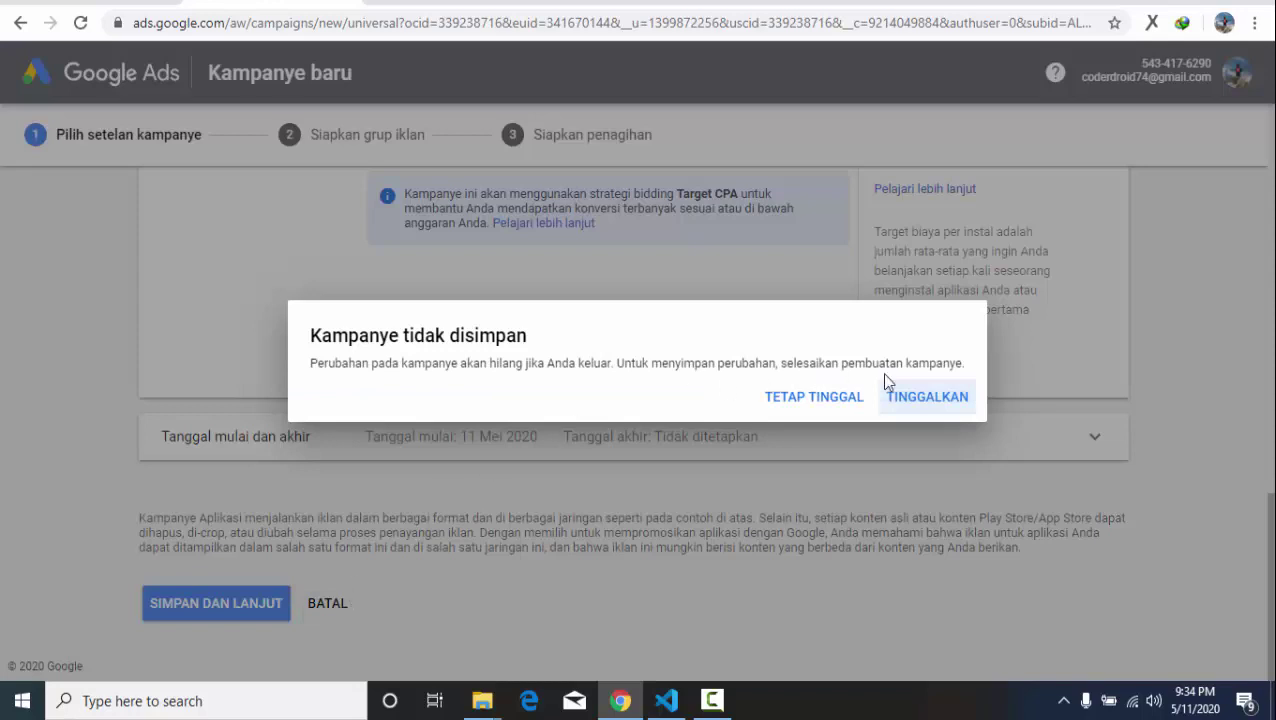
{"action": "left_click", "coordinate": [918, 398]}
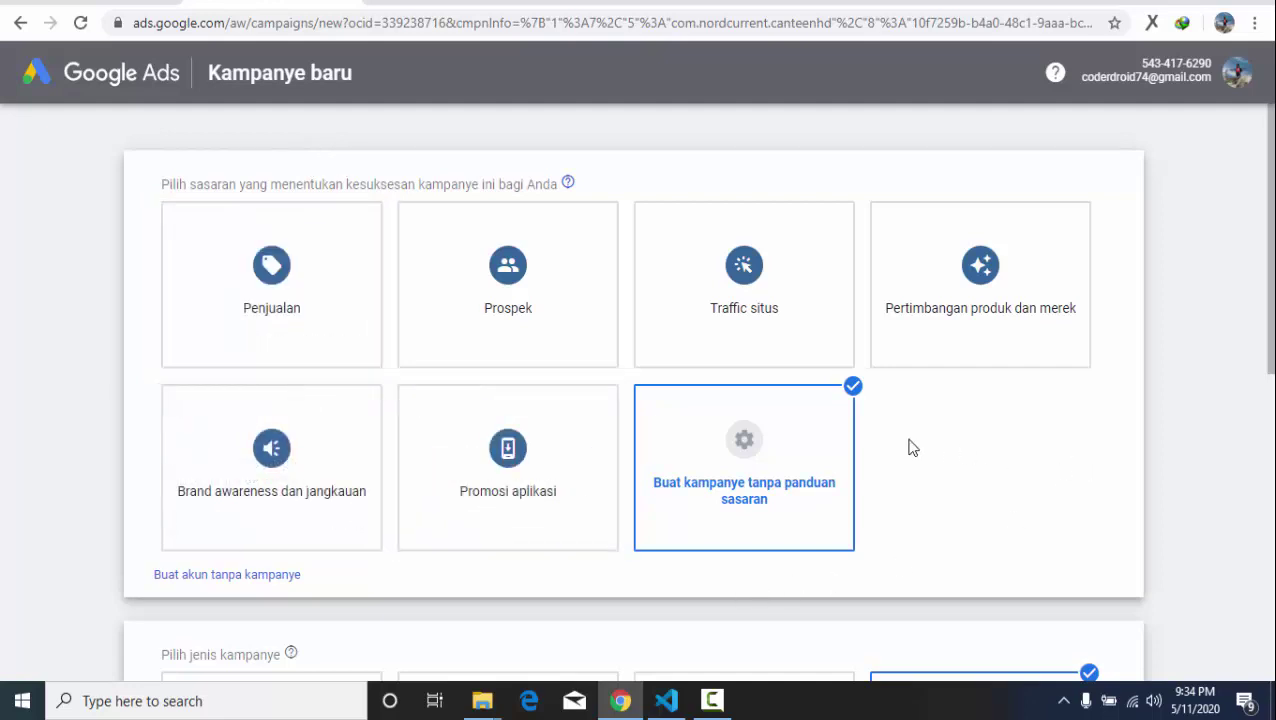
Set the campaign goal to Promosi aplikasi and clear the Cooking Fever app, choosing Android as the mobile app platform.
{"action": "left_click", "coordinate": [518, 472]}
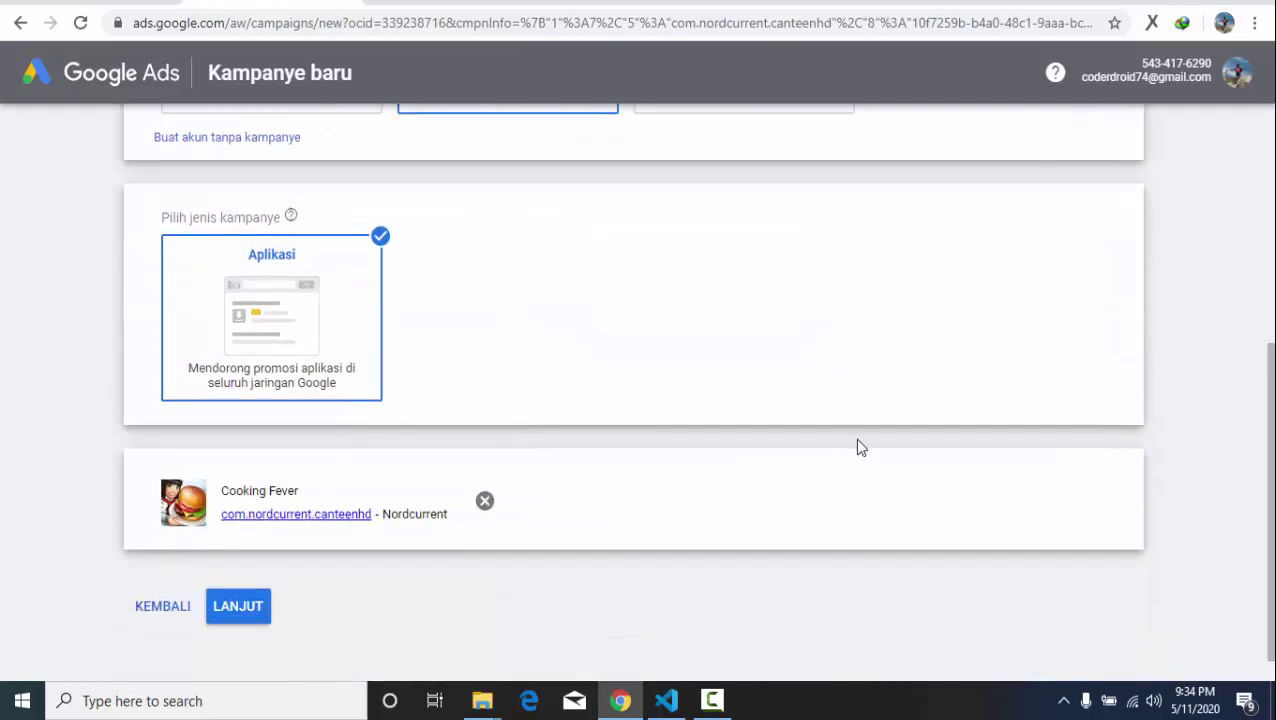
{"action": "left_click", "coordinate": [484, 502]}
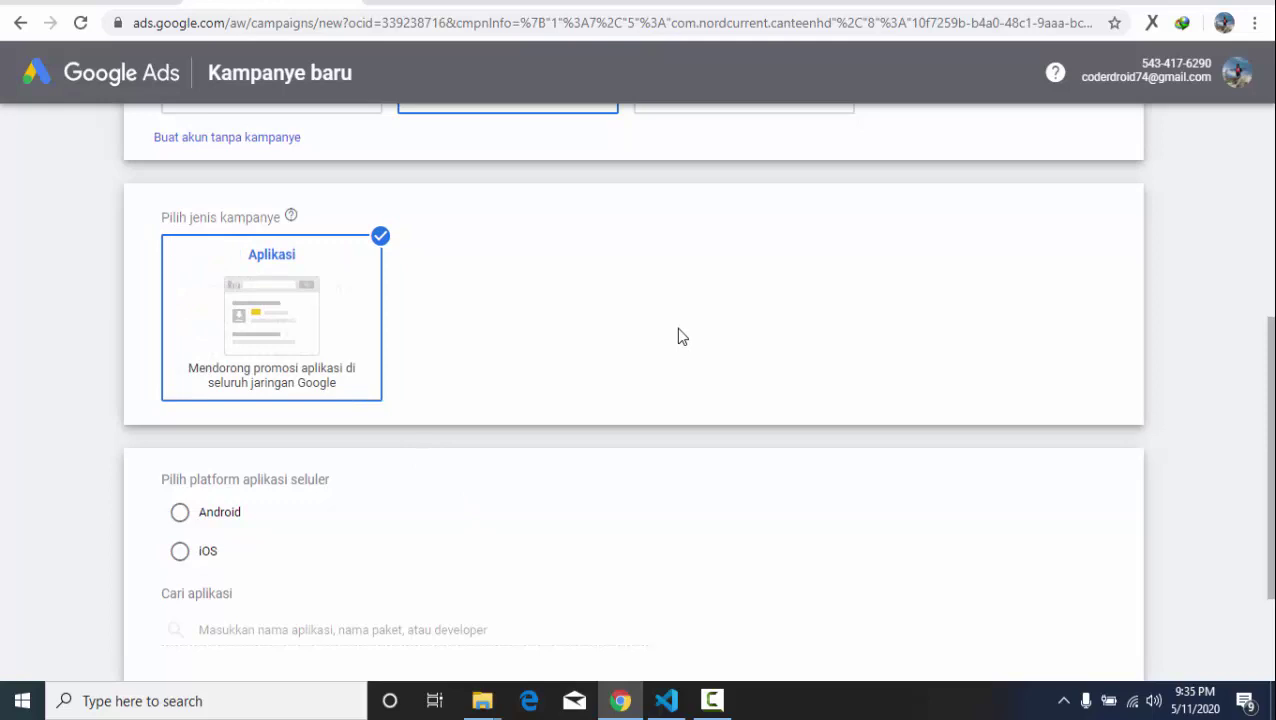
{"action": "scroll", "coordinate": [670, 340], "scroll_direction": "down", "scroll_amount": 1}
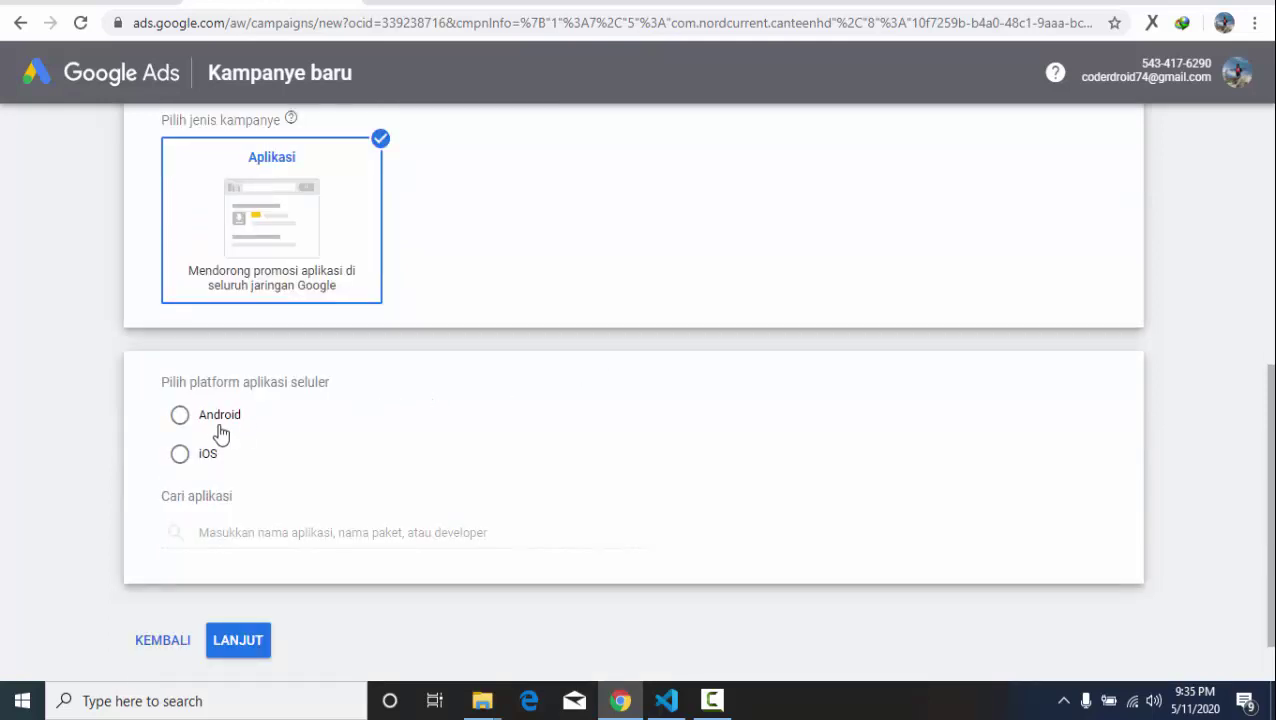
{"action": "left_click", "coordinate": [183, 425]}
{"action": "left_click", "coordinate": [278, 532]}
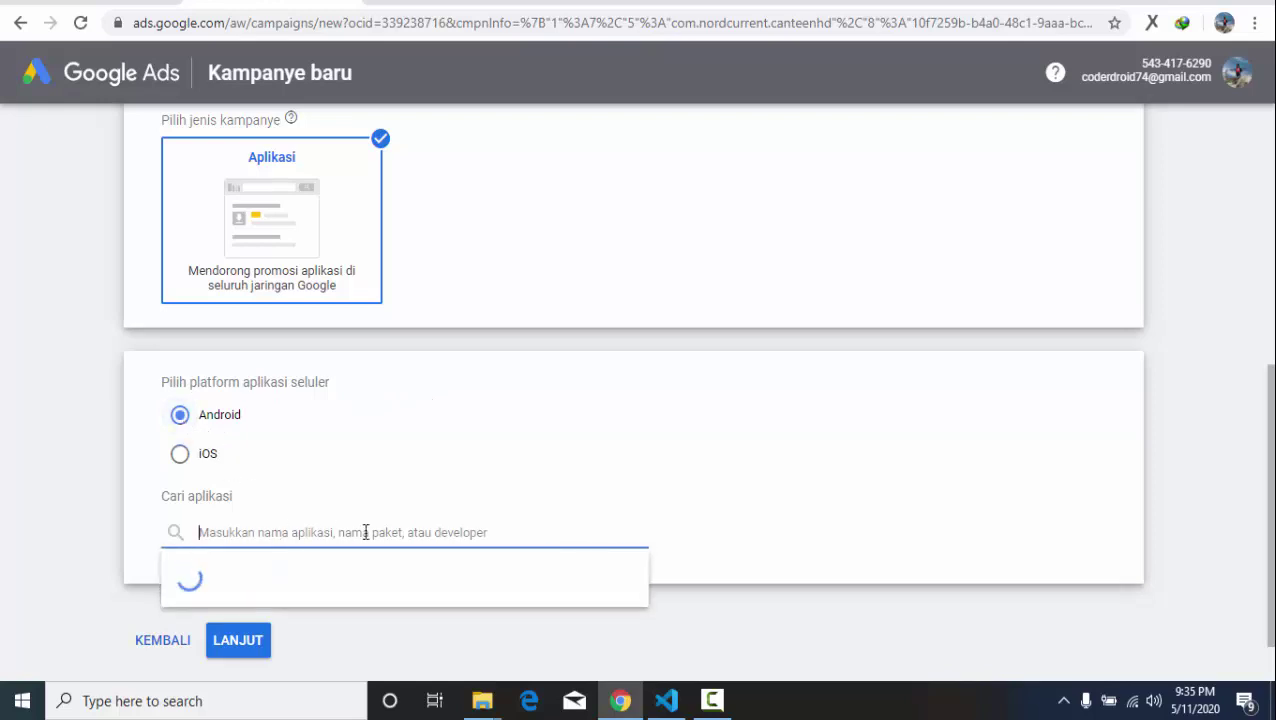
{"action": "left_click", "coordinate": [540, 394]}
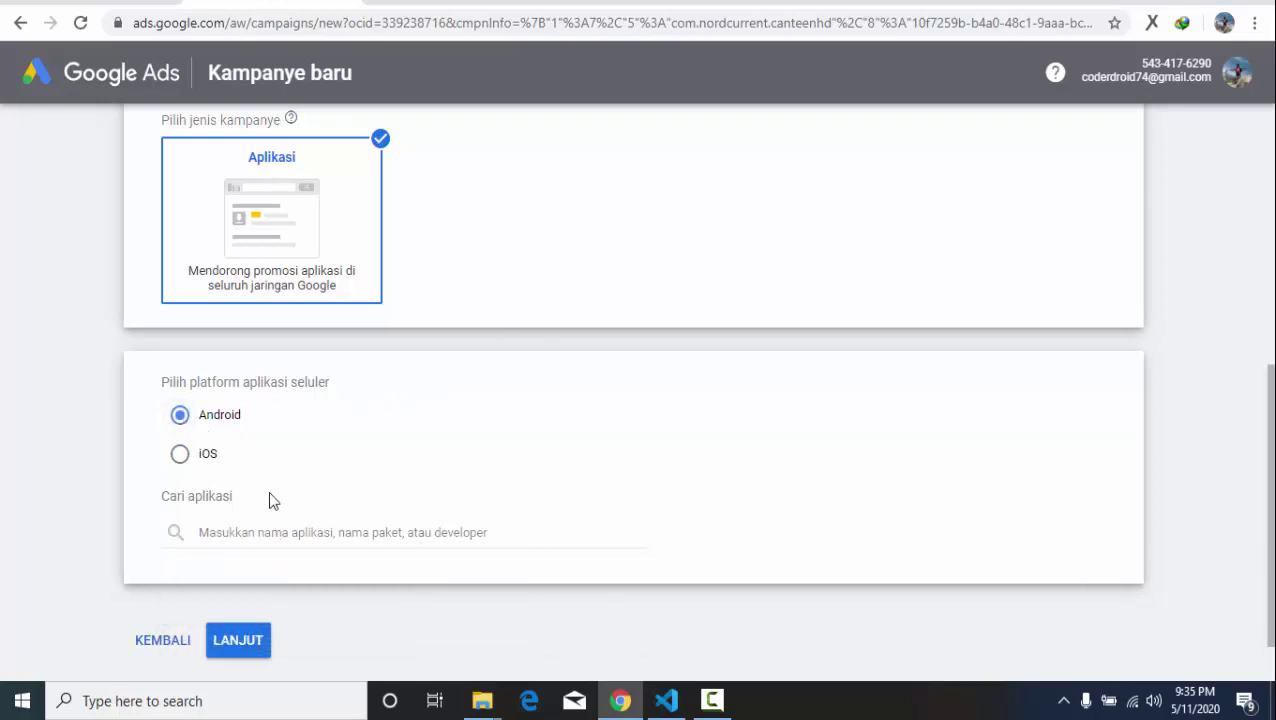
Return to Bayusp's Play Store Trending Charts V2 and open the Google Play listing of the top-ranked app, ASMR Slicing.
{"action": "left_click", "coordinate": [607, 3]}
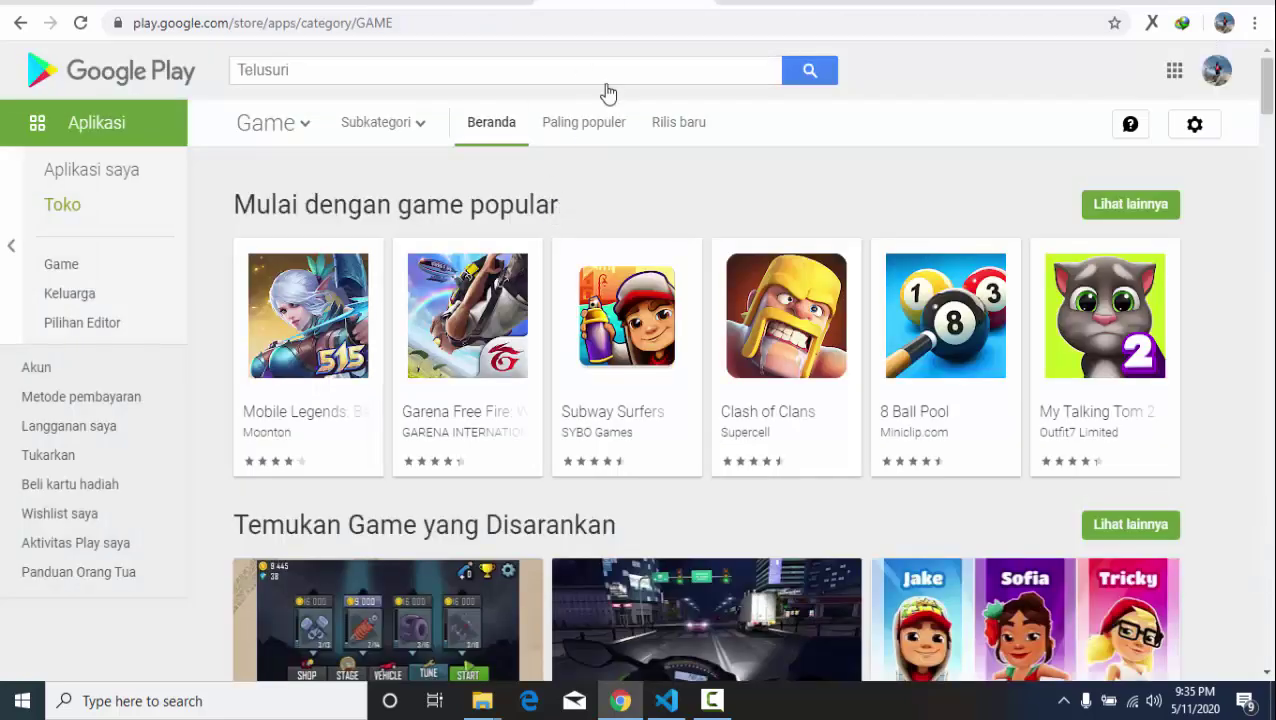
{"action": "left_click", "coordinate": [760, 2]}
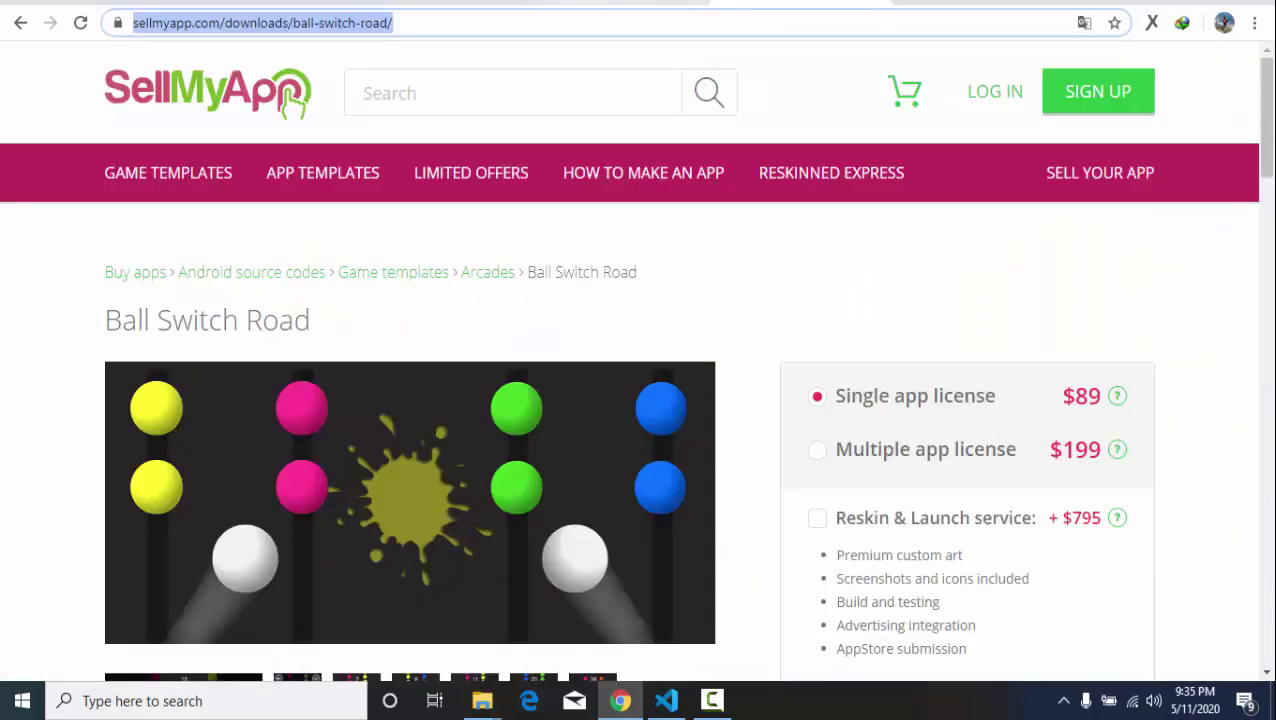
{"action": "left_click", "coordinate": [503, 4]}
{"action": "left_click", "coordinate": [760, 4]}
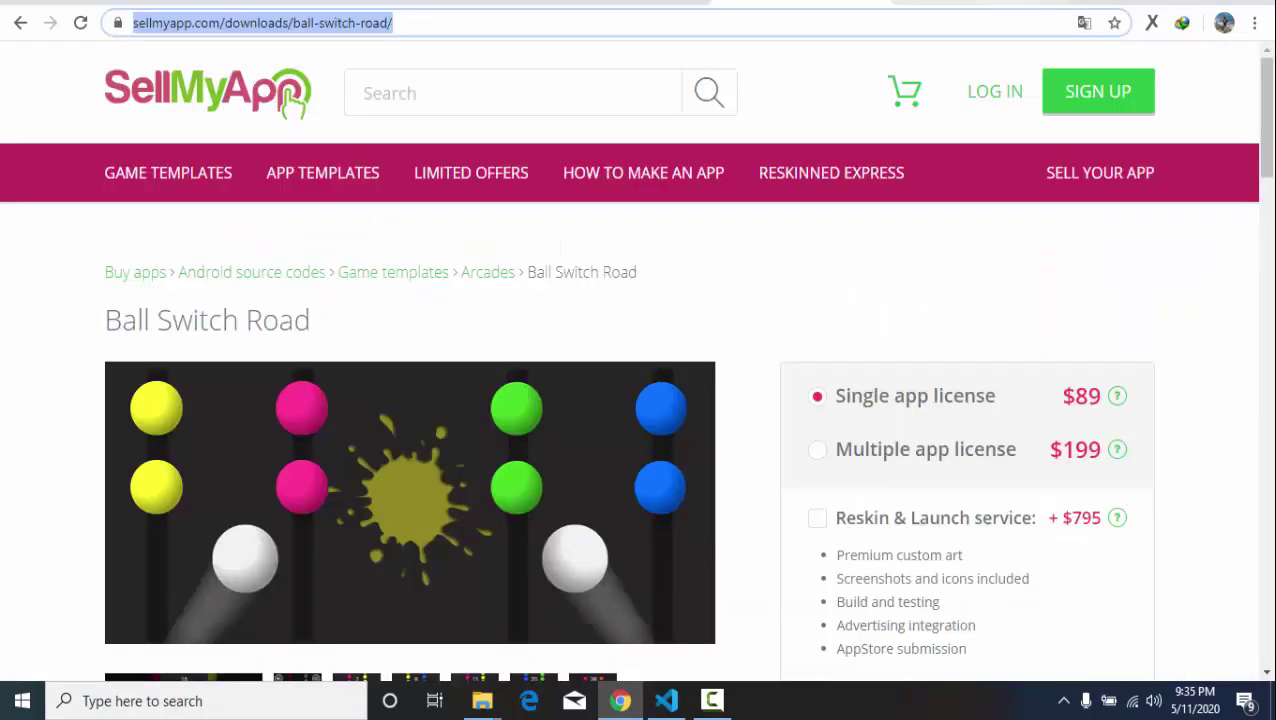
{"action": "left_click", "coordinate": [425, 4]}
{"action": "scroll", "coordinate": [294, 184], "scroll_direction": "up", "scroll_amount": 5}
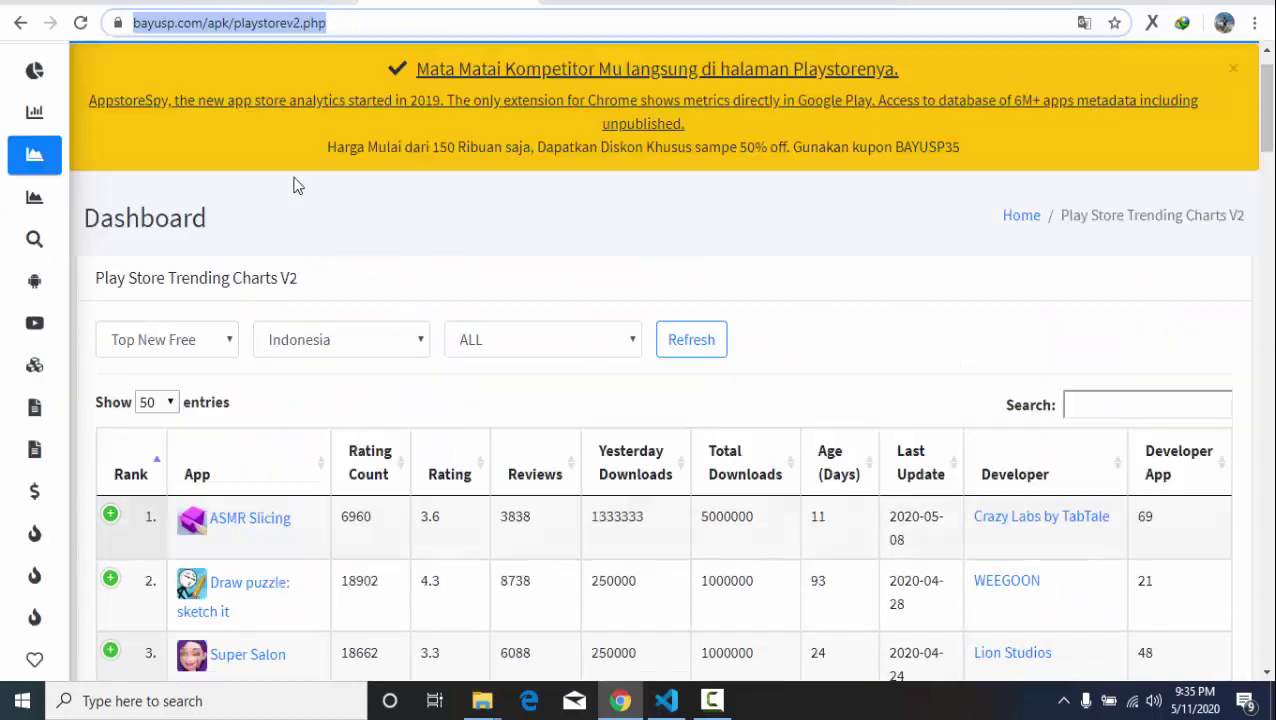
{"action": "left_click", "coordinate": [258, 568]}
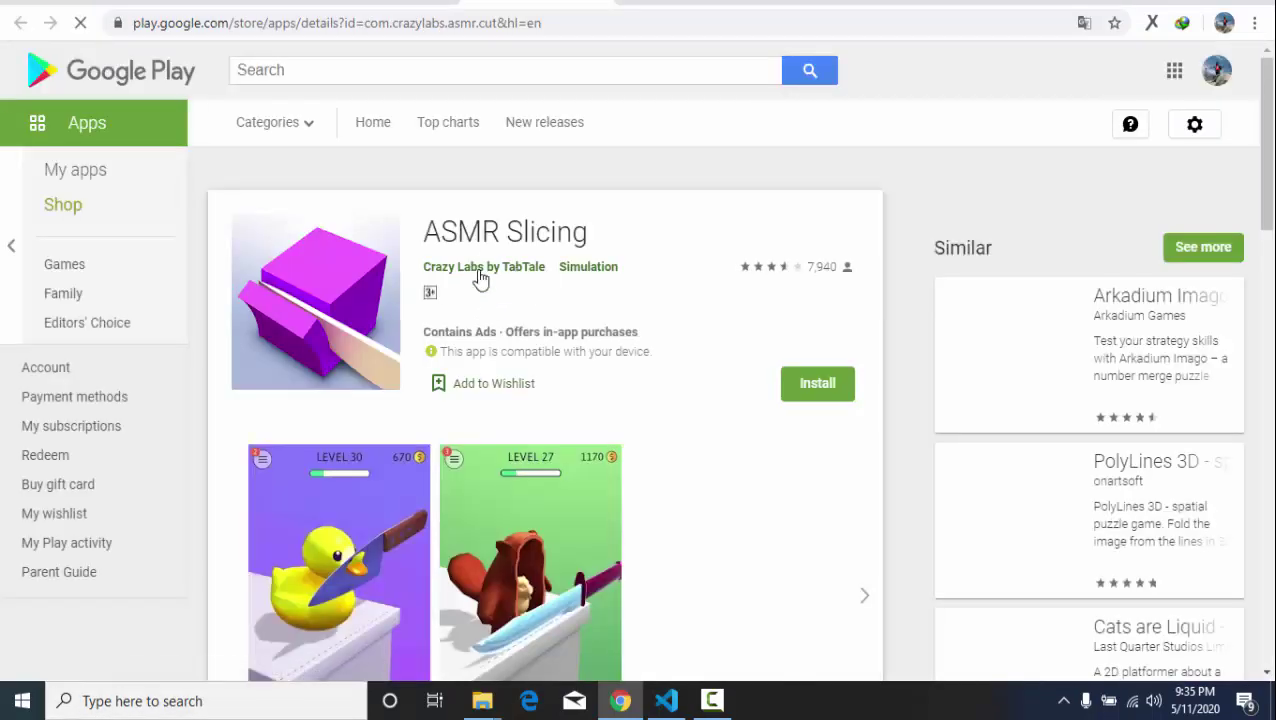
{"action": "scroll", "coordinate": [520, 432], "scroll_direction": "down", "scroll_amount": 2}
{"action": "scroll", "coordinate": [478, 393], "scroll_direction": "up", "scroll_amount": 3}
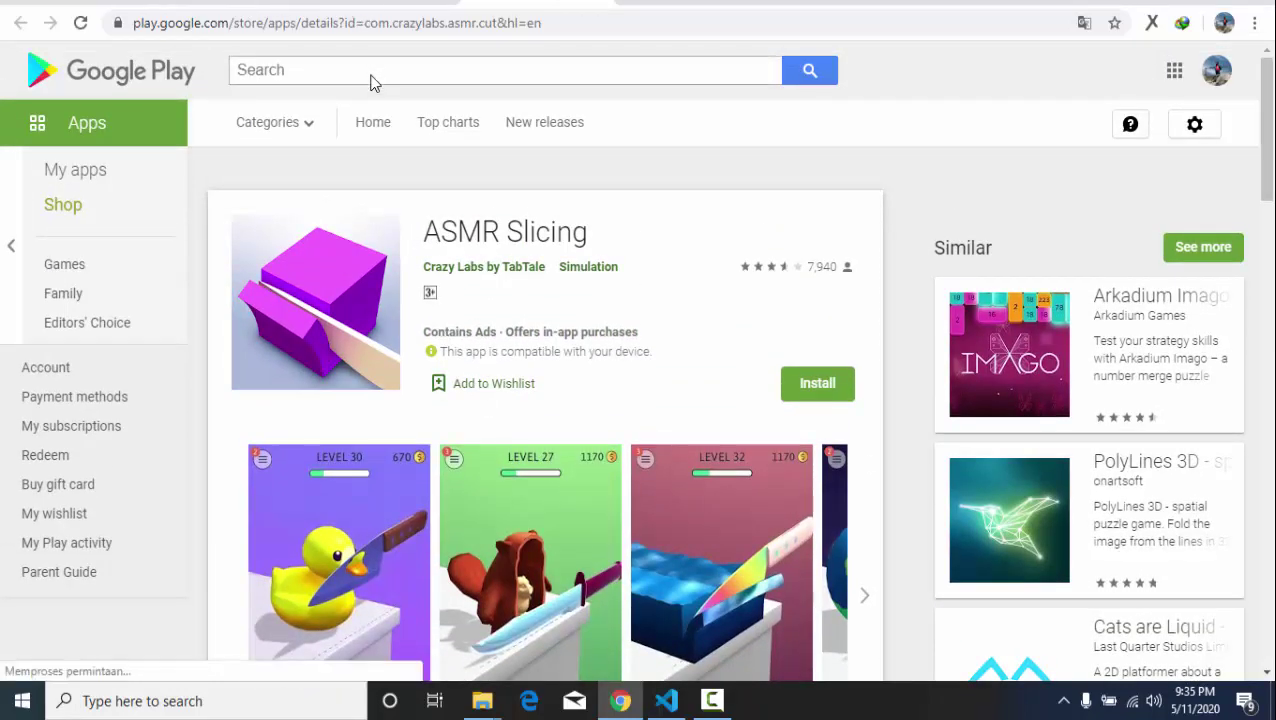
Copy the title ASMR Slicing from its Google Play listing and search for that app in the Google Ads campaign.
{"action": "left_click_drag", "start_coordinate": [424, 231], "coordinate": [588, 234]}
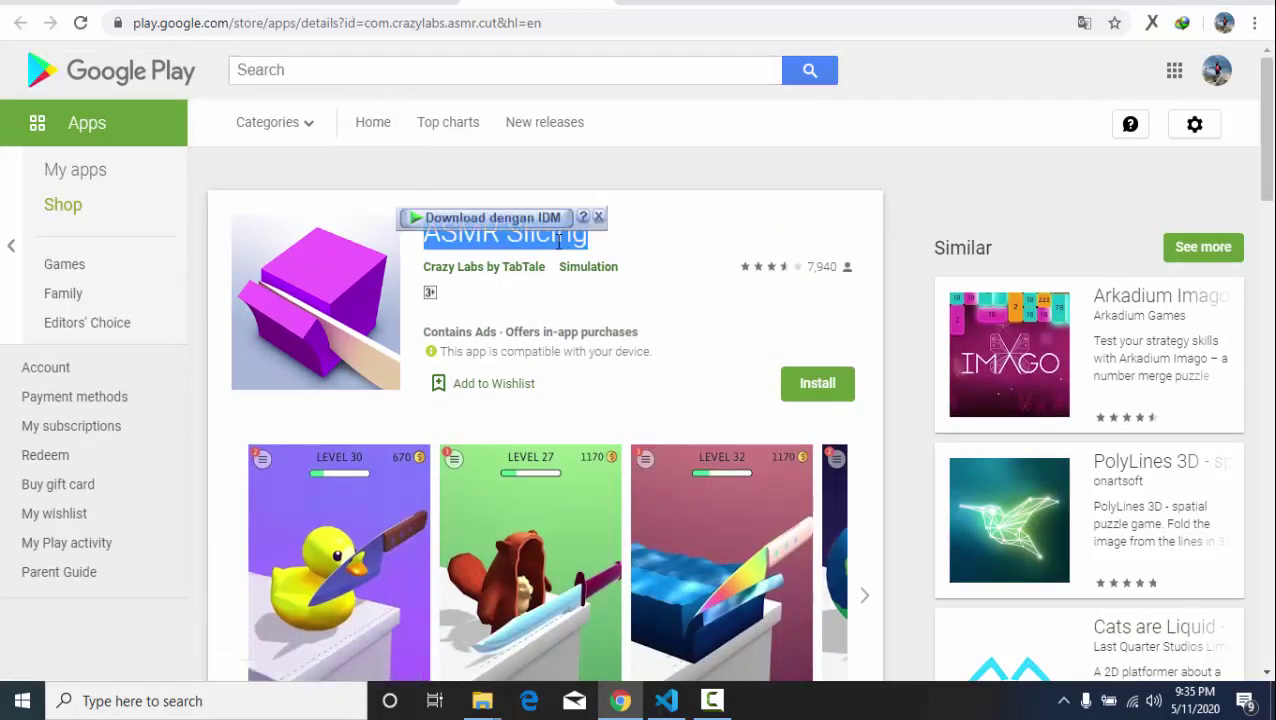
{"action": "right_click", "coordinate": [547, 240]}
{"action": "left_click", "coordinate": [583, 258]}
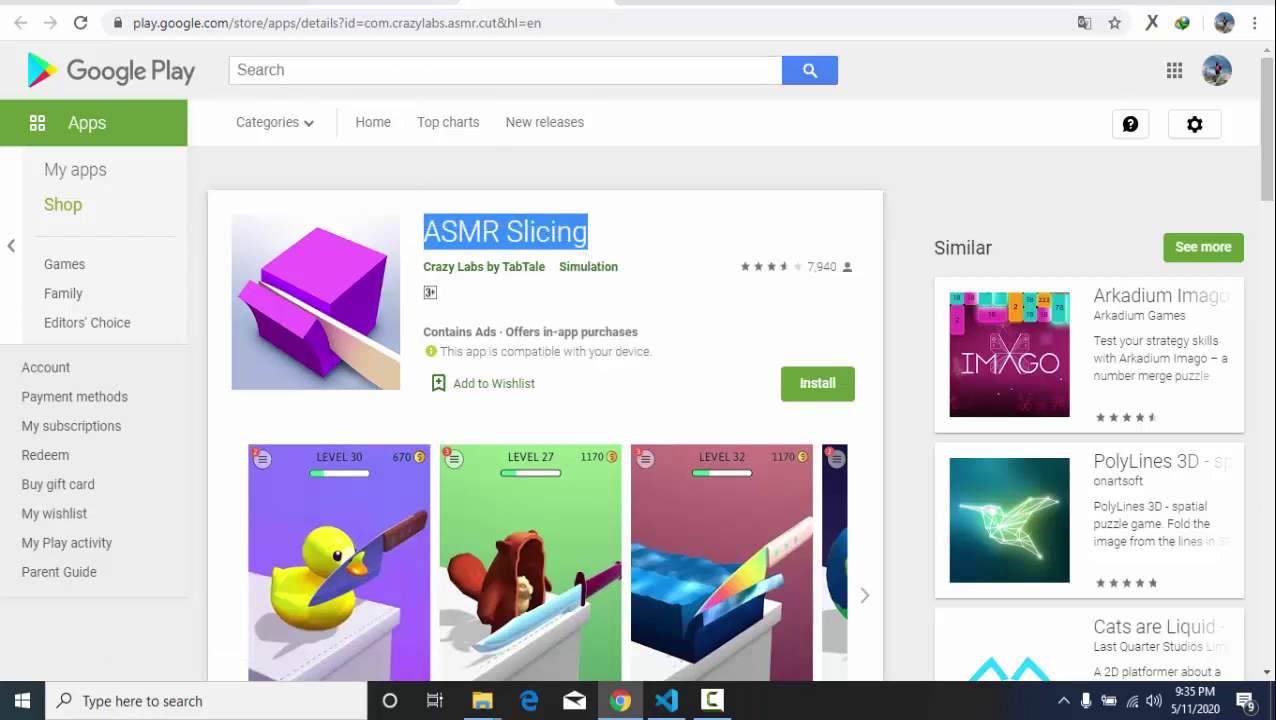
{"action": "left_click", "coordinate": [200, 2]}
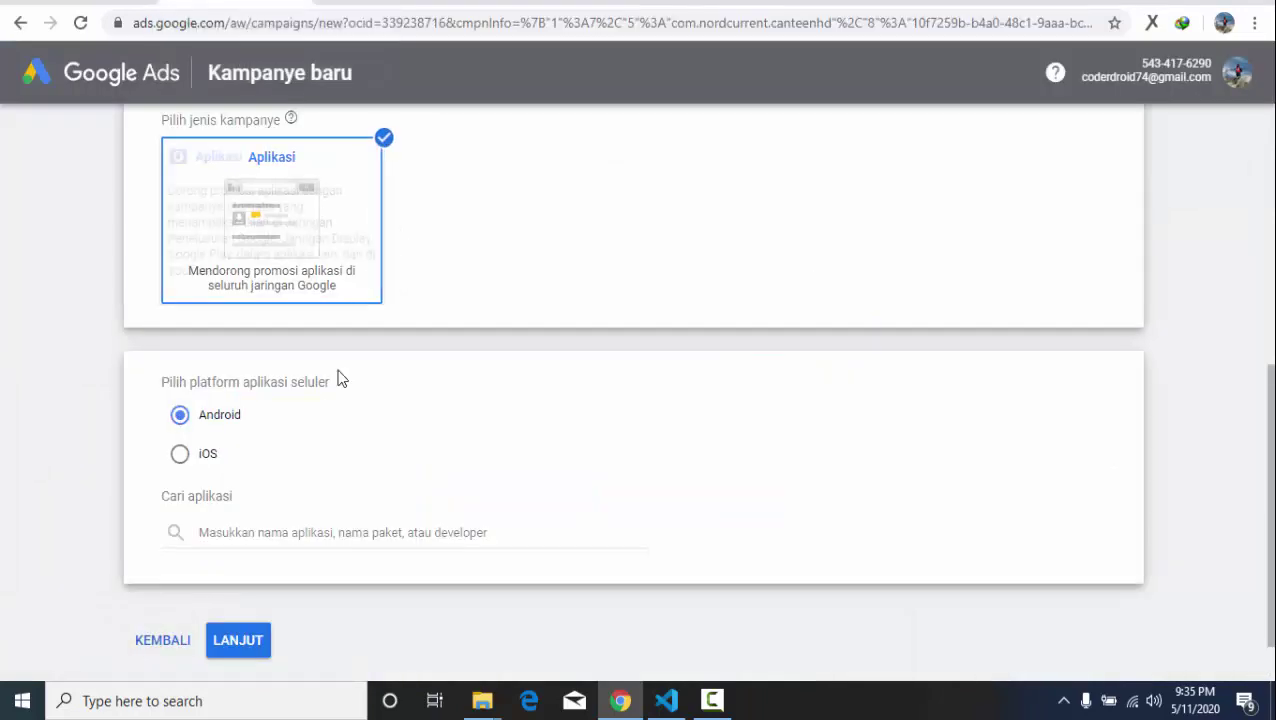
{"action": "left_click", "coordinate": [238, 529]}
{"action": "right_click", "coordinate": [238, 529]}
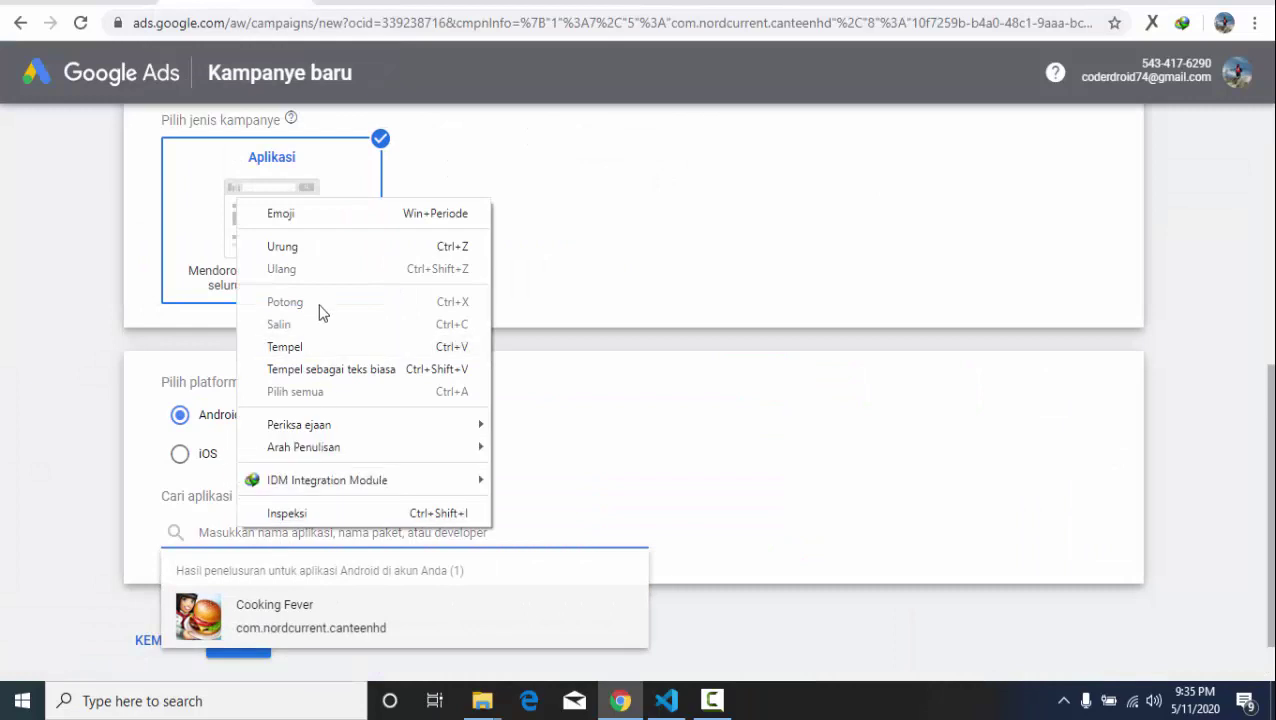
{"action": "left_click", "coordinate": [320, 344]}
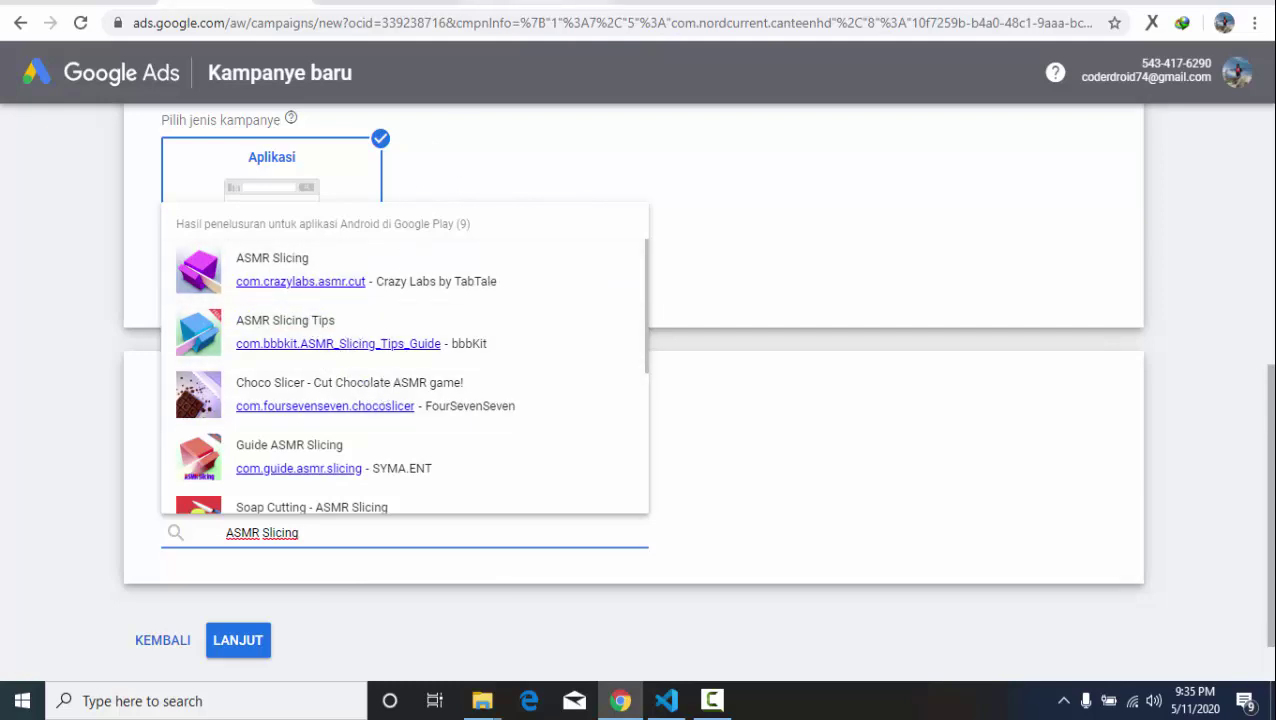
{"action": "triple_click", "coordinate": [320, 532]}
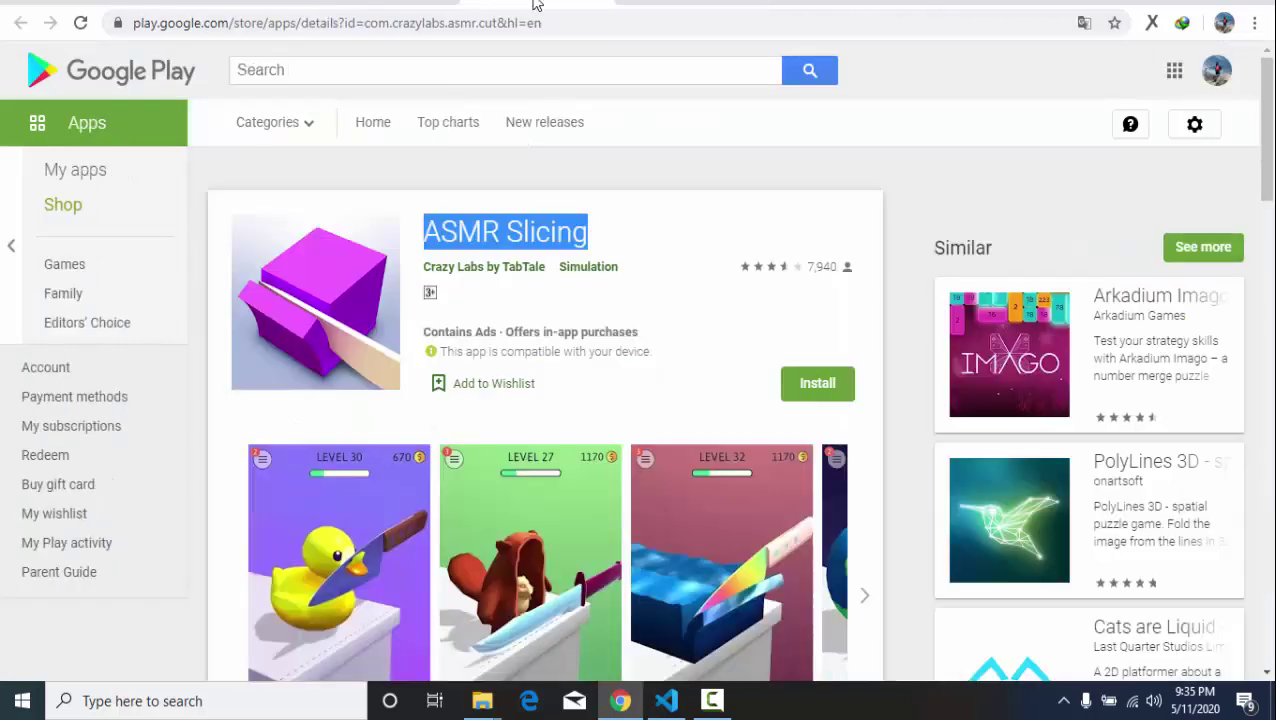
Search Google Play for ASMR Slicing and browse the similar apps.
{"action": "key", "text": "ctrl+v"}
{"action": "key", "text": "Return"}
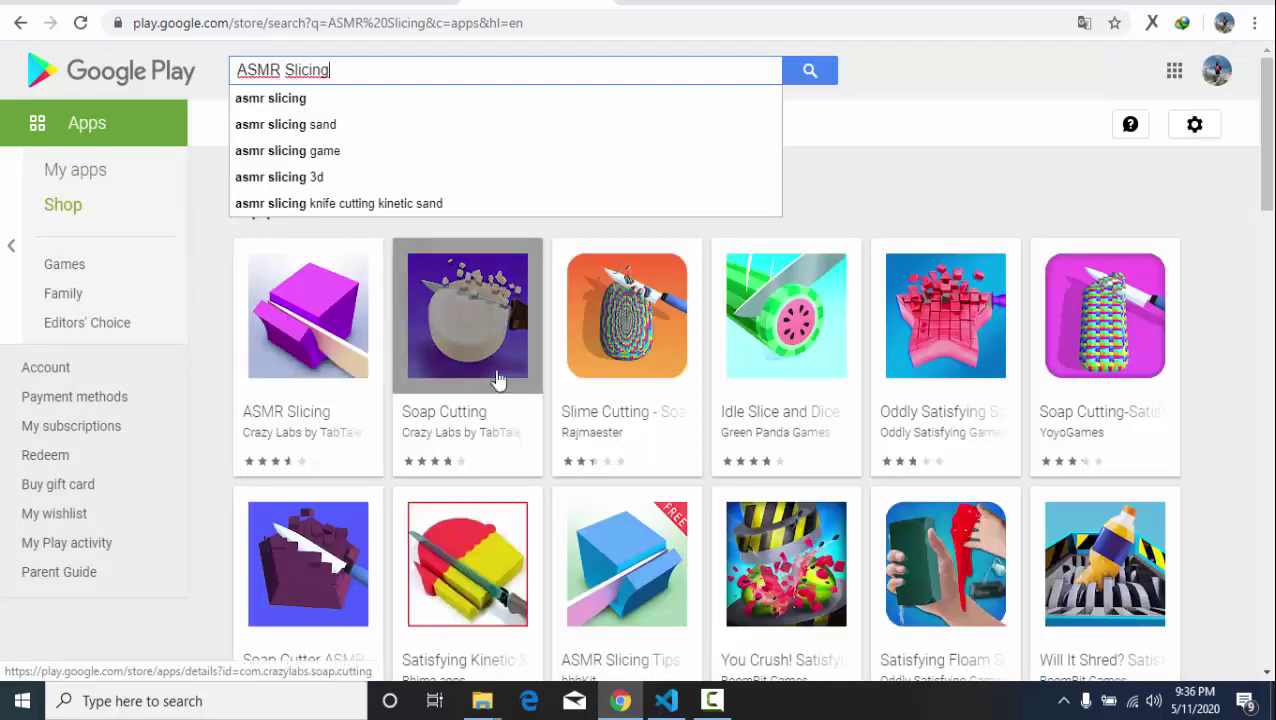
{"action": "left_click", "coordinate": [999, 155]}
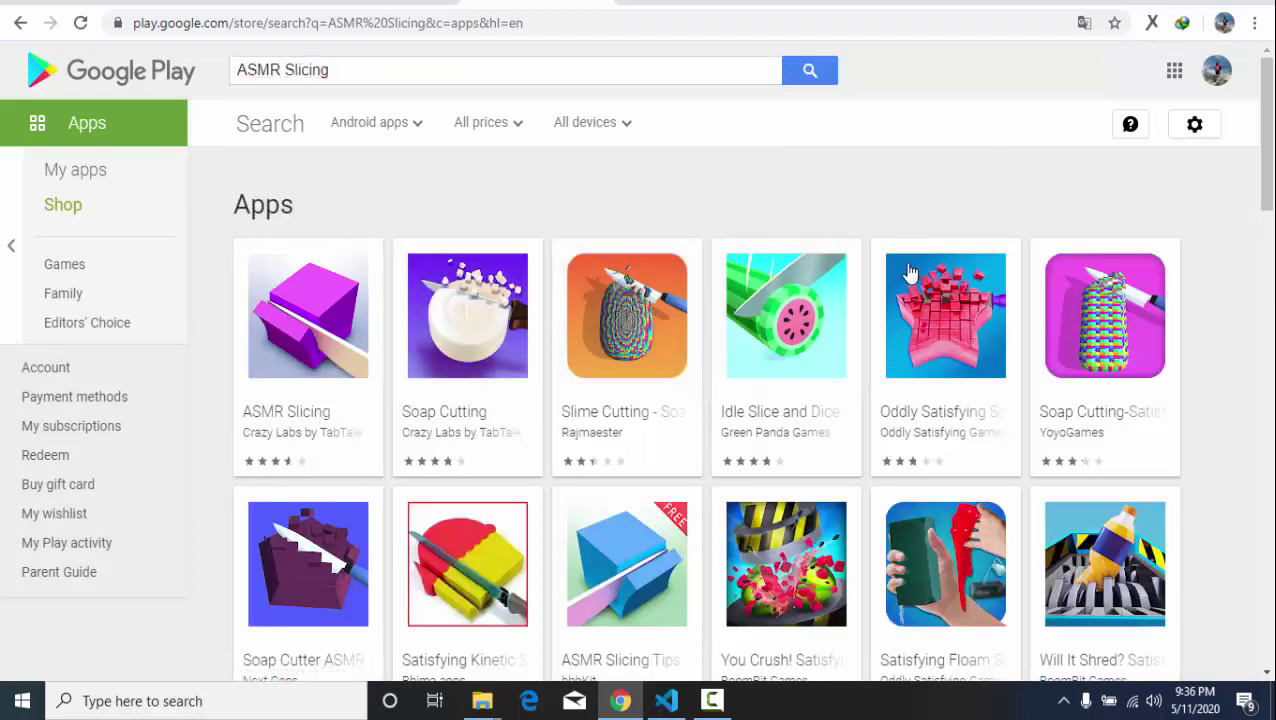
{"action": "scroll", "coordinate": [500, 470], "scroll_direction": "down", "scroll_amount": 3}
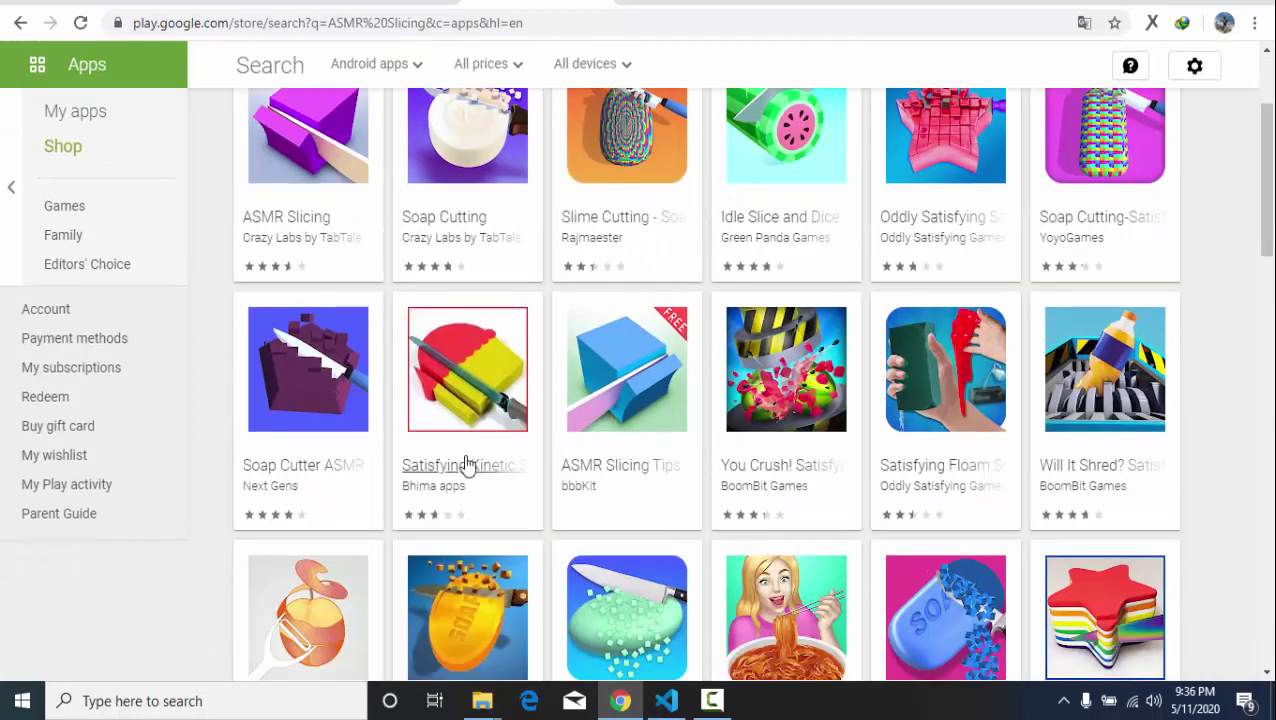
Open the Soap Cutter ASMR listing, review its description and additional information, and return to the search results.
{"action": "left_click", "coordinate": [296, 405]}
{"action": "scroll", "coordinate": [628, 380], "scroll_direction": "down", "scroll_amount": 4}
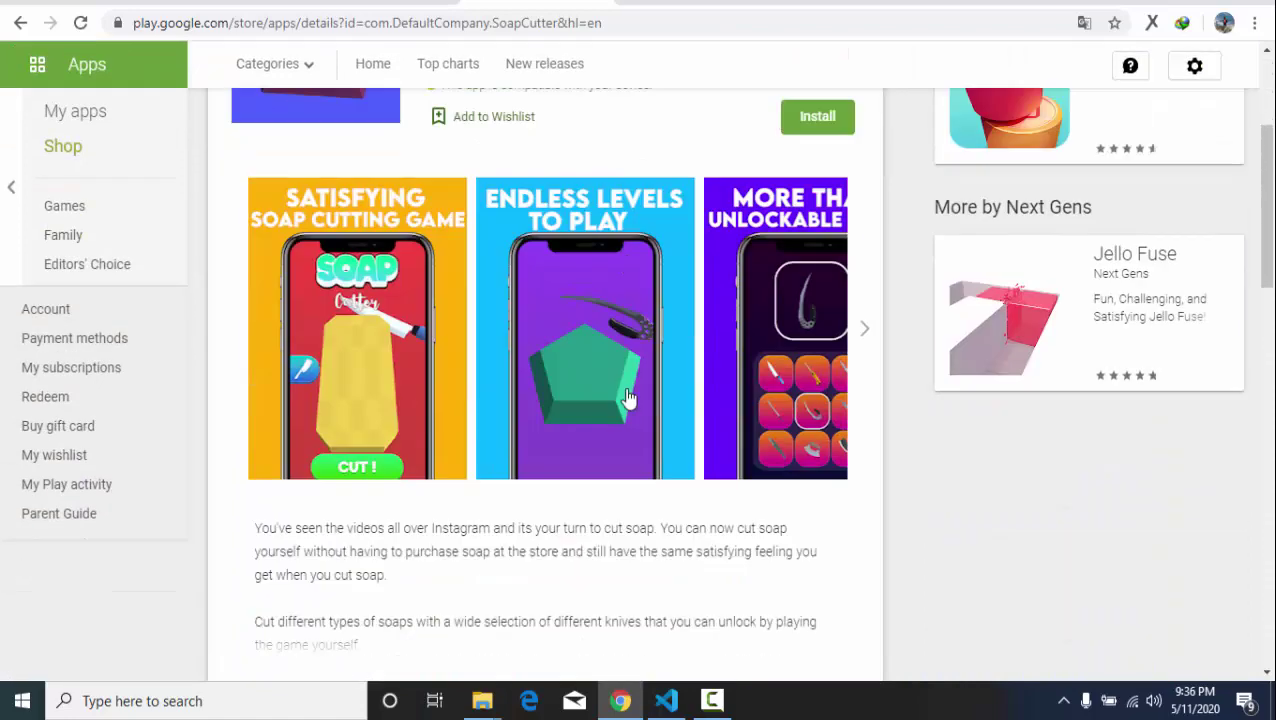
{"action": "scroll", "coordinate": [628, 398], "scroll_direction": "down", "scroll_amount": 12}
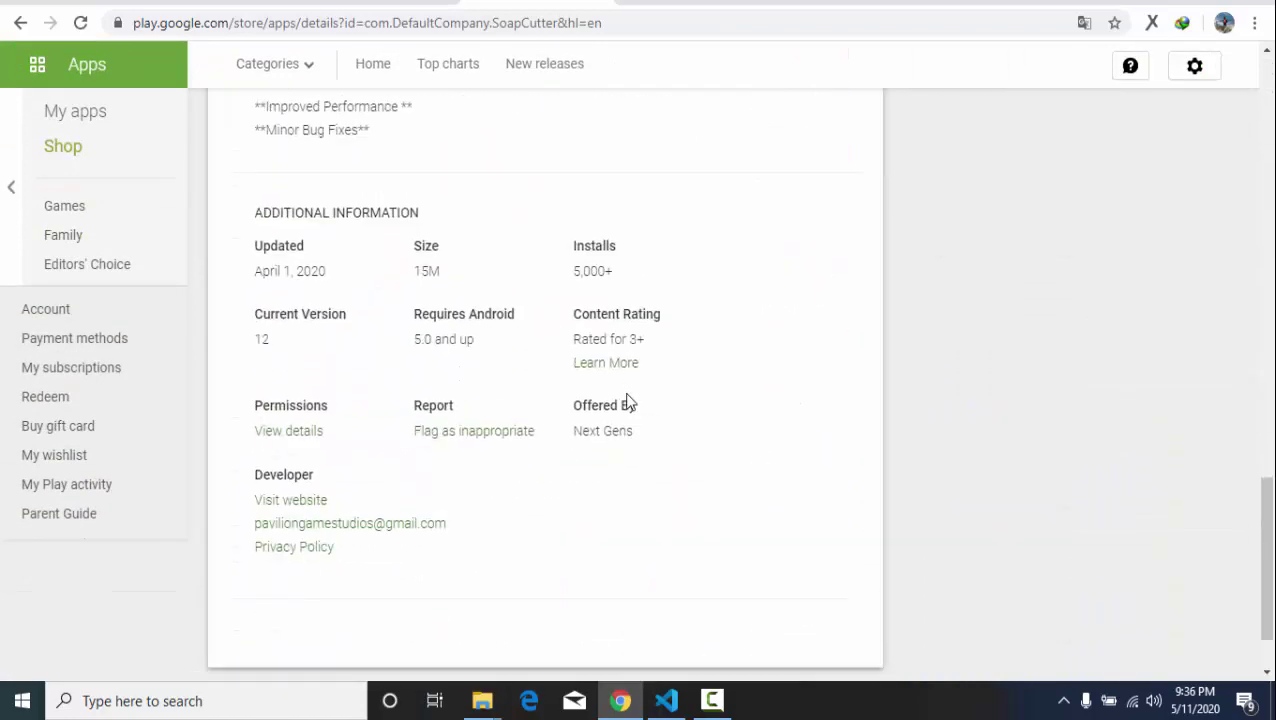
{"action": "scroll", "coordinate": [620, 398], "scroll_direction": "up", "scroll_amount": 15}
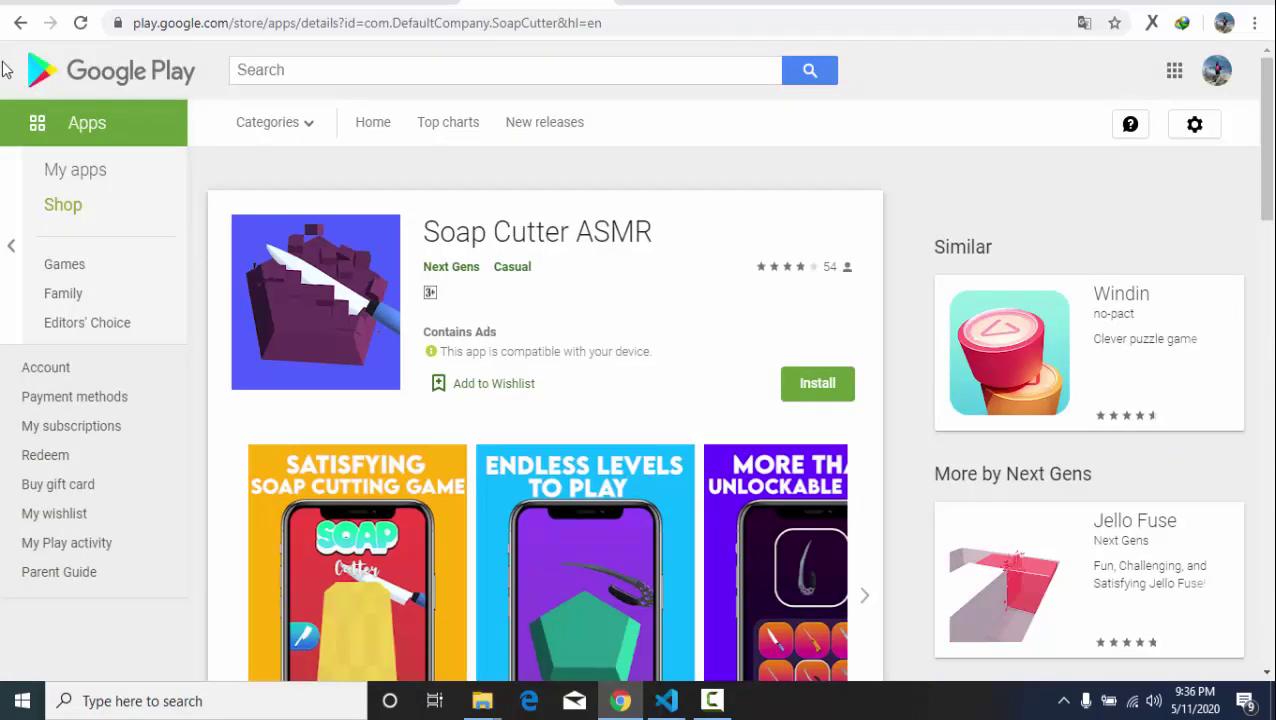
{"action": "left_click", "coordinate": [20, 24]}
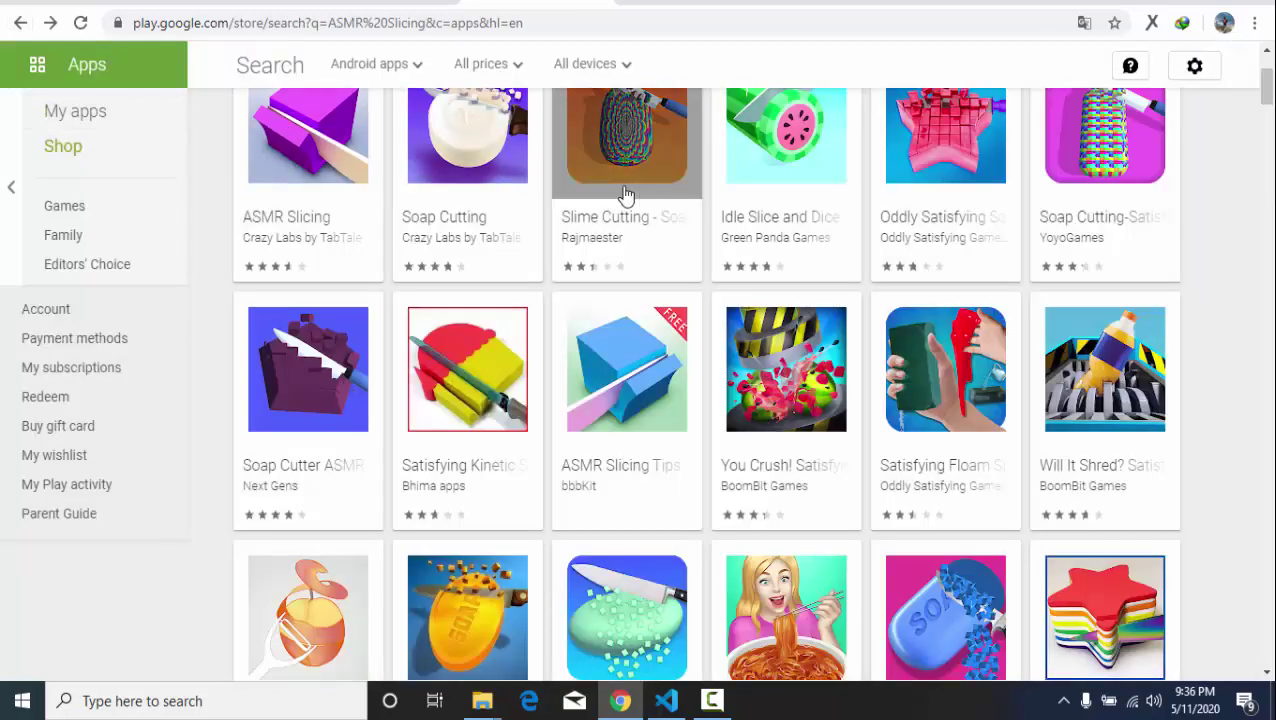
Search Google Play for "ASMR Slicing guide" and browse the resulting apps.
{"action": "scroll", "coordinate": [626, 194], "scroll_direction": "up", "scroll_amount": 3}
{"action": "left_click", "coordinate": [390, 70]}
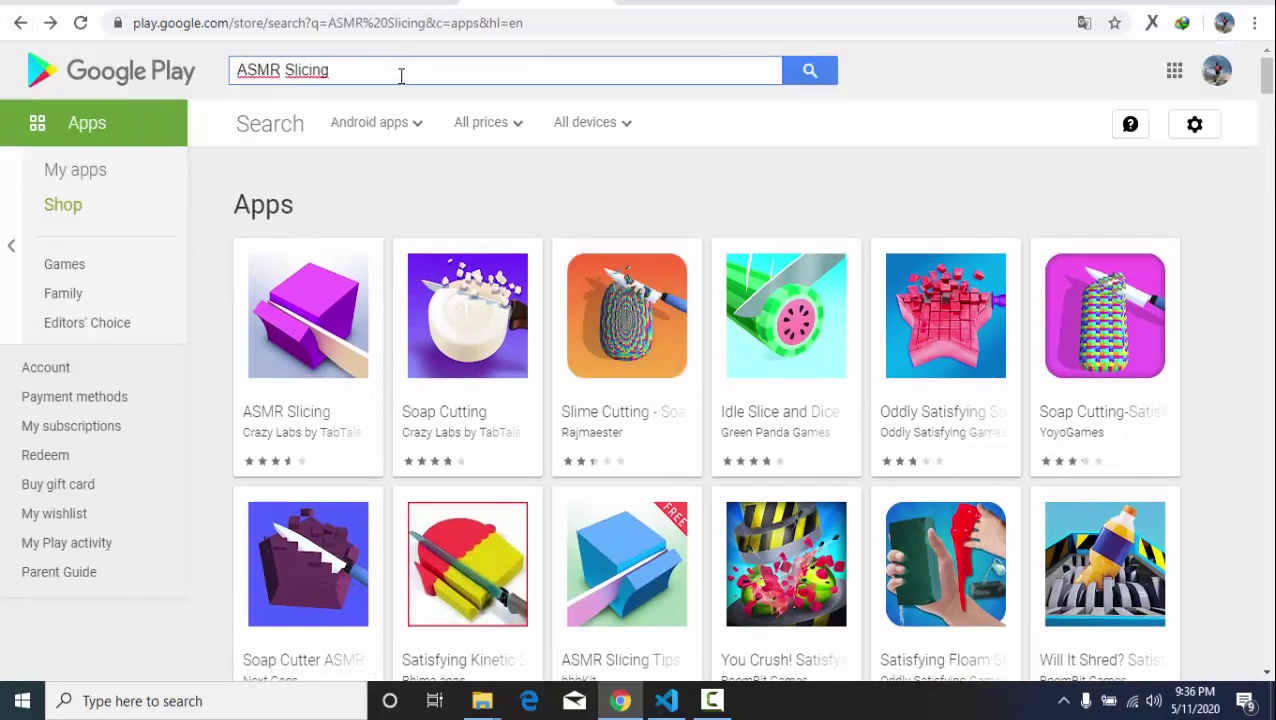
{"action": "type", "text": "guide"}
{"action": "key", "text": "Return"}
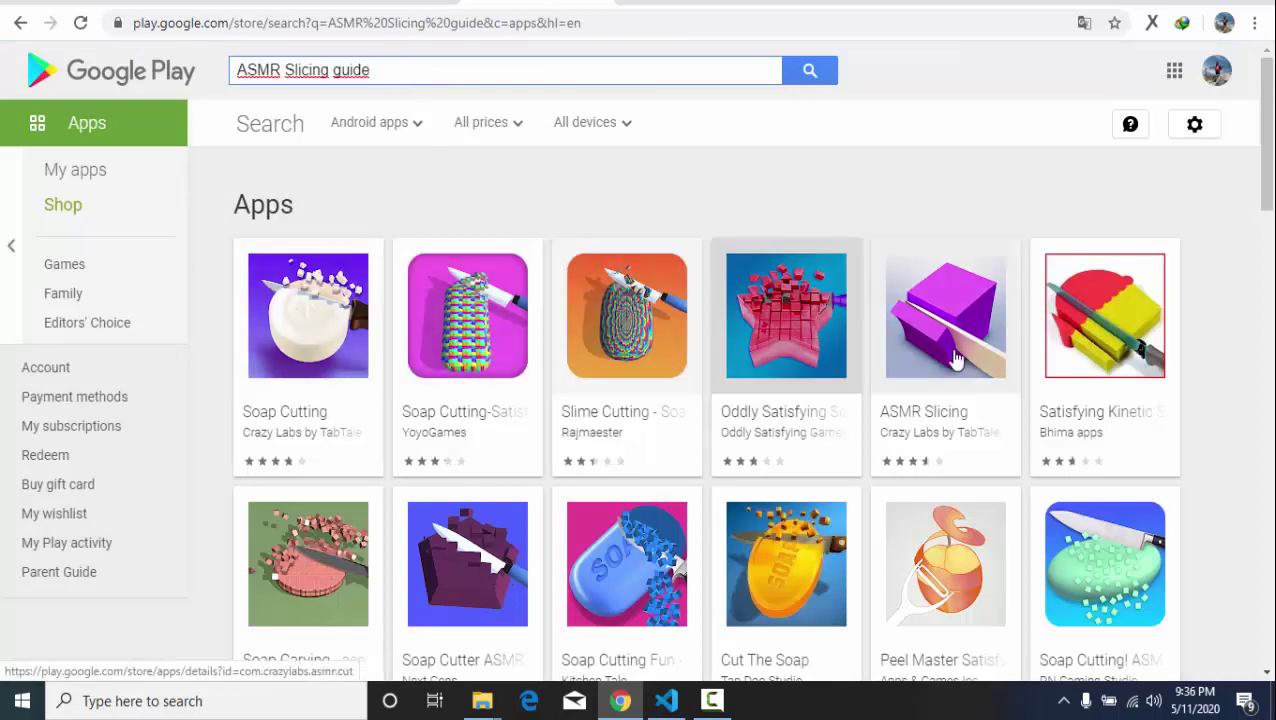
{"action": "scroll", "coordinate": [695, 384], "scroll_direction": "down", "scroll_amount": 5}
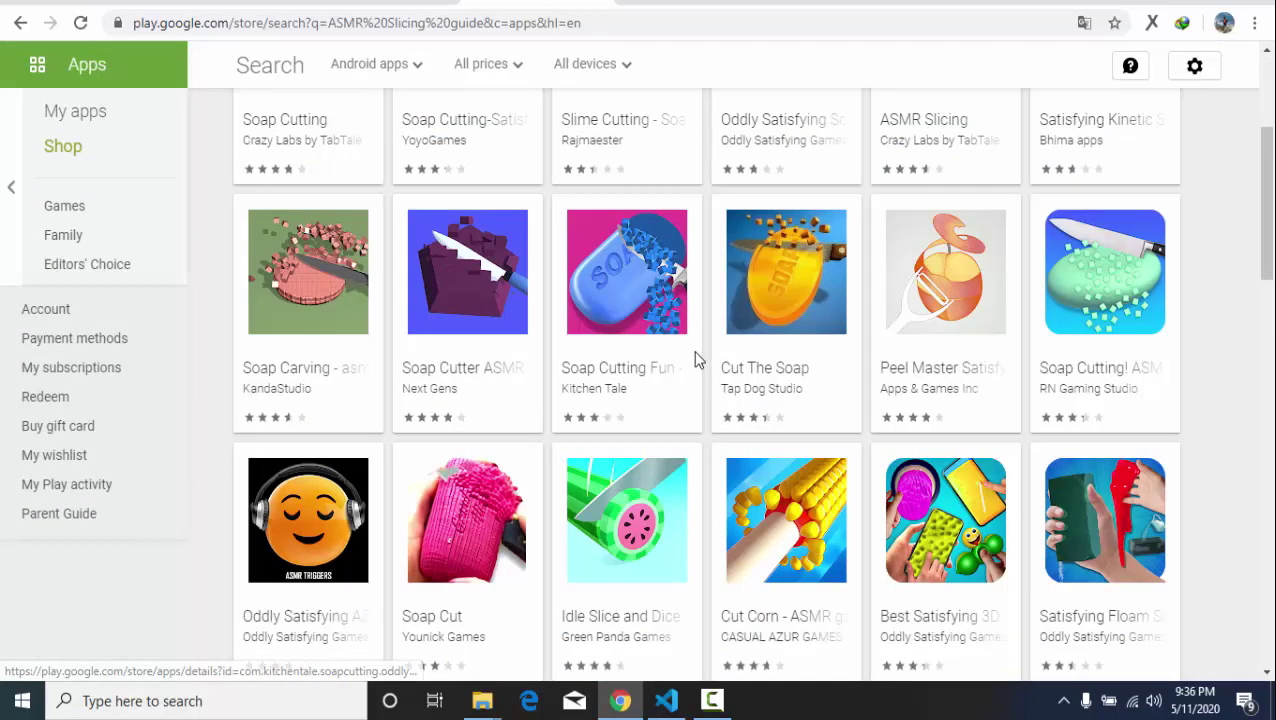
{"action": "scroll", "coordinate": [695, 361], "scroll_direction": "up", "scroll_amount": 5}
{"action": "scroll", "coordinate": [420, 160], "scroll_direction": "down", "scroll_amount": 1}
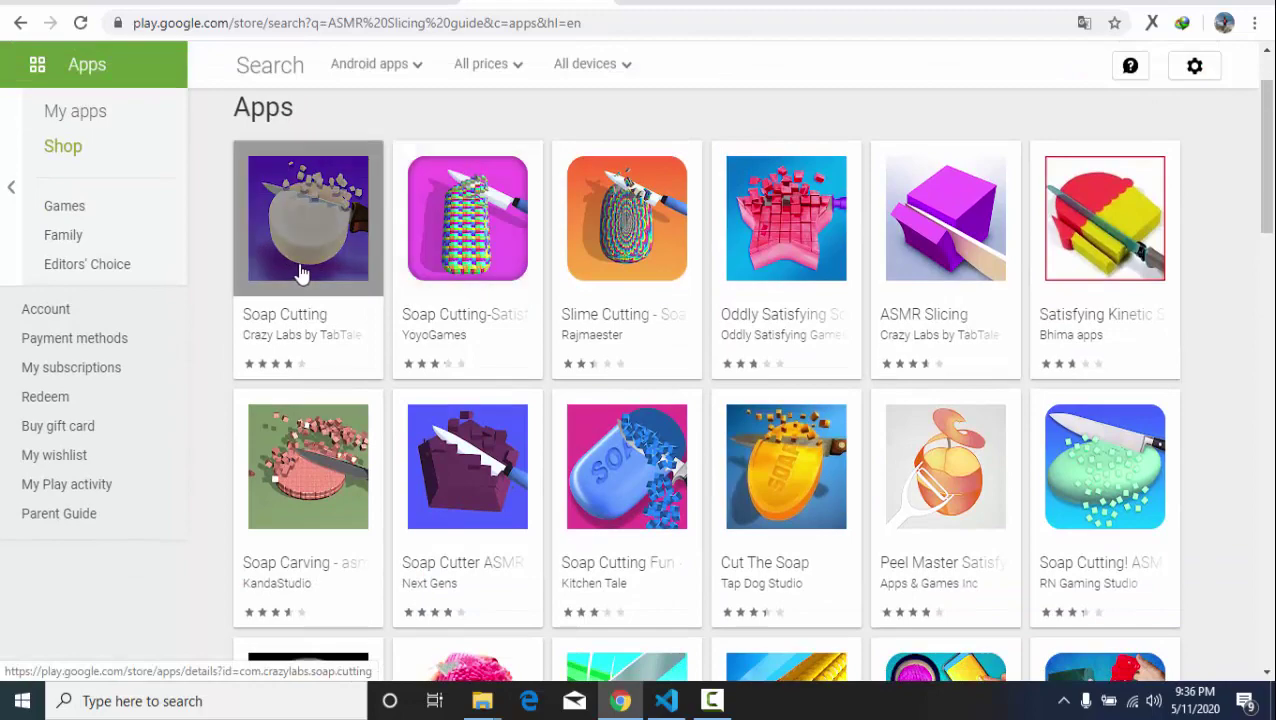
{"action": "scroll", "coordinate": [783, 305], "scroll_direction": "down", "scroll_amount": 5}
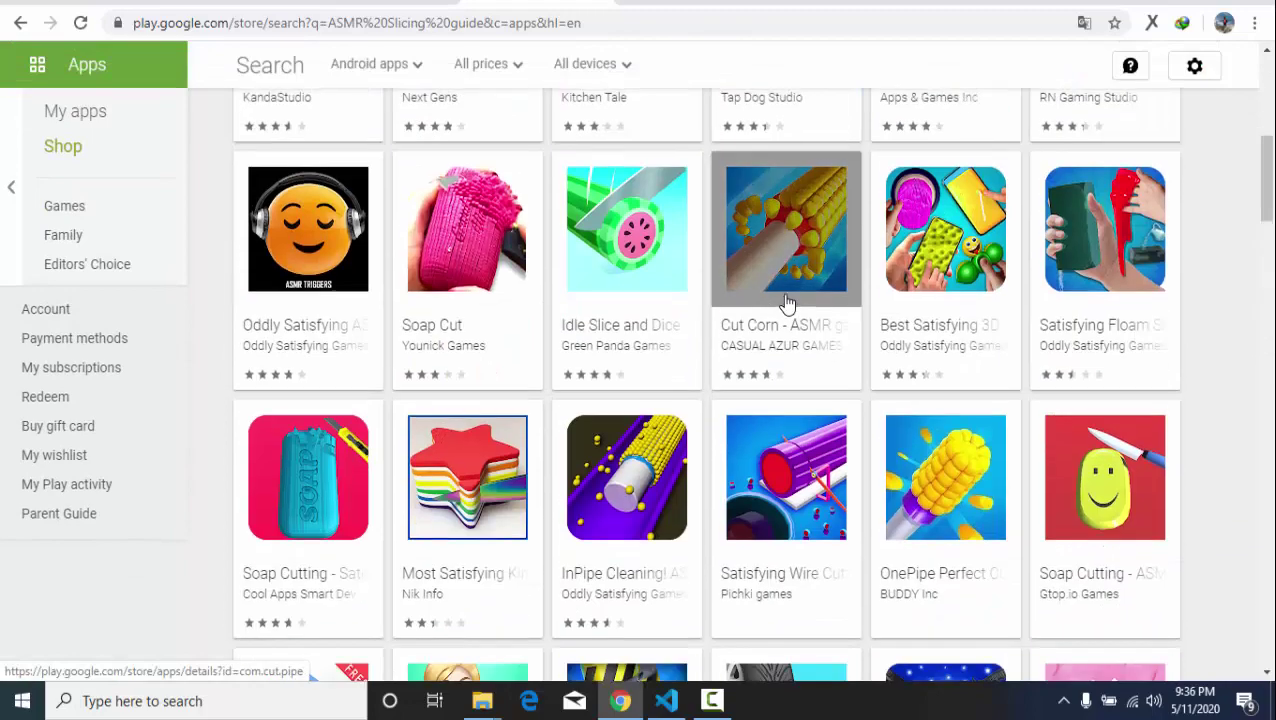
Open the Satisfying Kinetic Sand ASMR Videos listing from the search results and review its screenshots and additional information.
{"action": "scroll", "coordinate": [790, 303], "scroll_direction": "up", "scroll_amount": 5}
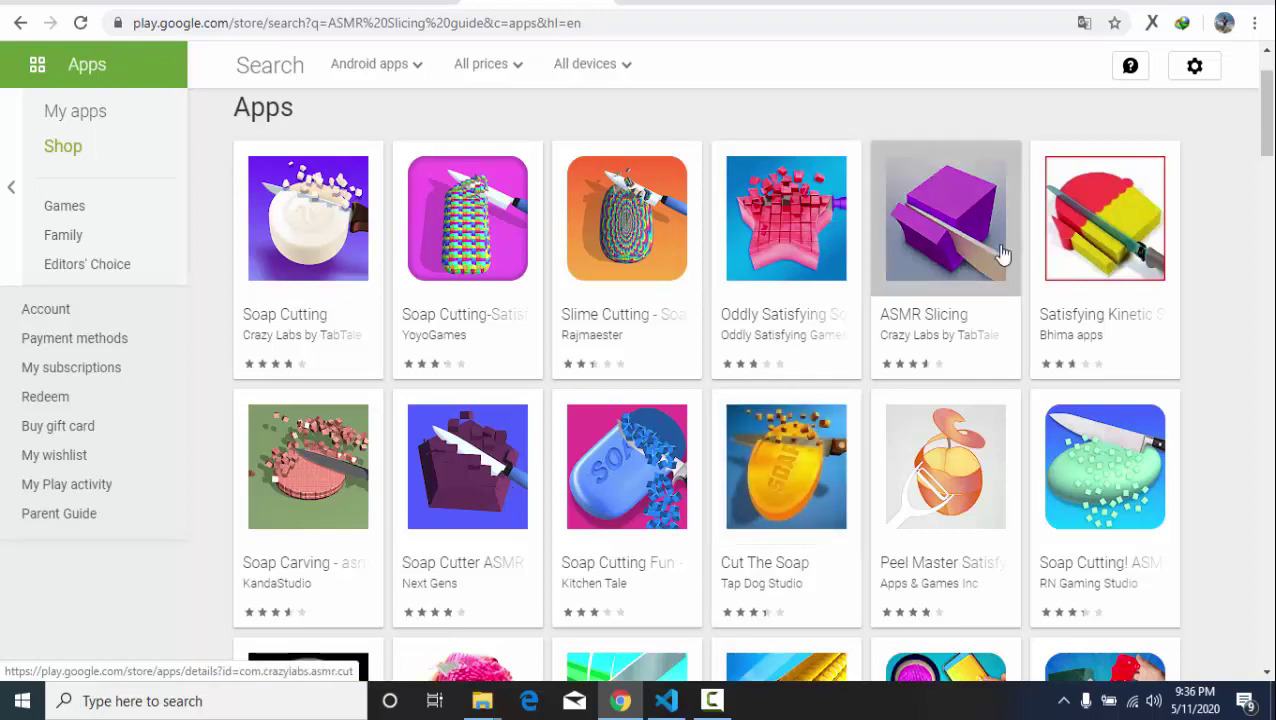
{"action": "left_click", "coordinate": [1083, 228]}
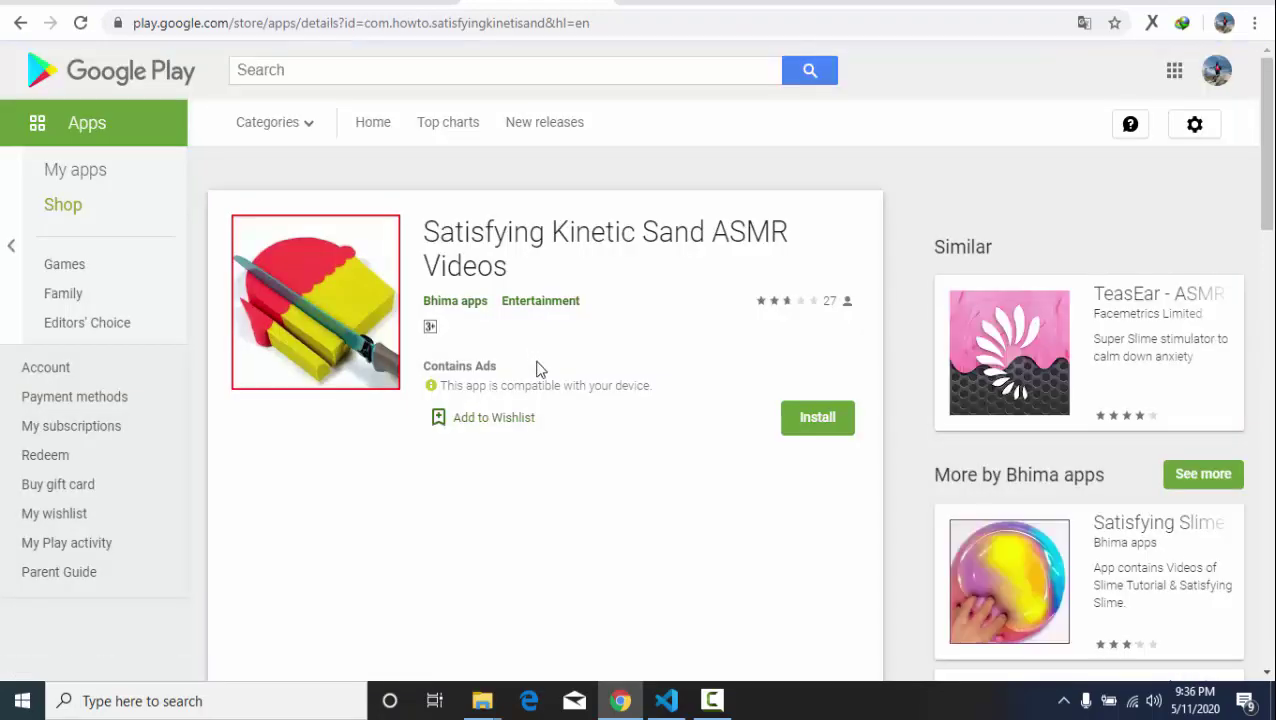
{"action": "scroll", "coordinate": [539, 372], "scroll_direction": "down", "scroll_amount": 5}
{"action": "scroll", "coordinate": [537, 371], "scroll_direction": "down", "scroll_amount": 3}
{"action": "scroll", "coordinate": [545, 369], "scroll_direction": "up", "scroll_amount": 6}
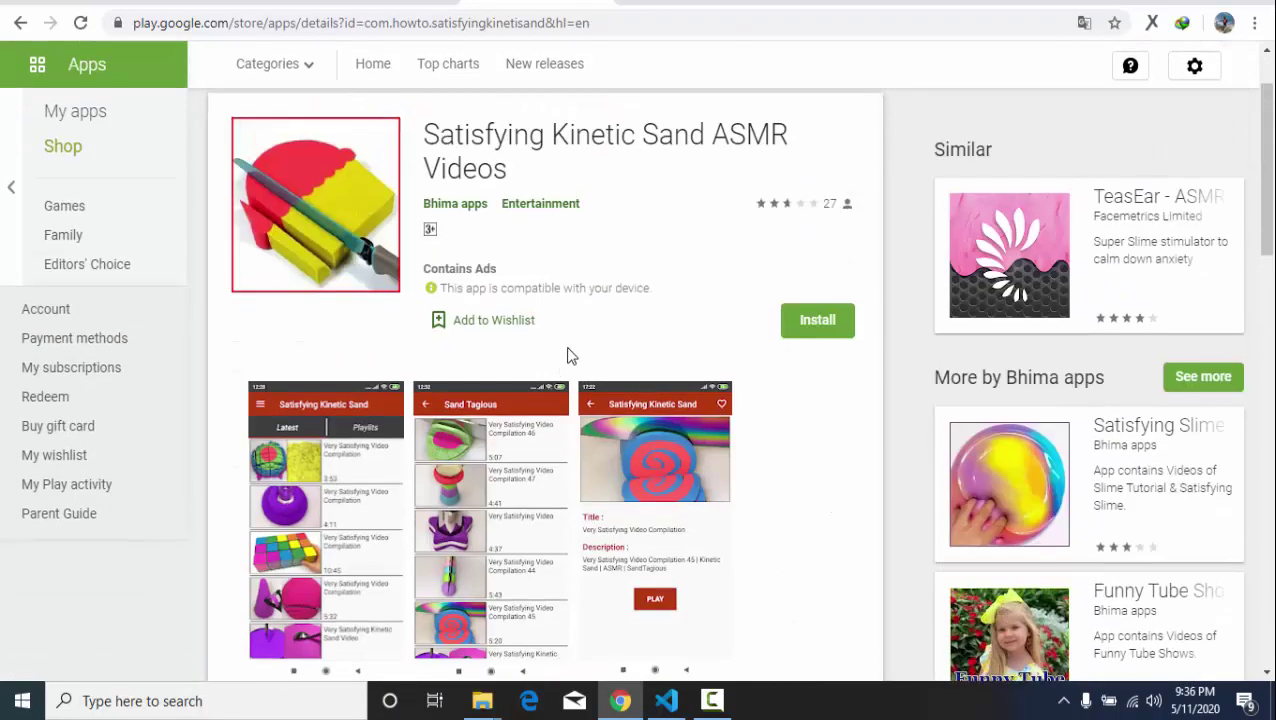
{"action": "scroll", "coordinate": [580, 346], "scroll_direction": "down", "scroll_amount": 15}
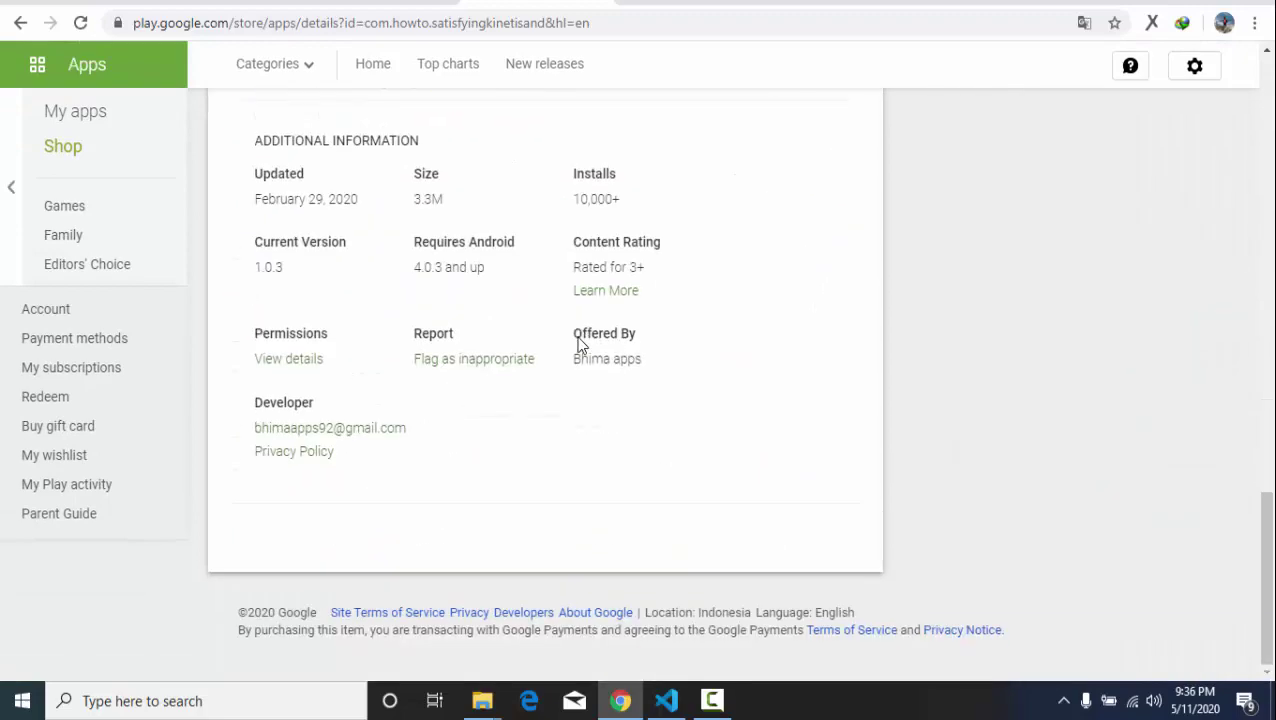
{"action": "scroll", "coordinate": [580, 344], "scroll_direction": "up", "scroll_amount": 15}
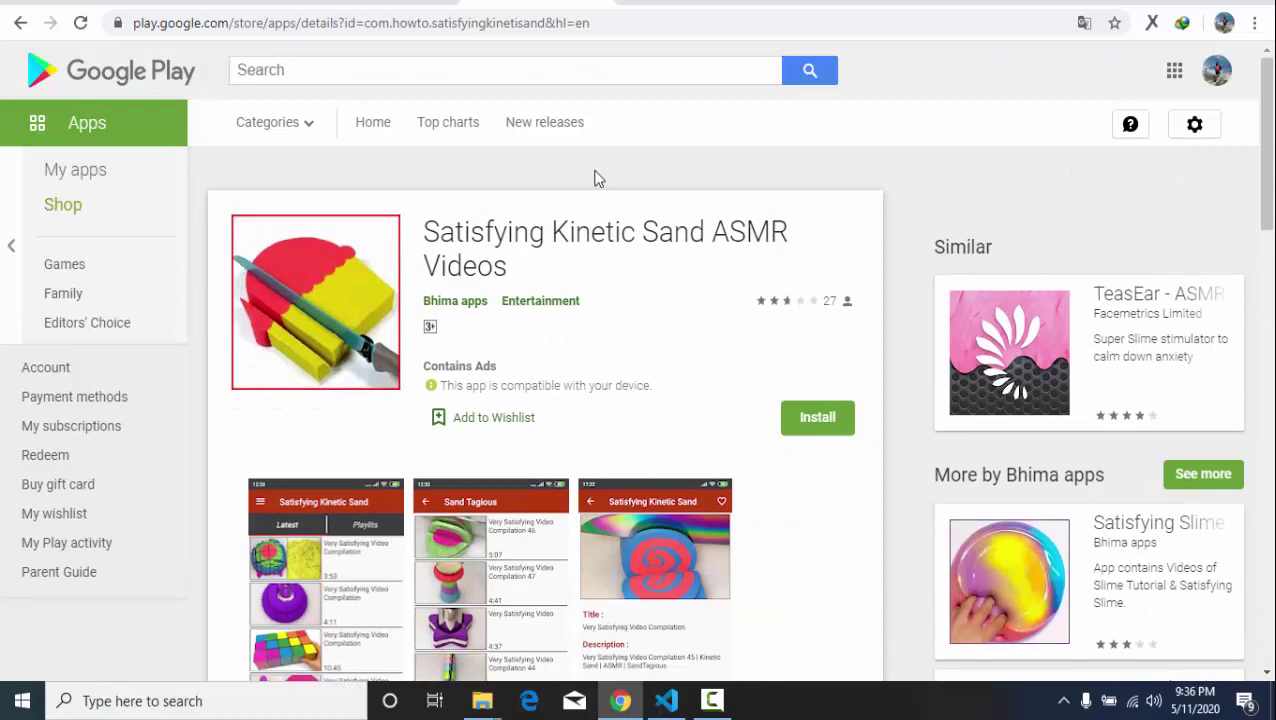
Switch to the Google Ads campaign, choose ASMR Slicing by Crazy Labs by TabTale as the promoted app, and continue to the campaign settings.
{"action": "left_click", "coordinate": [388, 2]}
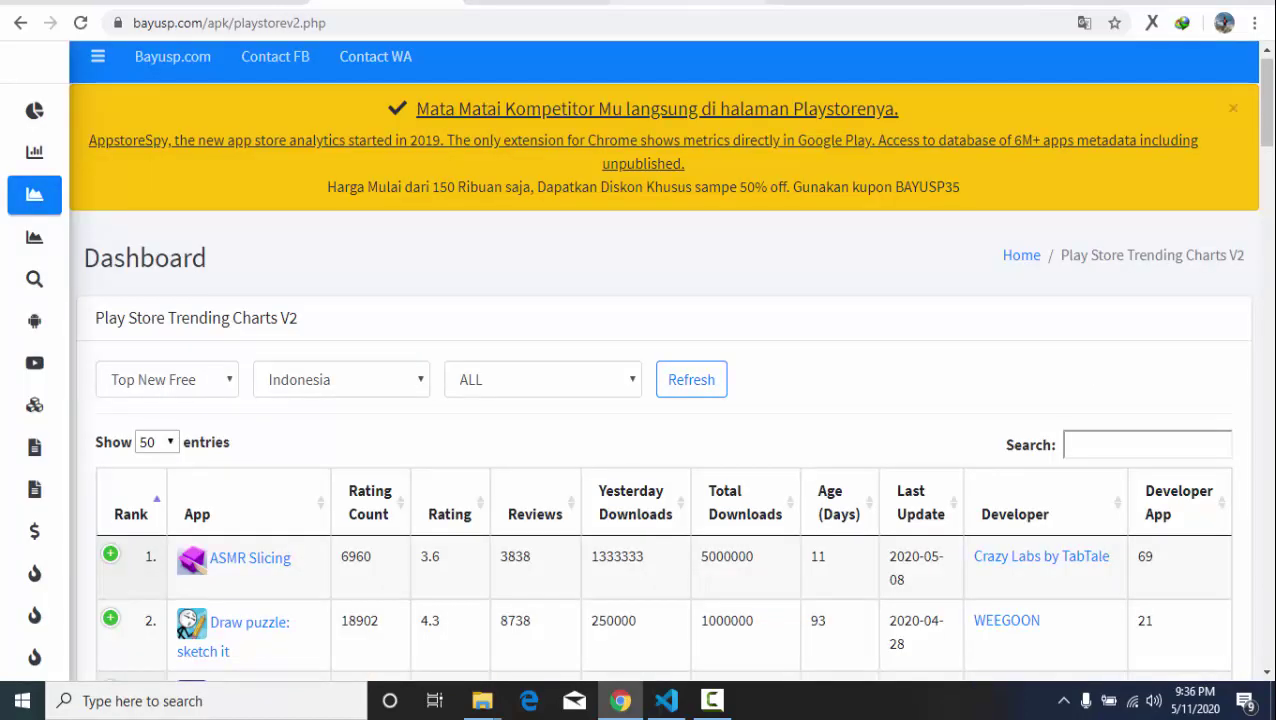
{"action": "left_click", "coordinate": [700, 2]}
{"action": "left_click", "coordinate": [224, 2]}
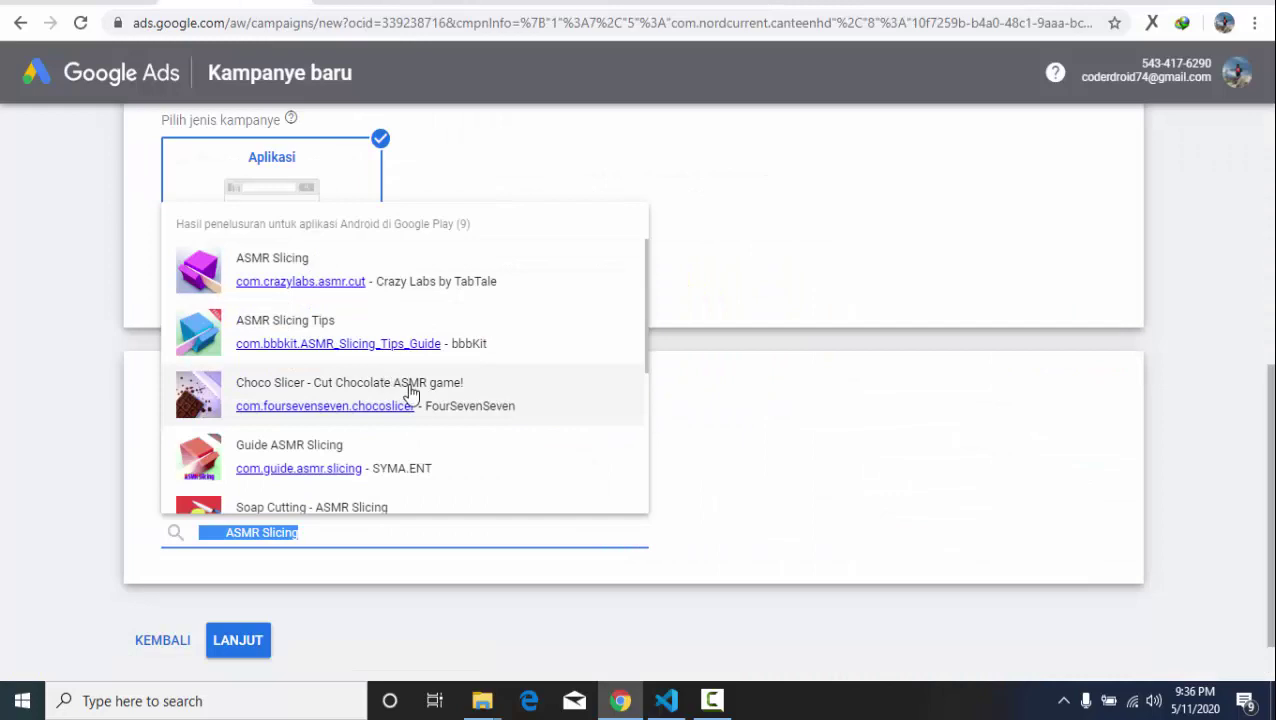
{"action": "left_click", "coordinate": [438, 291]}
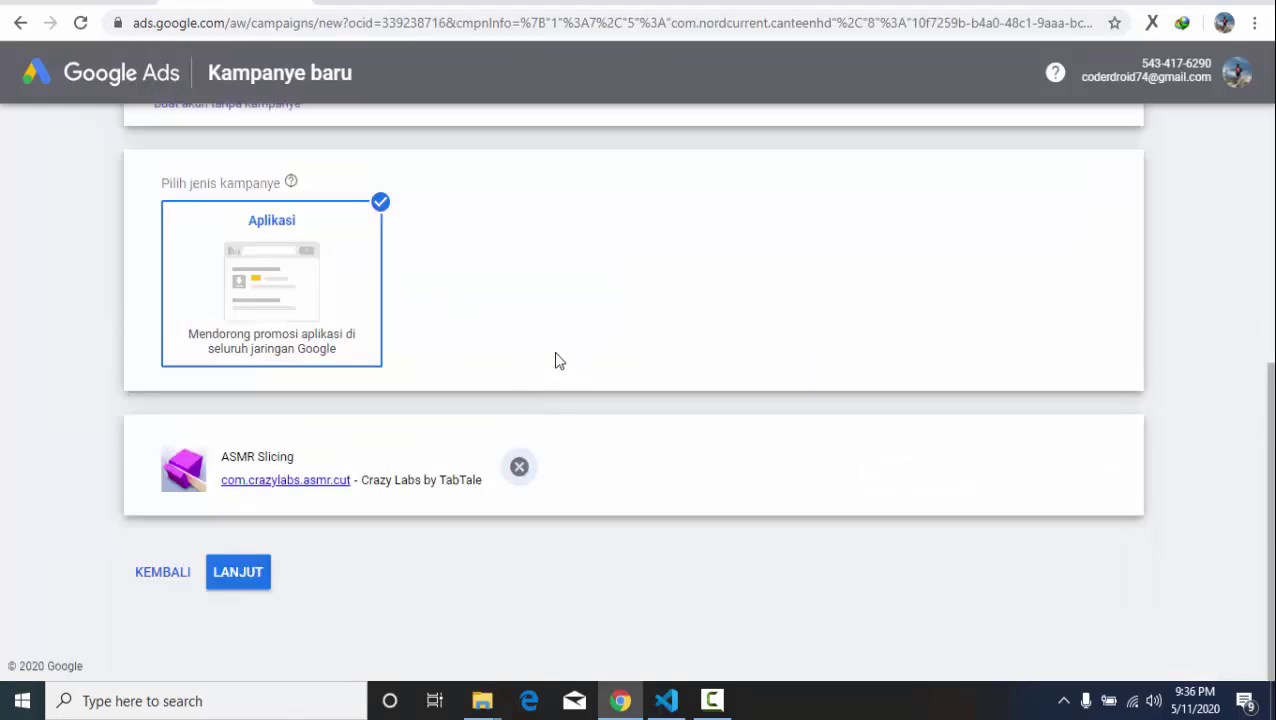
{"action": "scroll", "coordinate": [373, 383], "scroll_direction": "up", "scroll_amount": 4}
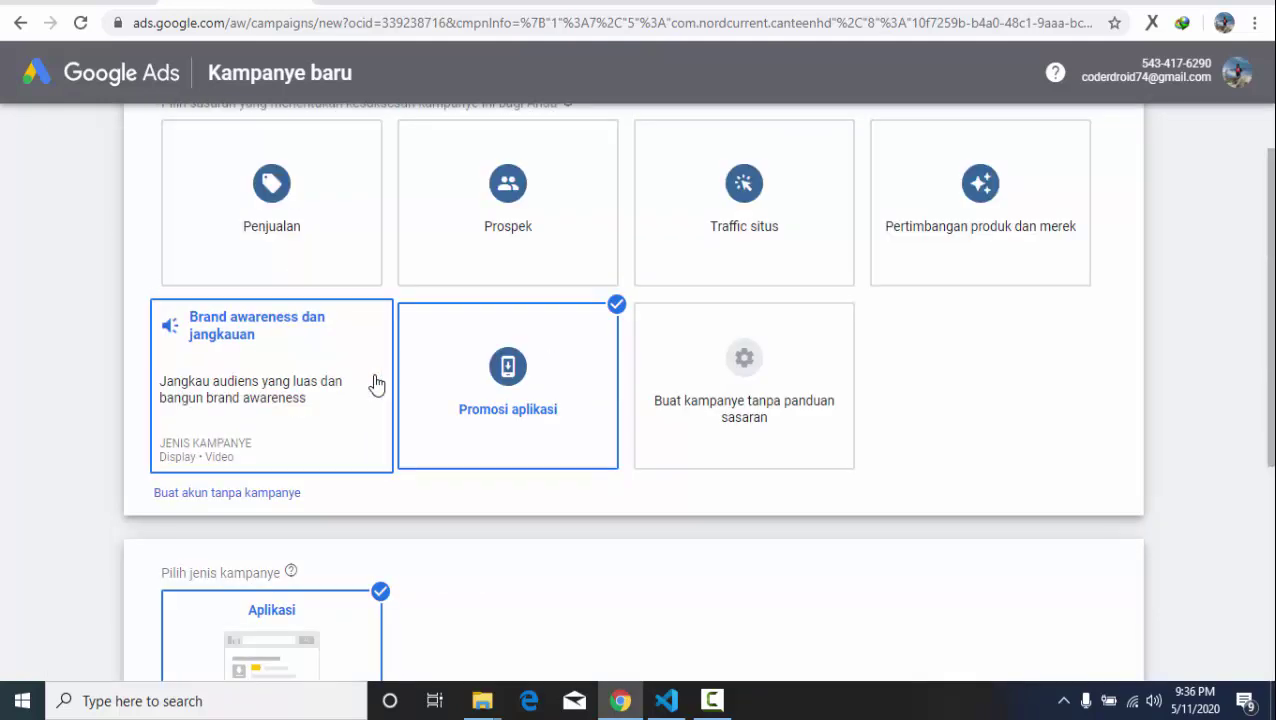
{"action": "scroll", "coordinate": [590, 558], "scroll_direction": "down", "scroll_amount": 3}
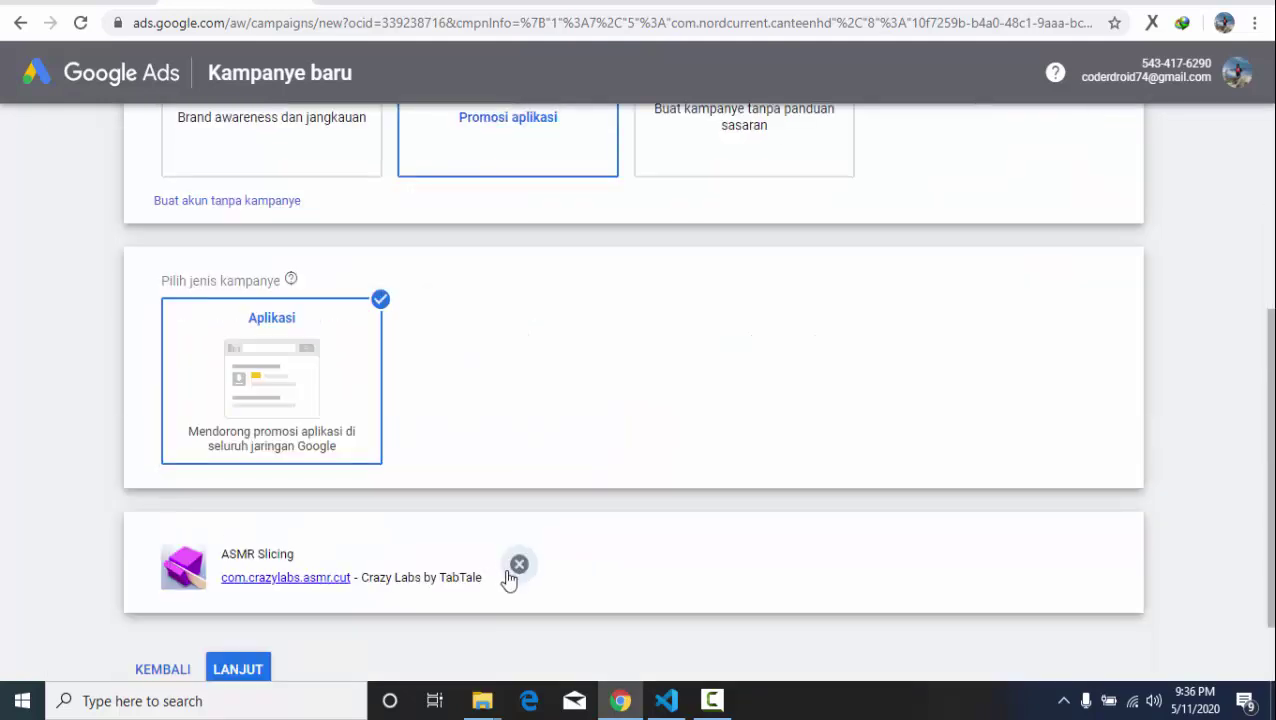
{"action": "scroll", "coordinate": [495, 550], "scroll_direction": "down", "scroll_amount": 1}
{"action": "scroll", "coordinate": [403, 561], "scroll_direction": "up", "scroll_amount": 5}
{"action": "scroll", "coordinate": [313, 447], "scroll_direction": "down", "scroll_amount": 5}
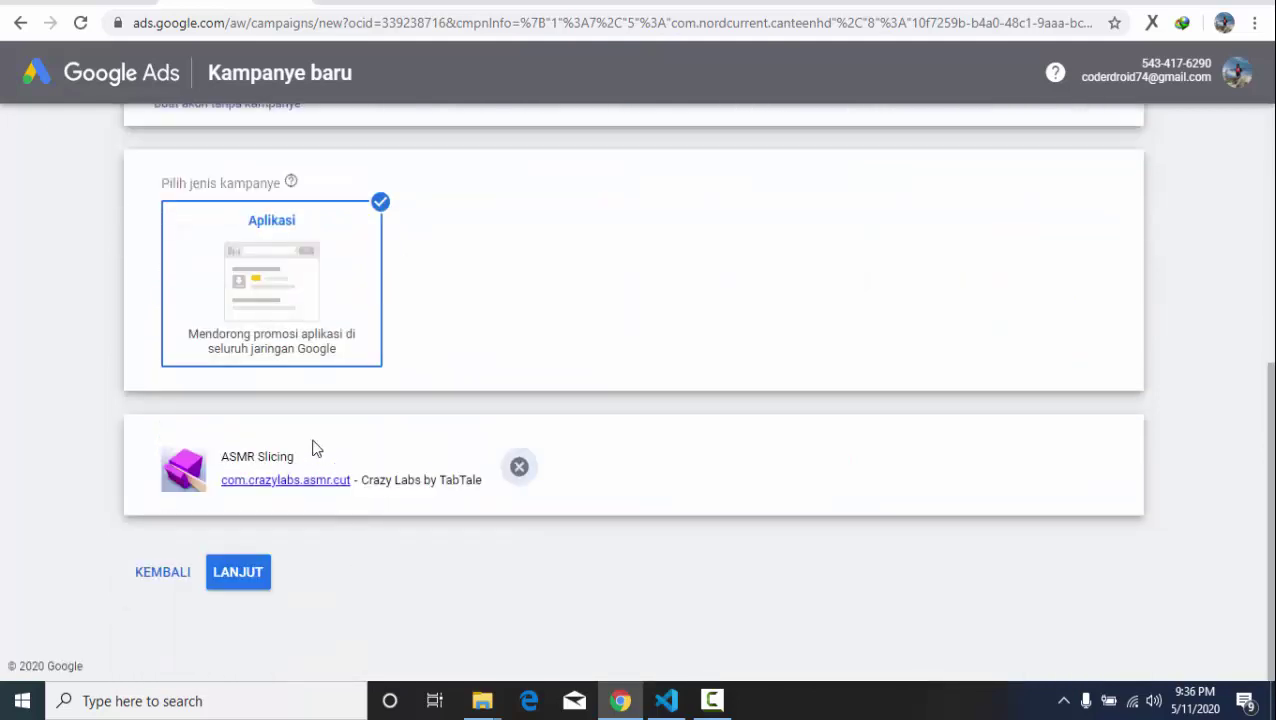
{"action": "left_click", "coordinate": [228, 572]}
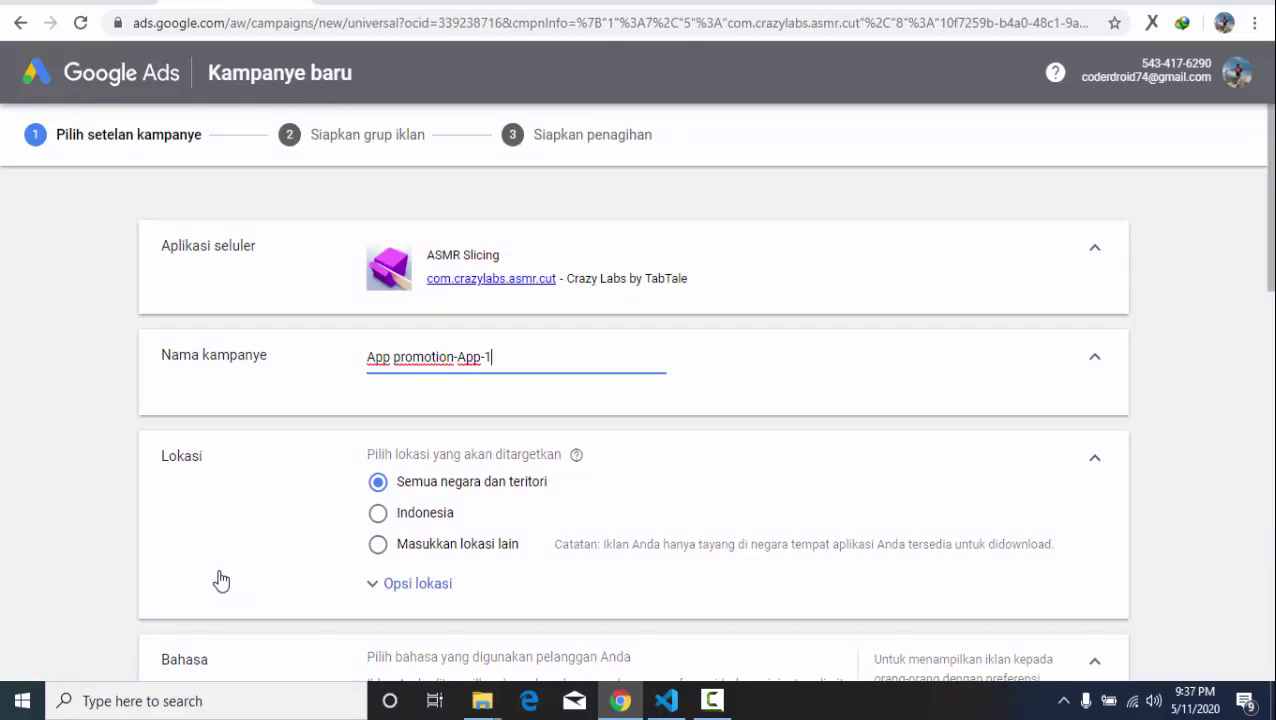
Replace the default campaign name with "Splid test Game Slicing".
{"action": "key", "text": "BackSpace"}
{"action": "key", "text": "BackSpace"}
{"action": "key", "text": "BackSpace"}
{"action": "key", "text": "BackSpace"}
{"action": "key", "text": "BackSpace"}
{"action": "key", "text": "BackSpace"}
{"action": "key", "text": "BackSpace"}
{"action": "key", "text": "BackSpace"}
{"action": "key", "text": "BackSpace"}
{"action": "key", "text": "BackSpace"}
{"action": "key", "text": "BackSpace"}
{"action": "key", "text": "BackSpace"}
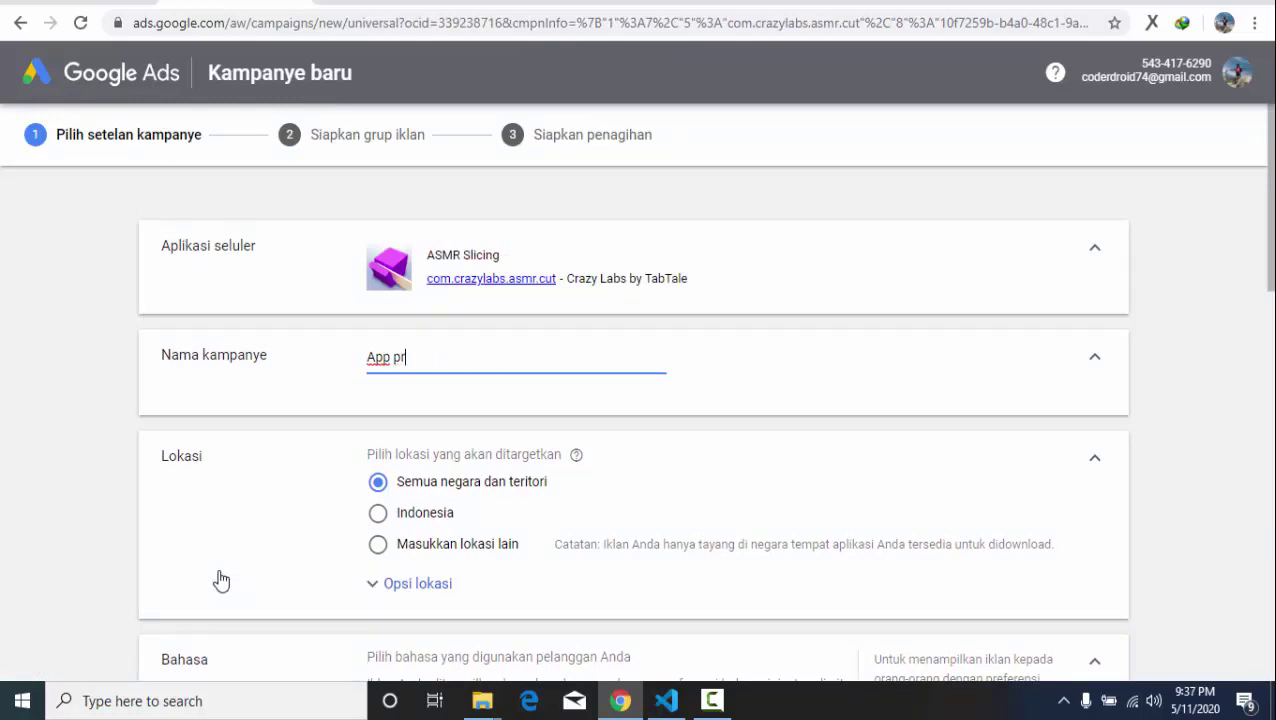
{"action": "key", "text": "BackSpace"}
{"action": "key", "text": "BackSpace"}
{"action": "key", "text": "BackSpace"}
{"action": "type", "text": "Splid test Game Slicing"}
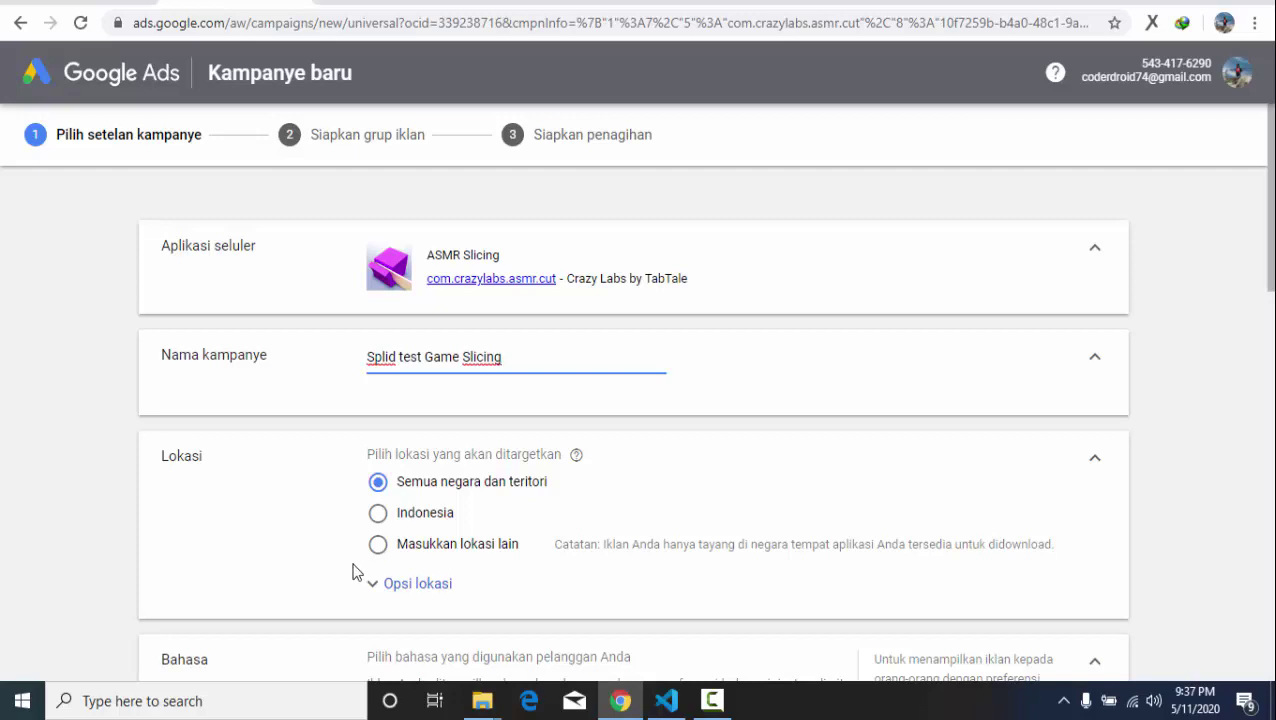
Switch location targeting to custom locations and target the country Amerika Serikat.
{"action": "scroll", "coordinate": [370, 568], "scroll_direction": "down", "scroll_amount": 1}
{"action": "mouse_move", "coordinate": [482, 700]}
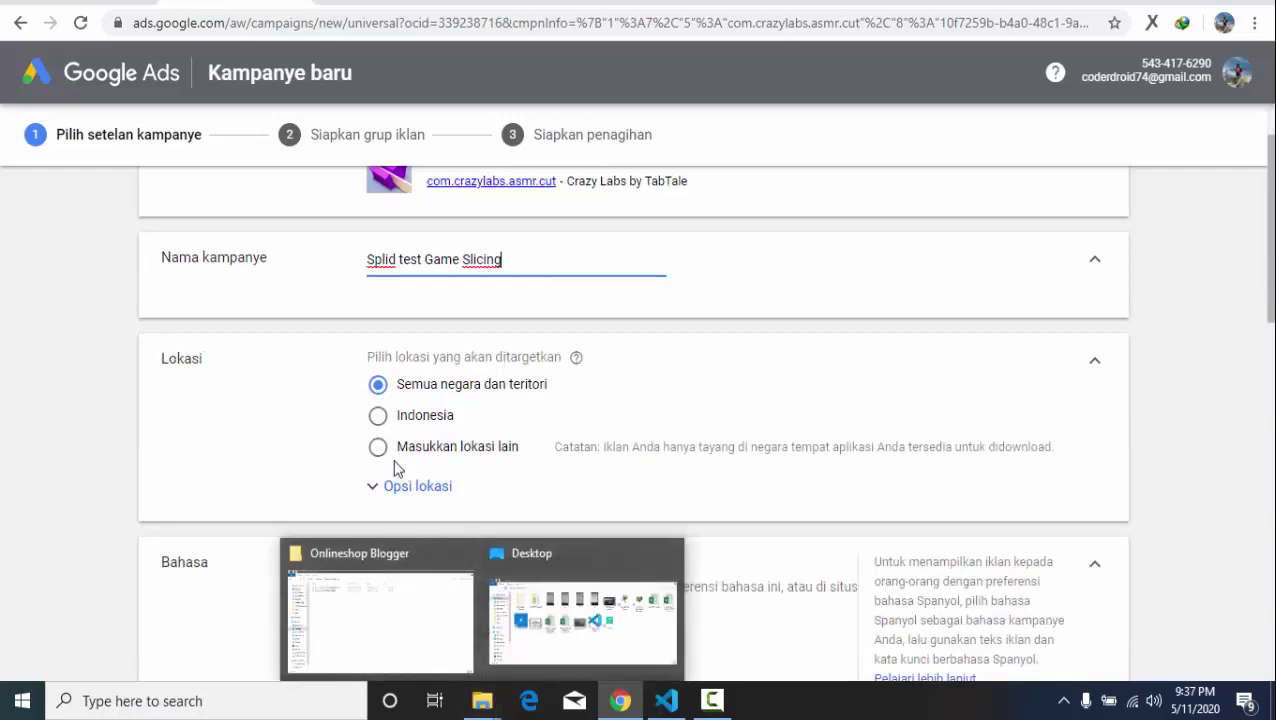
{"action": "left_click", "coordinate": [376, 447]}
{"action": "scroll", "coordinate": [525, 375], "scroll_direction": "up", "scroll_amount": 1}
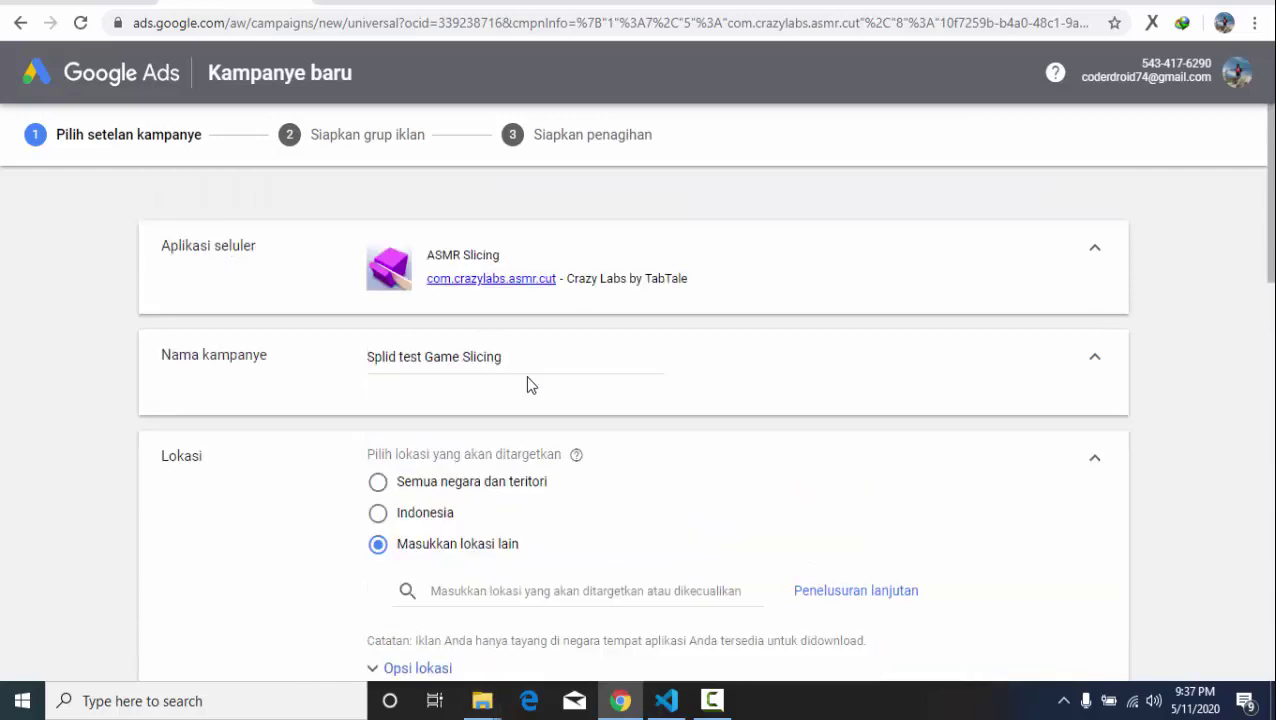
{"action": "left_click", "coordinate": [565, 588]}
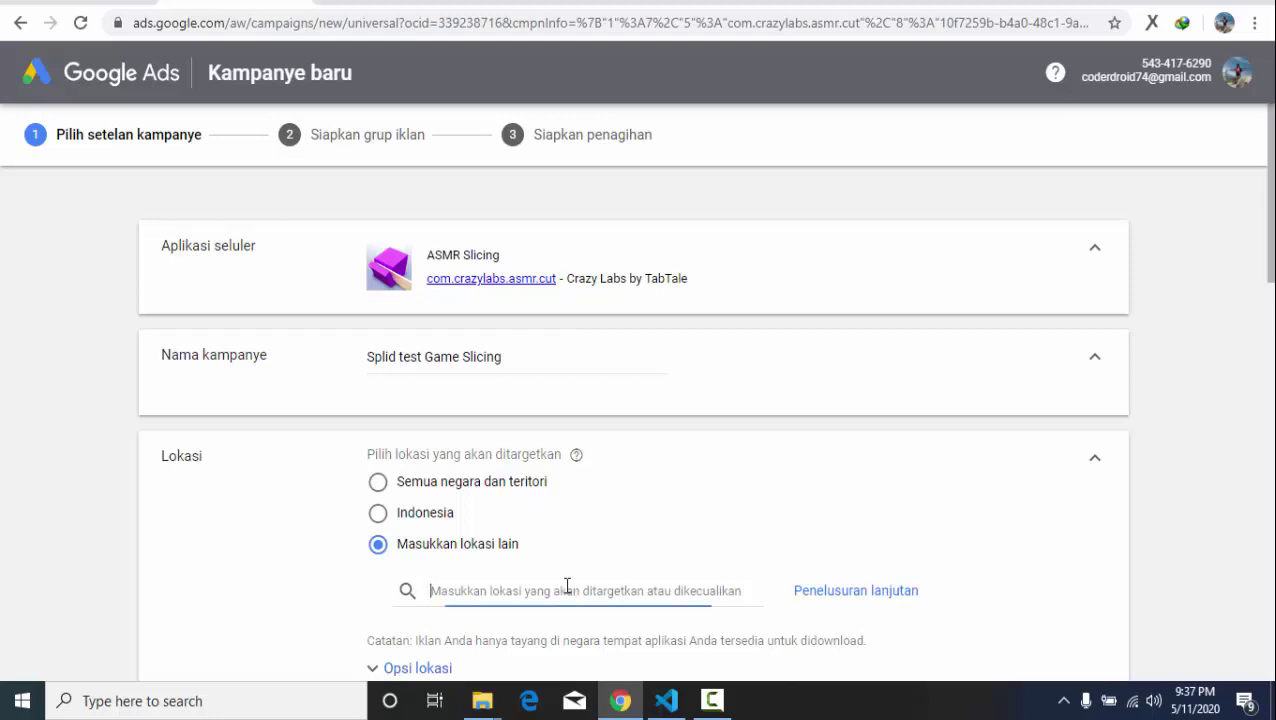
{"action": "type", "text": "us"}
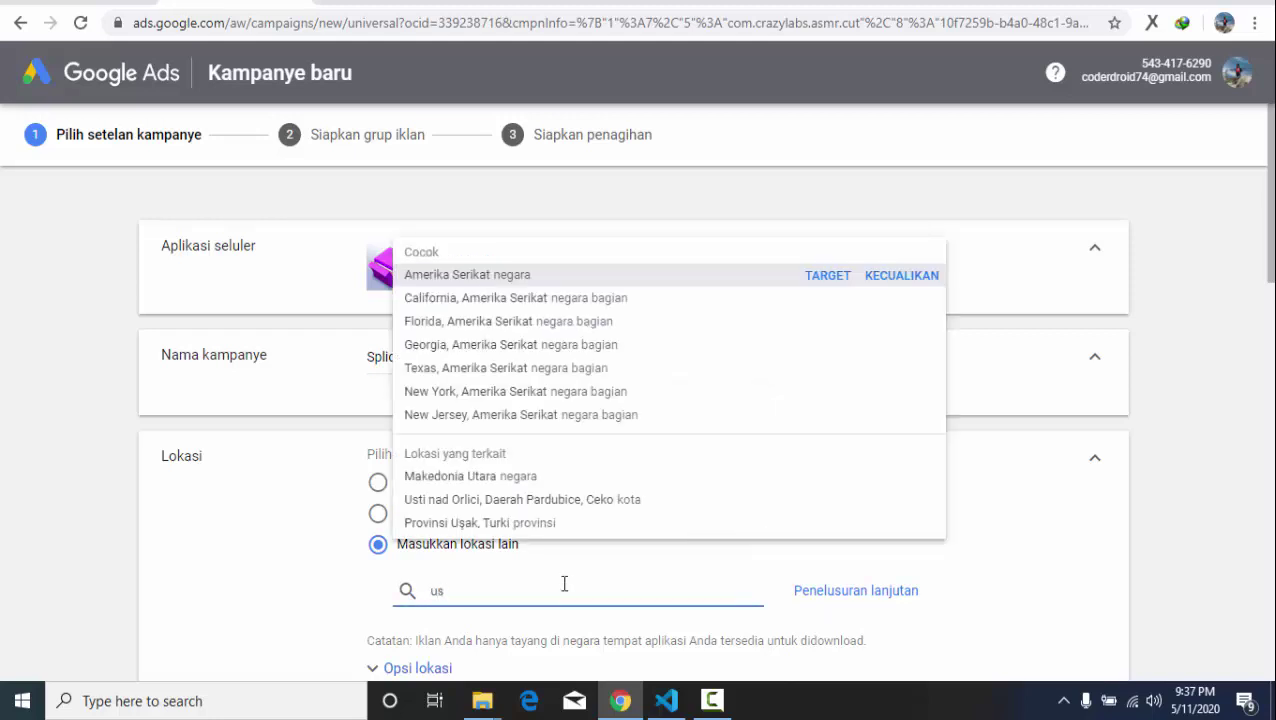
{"action": "left_click", "coordinate": [828, 275]}
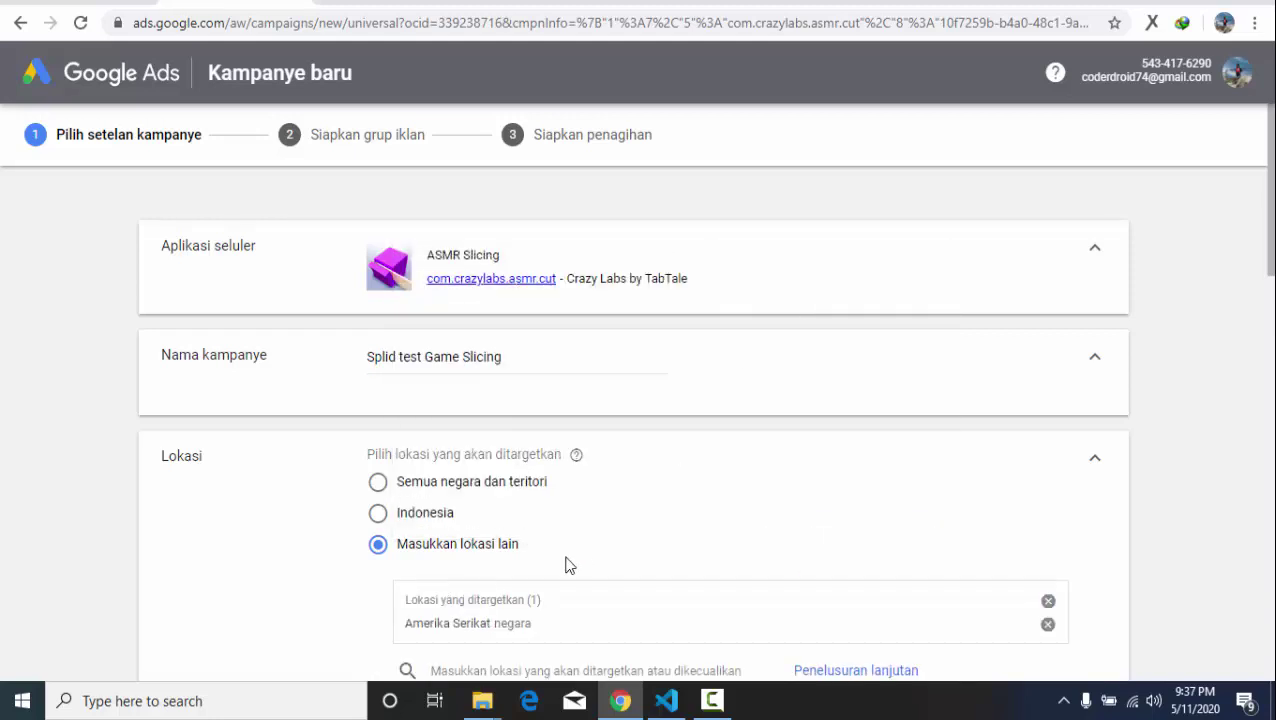
Search for the United Kingdom and England among the locations and add the province Inggris, Britania Raya as a target.
{"action": "scroll", "coordinate": [575, 530], "scroll_direction": "down", "scroll_amount": 2}
{"action": "left_click", "coordinate": [561, 476]}
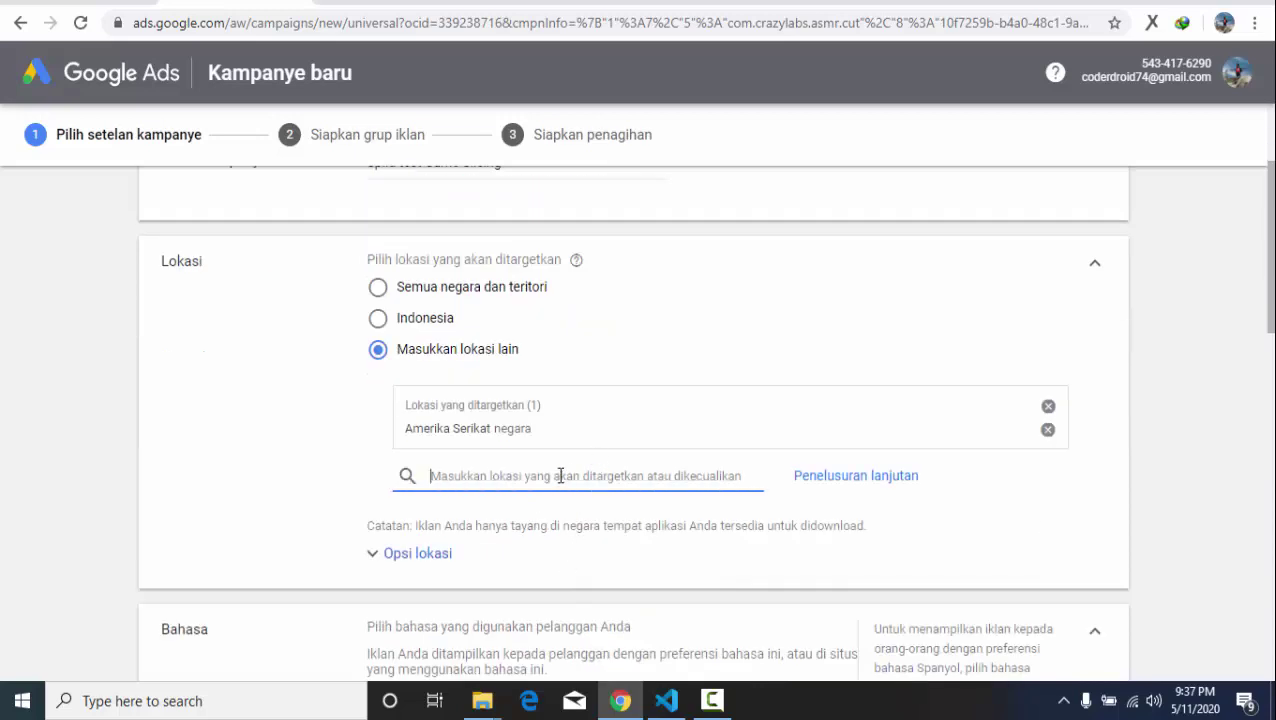
{"action": "type", "text": "uni"}
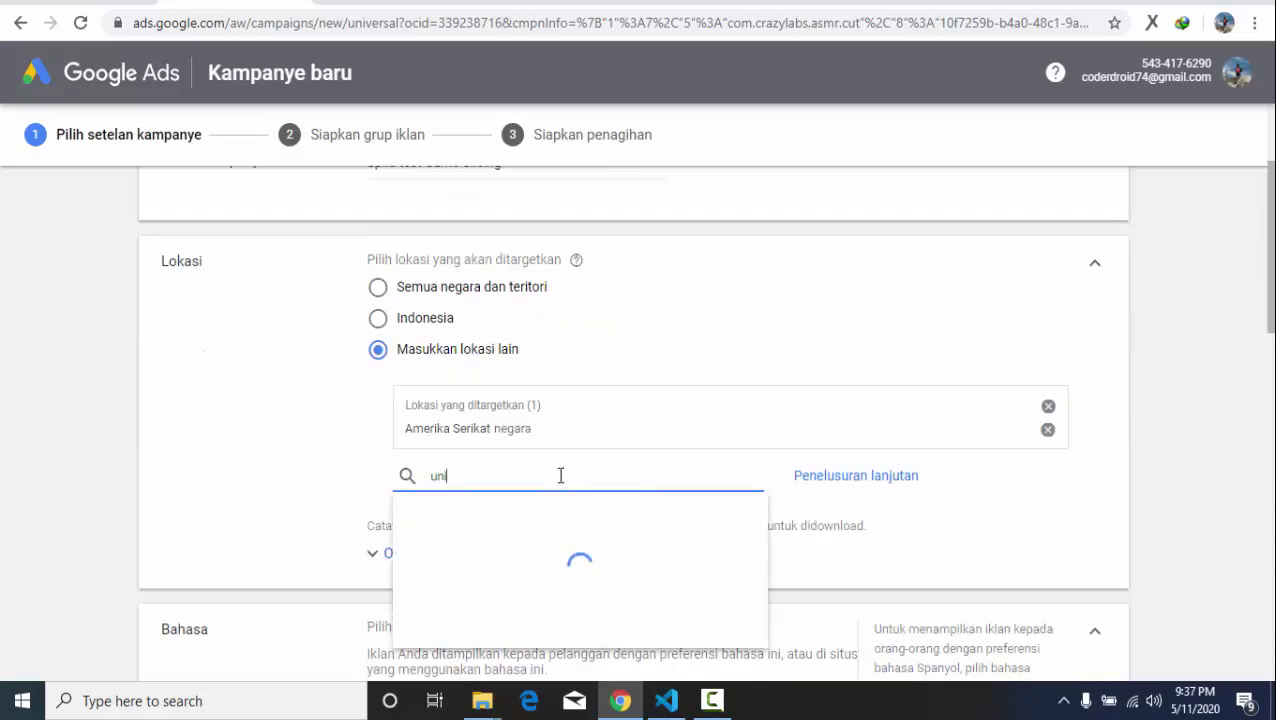
{"action": "key", "text": "BackSpace"}
{"action": "key", "text": "BackSpace"}
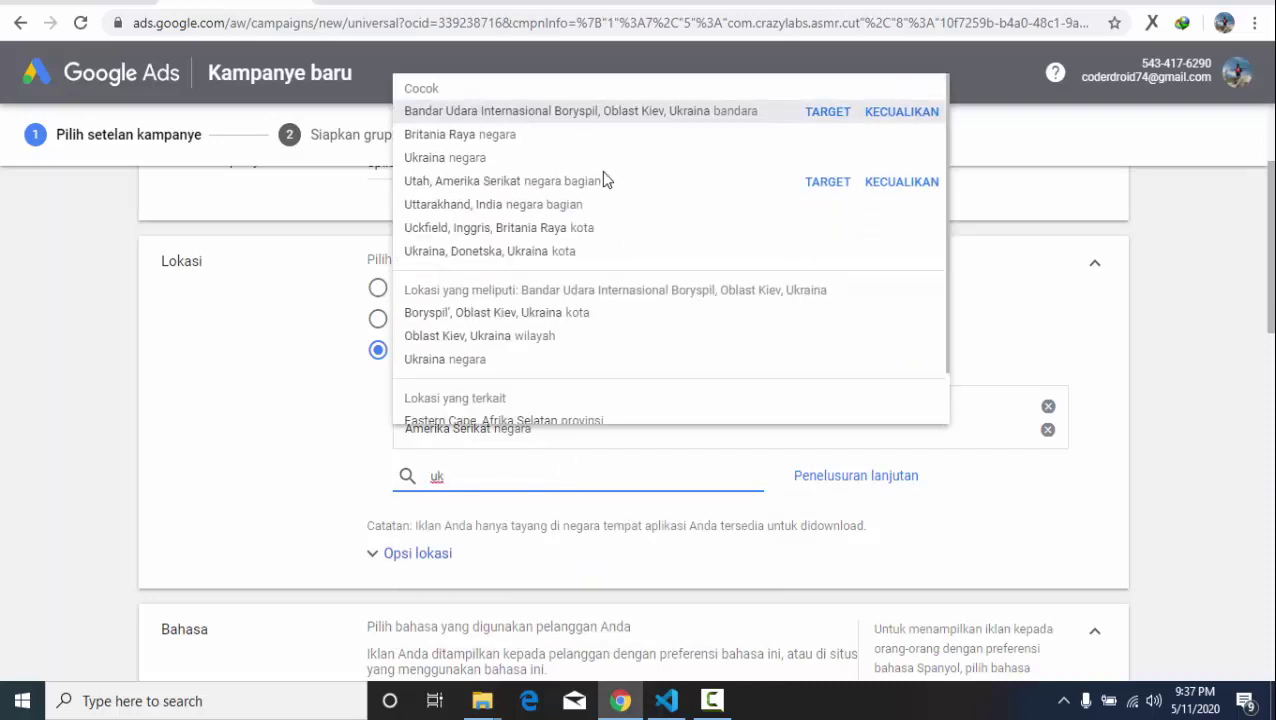
{"action": "key", "text": "BackSpace"}
{"action": "type", "text": "ni"}
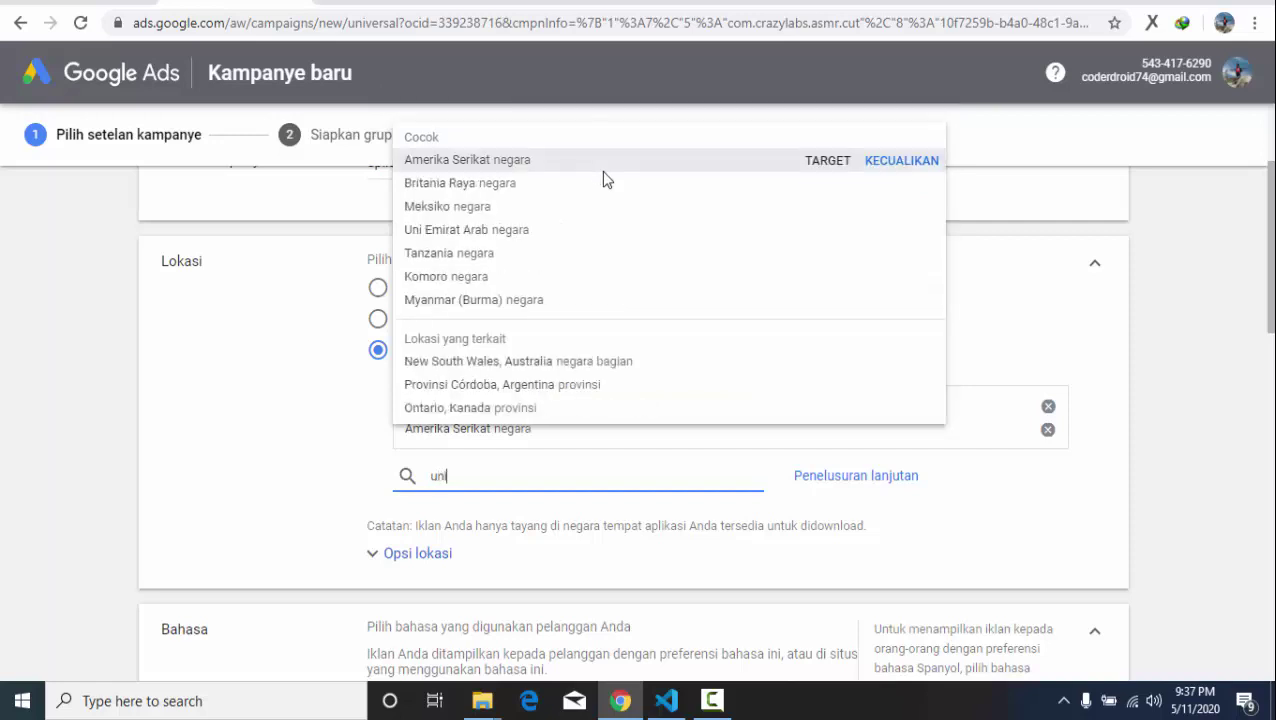
{"action": "type", "text": "ted king"}
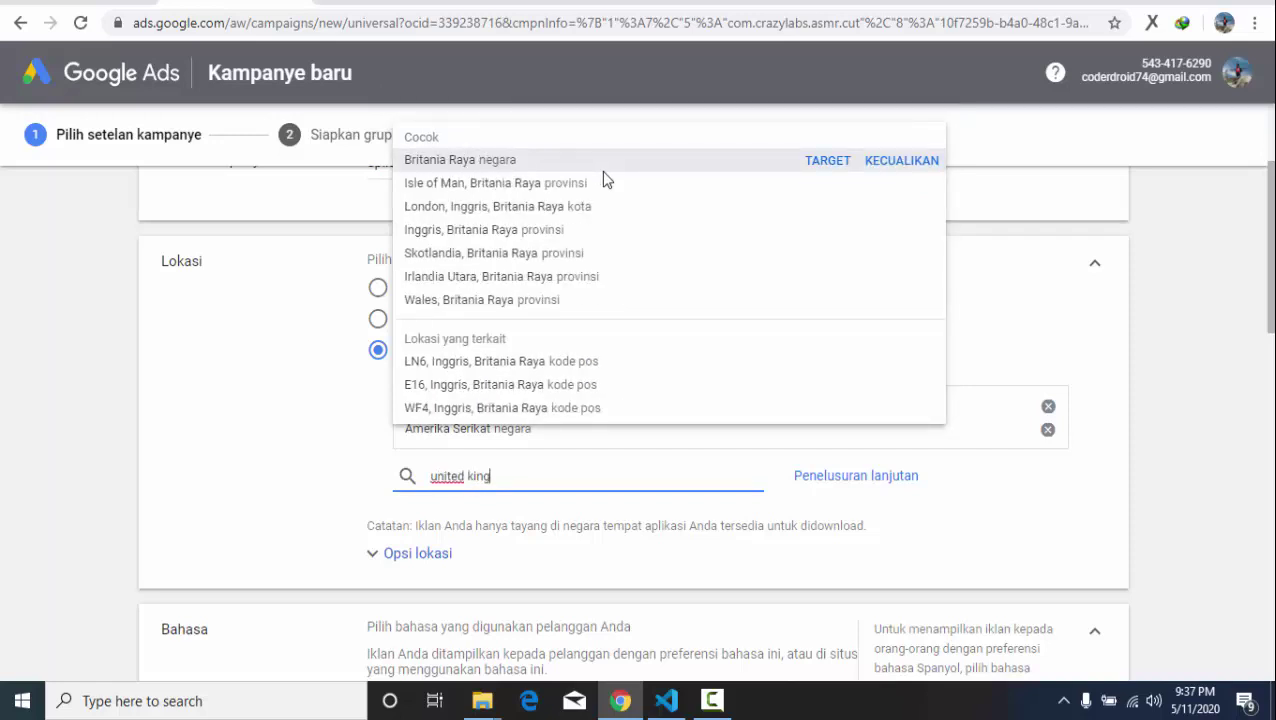
{"action": "key", "text": "ctrl+a"}
{"action": "type", "text": "engla"}
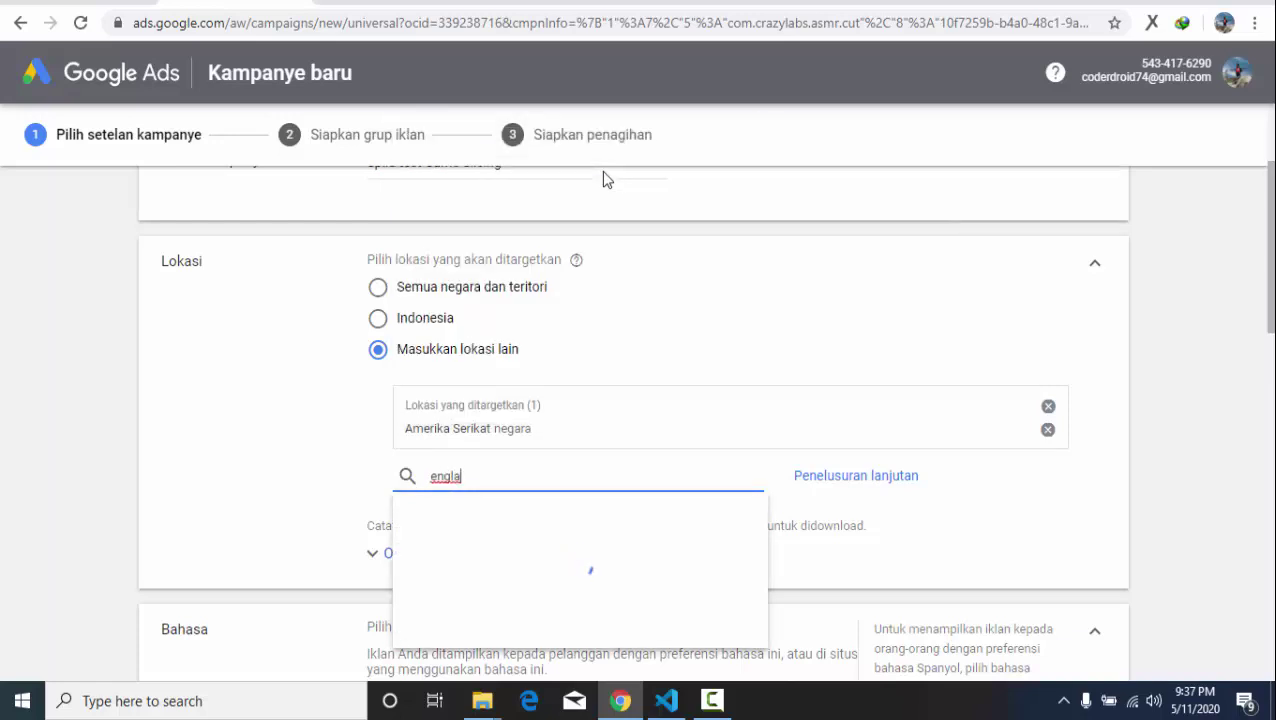
{"action": "type", "text": "ng"}
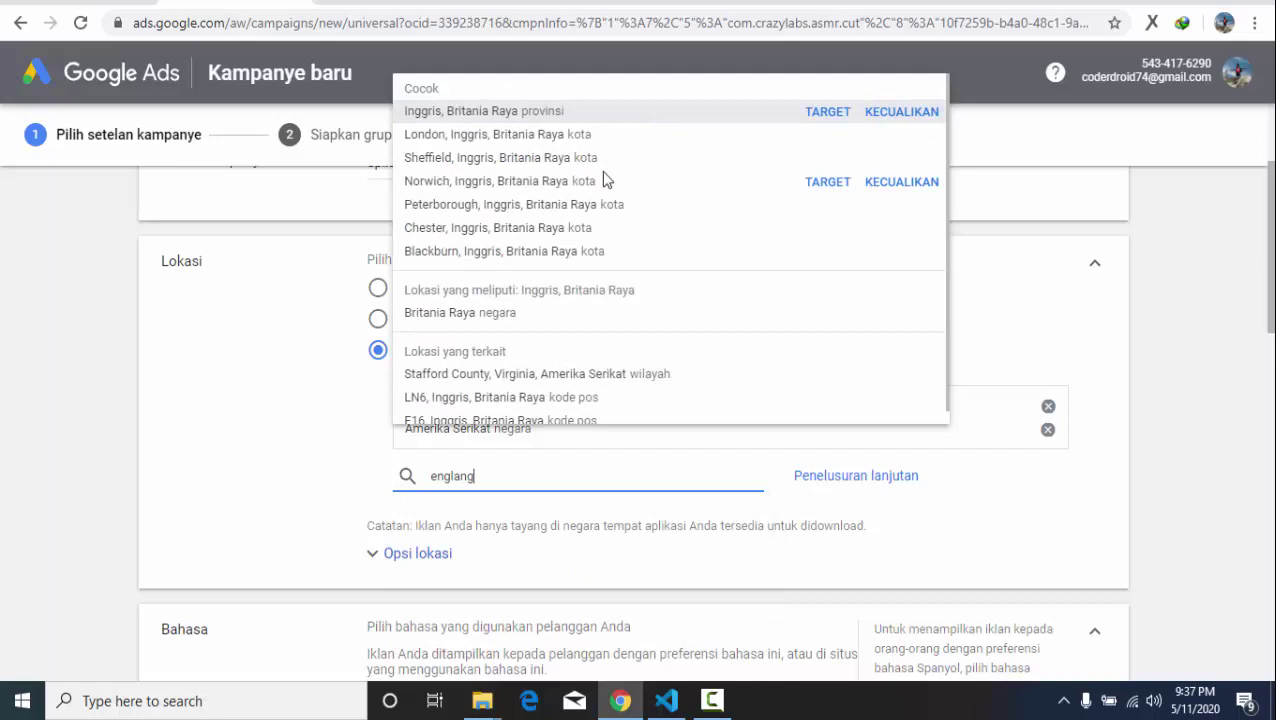
{"action": "left_click", "coordinate": [827, 112]}
Add the city London, Inggris, Britania Raya and the country Jerman to the targeted locations.
{"action": "left_click", "coordinate": [527, 497]}
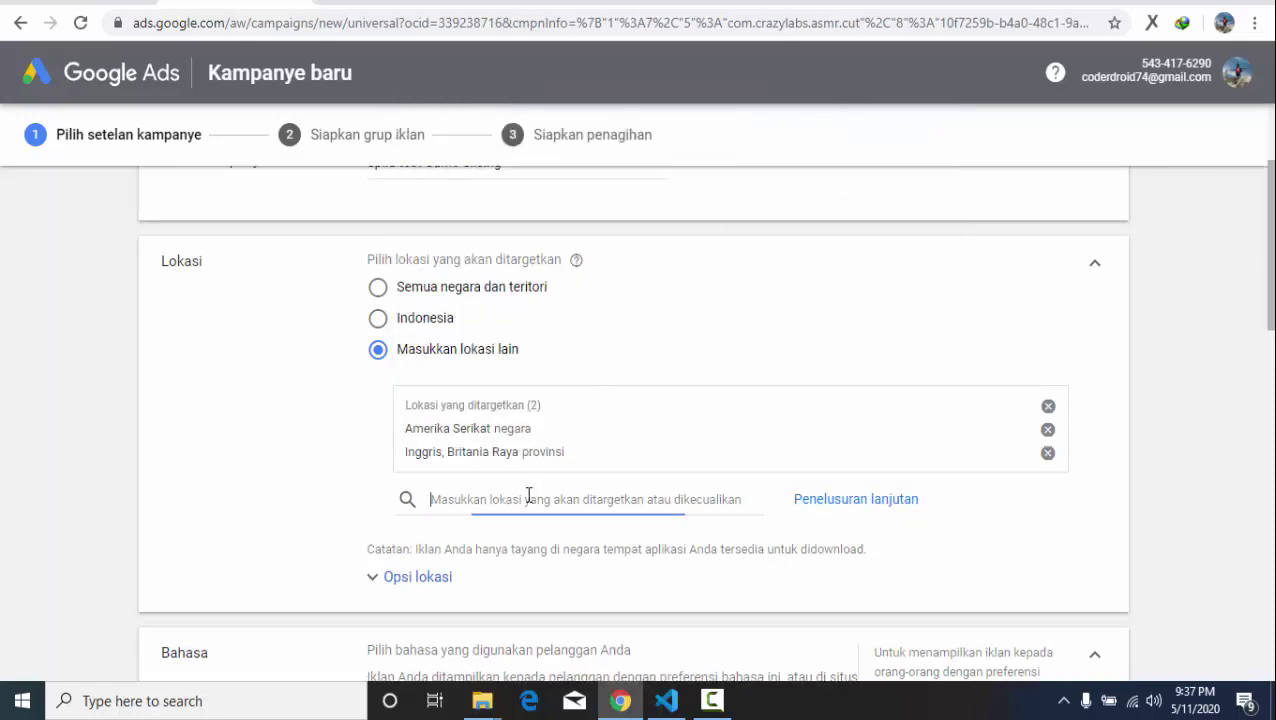
{"action": "type", "text": "londong"}
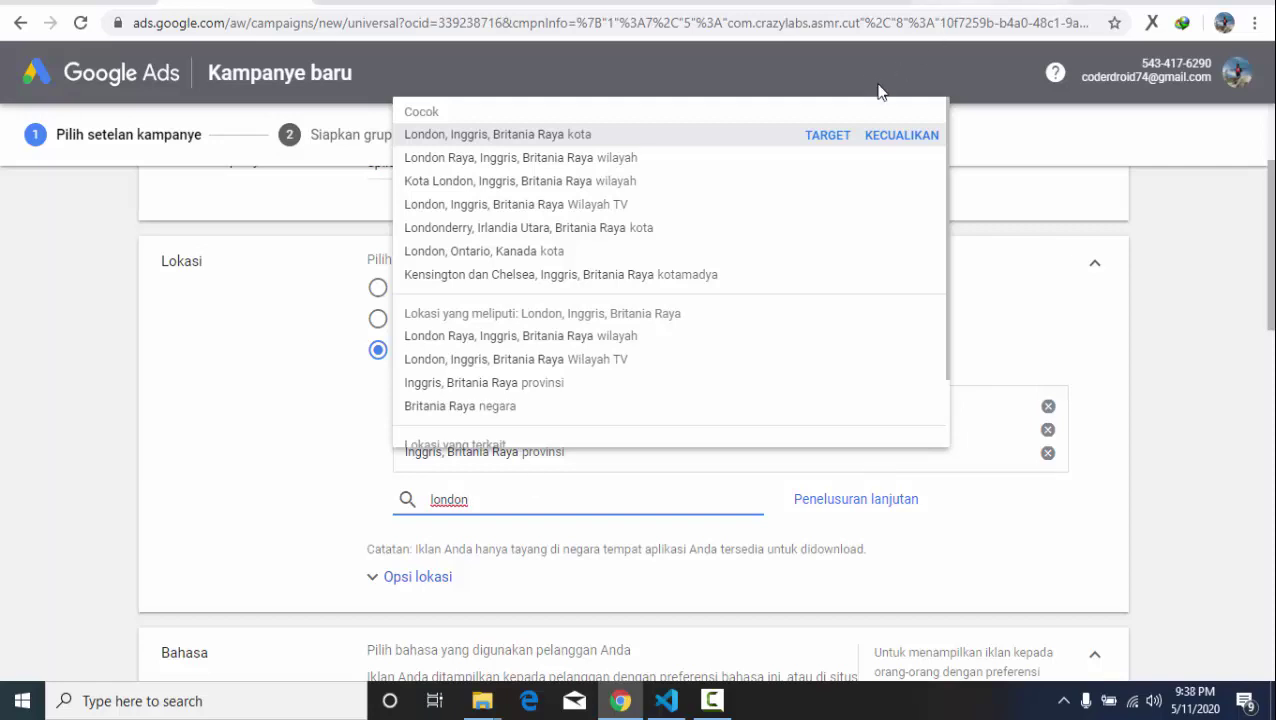
{"action": "left_click", "coordinate": [825, 135]}
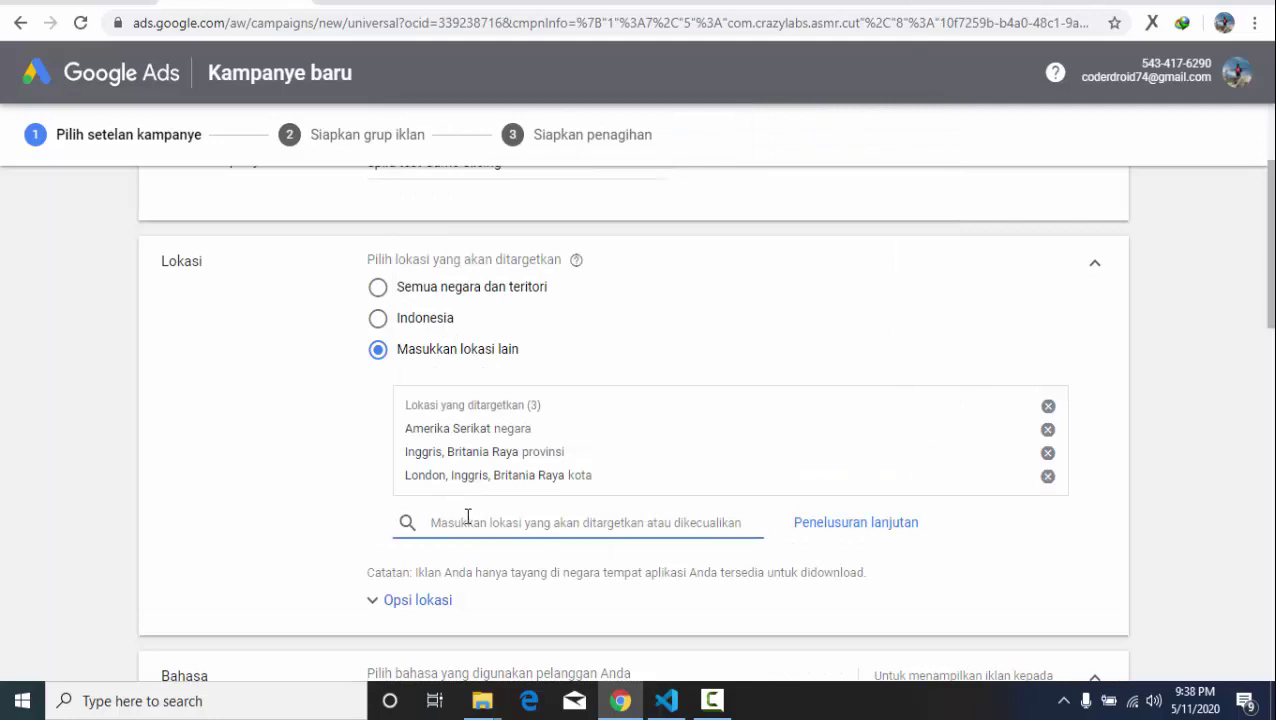
{"action": "type", "text": "german"}
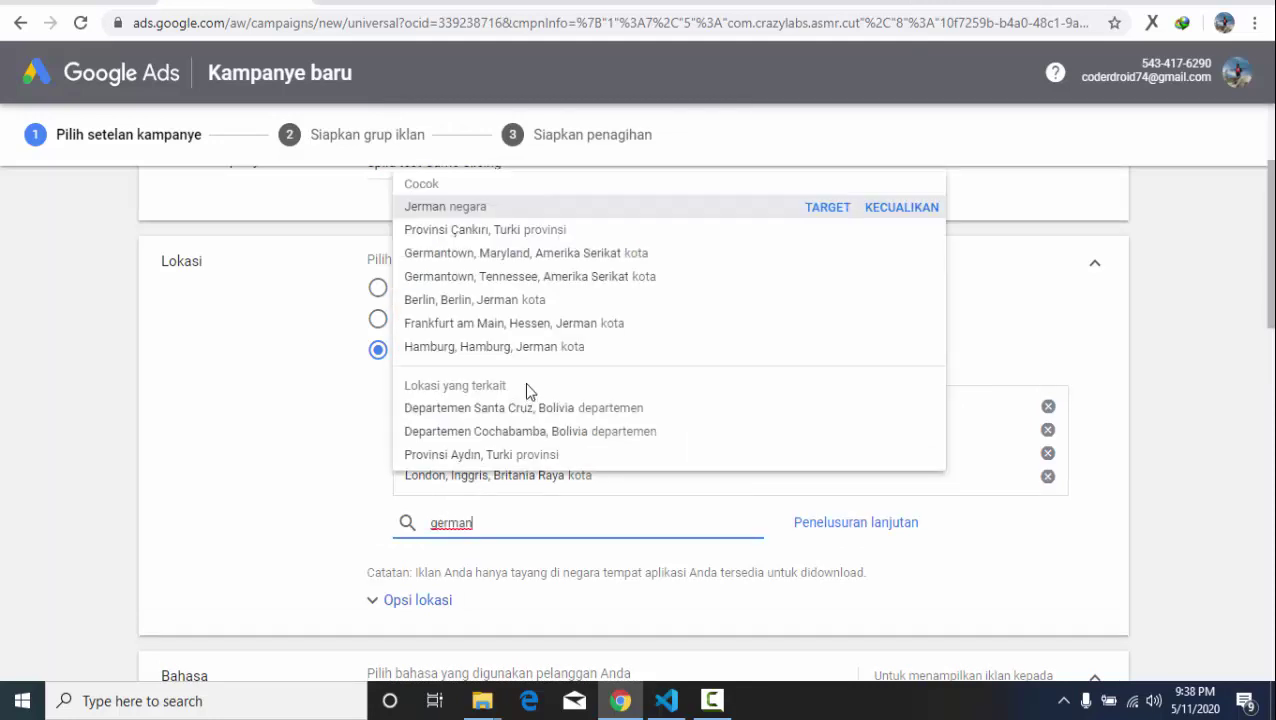
{"action": "left_click", "coordinate": [557, 206]}
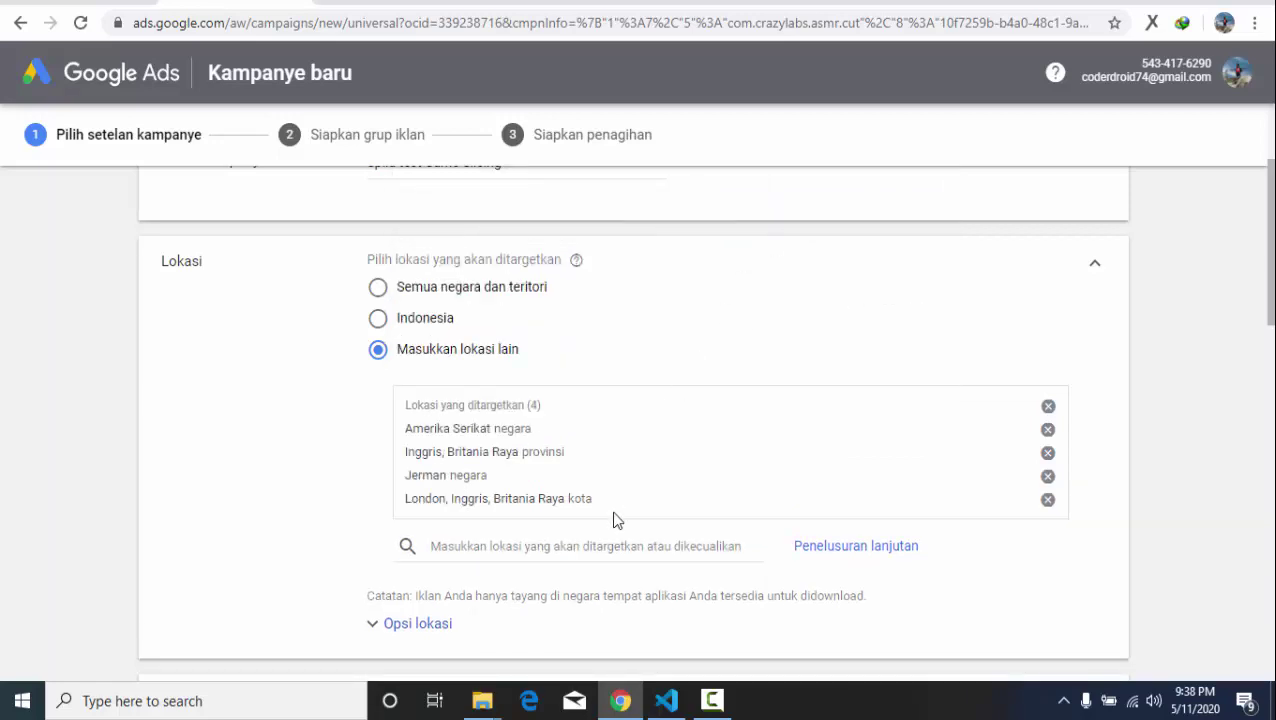
Keep Rupiah Indonesia (IDR Rp) as the budget currency and set the average daily budget to 50000.
{"action": "scroll", "coordinate": [610, 518], "scroll_direction": "down", "scroll_amount": 4}
{"action": "scroll", "coordinate": [620, 510], "scroll_direction": "up", "scroll_amount": 5}
{"action": "scroll", "coordinate": [628, 503], "scroll_direction": "down", "scroll_amount": 5}
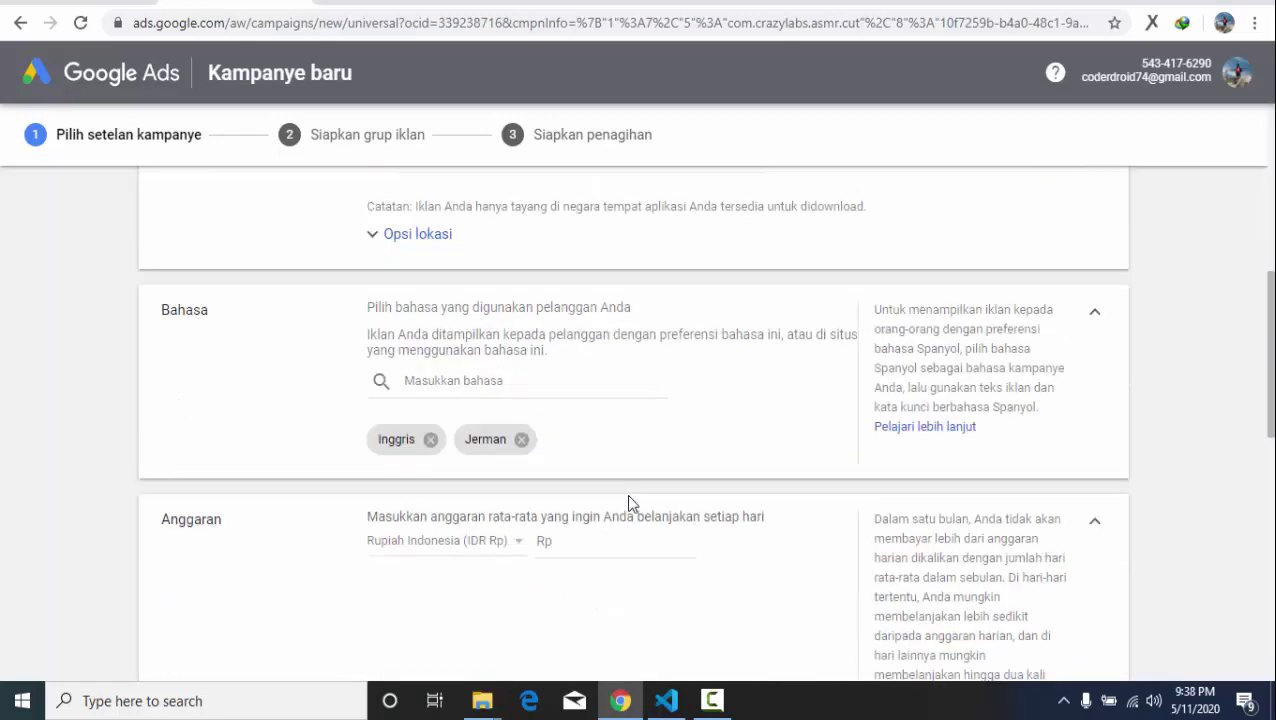
{"action": "scroll", "coordinate": [628, 498], "scroll_direction": "down", "scroll_amount": 3}
{"action": "scroll", "coordinate": [625, 500], "scroll_direction": "up", "scroll_amount": 2}
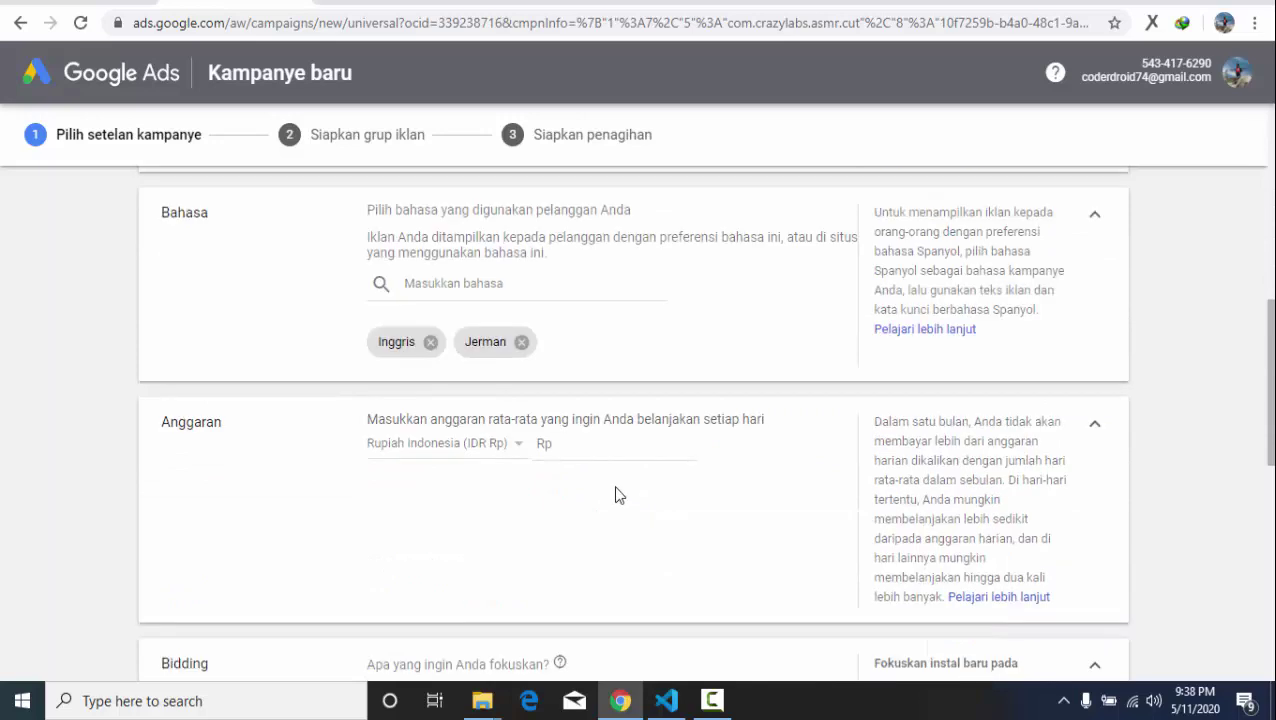
{"action": "left_click", "coordinate": [405, 446]}
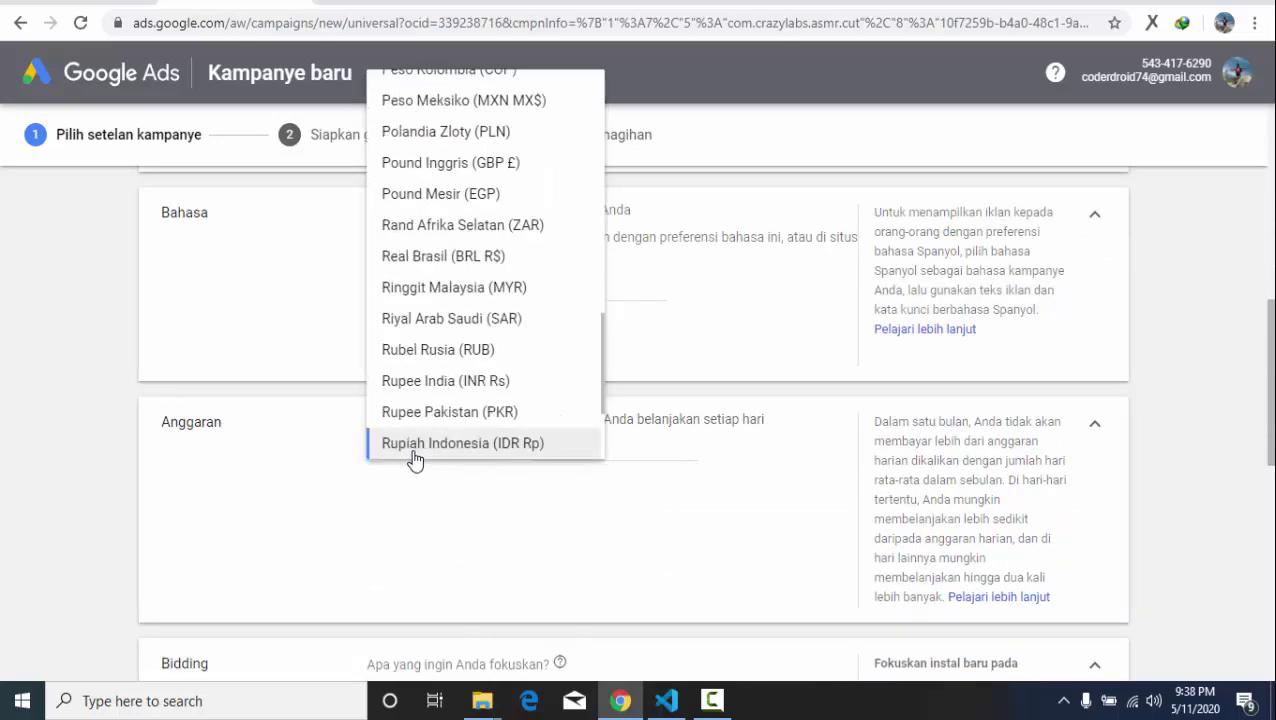
{"action": "left_click", "coordinate": [513, 446]}
{"action": "left_click", "coordinate": [627, 450]}
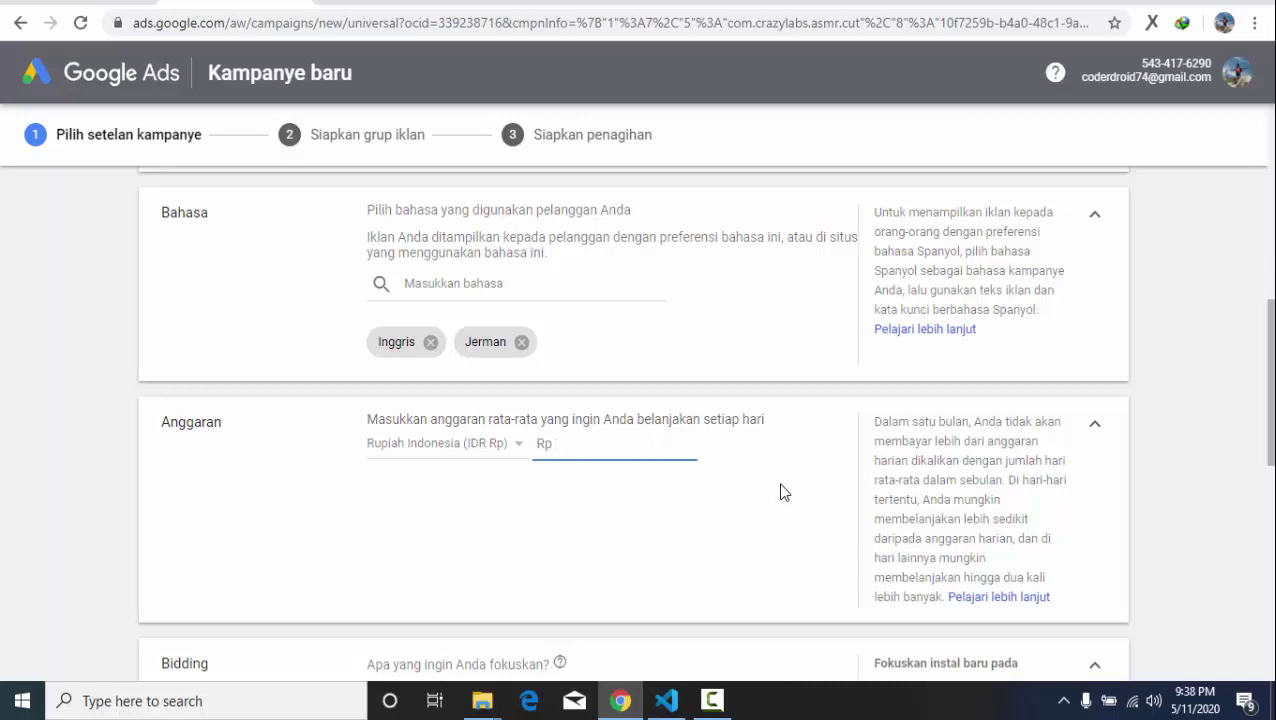
{"action": "type", "text": "50000"}
Set the target cost per install to Rp 700 in the bidding section, keeping Semua pengguna as the targeted users.
{"action": "scroll", "coordinate": [784, 440], "scroll_direction": "down", "scroll_amount": 3}
{"action": "scroll", "coordinate": [782, 443], "scroll_direction": "down", "scroll_amount": 1}
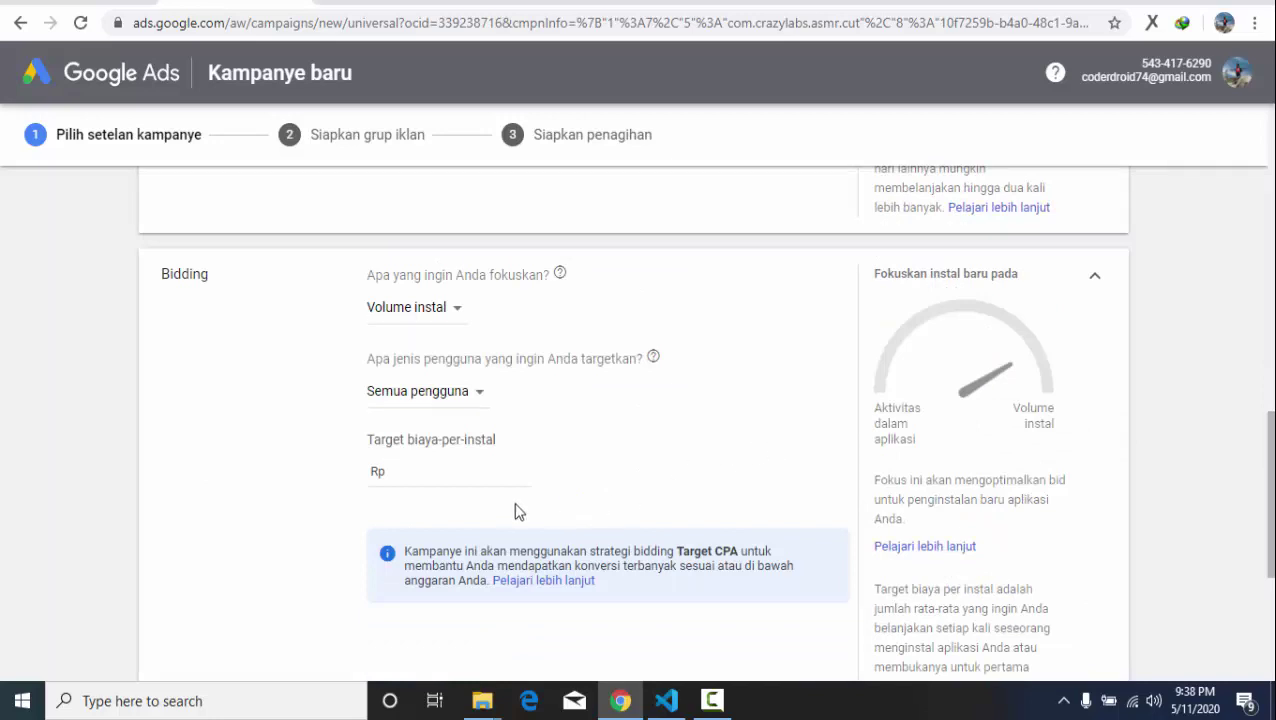
{"action": "left_click", "coordinate": [485, 468]}
{"action": "left_click", "coordinate": [466, 396]}
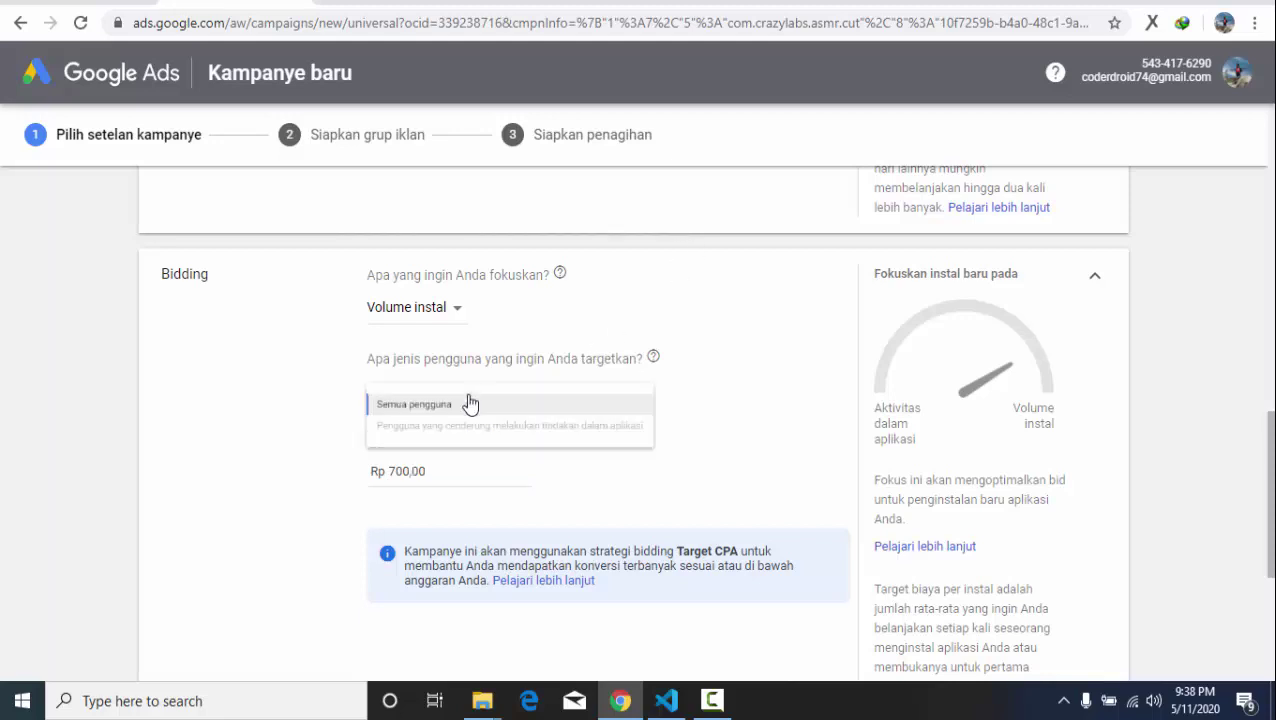
{"action": "left_click", "coordinate": [482, 422]}
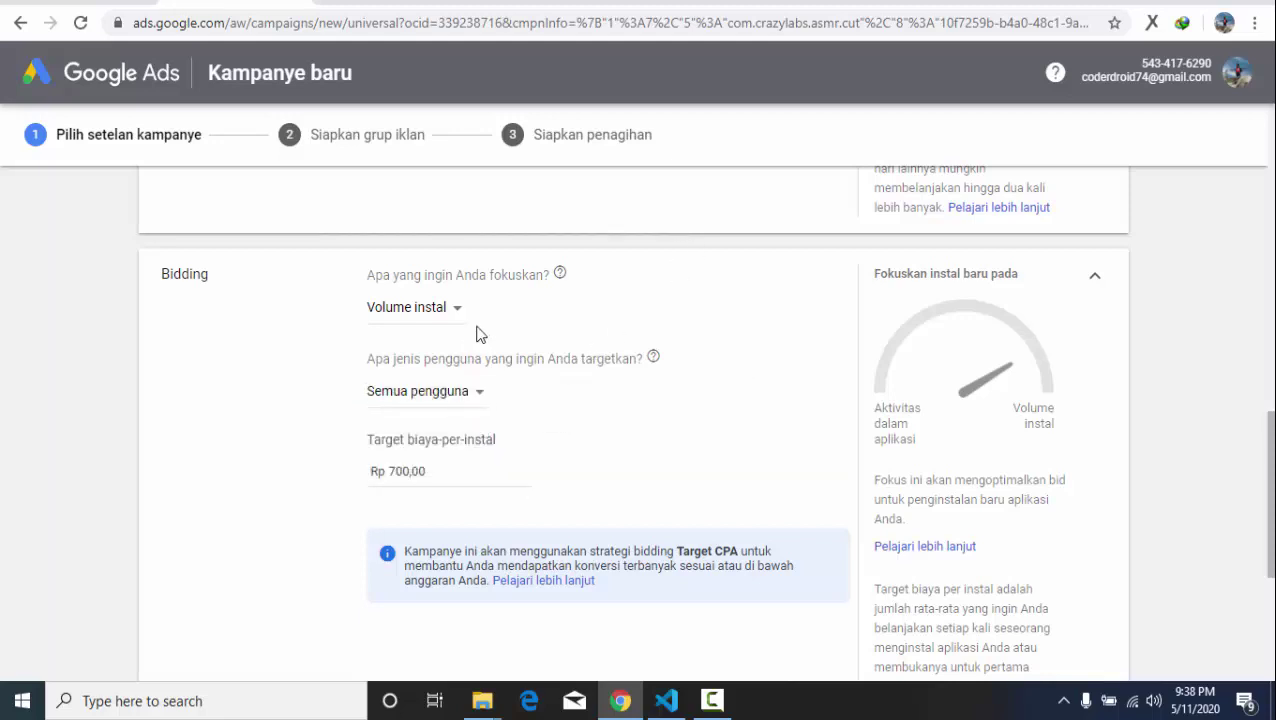
Review the location, language, budget and bidding settings, and save the campaign settings to continue to the ad group setup.
{"action": "scroll", "coordinate": [526, 390], "scroll_direction": "down", "scroll_amount": 3}
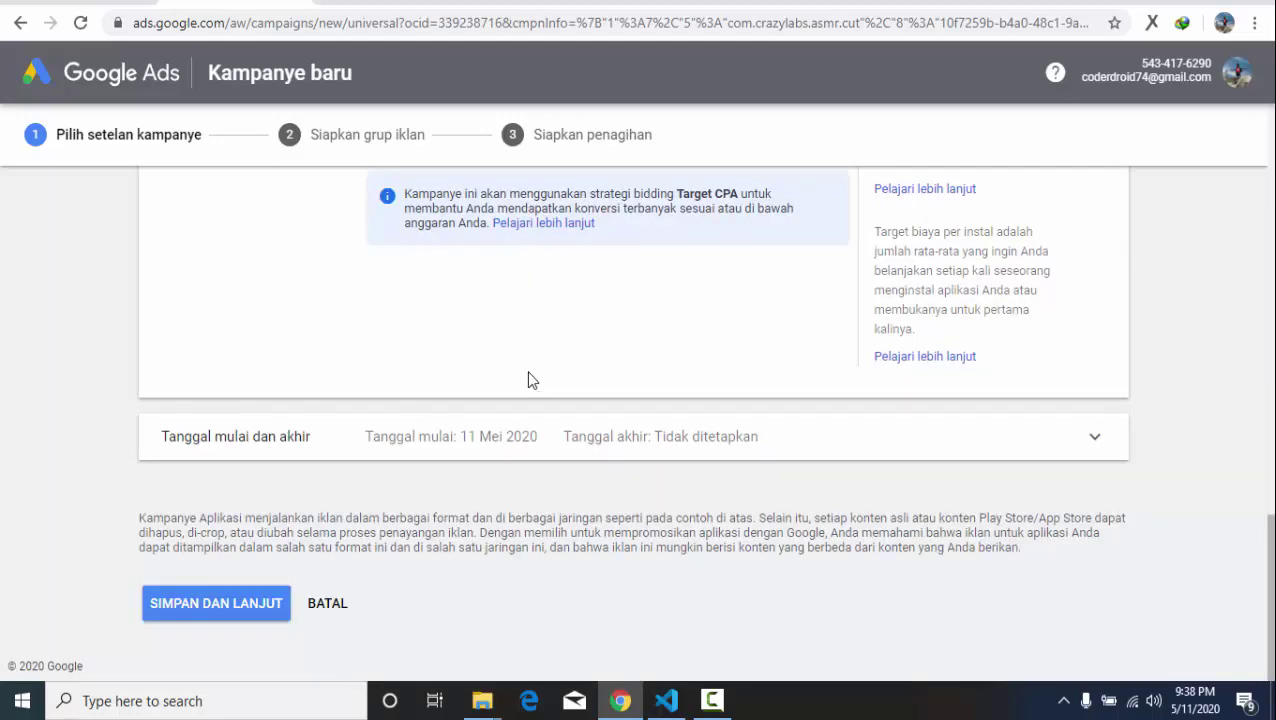
{"action": "scroll", "coordinate": [530, 375], "scroll_direction": "up", "scroll_amount": 5}
{"action": "scroll", "coordinate": [538, 367], "scroll_direction": "up", "scroll_amount": 2}
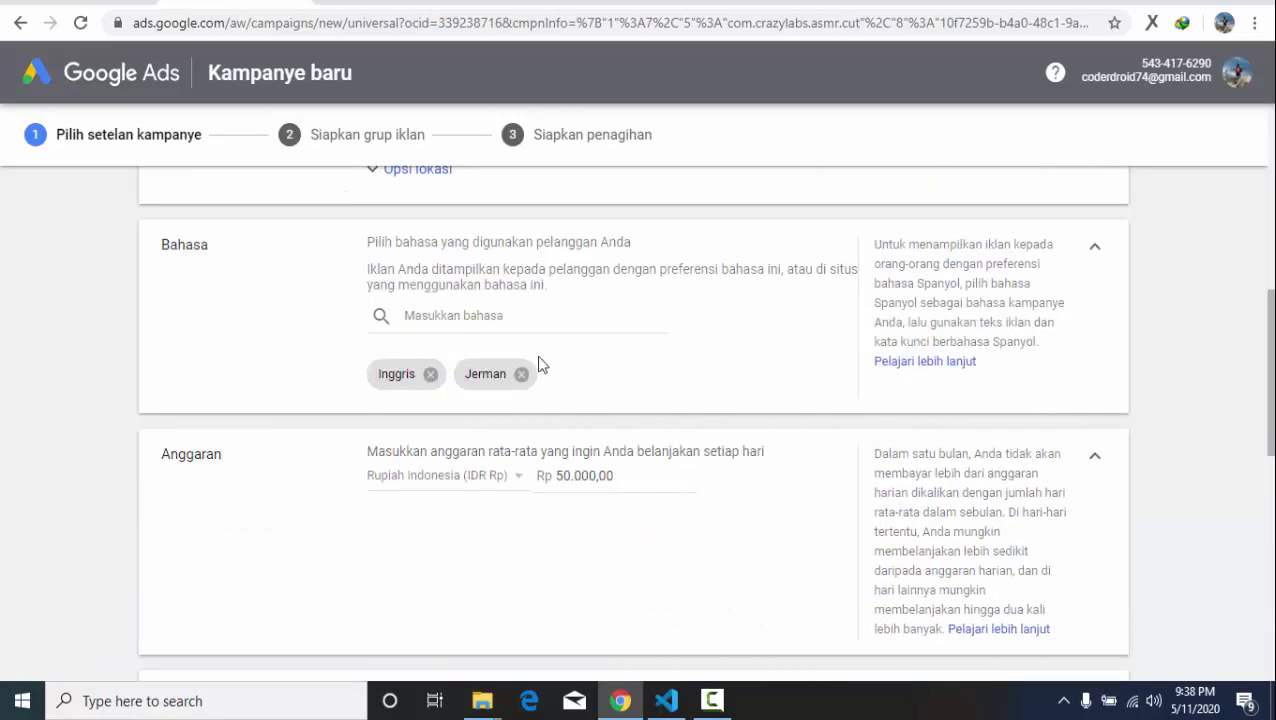
{"action": "scroll", "coordinate": [541, 358], "scroll_direction": "down", "scroll_amount": 8}
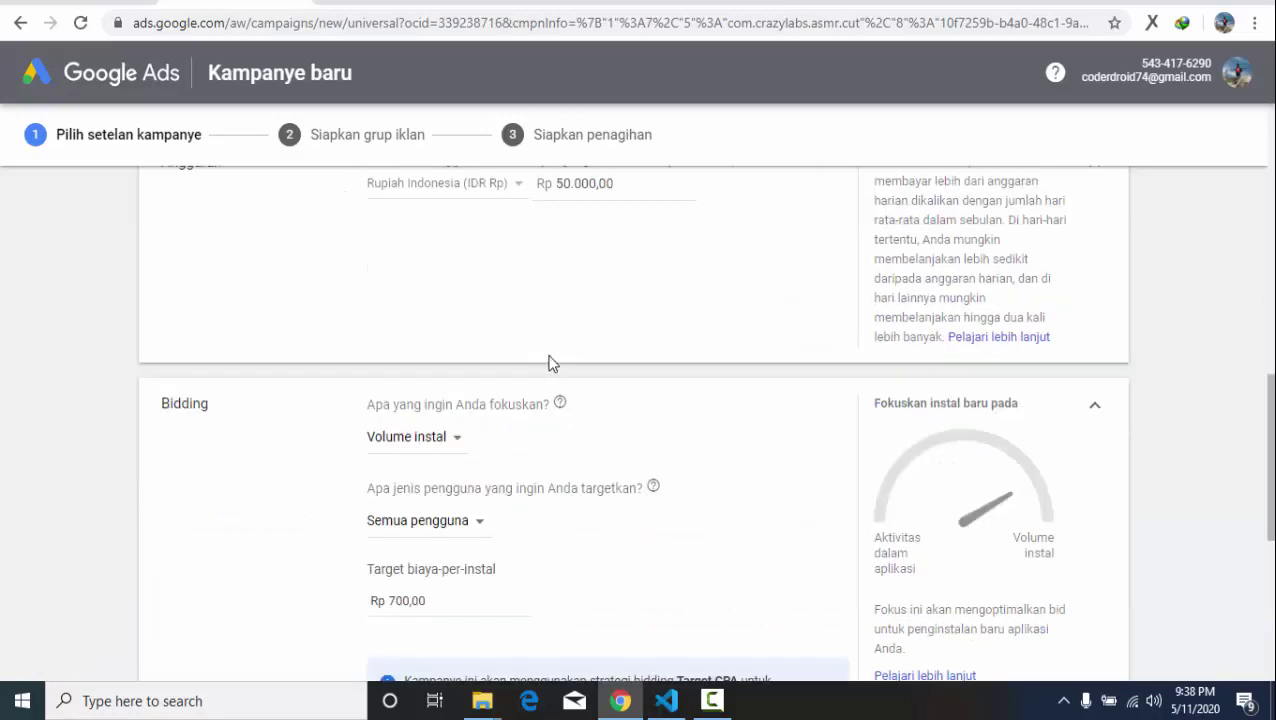
{"action": "scroll", "coordinate": [555, 360], "scroll_direction": "up", "scroll_amount": 9}
{"action": "scroll", "coordinate": [559, 368], "scroll_direction": "down", "scroll_amount": 10}
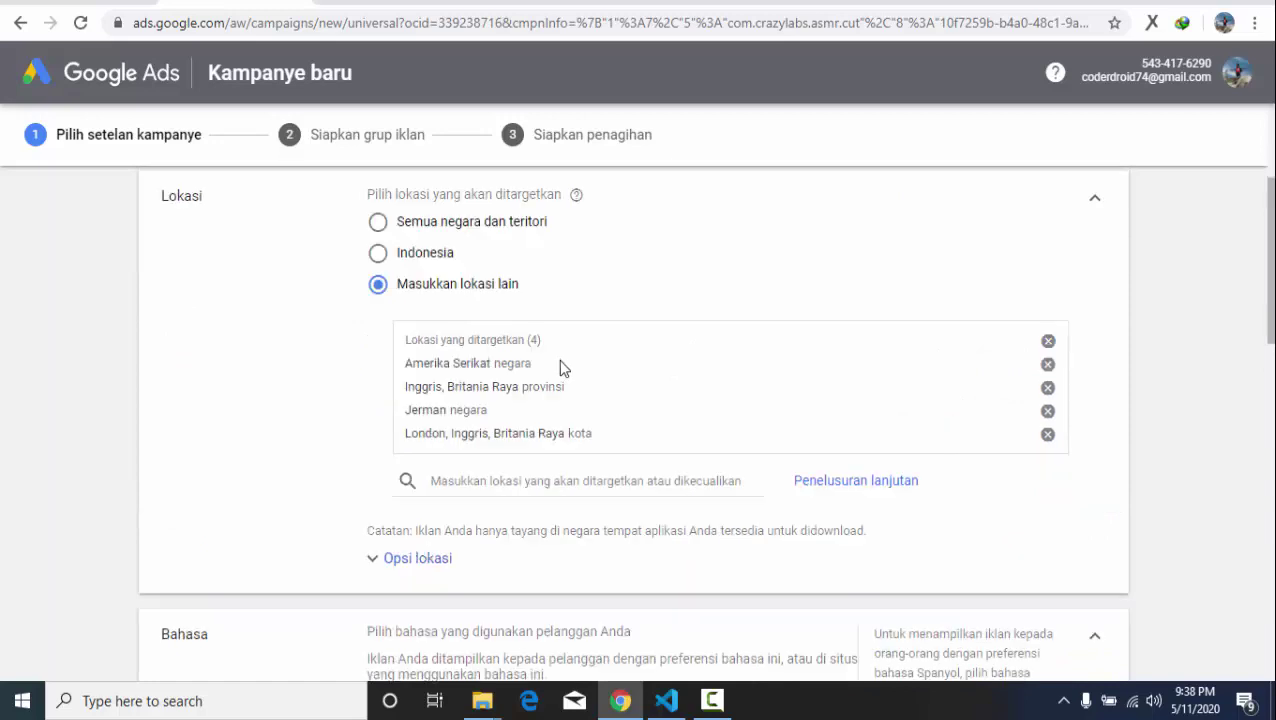
{"action": "scroll", "coordinate": [572, 386], "scroll_direction": "down", "scroll_amount": 3}
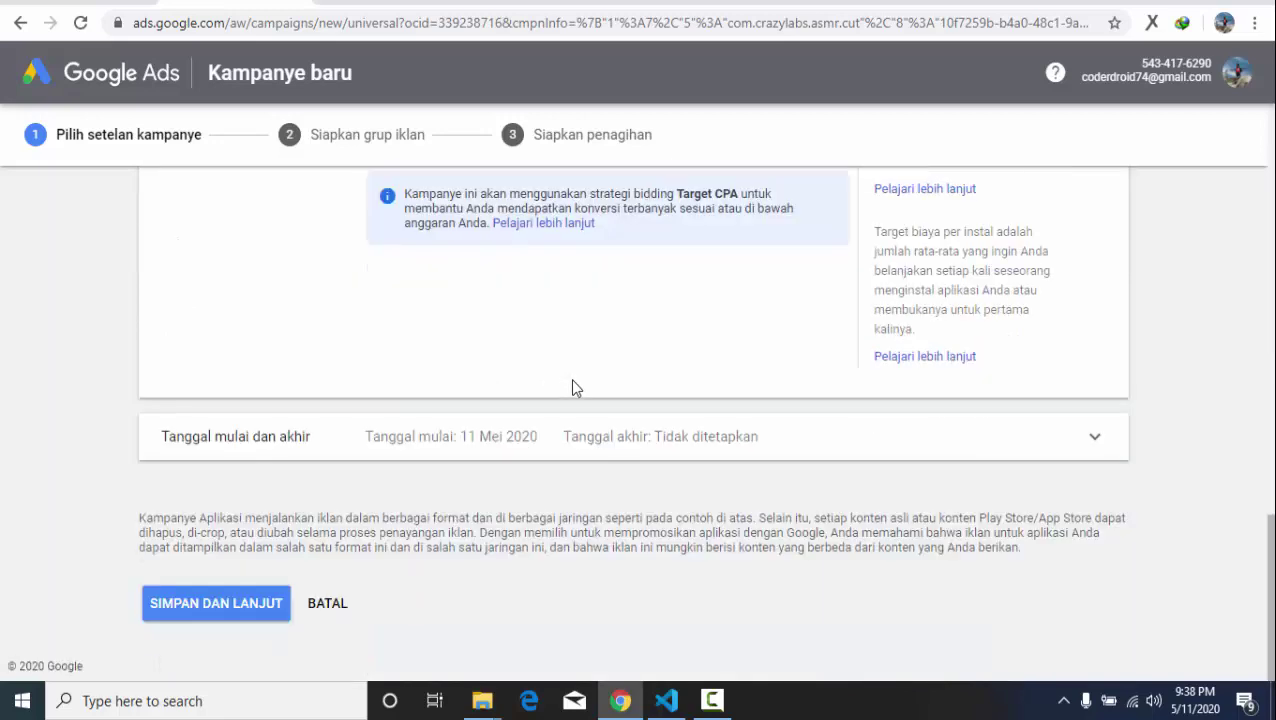
{"action": "left_click", "coordinate": [203, 597]}
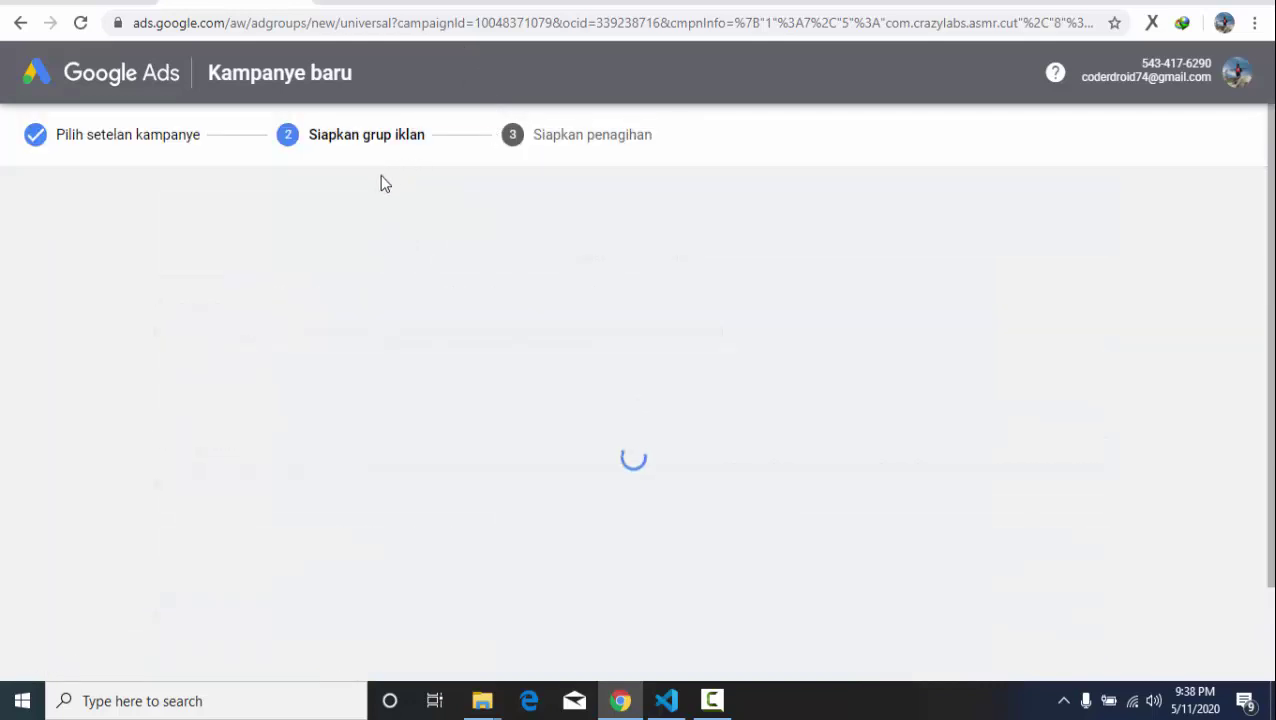
Examine the ad asset fields and the sample ads in the Display, Penelusuran and YouTube previews.
{"action": "scroll", "coordinate": [528, 370], "scroll_direction": "down", "scroll_amount": 4}
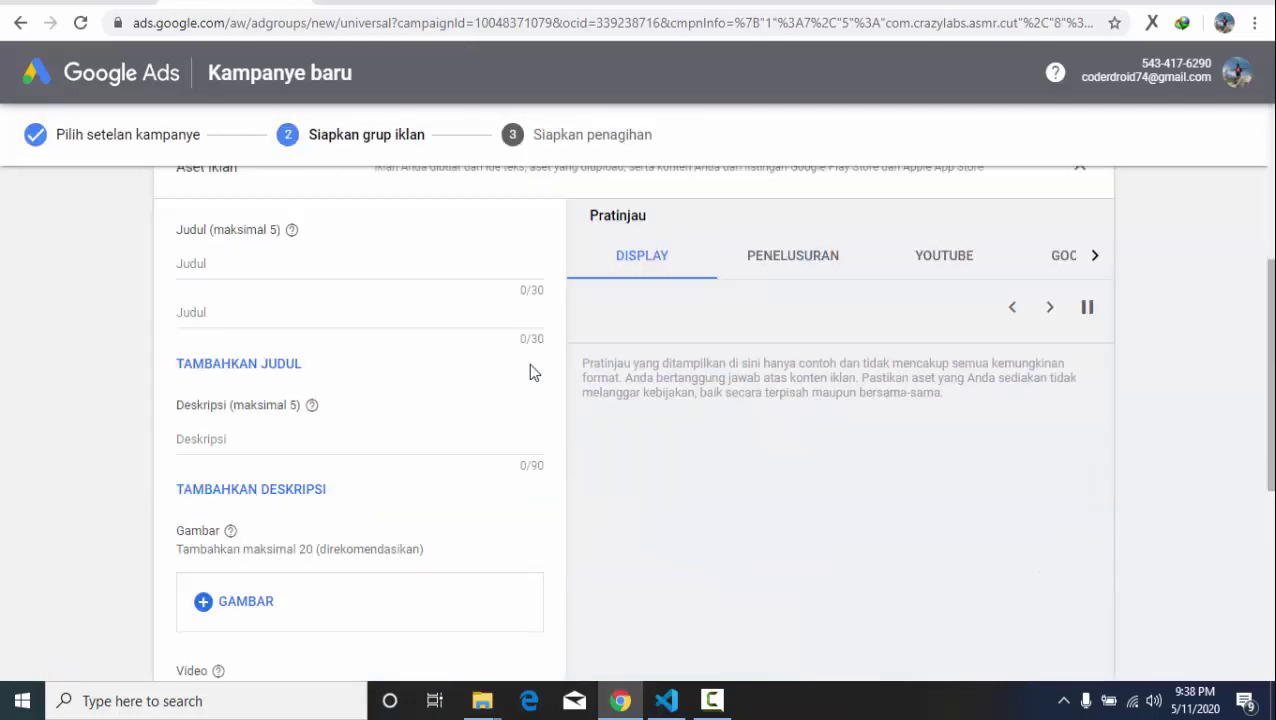
{"action": "scroll", "coordinate": [545, 335], "scroll_direction": "down", "scroll_amount": 2}
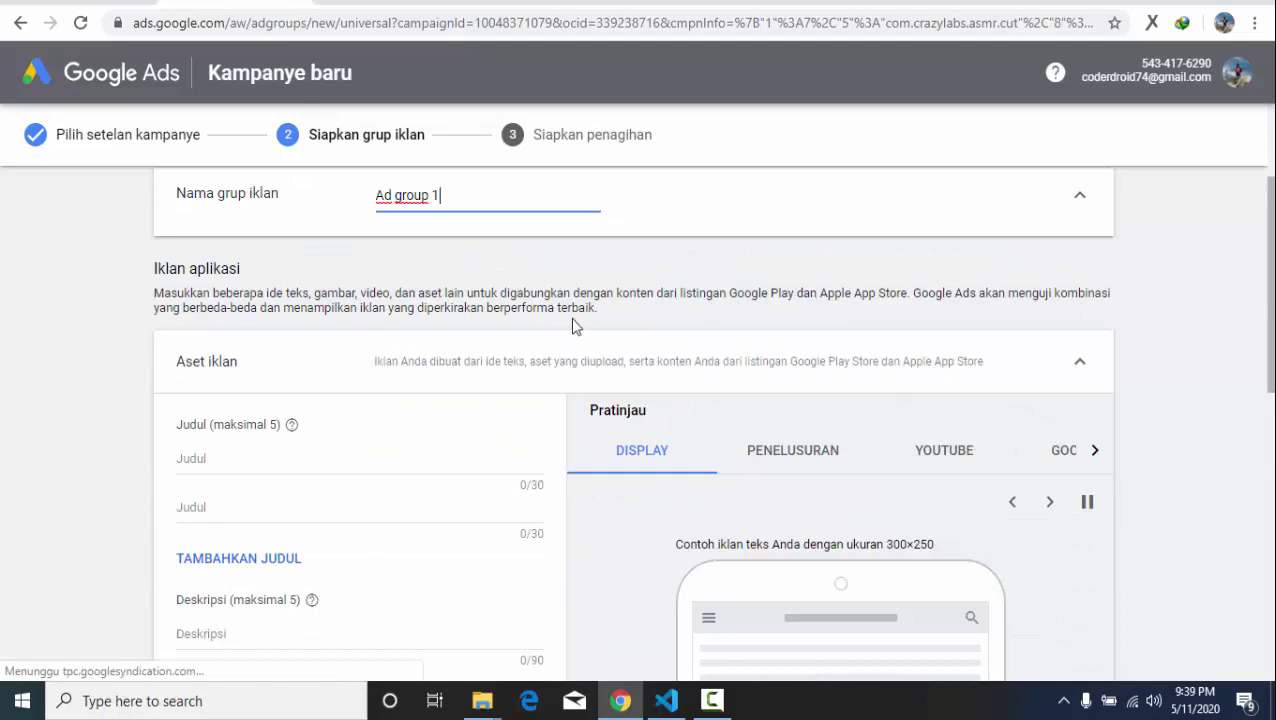
{"action": "left_click", "coordinate": [268, 457]}
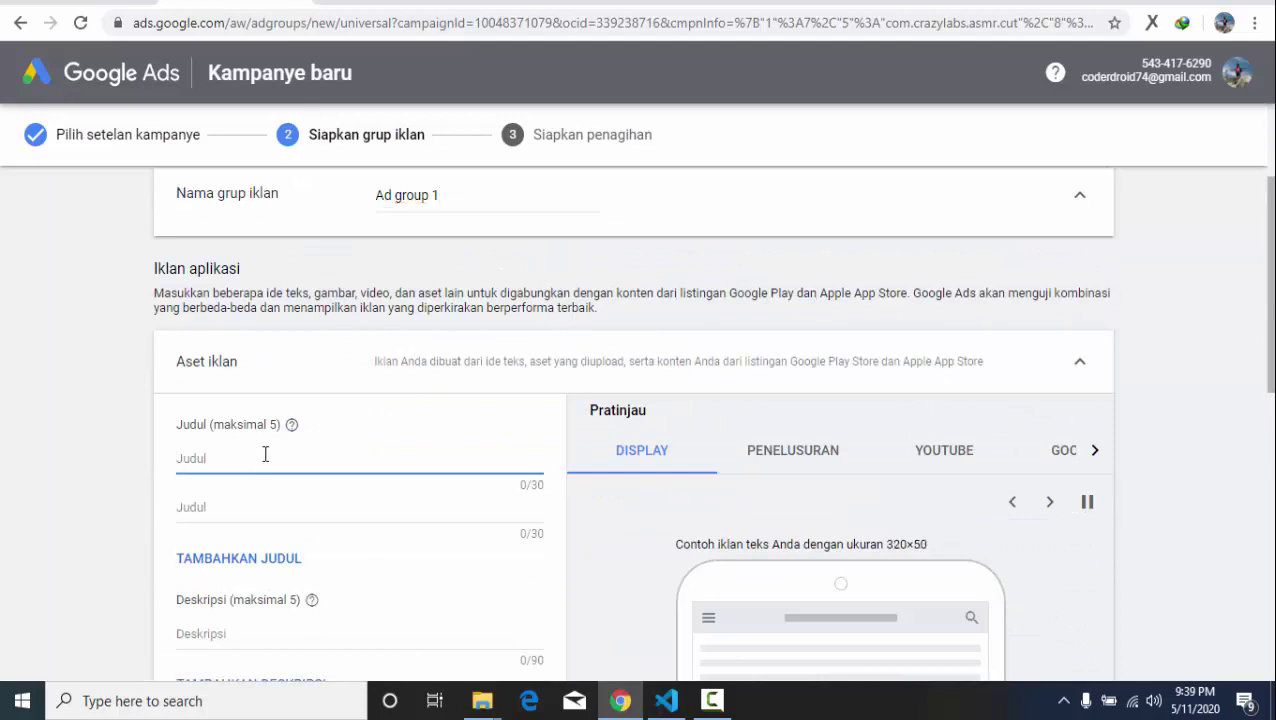
{"action": "scroll", "coordinate": [831, 528], "scroll_direction": "down", "scroll_amount": 2}
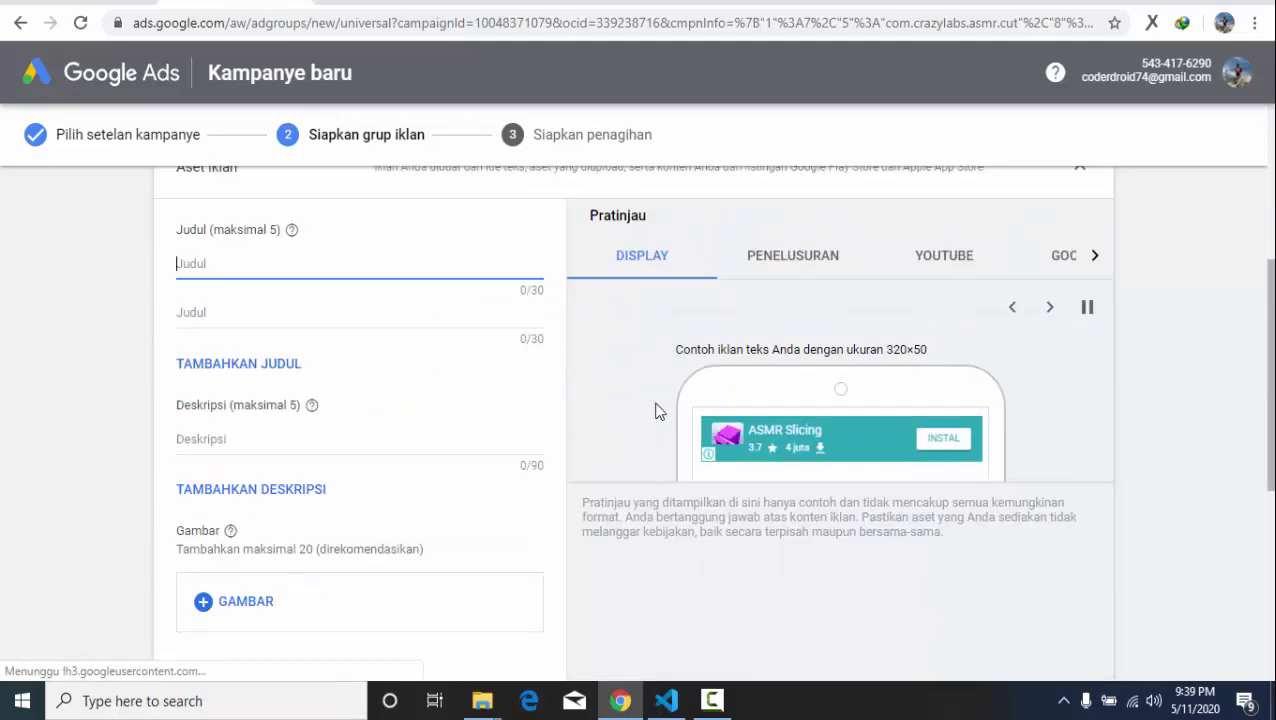
{"action": "scroll", "coordinate": [382, 333], "scroll_direction": "up", "scroll_amount": 2}
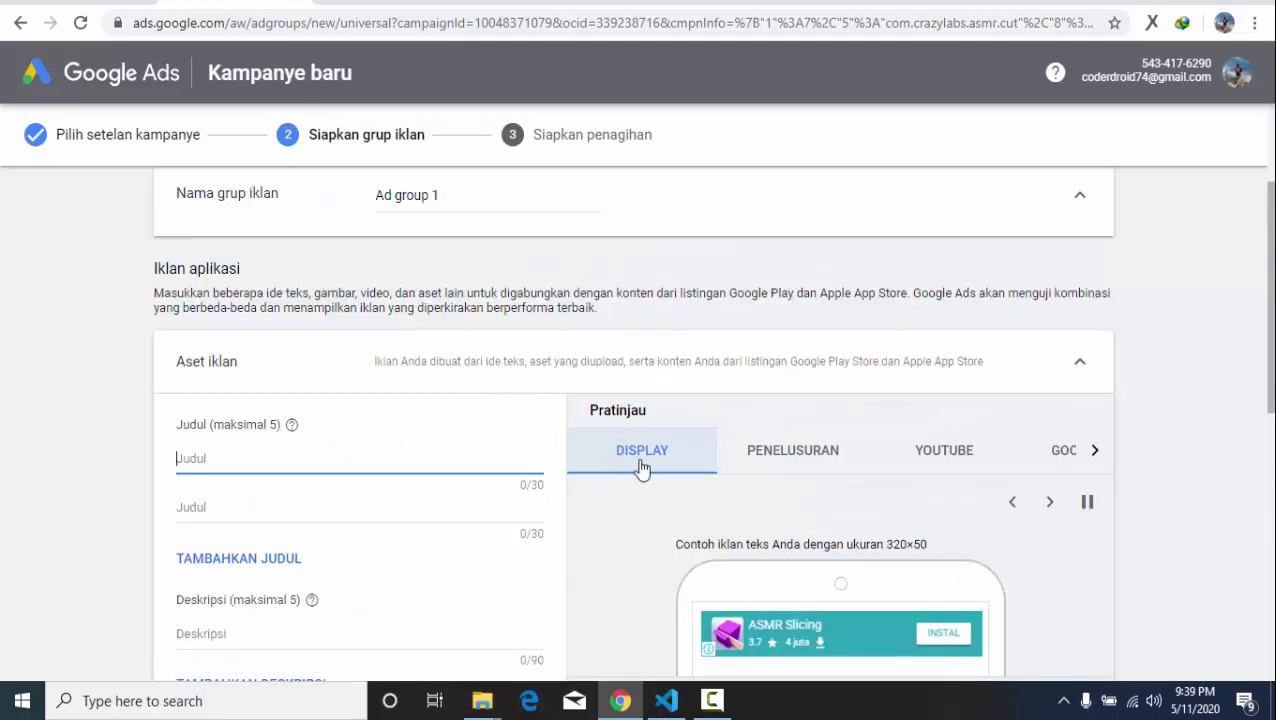
{"action": "left_click", "coordinate": [800, 468]}
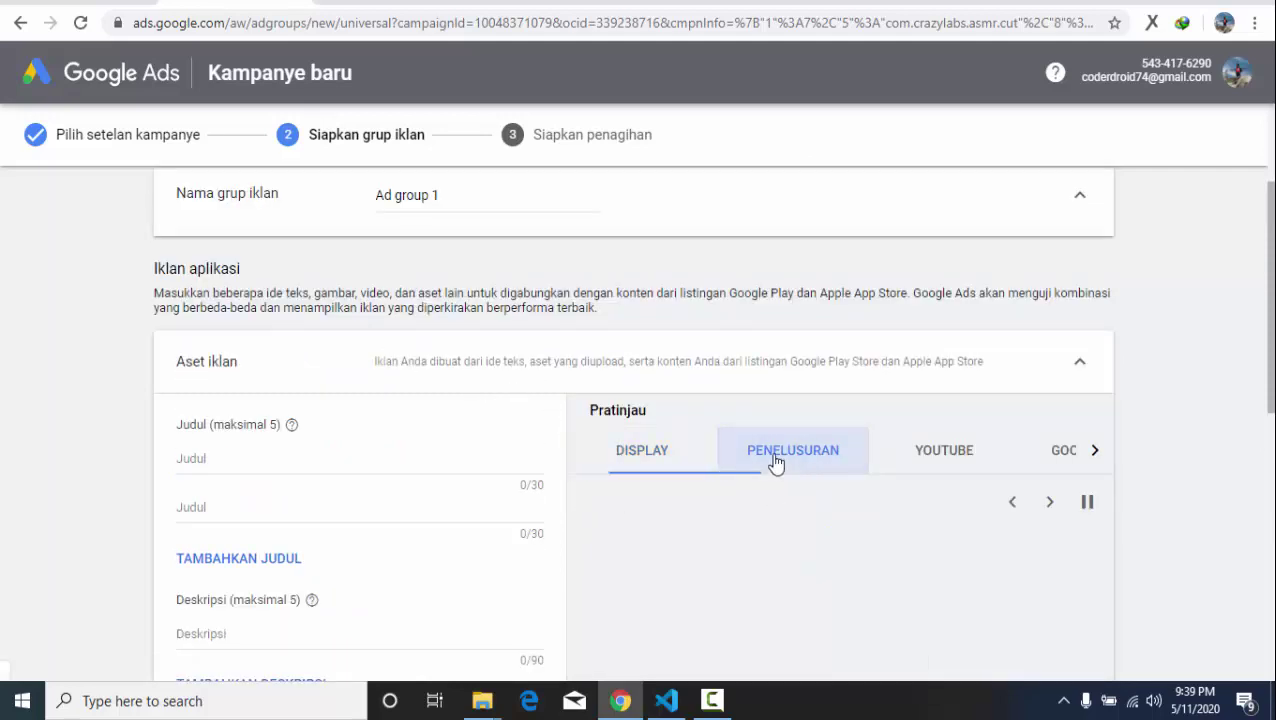
{"action": "scroll", "coordinate": [763, 364], "scroll_direction": "down", "scroll_amount": 3}
{"action": "scroll", "coordinate": [775, 364], "scroll_direction": "up", "scroll_amount": 3}
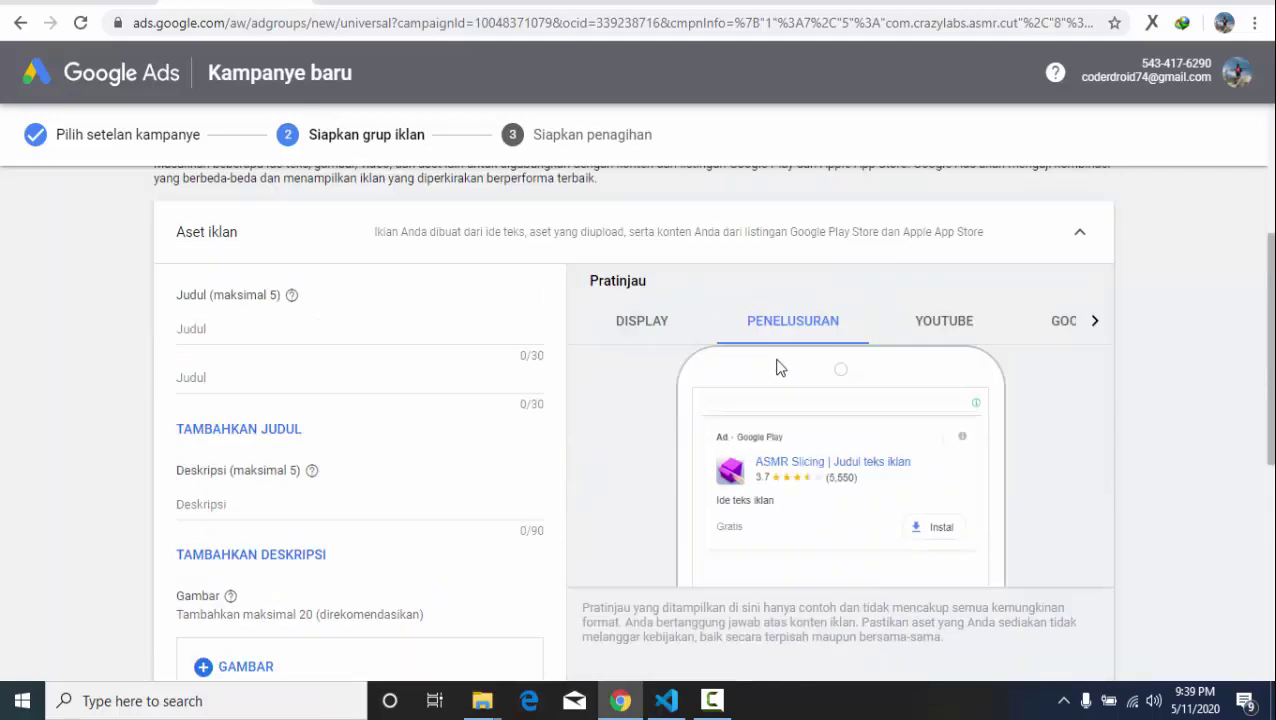
{"action": "left_click", "coordinate": [945, 455]}
{"action": "scroll", "coordinate": [790, 472], "scroll_direction": "down", "scroll_amount": 3}
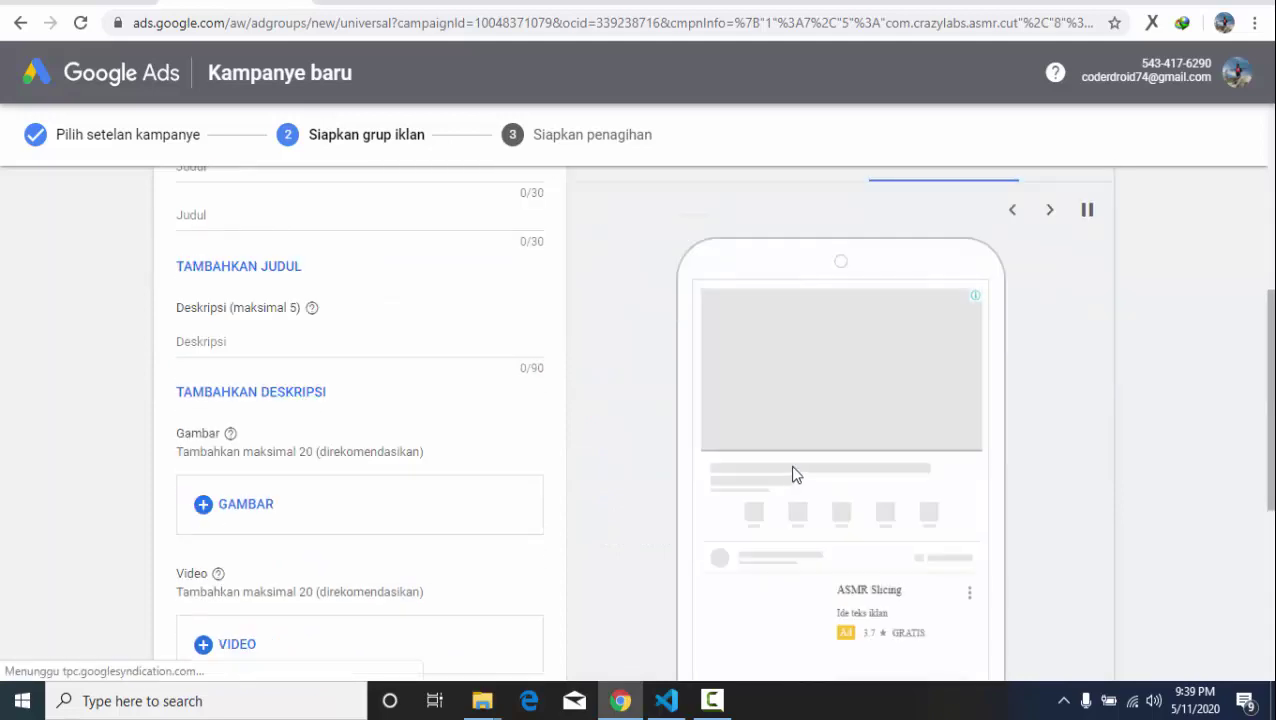
{"action": "scroll", "coordinate": [841, 440], "scroll_direction": "down", "scroll_amount": 2}
{"action": "scroll", "coordinate": [845, 425], "scroll_direction": "up", "scroll_amount": 4}
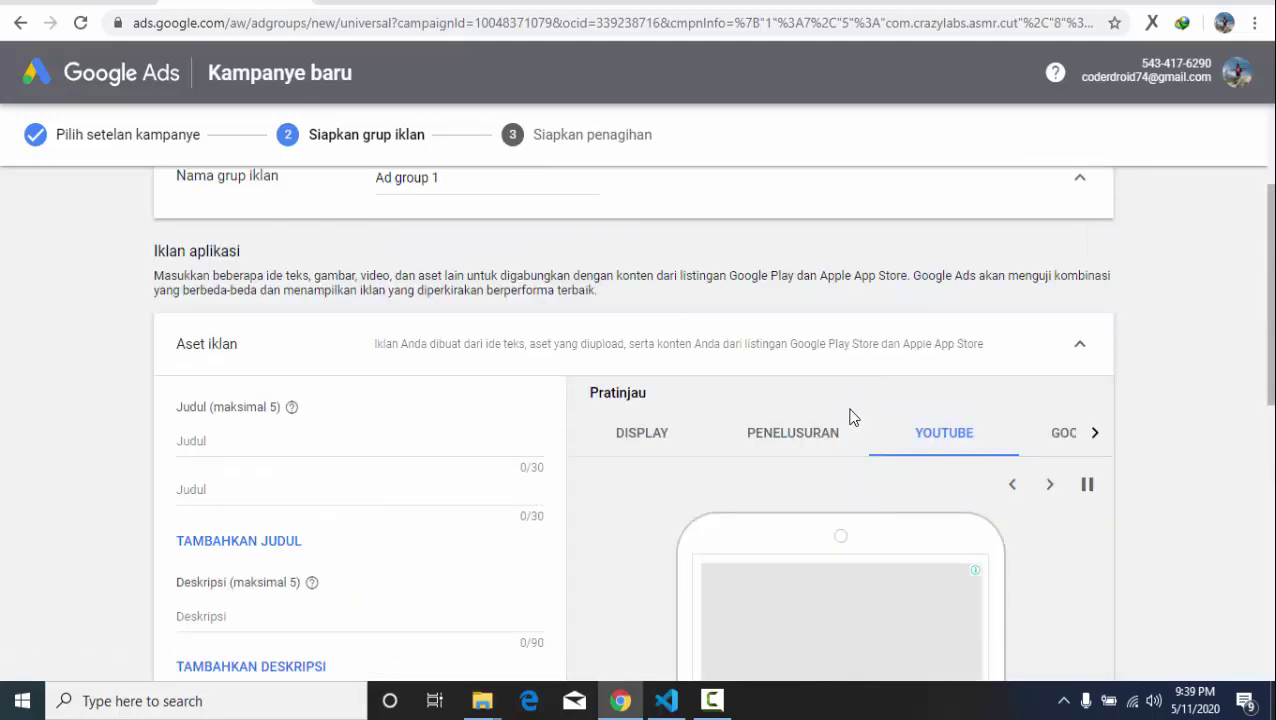
{"action": "scroll", "coordinate": [510, 433], "scroll_direction": "down", "scroll_amount": 1}
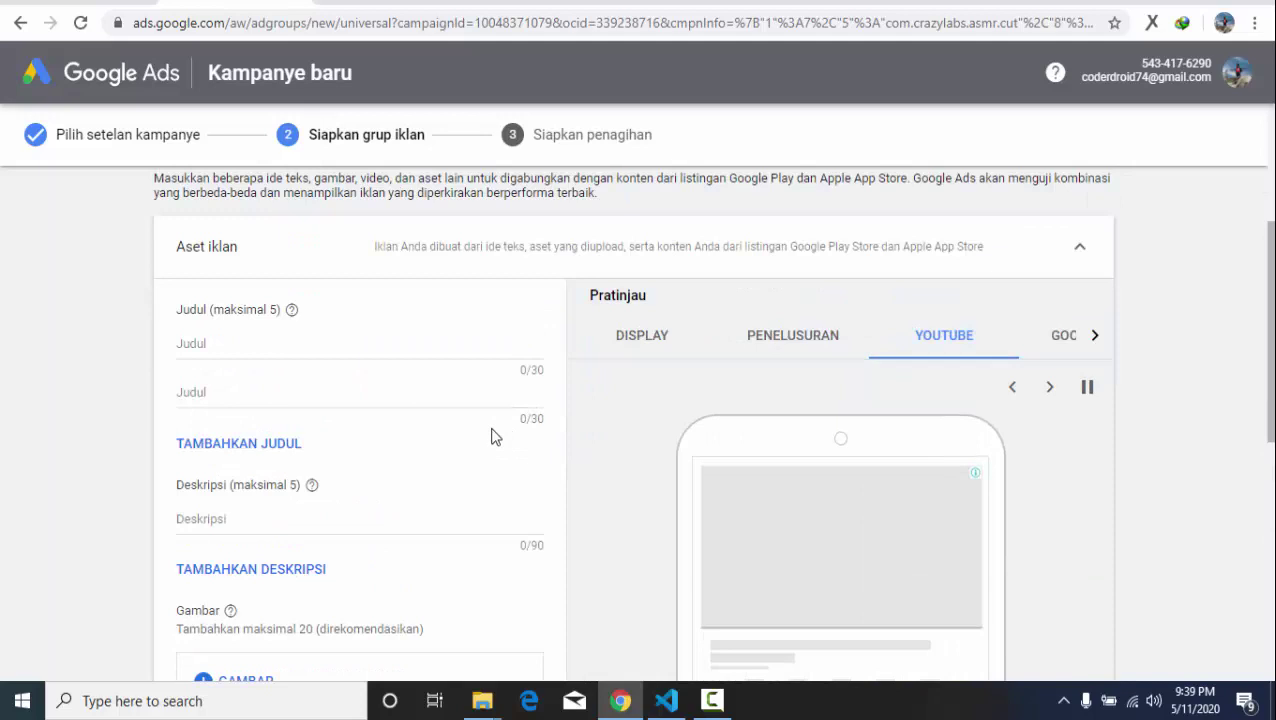
Look through the open Google Play pages, including Satisfying Kinetic Sand ASMR Videos, for text to use as an ad headline.
{"action": "left_click", "coordinate": [299, 352]}
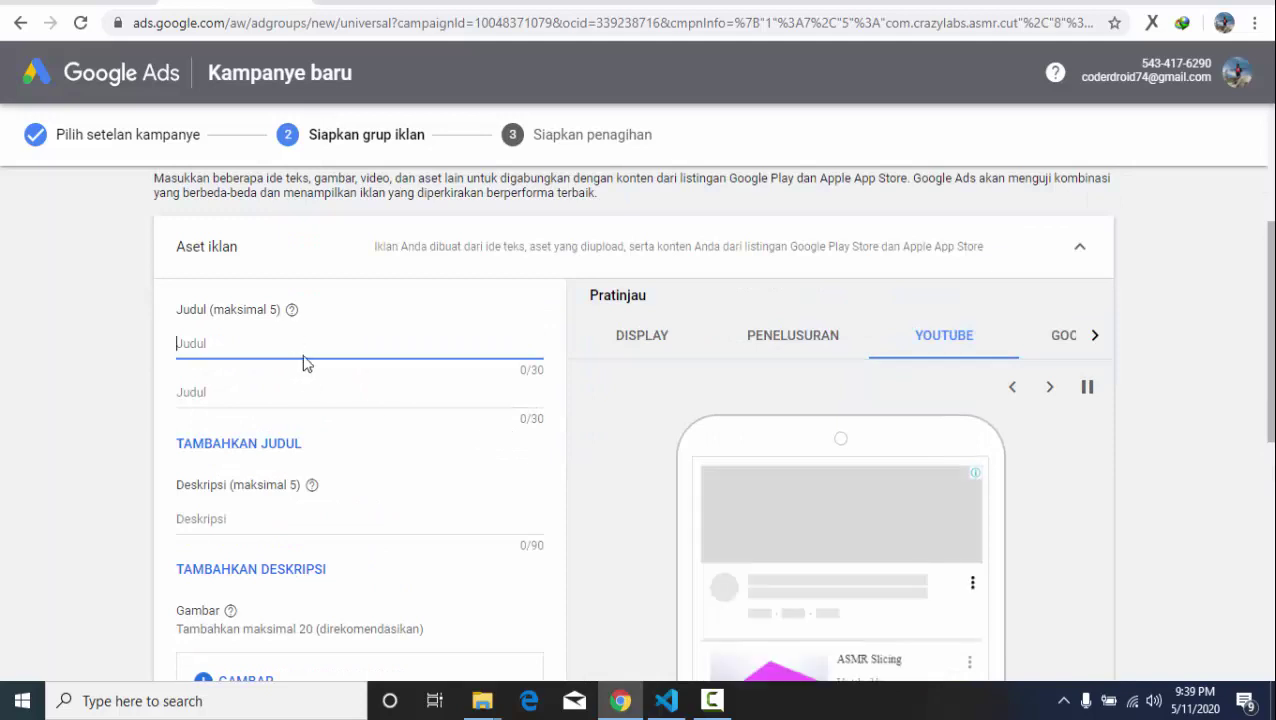
{"action": "left_click", "coordinate": [478, 4]}
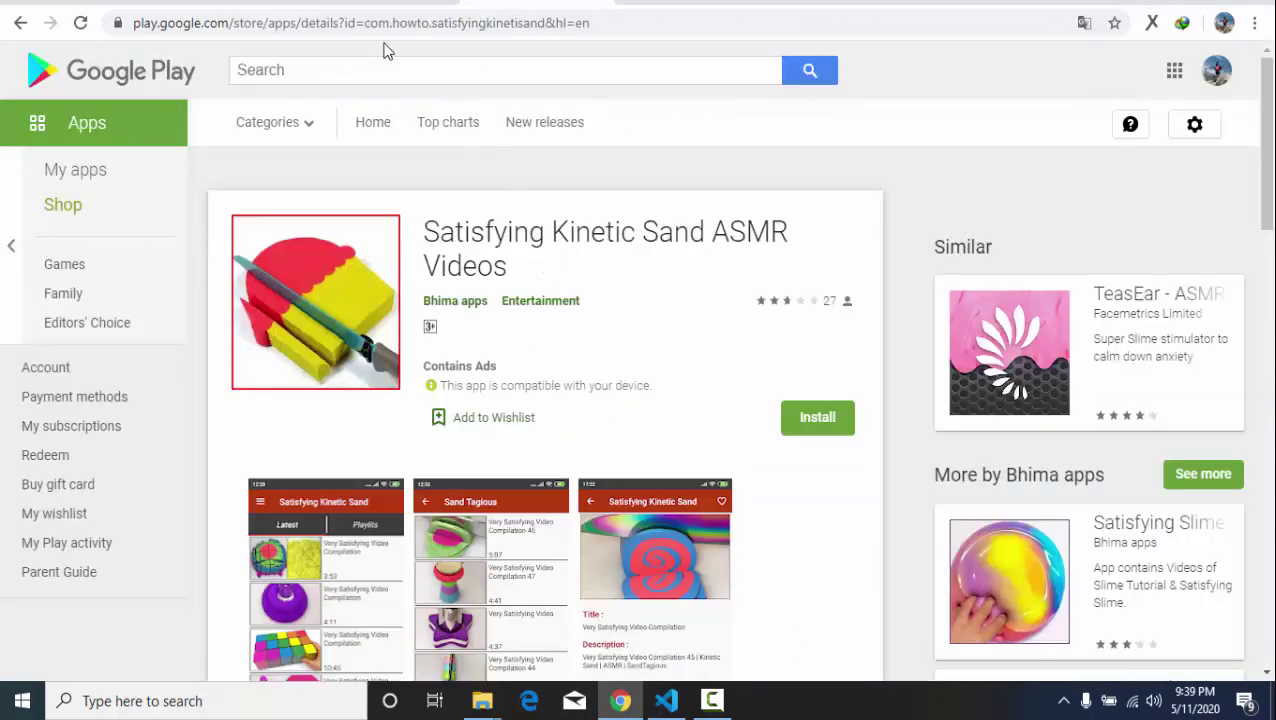
{"action": "left_click", "coordinate": [354, 5]}
{"action": "left_click", "coordinate": [478, 4]}
{"action": "scroll", "coordinate": [570, 256], "scroll_direction": "down", "scroll_amount": 15}
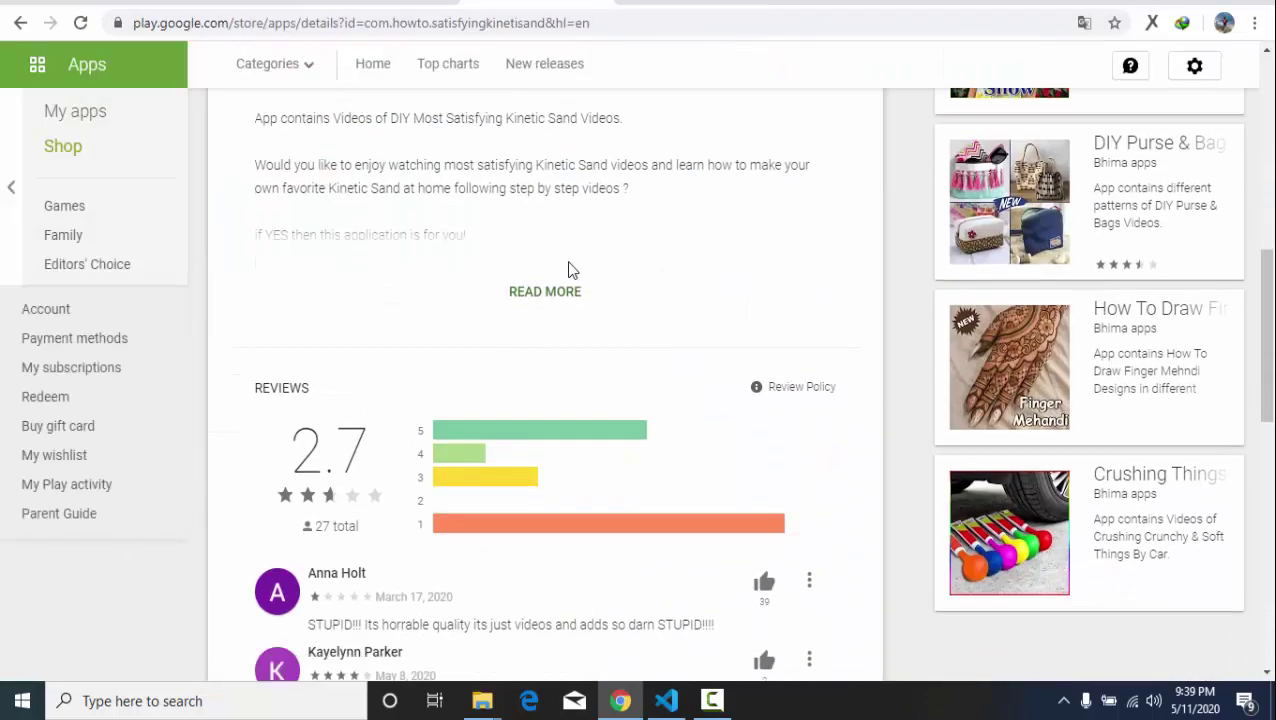
{"action": "scroll", "coordinate": [570, 256], "scroll_direction": "up", "scroll_amount": 7}
{"action": "left_click", "coordinate": [695, 4]}
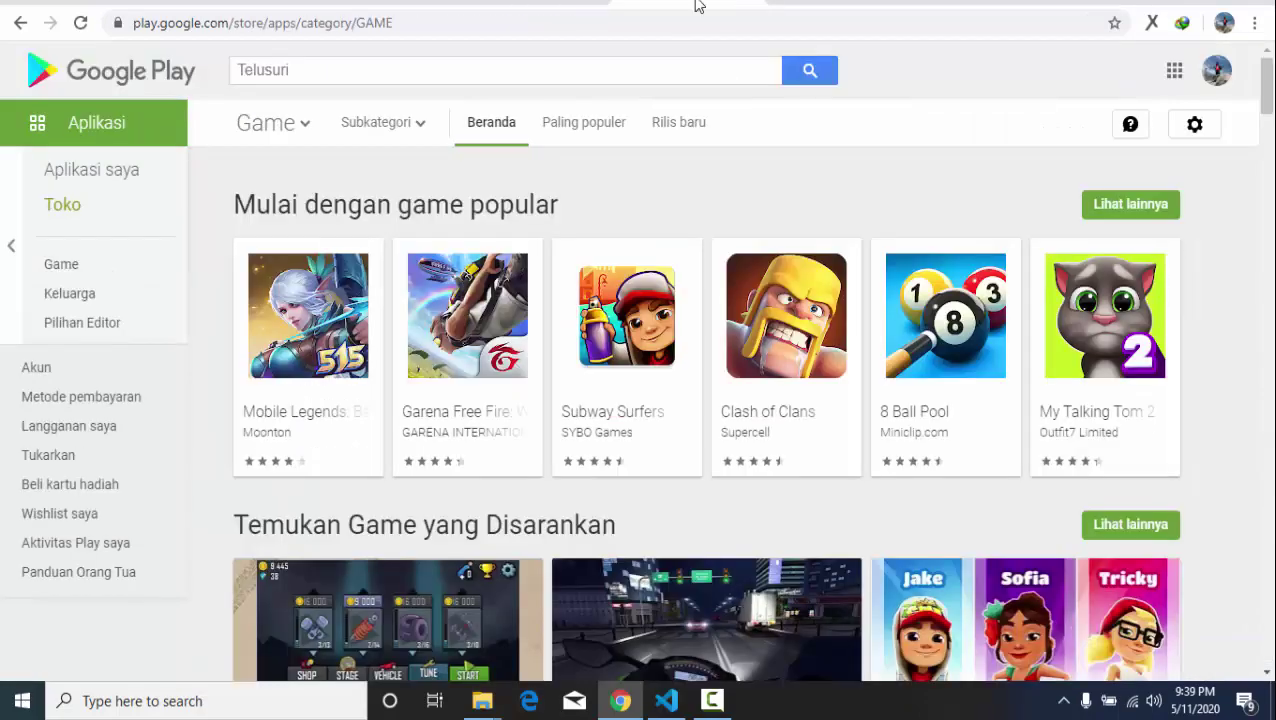
{"action": "left_click", "coordinate": [620, 4]}
{"action": "left_click", "coordinate": [490, 5]}
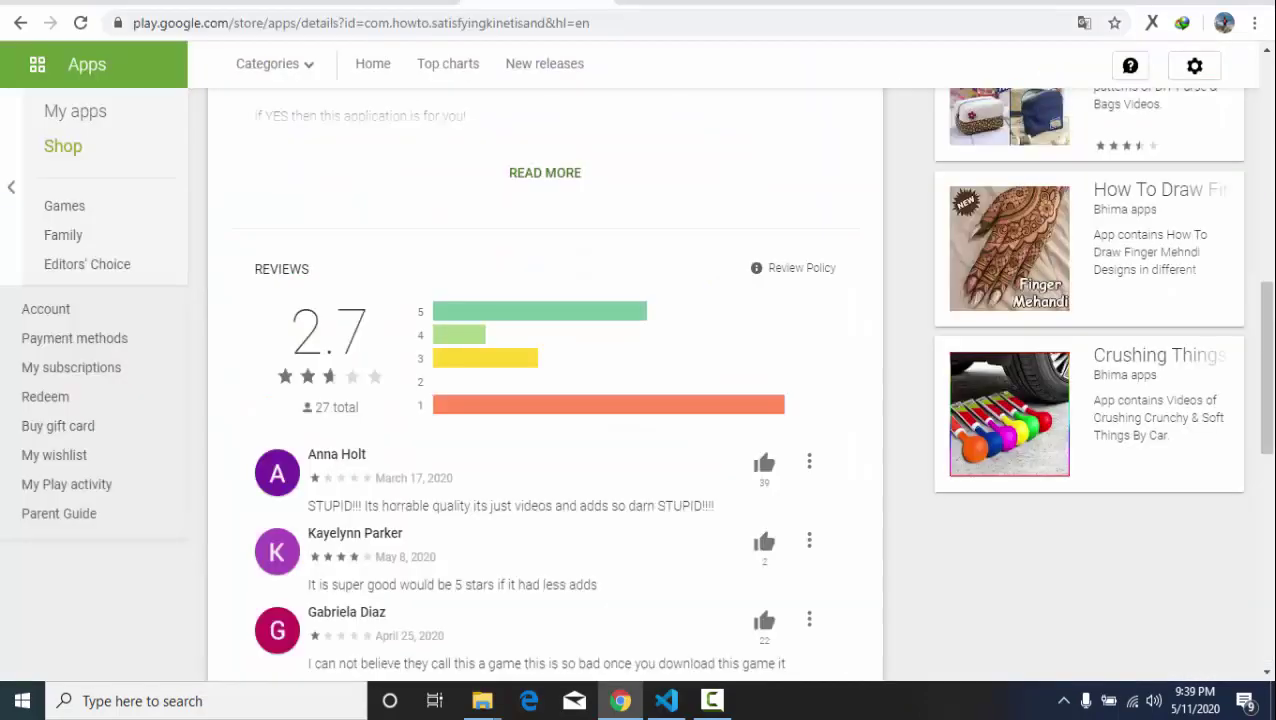
Copy the app name ASMR Slicing from Play Store Trending Charts V2 and enter it as the first ad headline in Google Ads.
{"action": "left_click", "coordinate": [400, 4]}
{"action": "scroll", "coordinate": [607, 520], "scroll_direction": "down", "scroll_amount": 2}
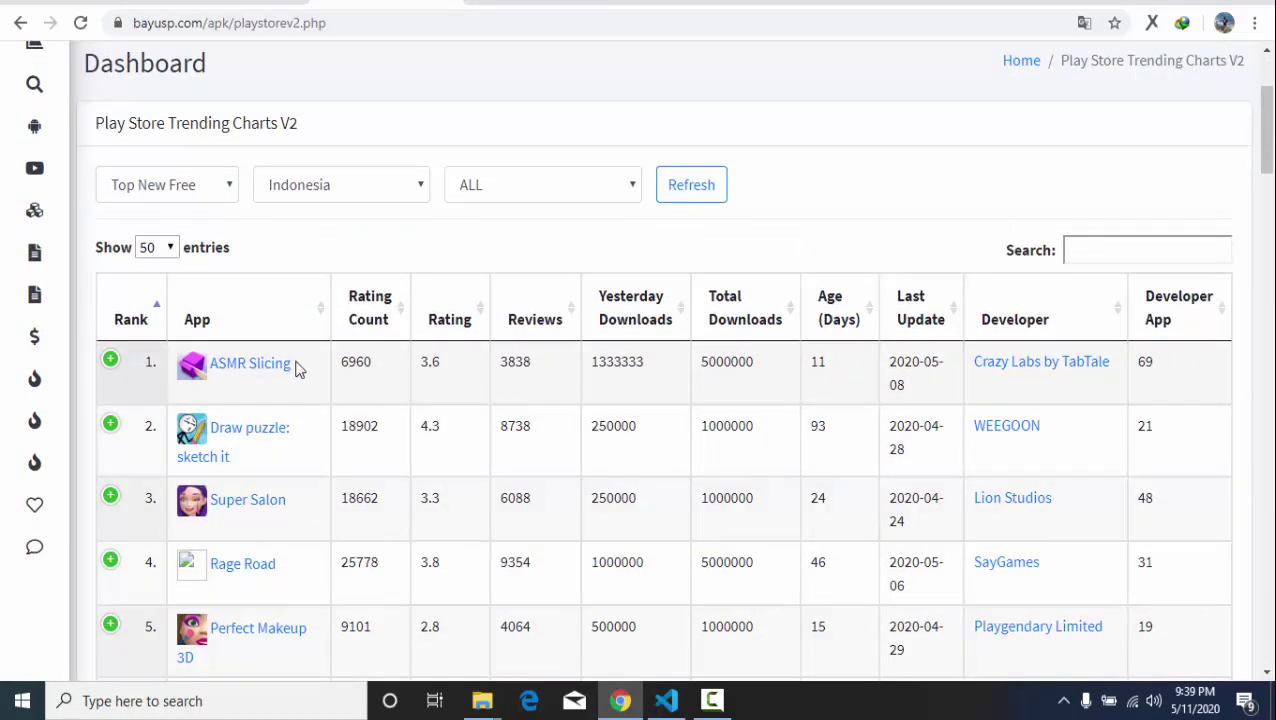
{"action": "left_click_drag", "start_coordinate": [296, 365], "coordinate": [218, 365]}
{"action": "right_click", "coordinate": [237, 370]}
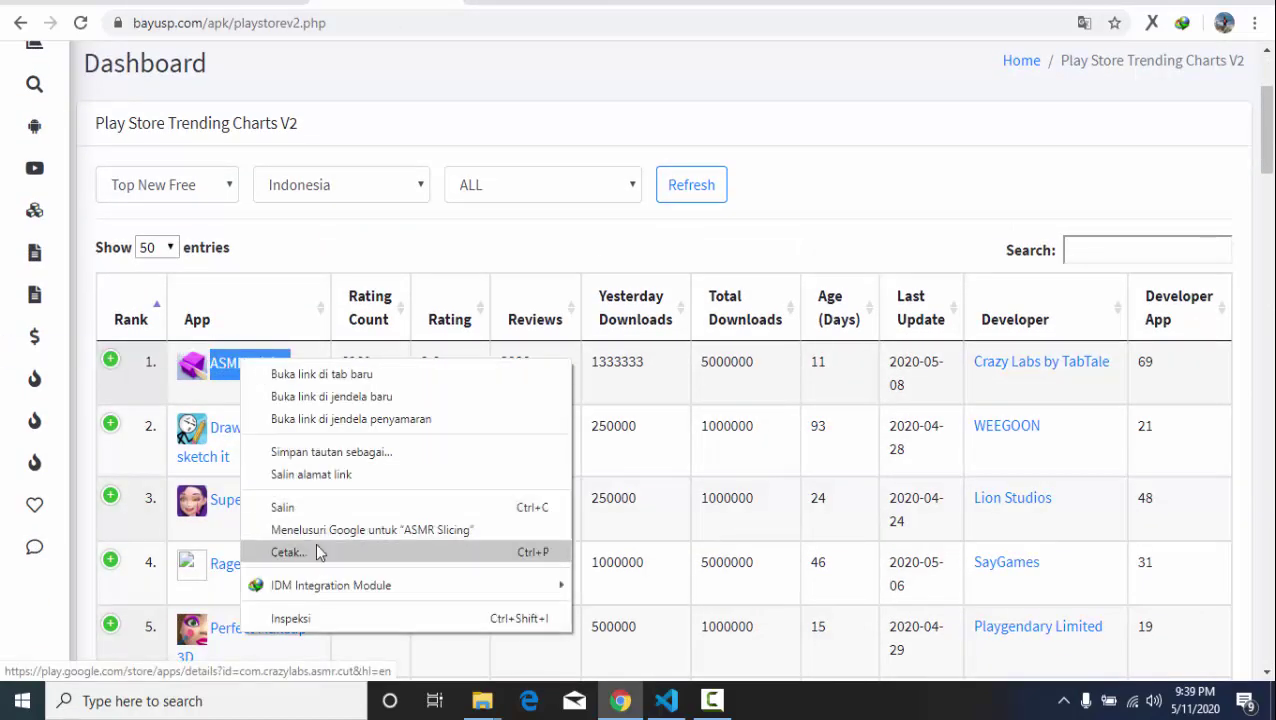
{"action": "left_click", "coordinate": [320, 506]}
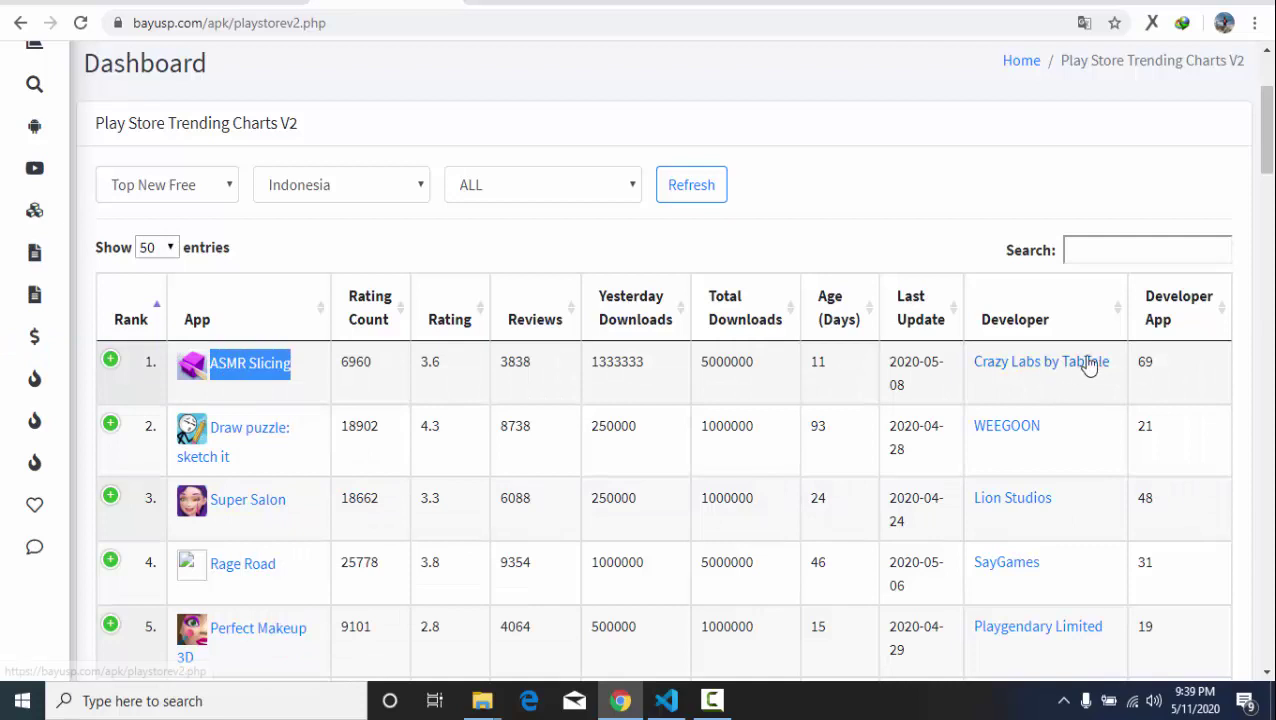
{"action": "key", "text": "ctrl+Tab"}
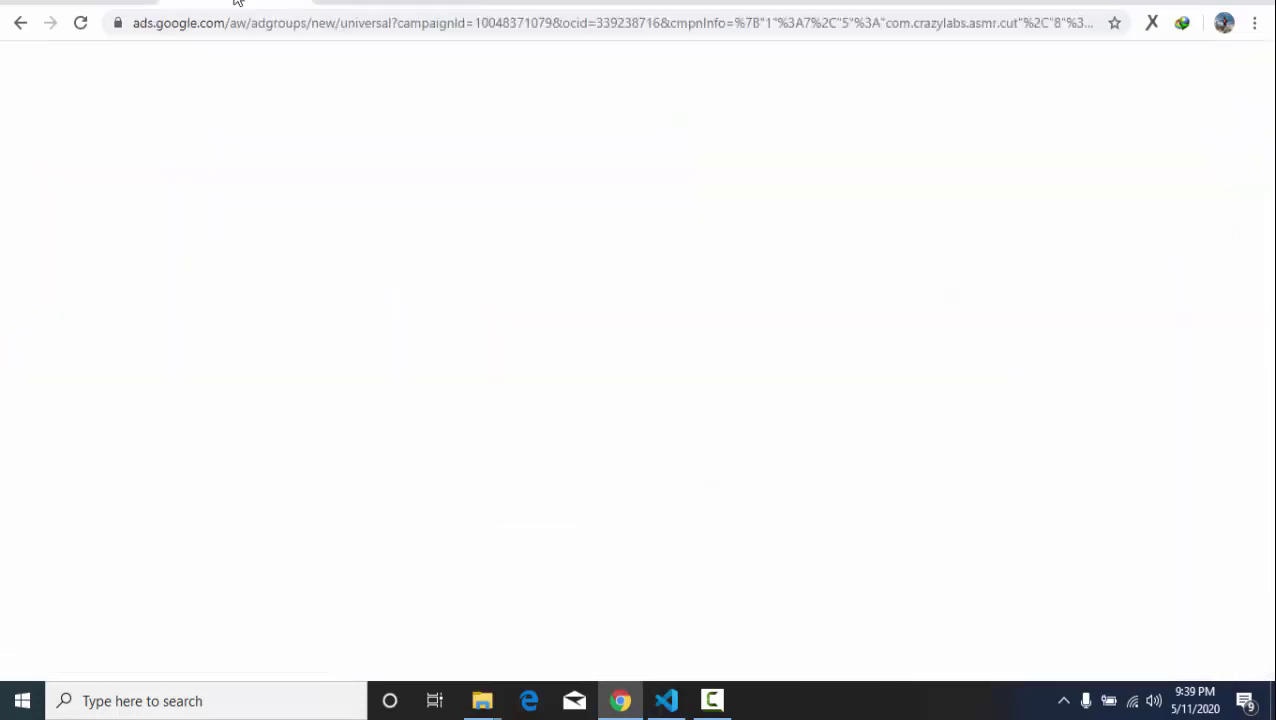
{"action": "type", "text": "ASMR Slicing"}
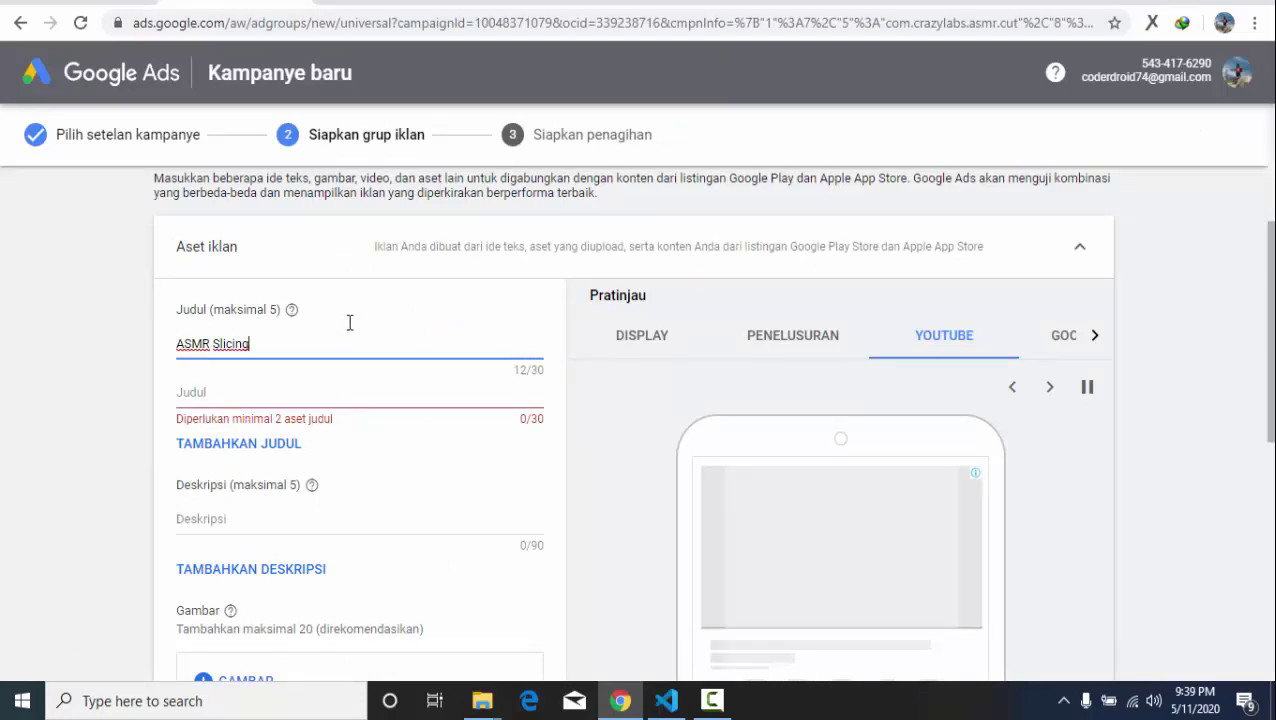
{"action": "left_click", "coordinate": [303, 392]}
{"action": "type", "text": "asd"}
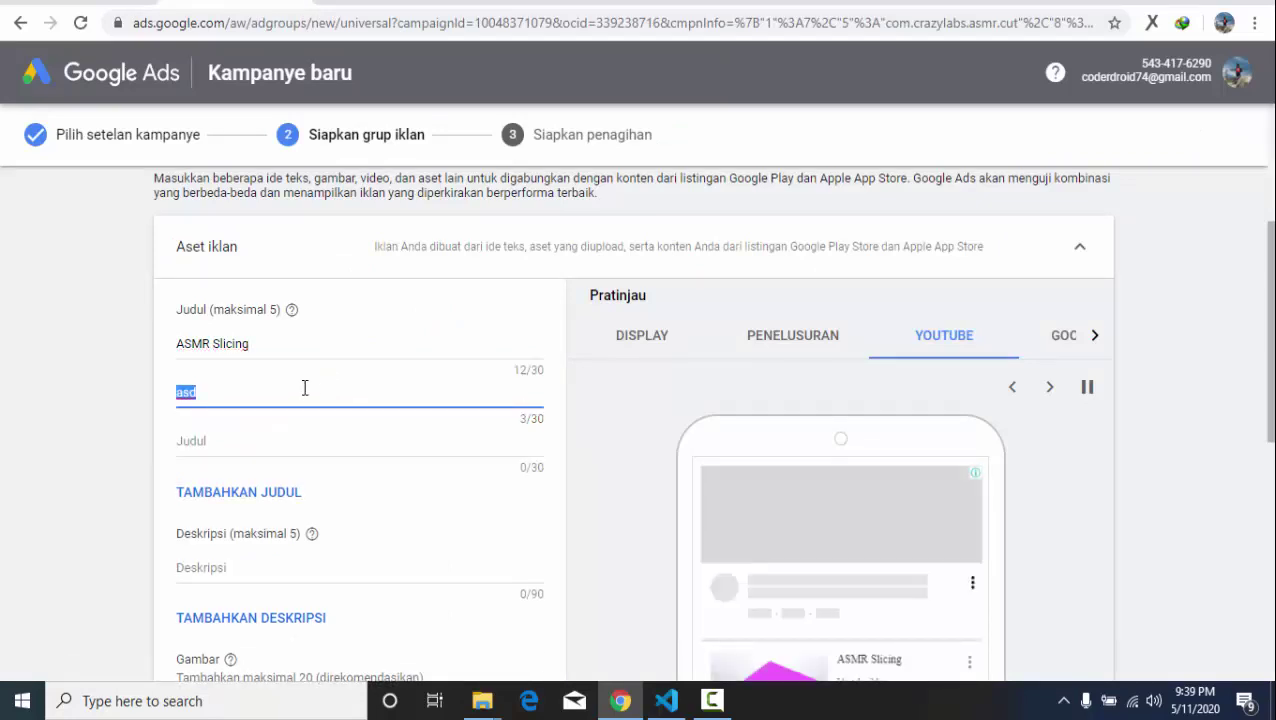
{"action": "key", "text": "BackSpace"}
Look over the Satisfying Kinetic Sand ASMR Videos page on Google Play and copy the app's full name.
{"action": "key", "text": "ctrl+Tab"}
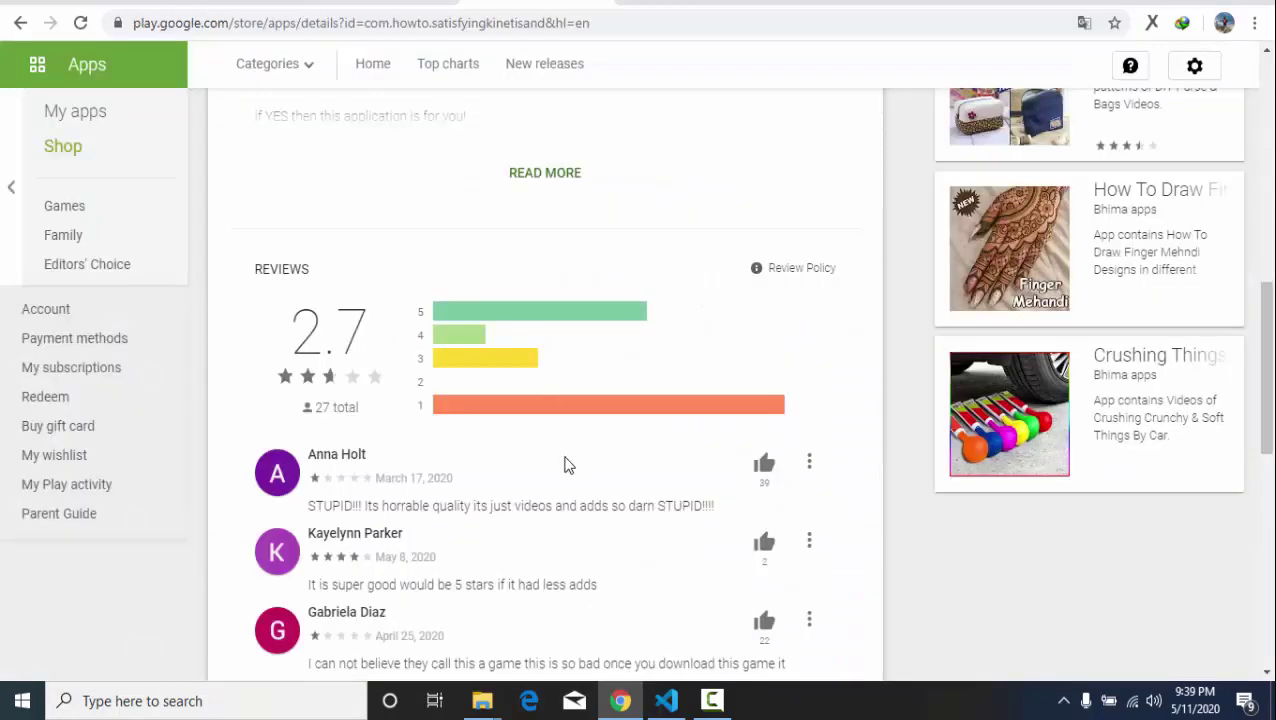
{"action": "scroll", "coordinate": [565, 465], "scroll_direction": "up", "scroll_amount": 8}
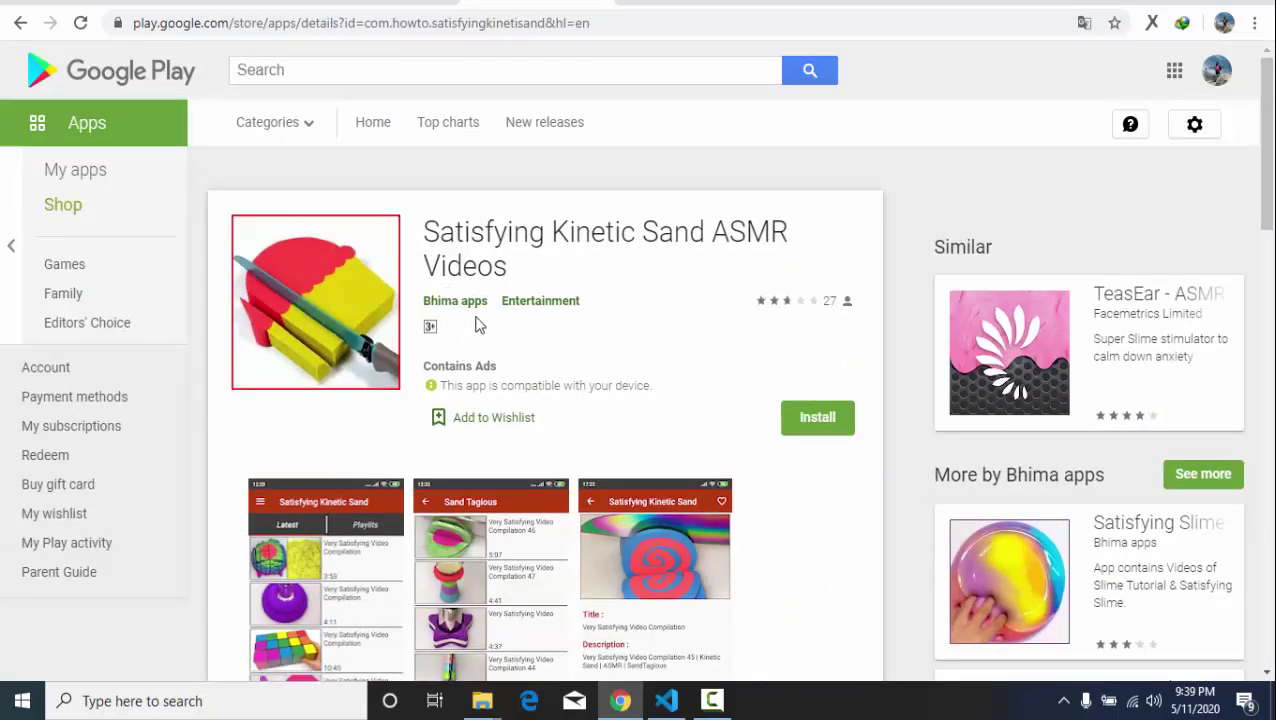
{"action": "scroll", "coordinate": [598, 549], "scroll_direction": "down", "scroll_amount": 8}
{"action": "scroll", "coordinate": [575, 570], "scroll_direction": "up", "scroll_amount": 1}
{"action": "scroll", "coordinate": [570, 567], "scroll_direction": "down", "scroll_amount": 5}
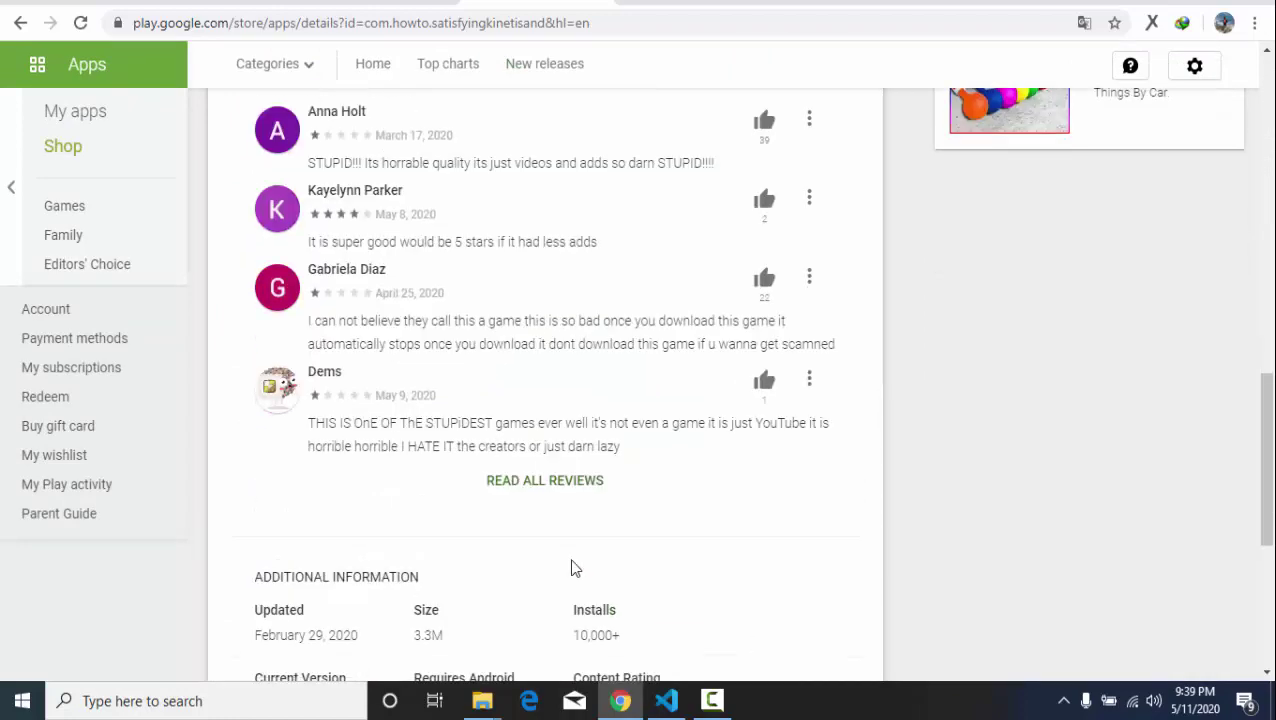
{"action": "scroll", "coordinate": [575, 525], "scroll_direction": "up", "scroll_amount": 2}
{"action": "scroll", "coordinate": [575, 525], "scroll_direction": "up", "scroll_amount": 10}
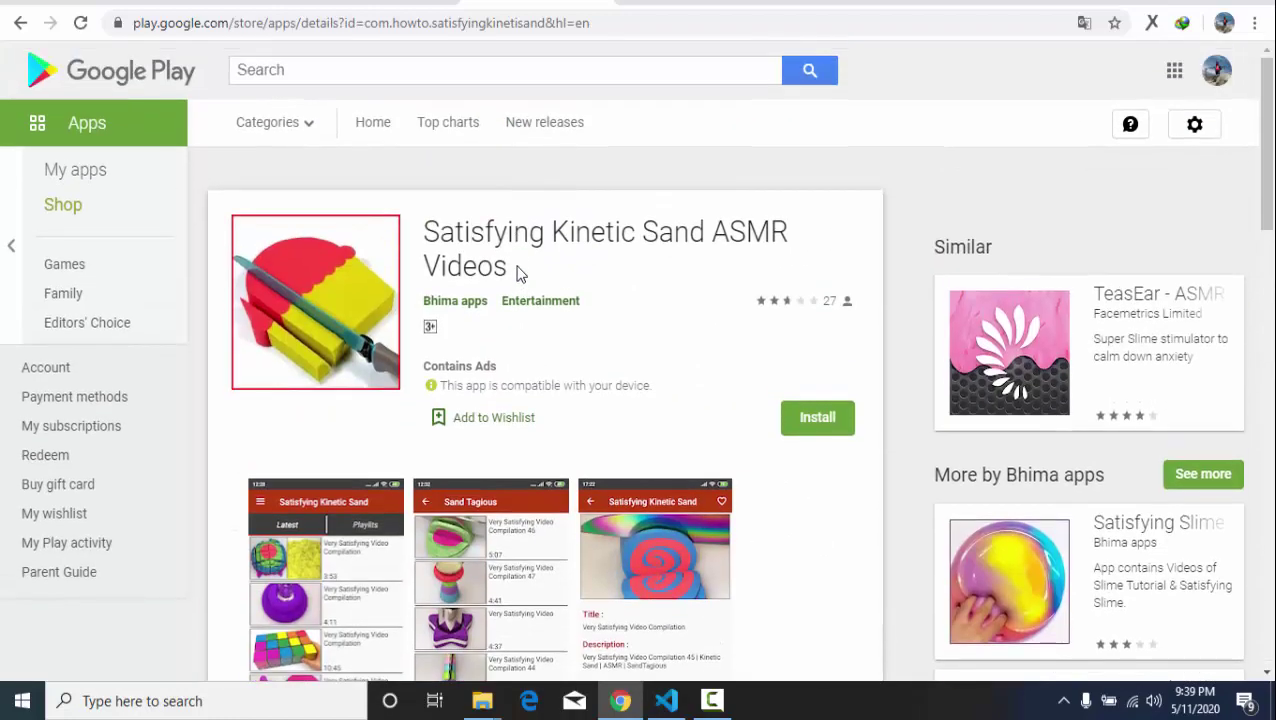
{"action": "left_click_drag", "start_coordinate": [518, 270], "coordinate": [423, 234]}
{"action": "right_click", "coordinate": [423, 238]}
{"action": "left_click", "coordinate": [460, 250]}
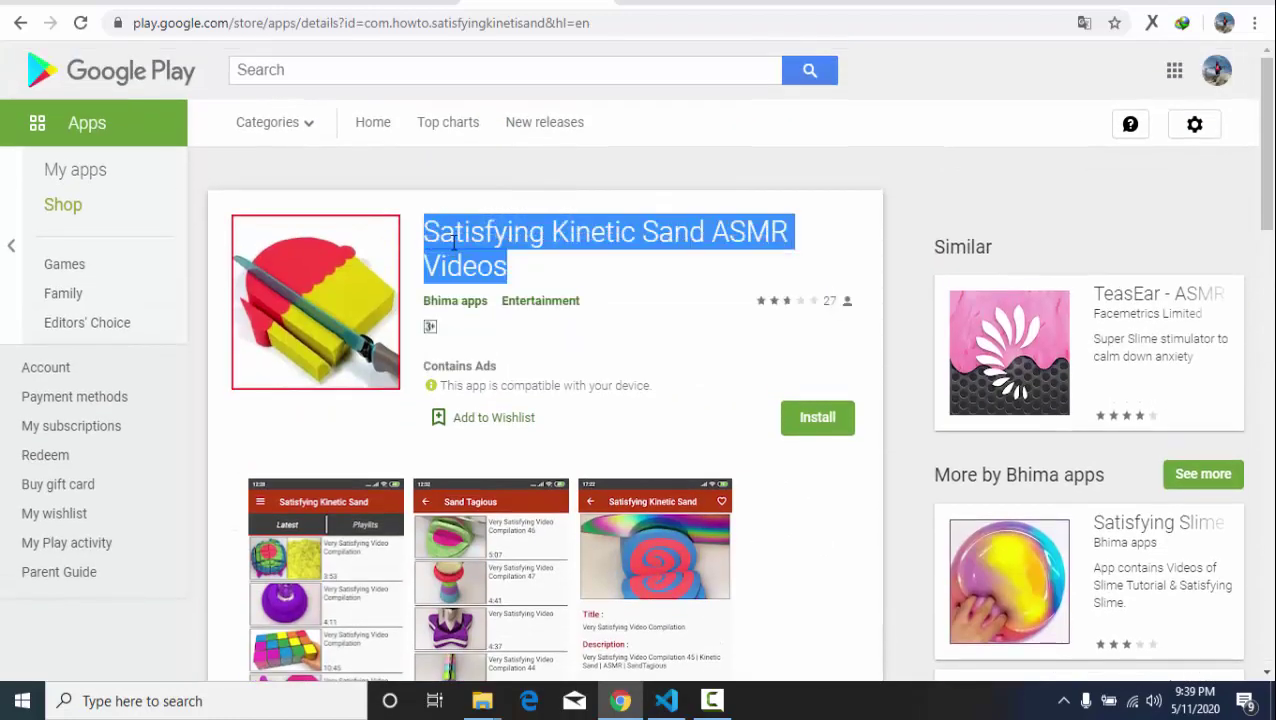
Paste the copied name as the second ad headline in Google Ads and shorten it to Satisfying Kinetic Sand ASMR.
{"action": "key", "text": "ctrl+Tab"}
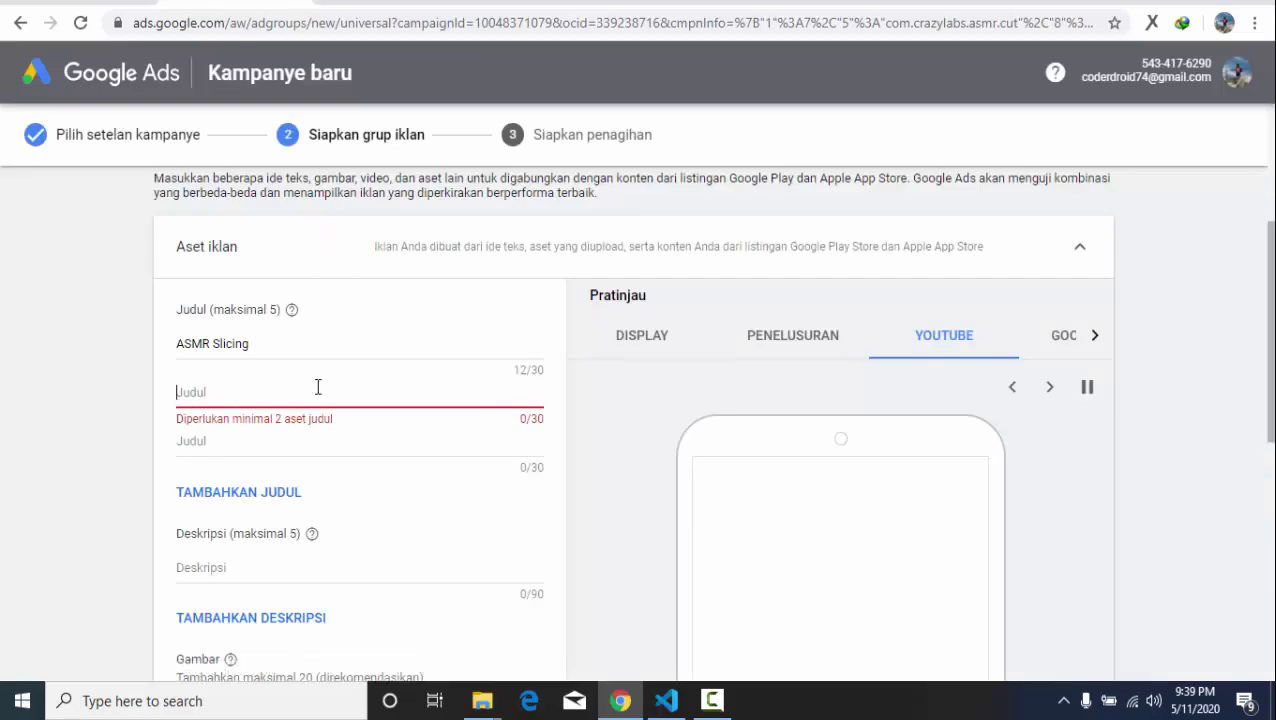
{"action": "key", "text": "ctrl+v"}
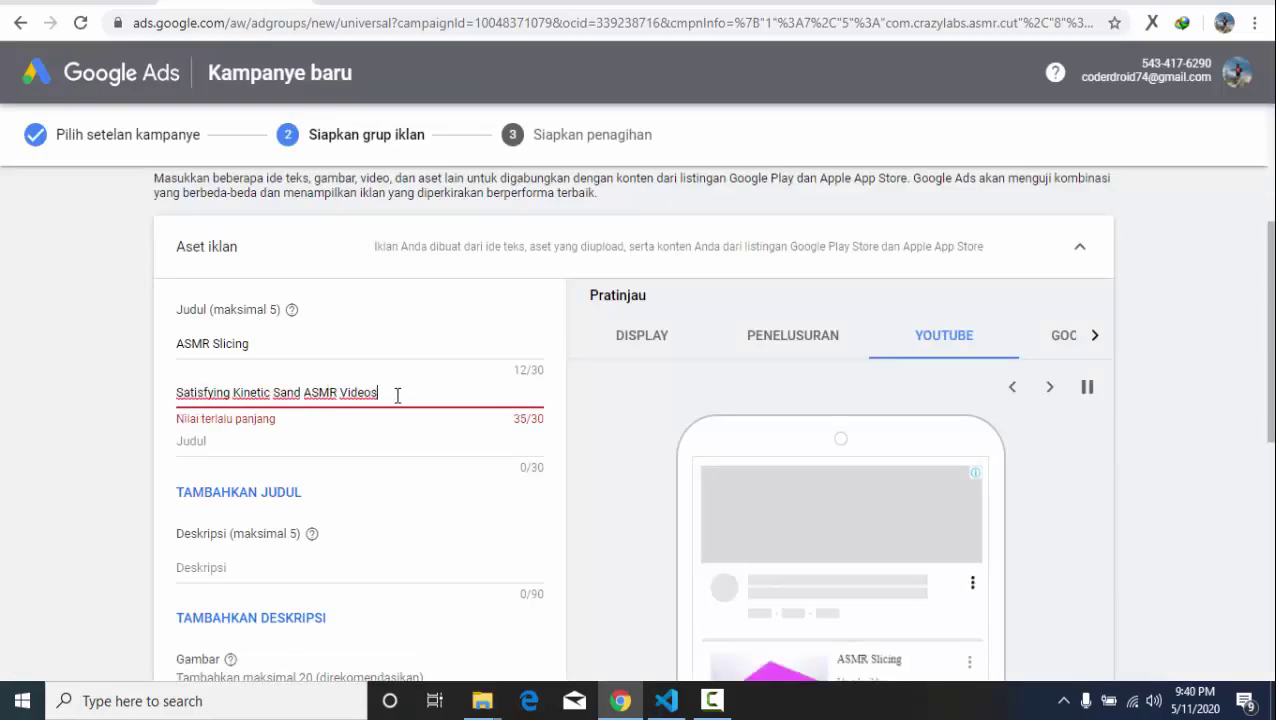
{"action": "key", "text": "BackSpace"}
{"action": "key", "text": "BackSpace"}
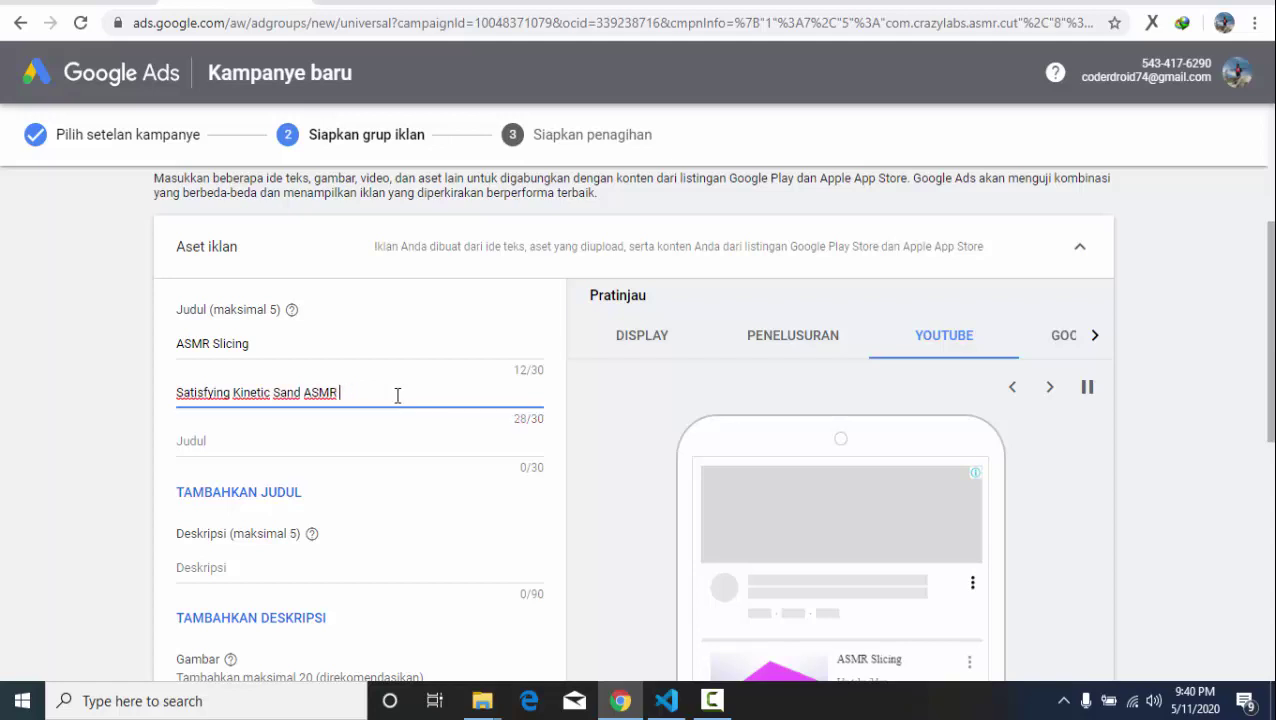
Copy the first ad headline, ASMR Slicing, and search Google Play for it to find related apps.
{"action": "left_click", "coordinate": [330, 441]}
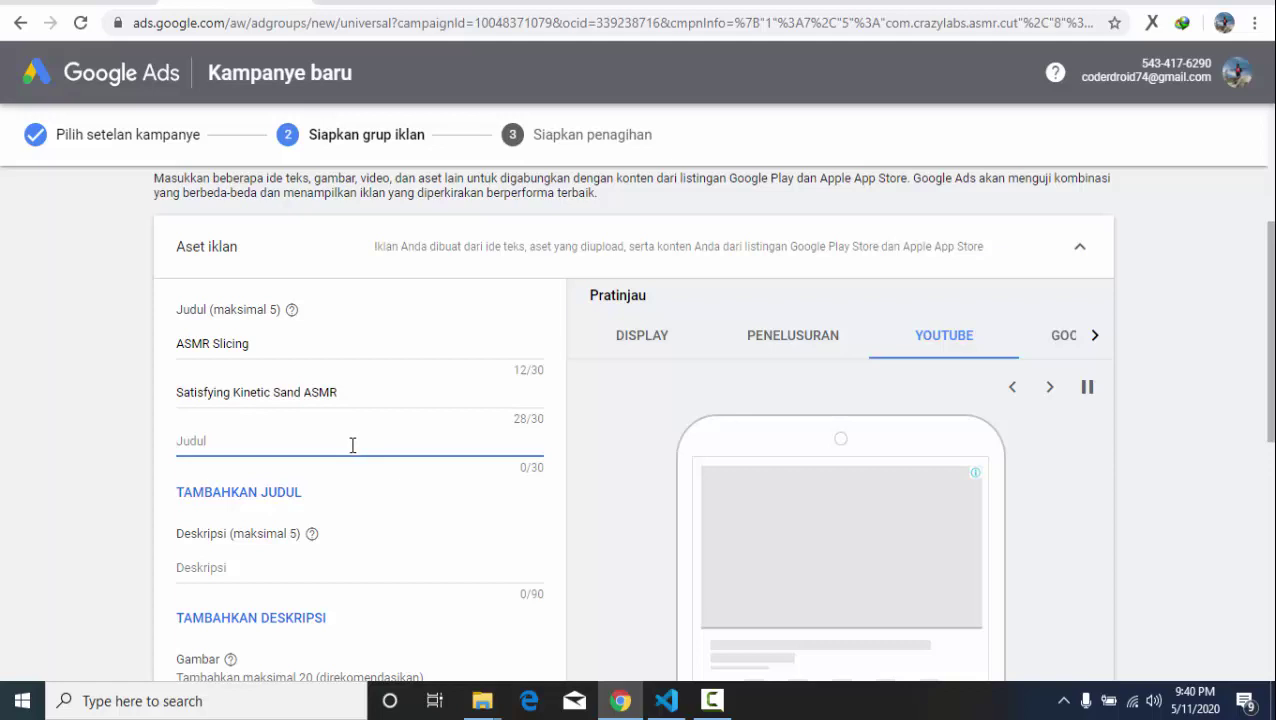
{"action": "left_click", "coordinate": [519, 3]}
{"action": "left_click", "coordinate": [522, 231]}
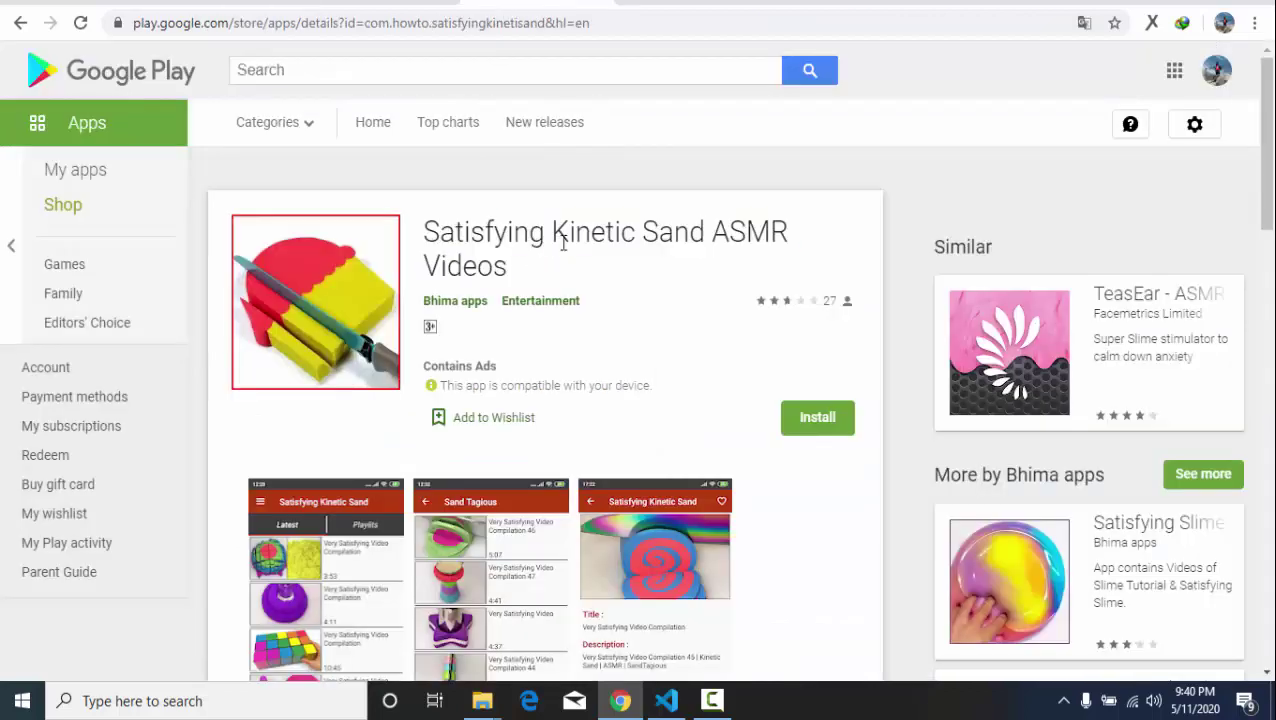
{"action": "left_click", "coordinate": [374, 3]}
{"action": "left_click", "coordinate": [250, 3]}
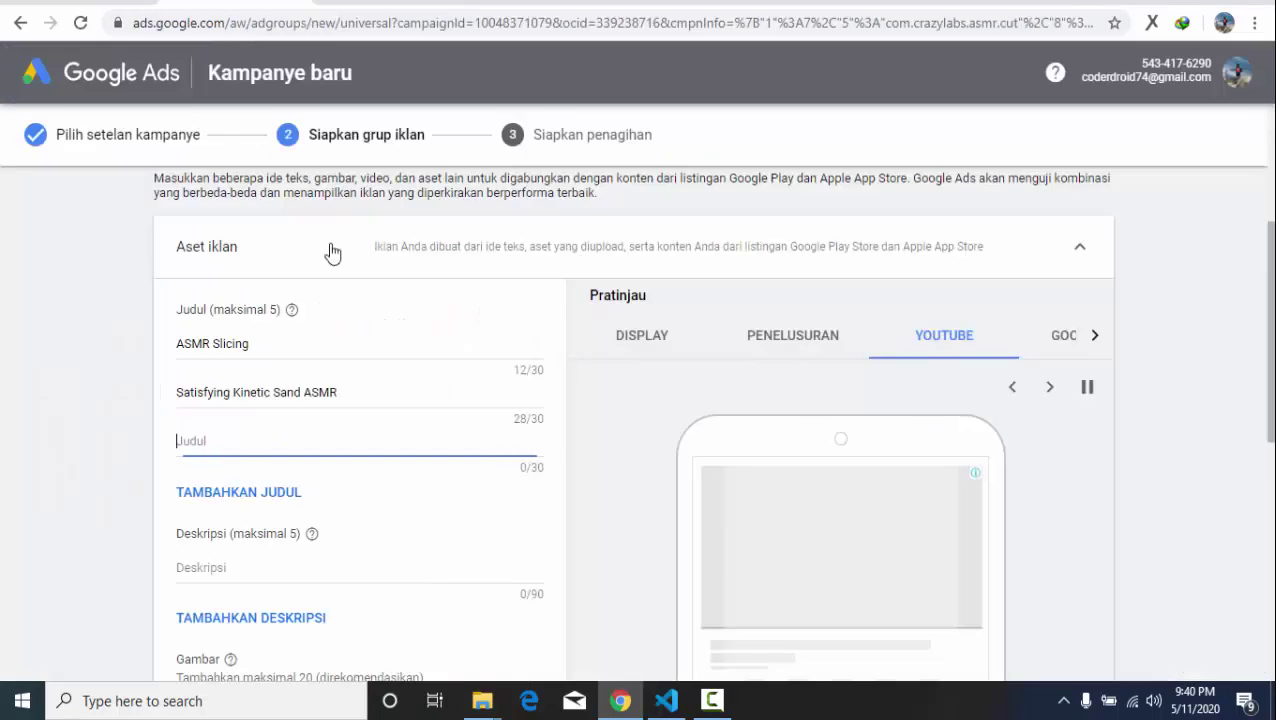
{"action": "left_click_drag", "start_coordinate": [253, 343], "coordinate": [141, 333]}
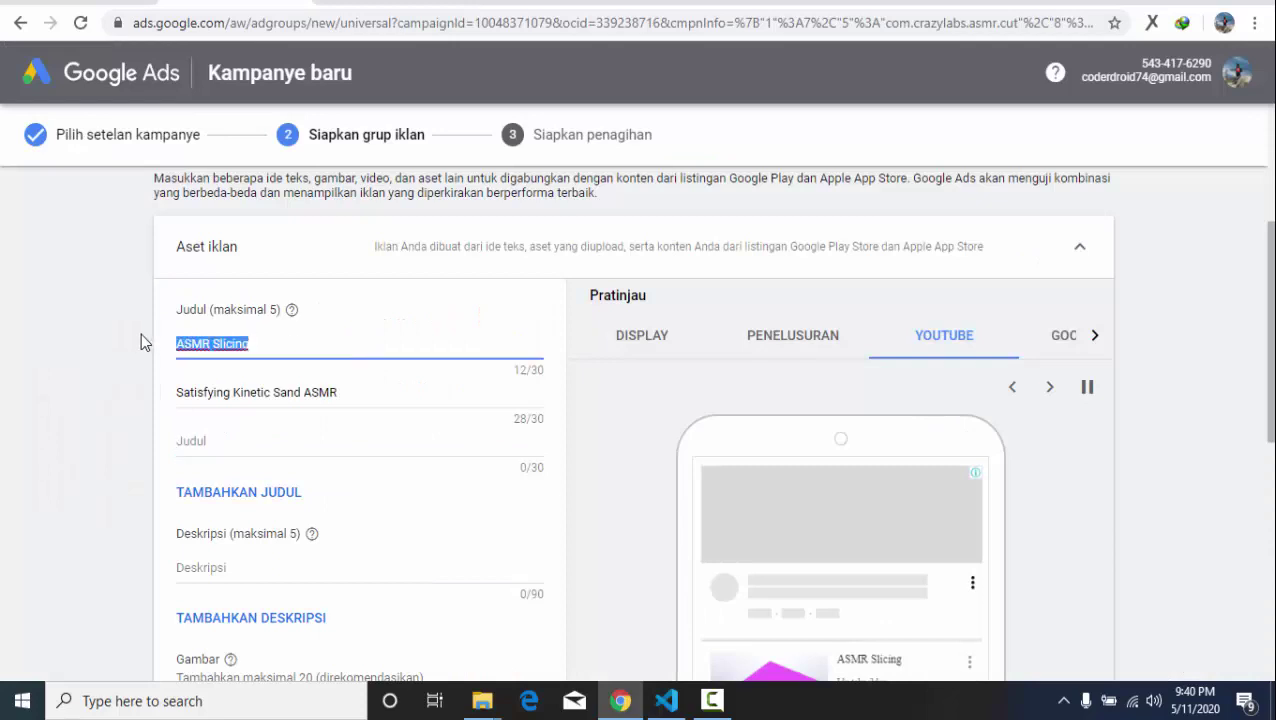
{"action": "left_click", "coordinate": [505, 4]}
{"action": "key", "text": "ctrl+v"}
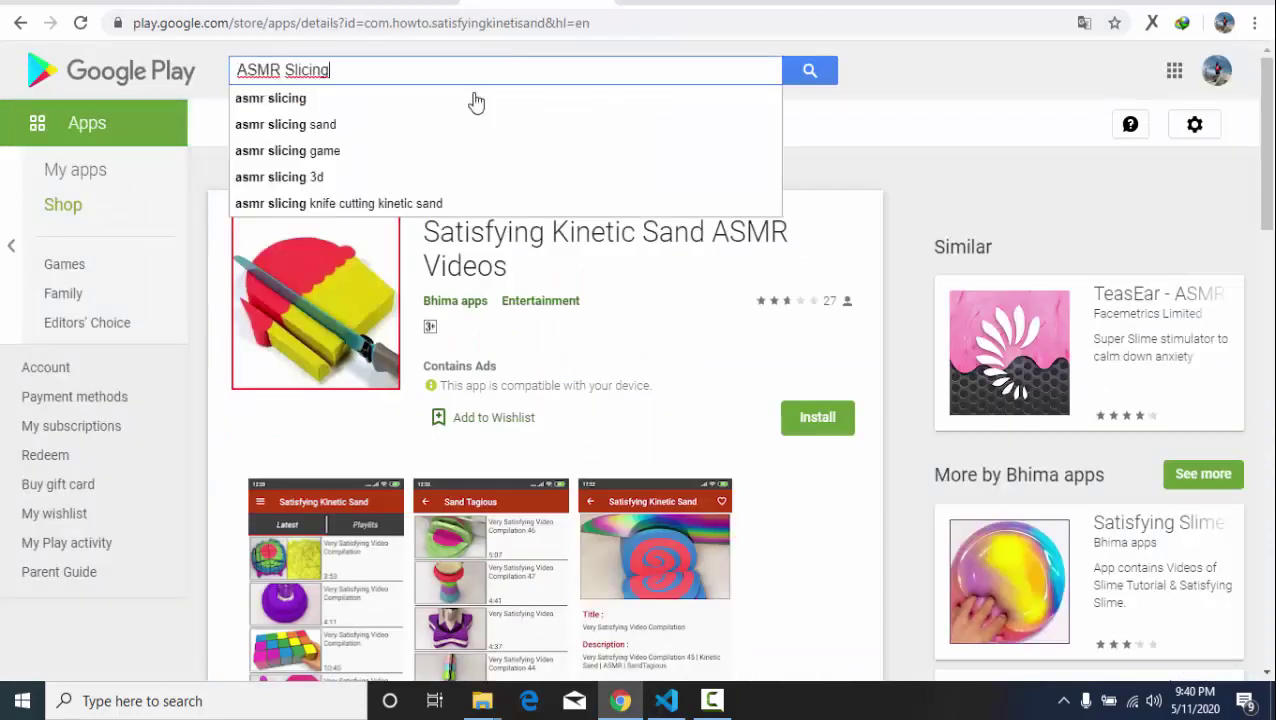
{"action": "key", "text": "Return"}
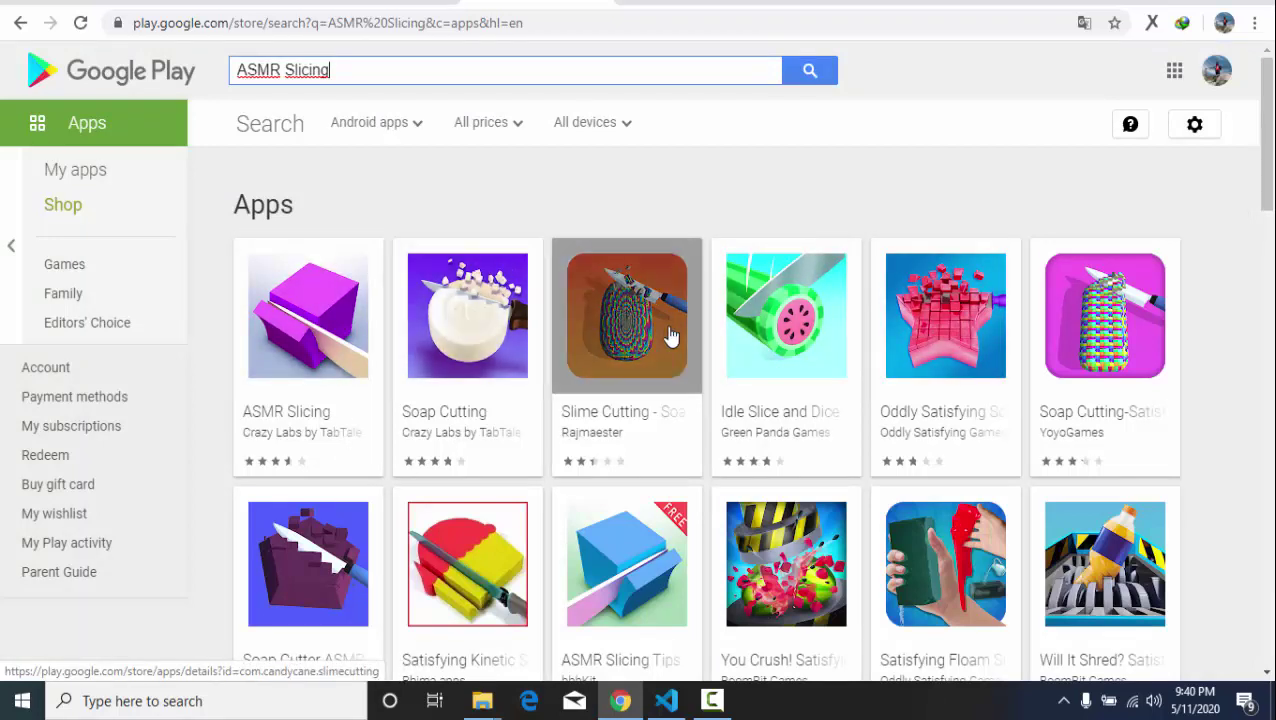
Open the YoyoGames app Soap Cutting-Satisfying ASMR from the results, check its install figure, and copy the app name.
{"action": "left_click", "coordinate": [1135, 363]}
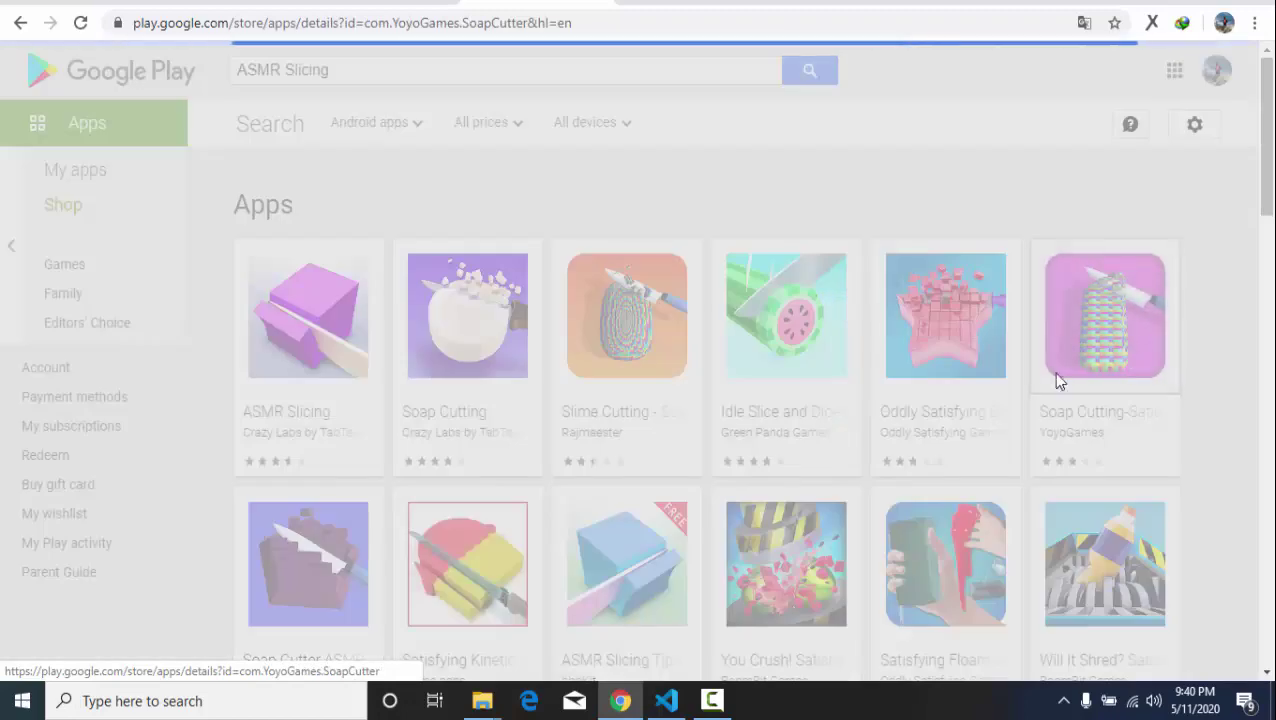
{"action": "scroll", "coordinate": [479, 384], "scroll_direction": "down", "scroll_amount": 10}
{"action": "scroll", "coordinate": [481, 383], "scroll_direction": "down", "scroll_amount": 5}
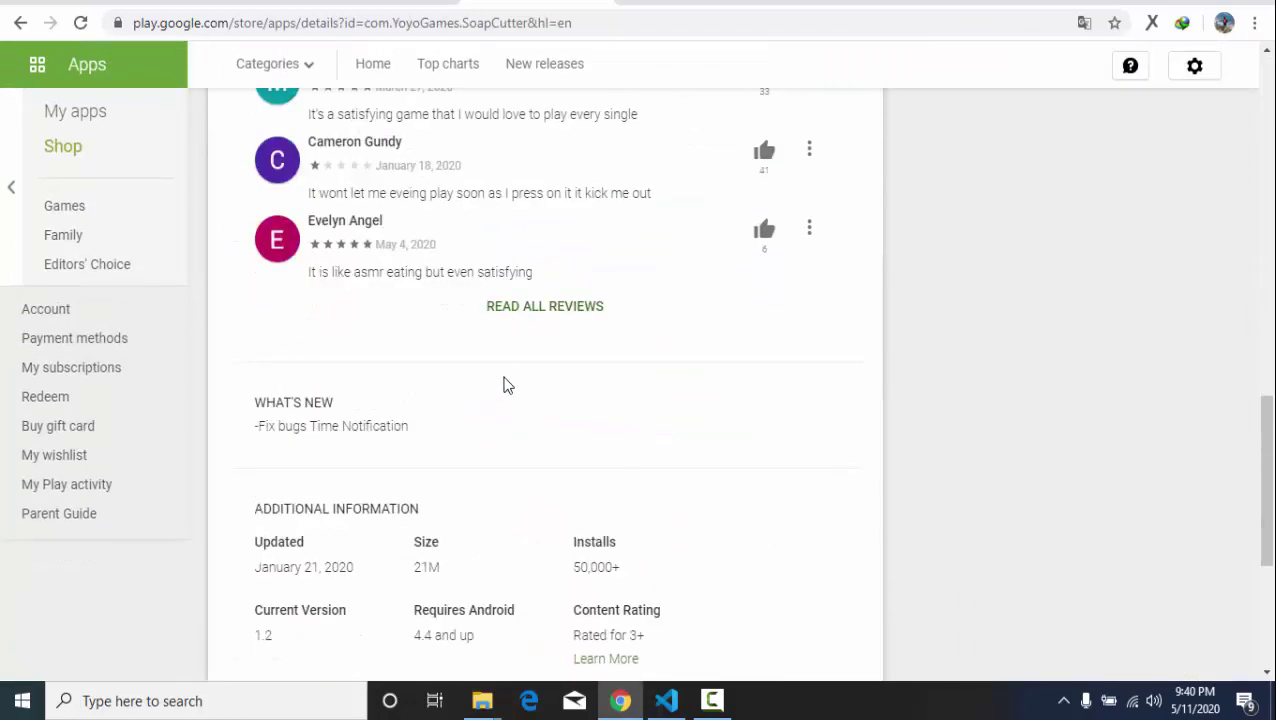
{"action": "triple_click", "coordinate": [600, 570]}
{"action": "left_click", "coordinate": [610, 575]}
{"action": "scroll", "coordinate": [600, 560], "scroll_direction": "up", "scroll_amount": 15}
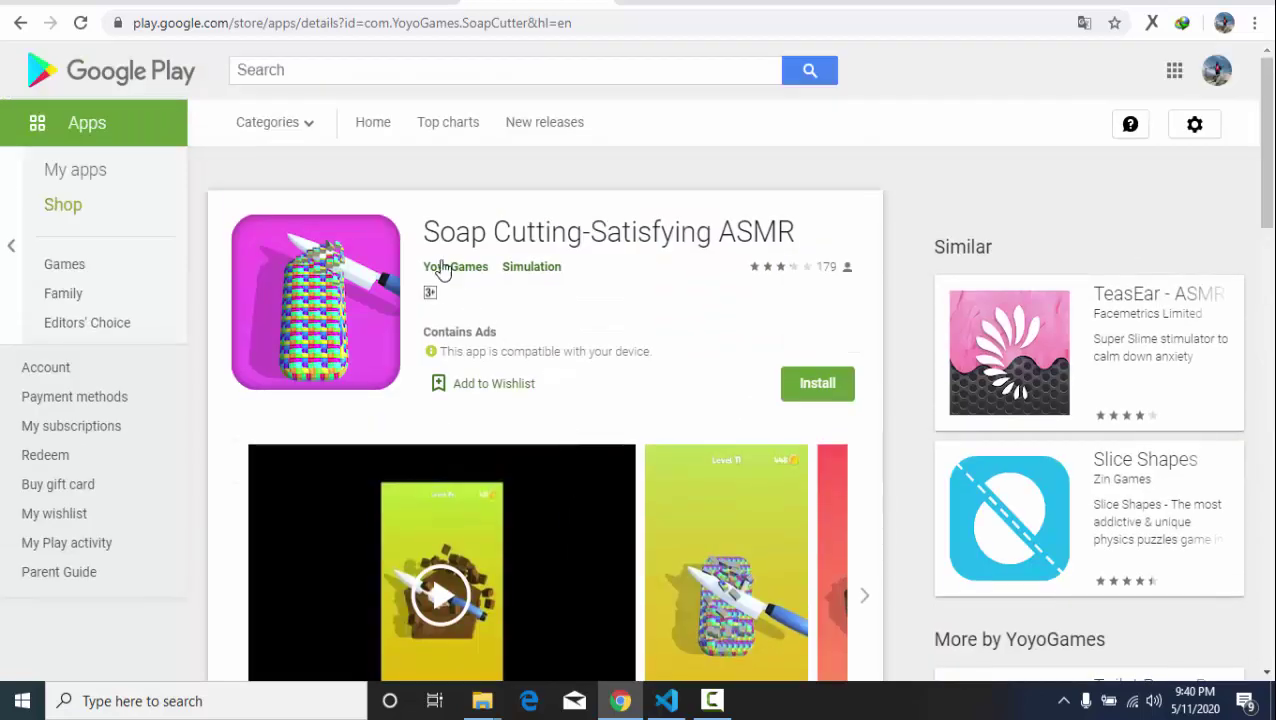
{"action": "left_click_drag", "start_coordinate": [424, 232], "coordinate": [849, 236]}
{"action": "right_click", "coordinate": [800, 243]}
{"action": "left_click", "coordinate": [826, 254]}
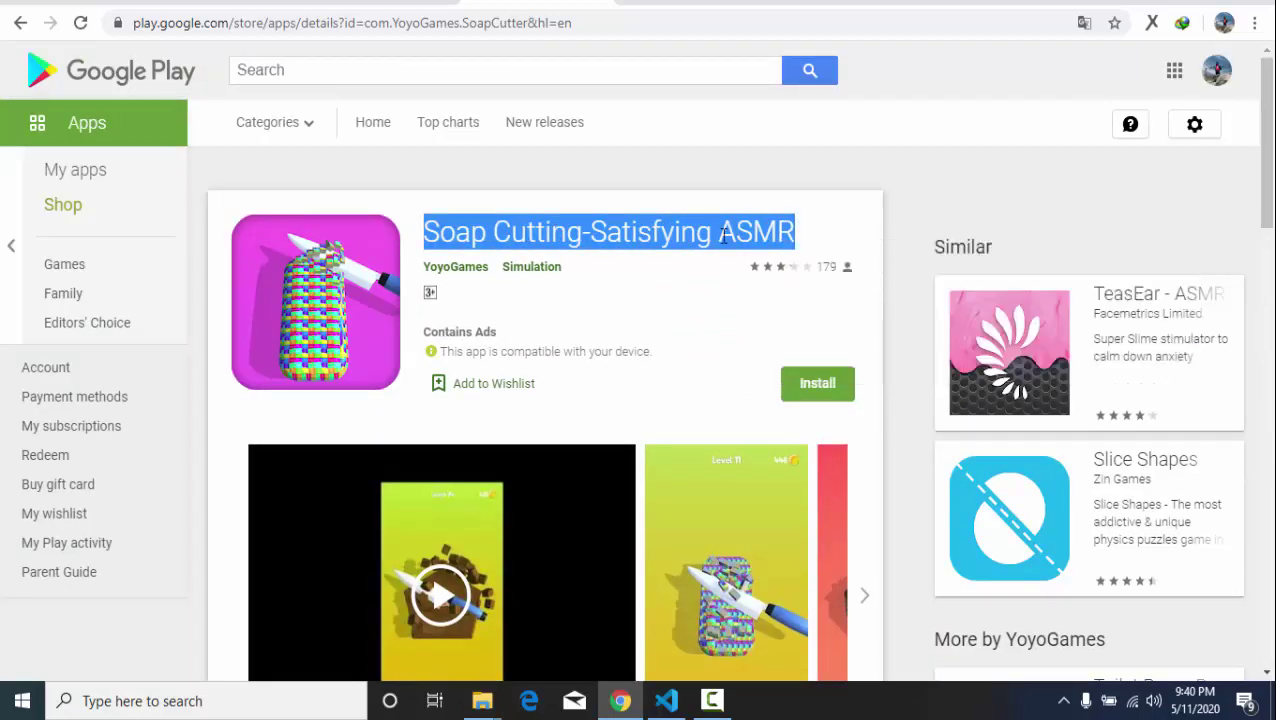
Enter the copied name Soap Cutting-Satisfying ASMR as the third ad headline in Google Ads.
{"action": "left_click", "coordinate": [266, 3]}
{"action": "left_click", "coordinate": [296, 438]}
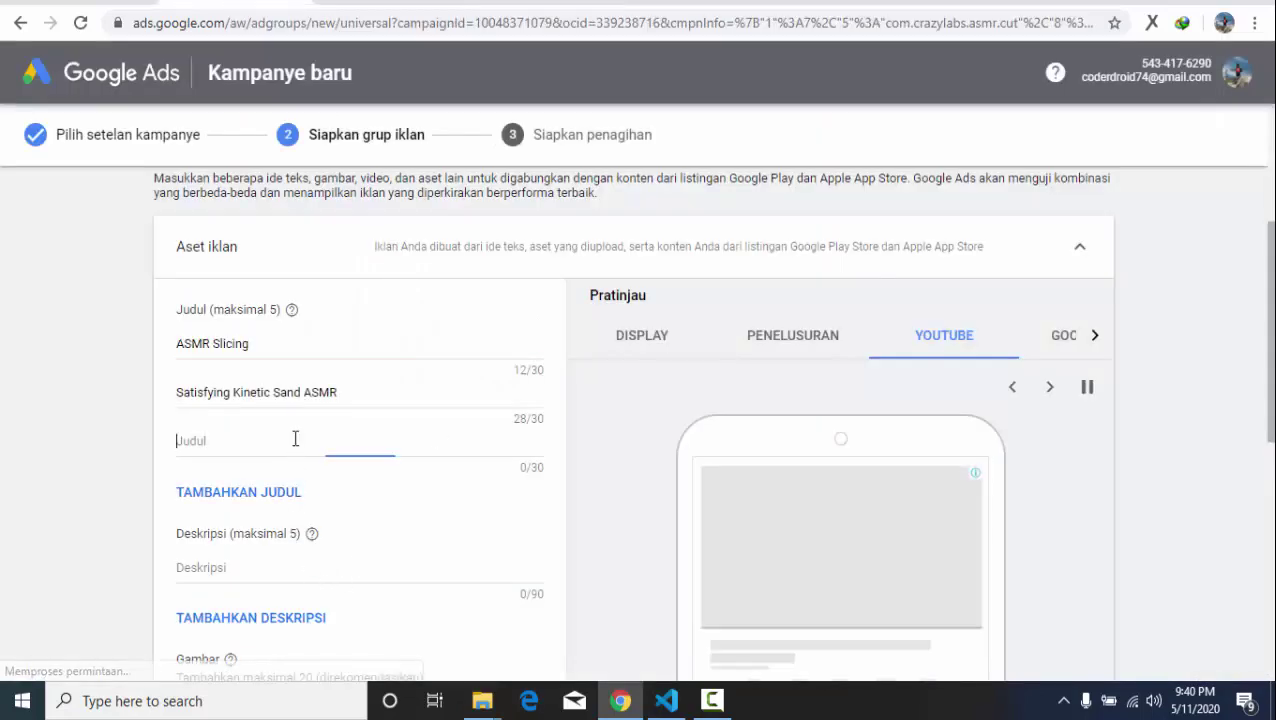
{"action": "key", "text": "ctrl+v"}
{"action": "scroll", "coordinate": [360, 445], "scroll_direction": "down", "scroll_amount": 2}
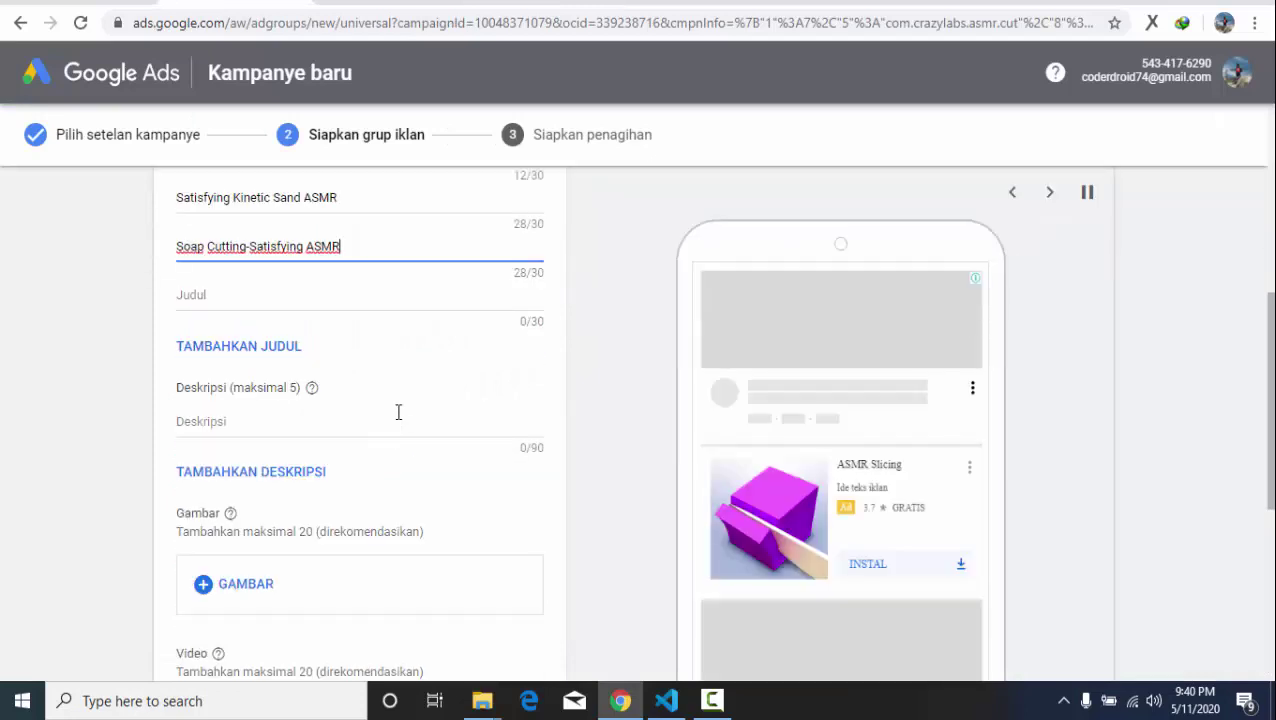
{"action": "scroll", "coordinate": [199, 535], "scroll_direction": "up", "scroll_amount": 2}
Return to the Google Play search results, open Rajmaester's slime cutting app, and copy its name, Slime Cutting - Soap Style Cutter ASMR.
{"action": "left_click", "coordinate": [222, 487]}
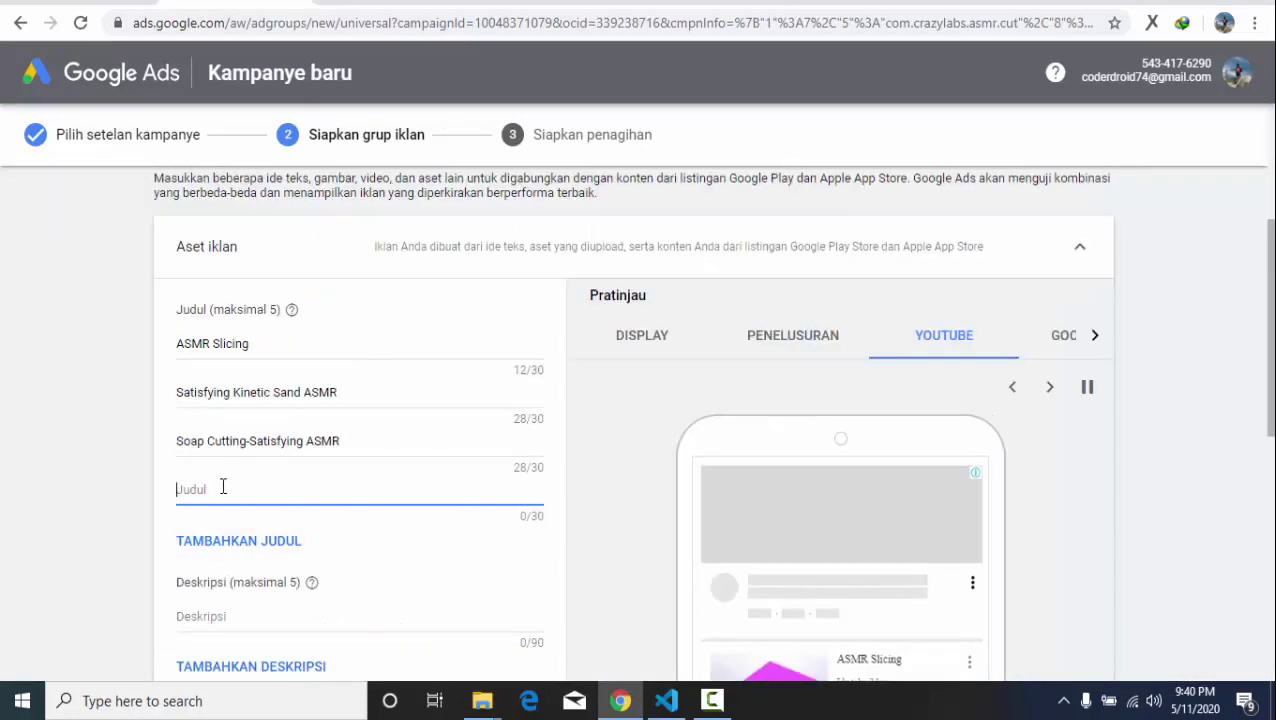
{"action": "scroll", "coordinate": [401, 447], "scroll_direction": "up", "scroll_amount": 1}
{"action": "left_click", "coordinate": [636, 3]}
{"action": "left_click", "coordinate": [549, 3]}
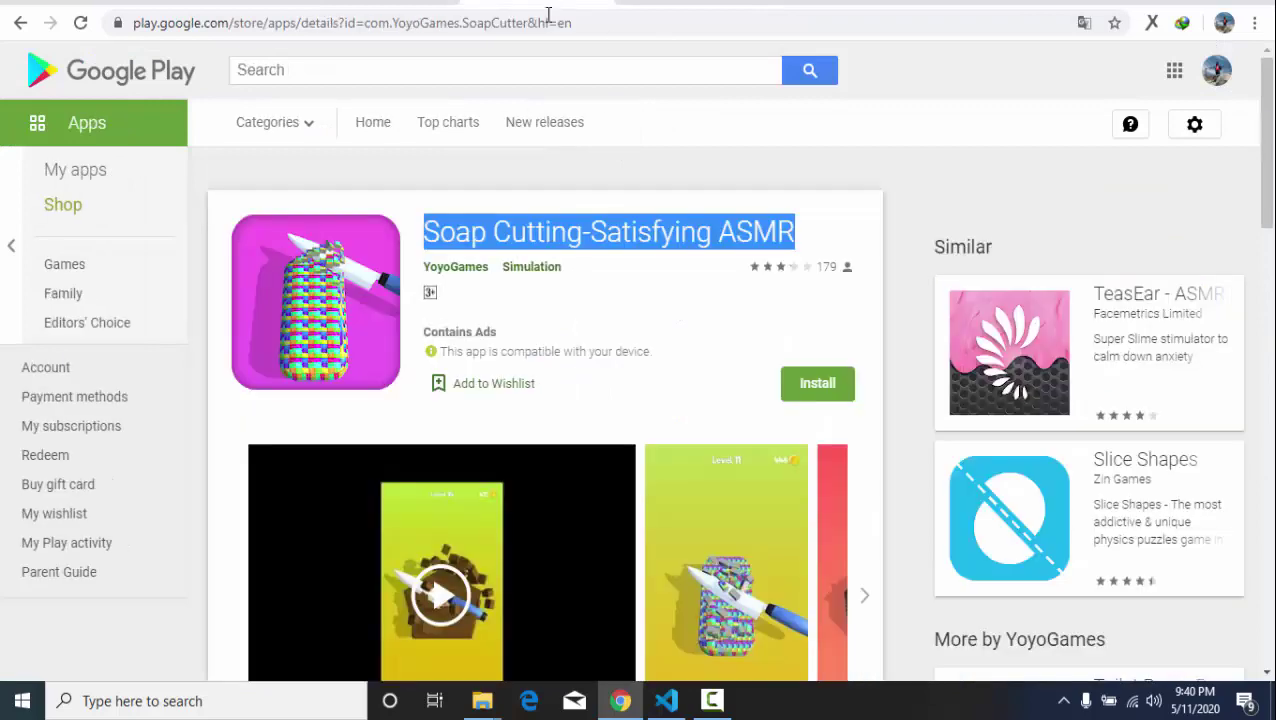
{"action": "left_click", "coordinate": [20, 22]}
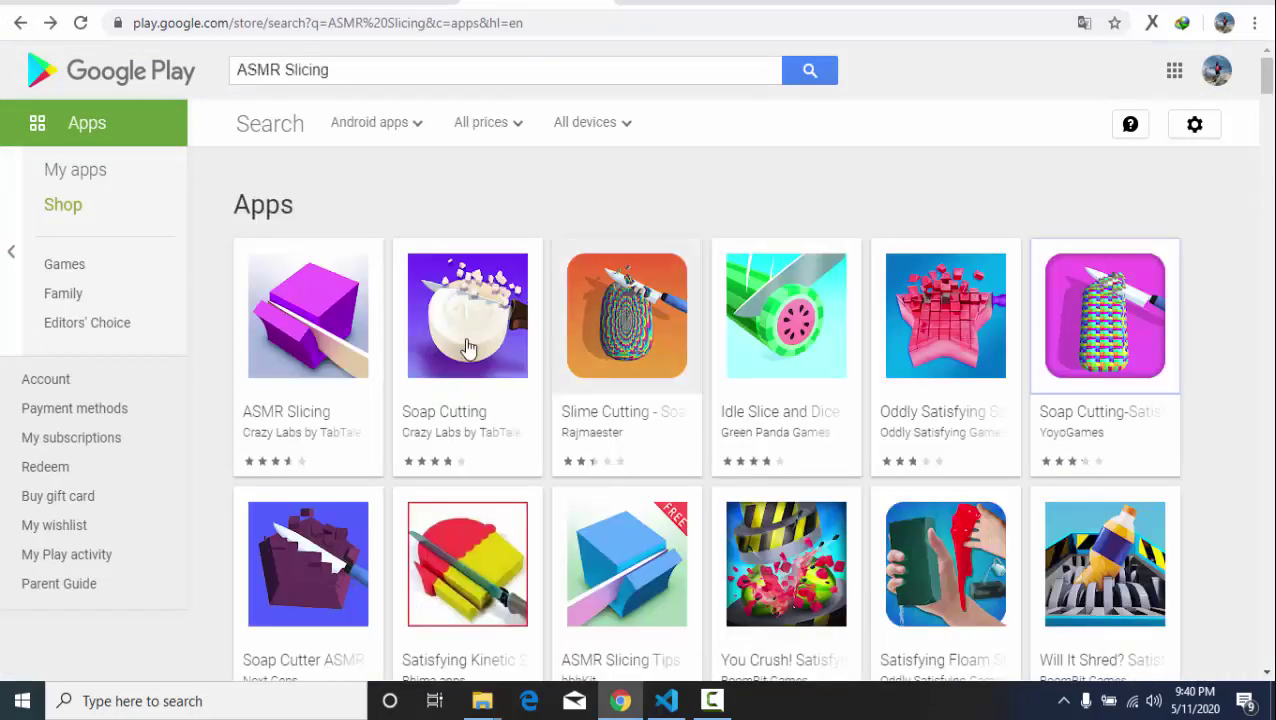
{"action": "left_click", "coordinate": [663, 364]}
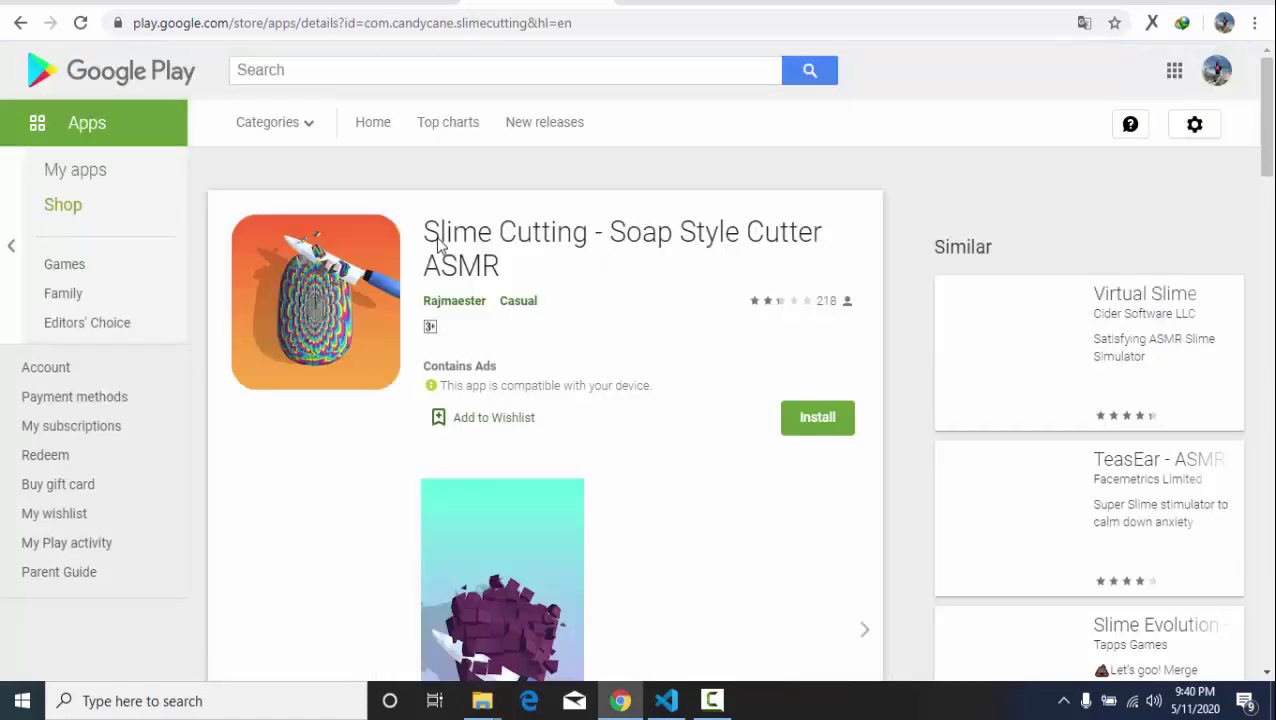
{"action": "triple_click", "coordinate": [430, 232]}
{"action": "right_click", "coordinate": [430, 232]}
{"action": "left_click", "coordinate": [464, 250]}
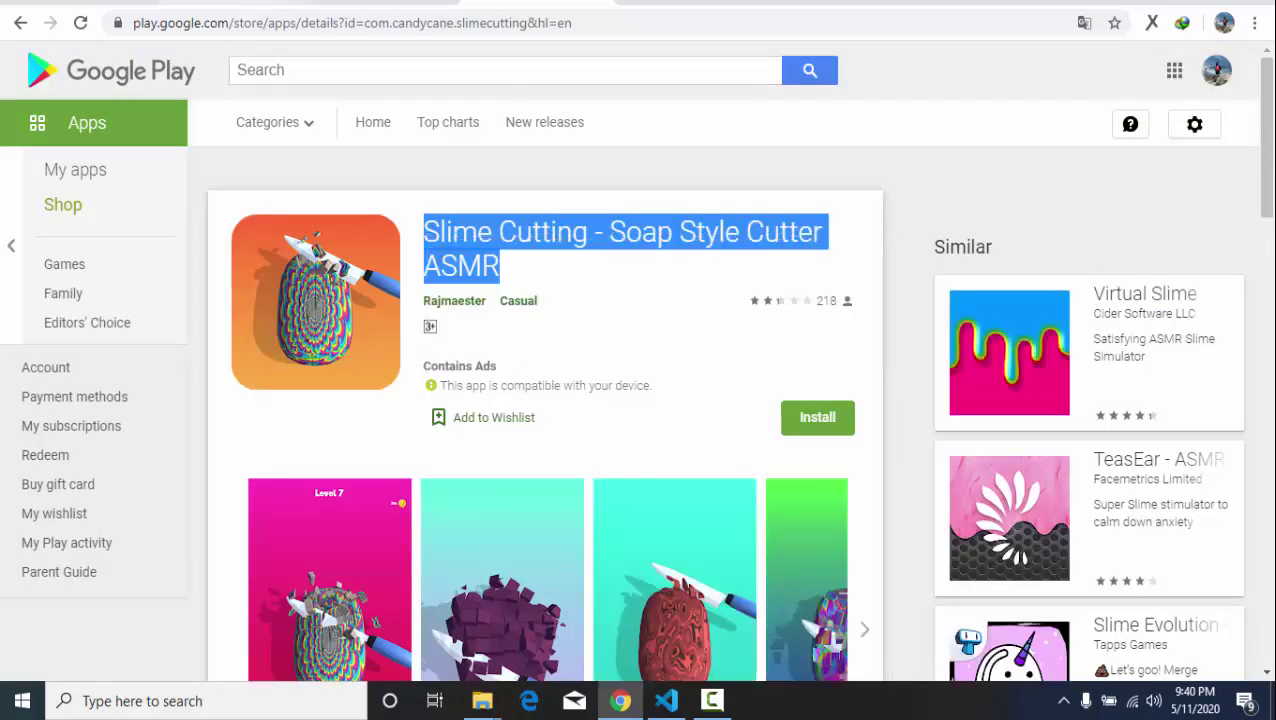
Paste the copied name as the fourth ad headline in Google Ads and shorten it to Slime Cutting - Soap Style.
{"action": "left_click", "coordinate": [255, 8]}
{"action": "key", "text": "ctrl+v"}
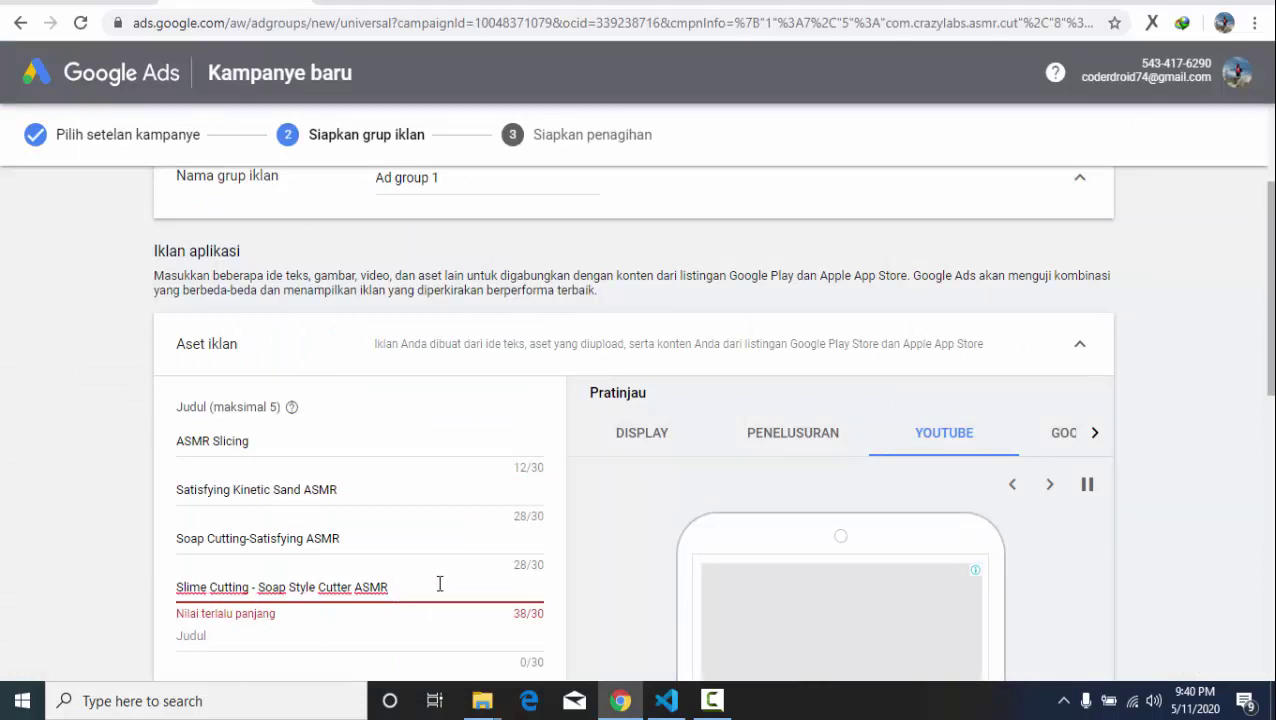
{"action": "key", "text": "BackSpace"}
{"action": "key", "text": "BackSpace"}
{"action": "key", "text": "BackSpace"}
{"action": "key", "text": "BackSpace"}
{"action": "key", "text": "BackSpace"}
{"action": "key", "text": "BackSpace"}
{"action": "key", "text": "BackSpace"}
{"action": "key", "text": "BackSpace"}
{"action": "key", "text": "BackSpace"}
{"action": "key", "text": "BackSpace"}
{"action": "key", "text": "BackSpace"}
{"action": "key", "text": "BackSpace"}
{"action": "scroll", "coordinate": [447, 584], "scroll_direction": "down", "scroll_amount": 3}
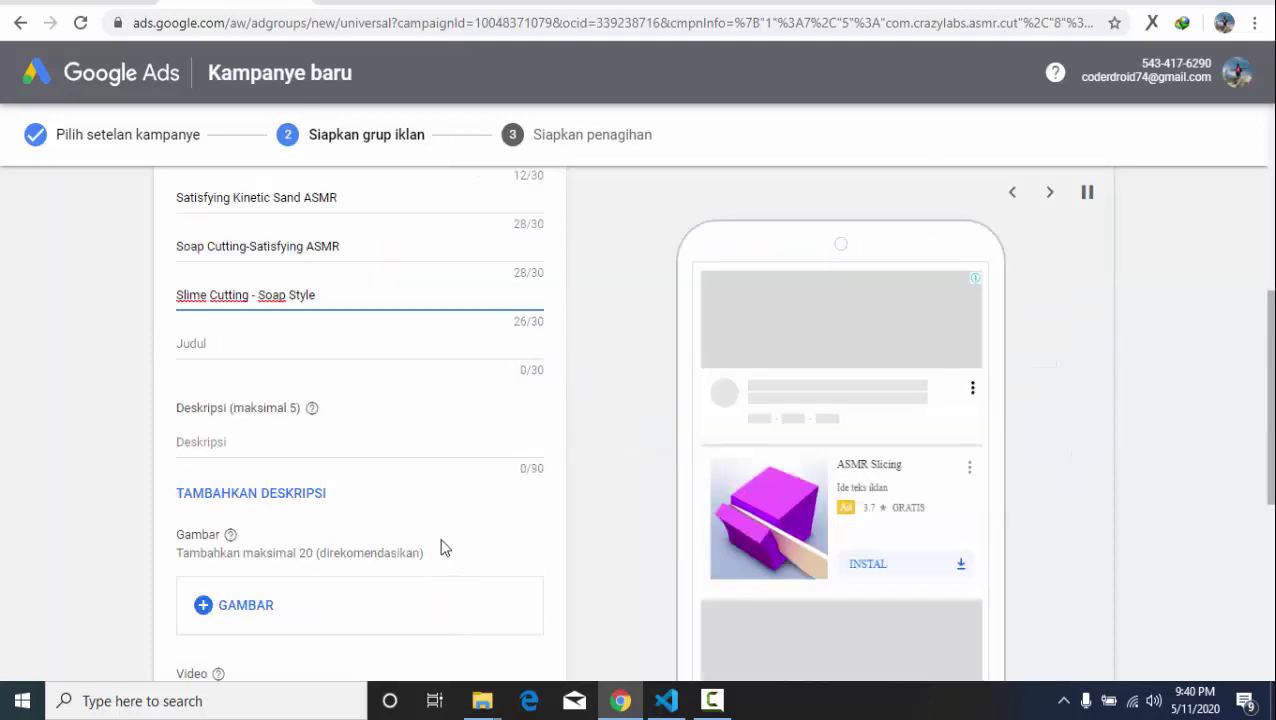
Copy the app name ASMR Slicing Tips from its Google Play page and enter it as the fifth ad headline in Google Ads.
{"action": "left_click", "coordinate": [386, 345]}
{"action": "scroll", "coordinate": [403, 434], "scroll_direction": "up", "scroll_amount": 3}
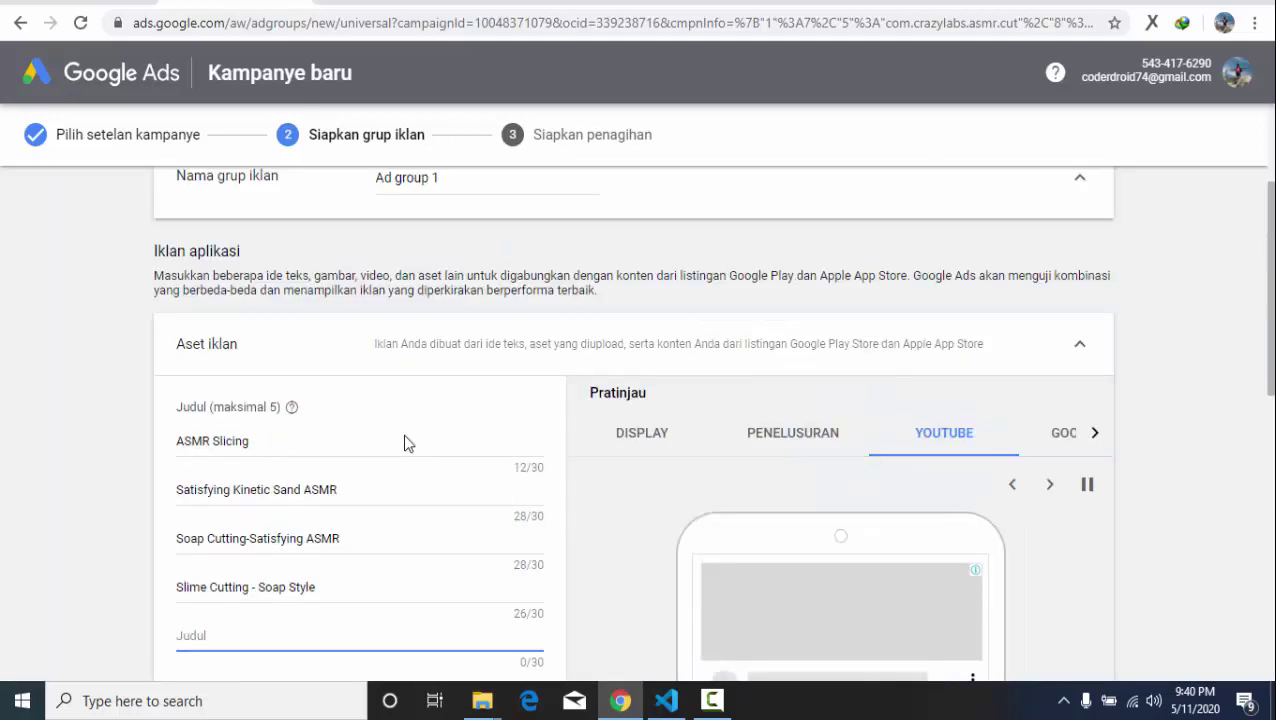
{"action": "scroll", "coordinate": [313, 460], "scroll_direction": "down", "scroll_amount": 2}
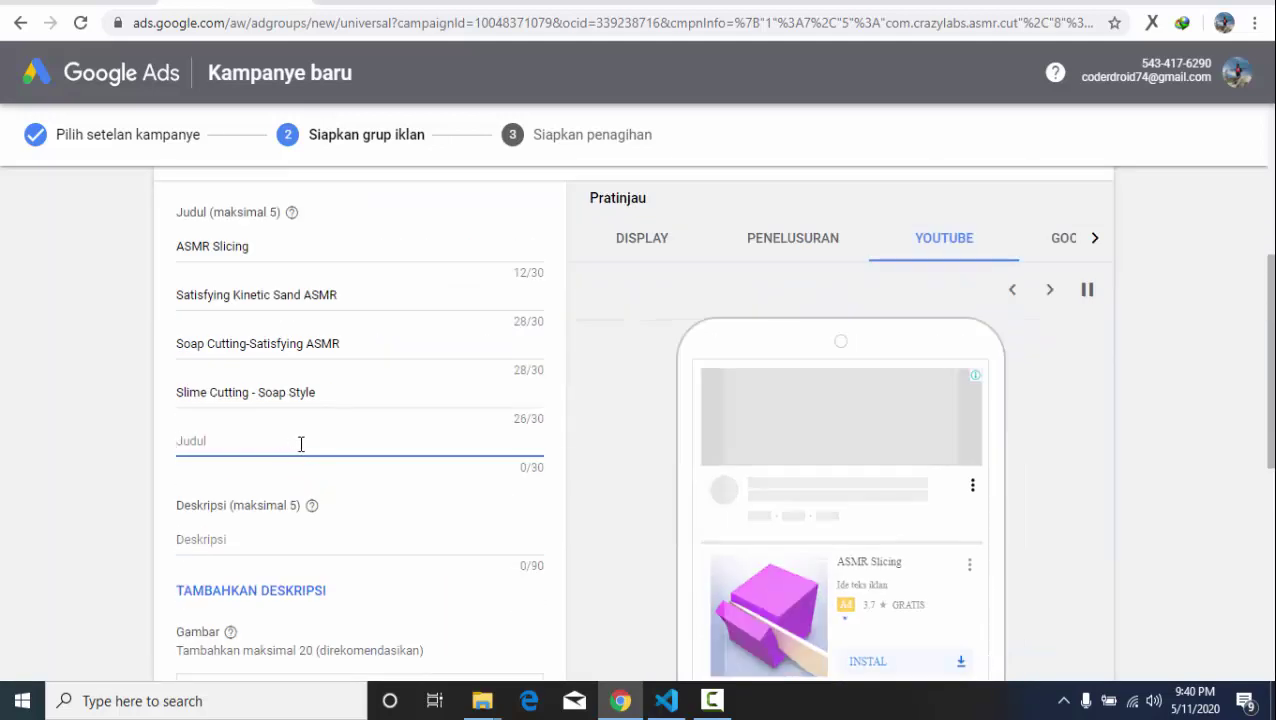
{"action": "left_click", "coordinate": [538, 3]}
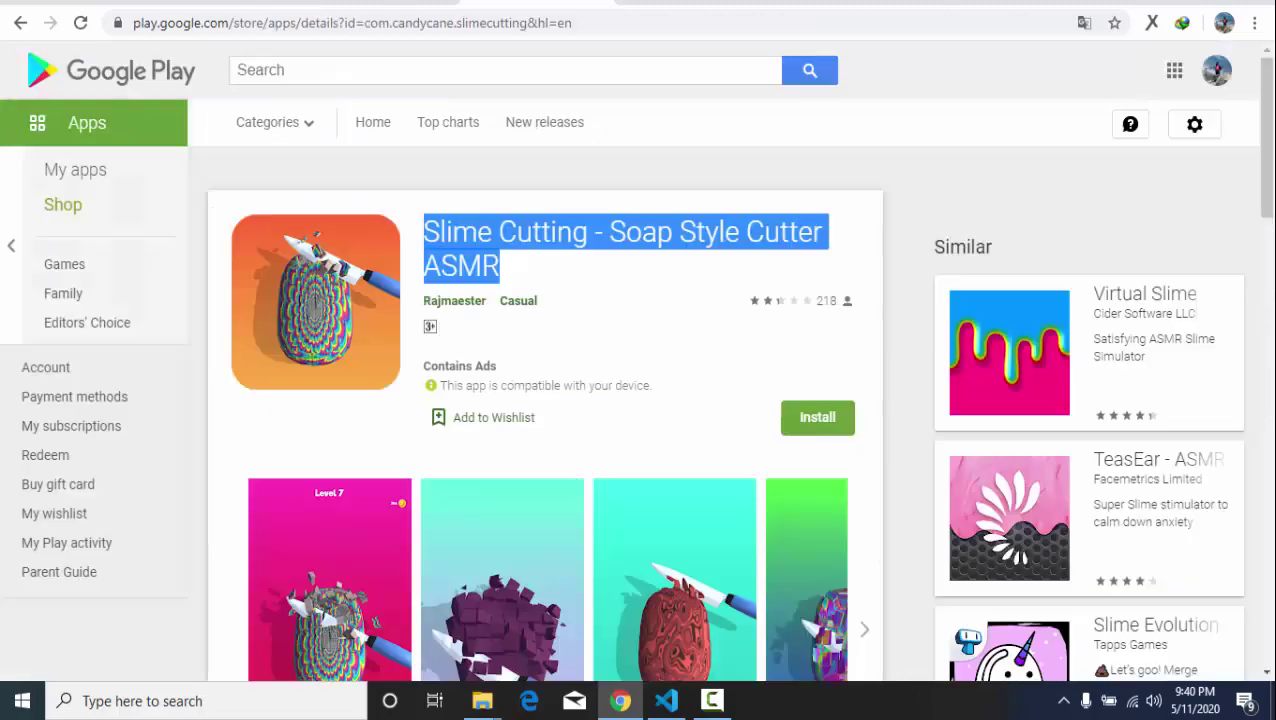
{"action": "left_click", "coordinate": [18, 30]}
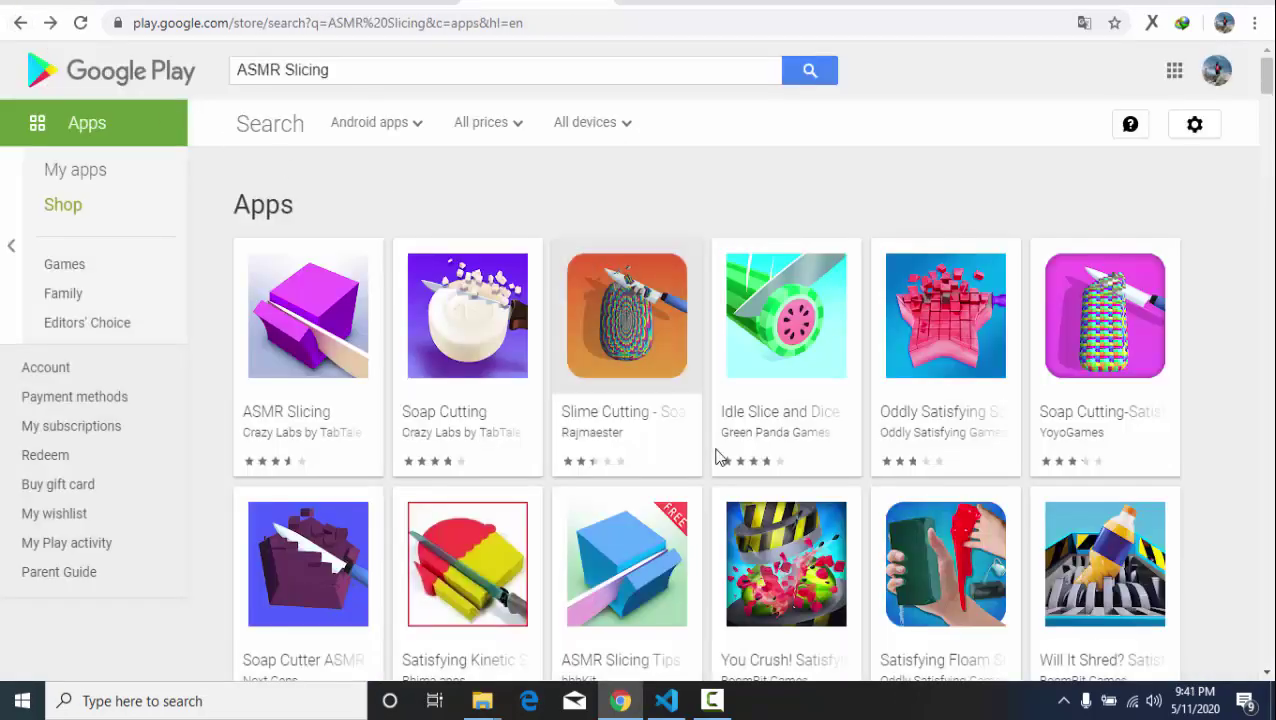
{"action": "scroll", "coordinate": [760, 450], "scroll_direction": "down", "scroll_amount": 2}
{"action": "left_click", "coordinate": [672, 408]}
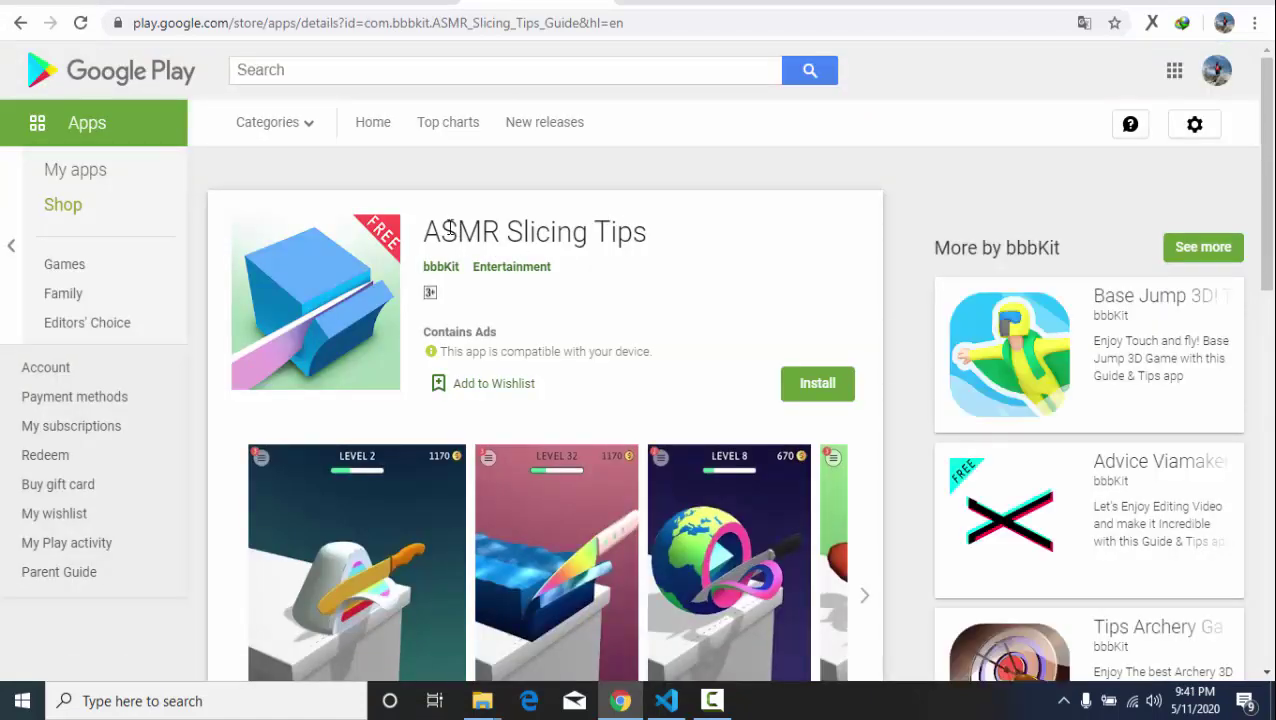
{"action": "left_click_drag", "start_coordinate": [450, 228], "coordinate": [650, 238]}
{"action": "left_click", "coordinate": [215, 1]}
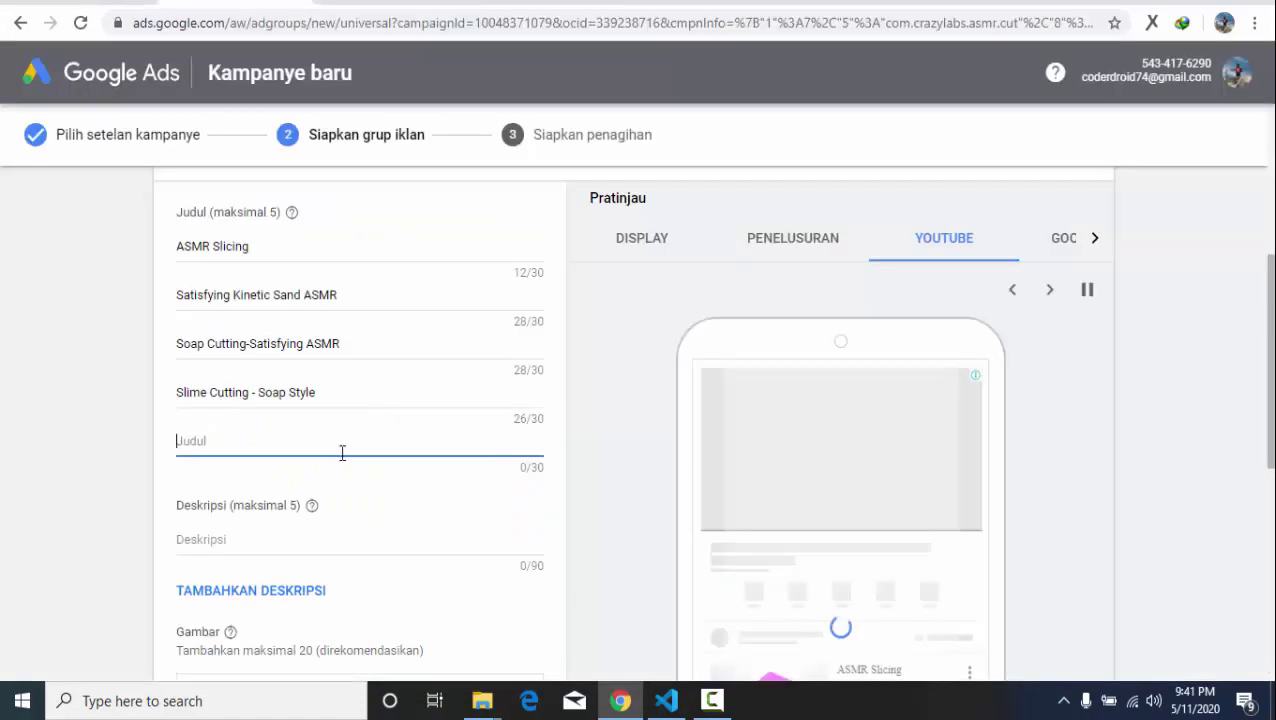
{"action": "key", "text": "ctrl+v"}
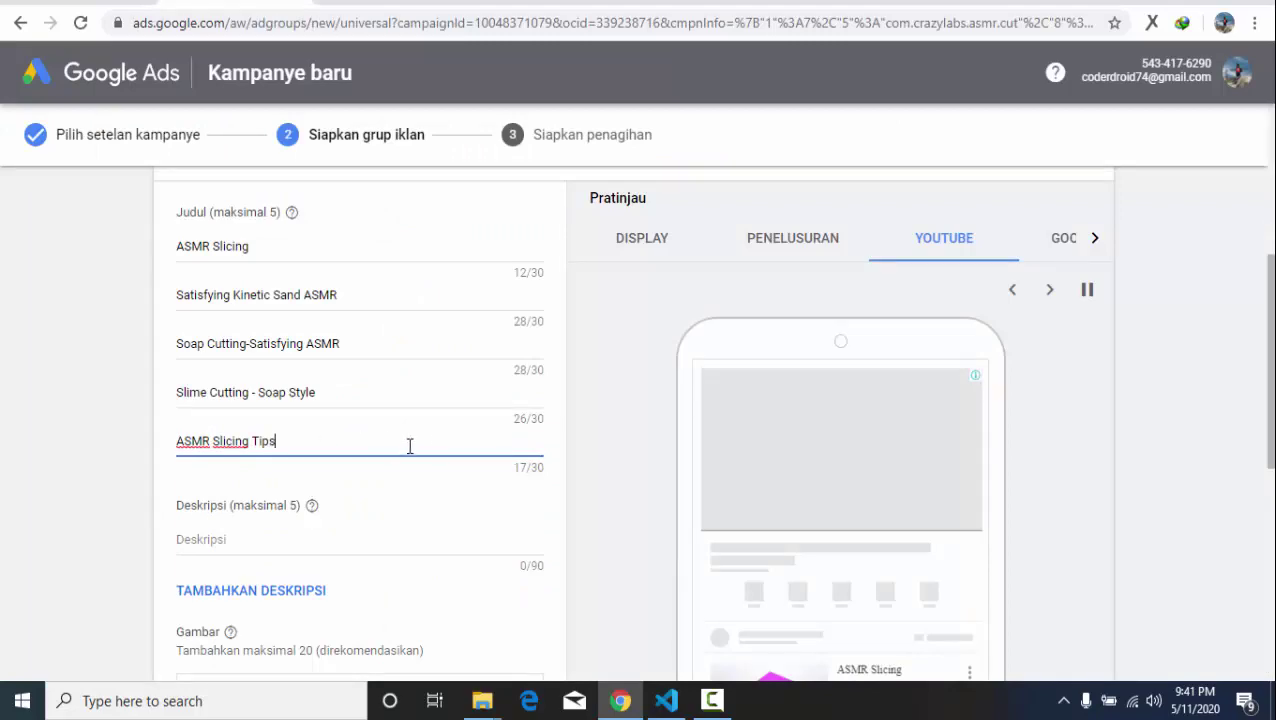
Expand the ASMR Slicing Tips description on Google Play and copy its two opening paragraphs, through Feel immeasurable satisfaction!
{"action": "scroll", "coordinate": [433, 526], "scroll_direction": "down", "scroll_amount": 1}
{"action": "left_click", "coordinate": [415, 1]}
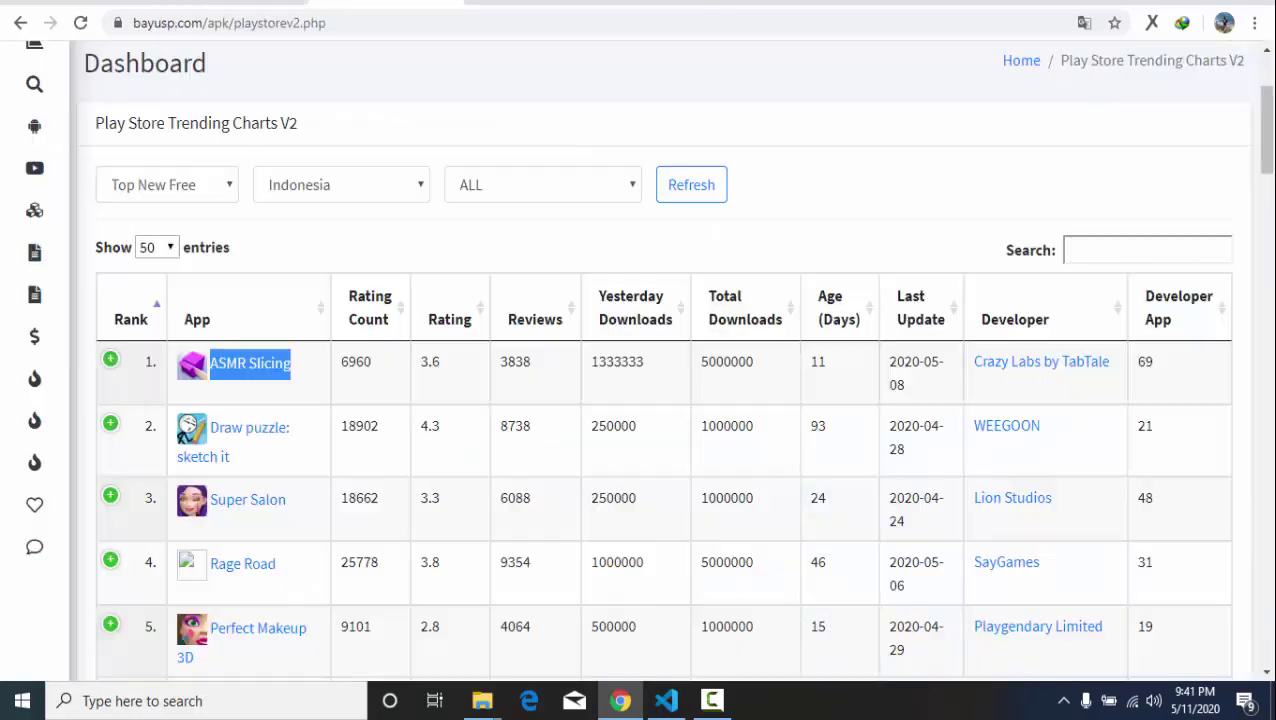
{"action": "left_click", "coordinate": [620, 2]}
{"action": "scroll", "coordinate": [496, 276], "scroll_direction": "down", "scroll_amount": 9}
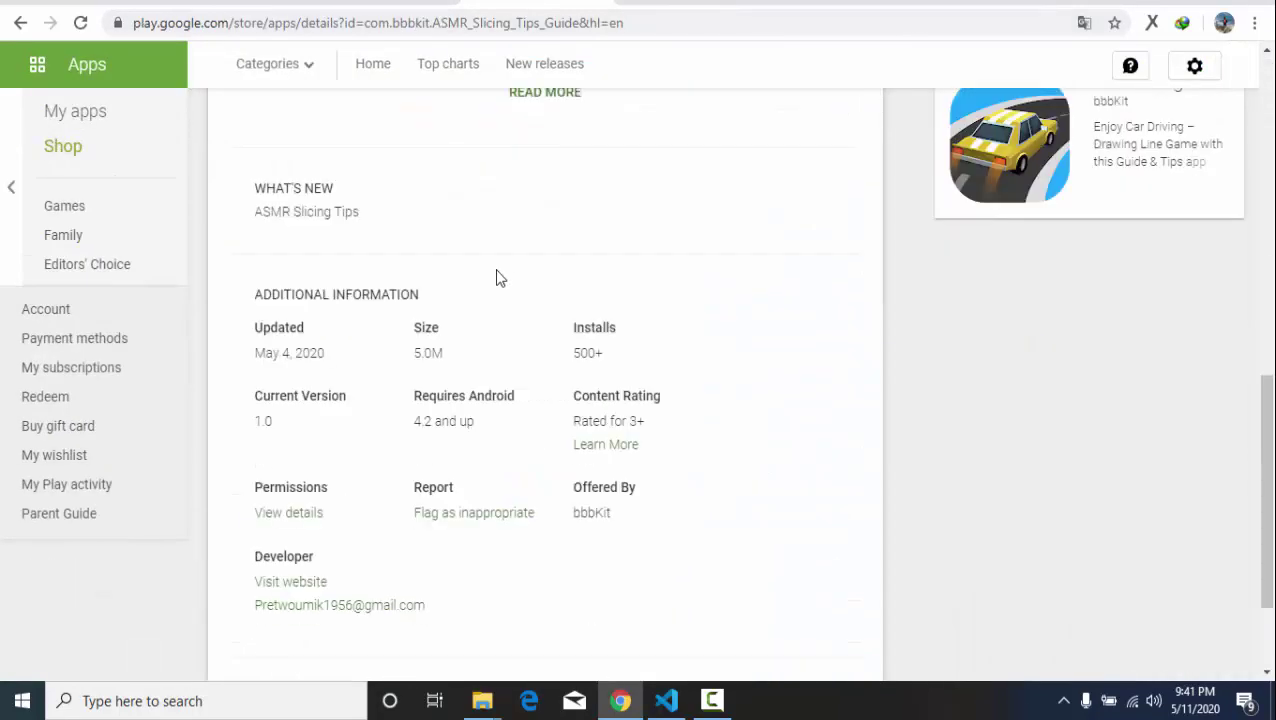
{"action": "scroll", "coordinate": [534, 285], "scroll_direction": "up", "scroll_amount": 3}
{"action": "left_click", "coordinate": [533, 387]}
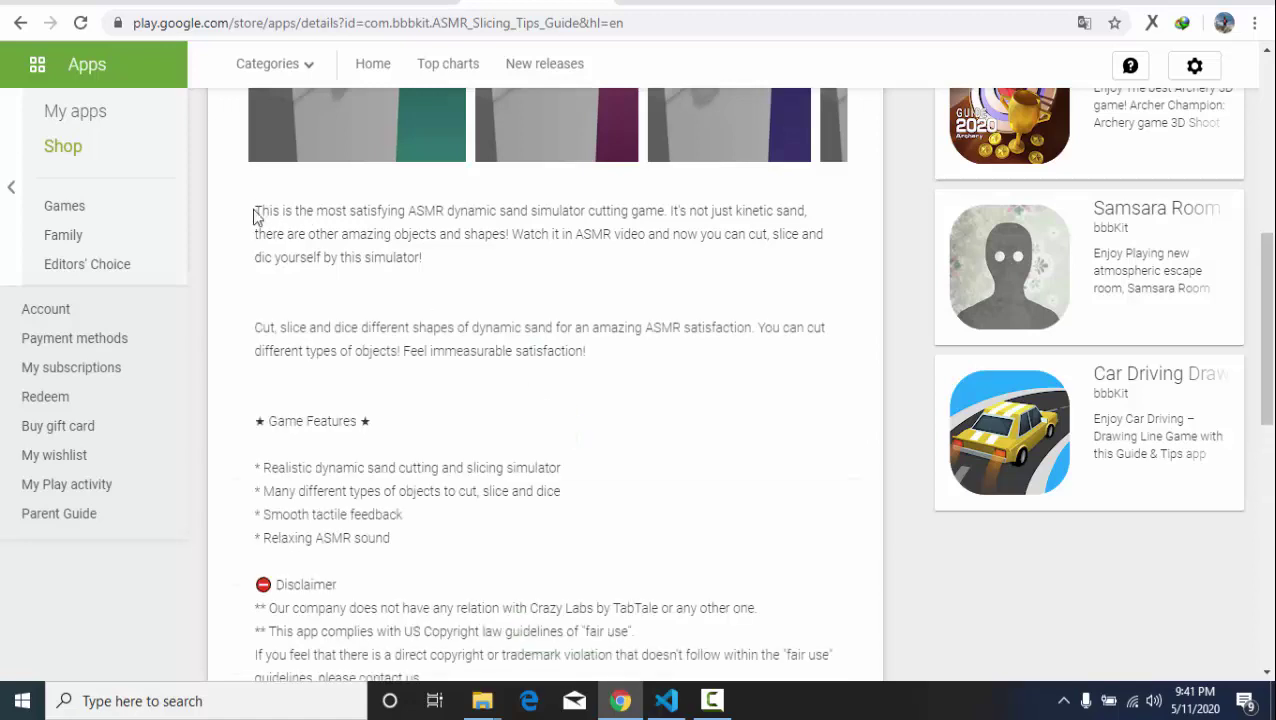
{"action": "left_click_drag", "start_coordinate": [255, 216], "coordinate": [601, 362]}
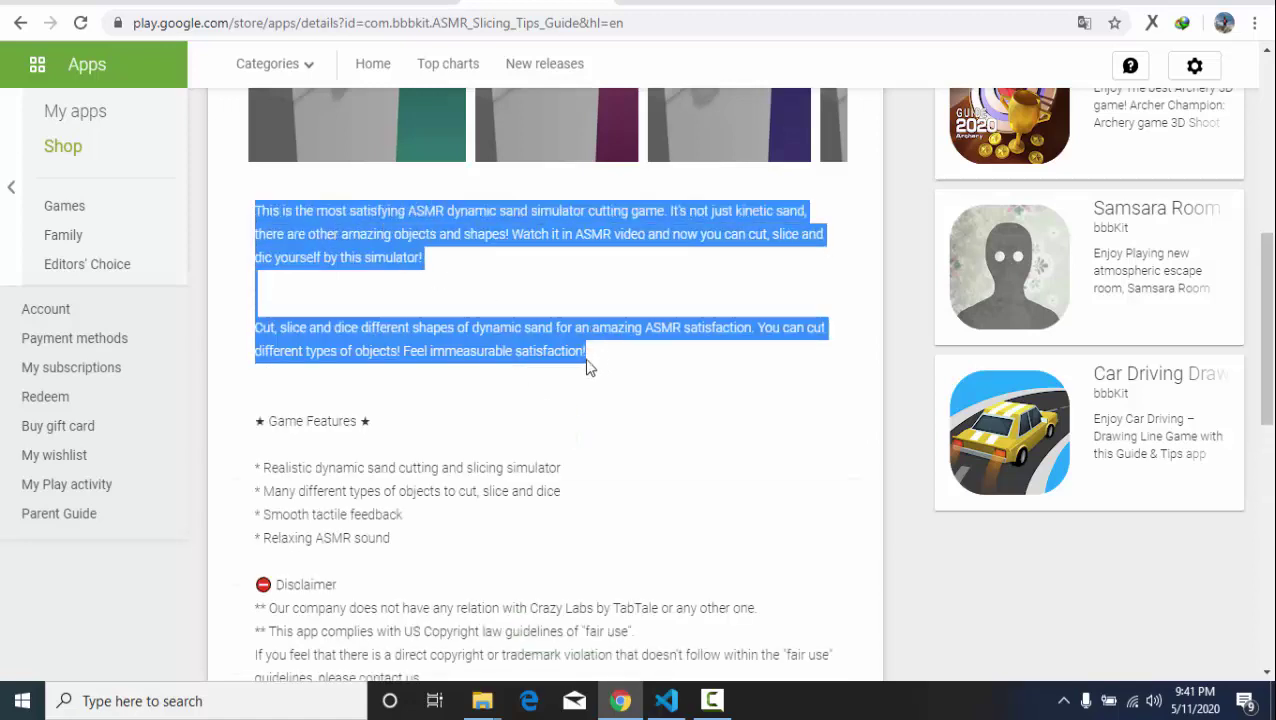
{"action": "right_click", "coordinate": [542, 356]}
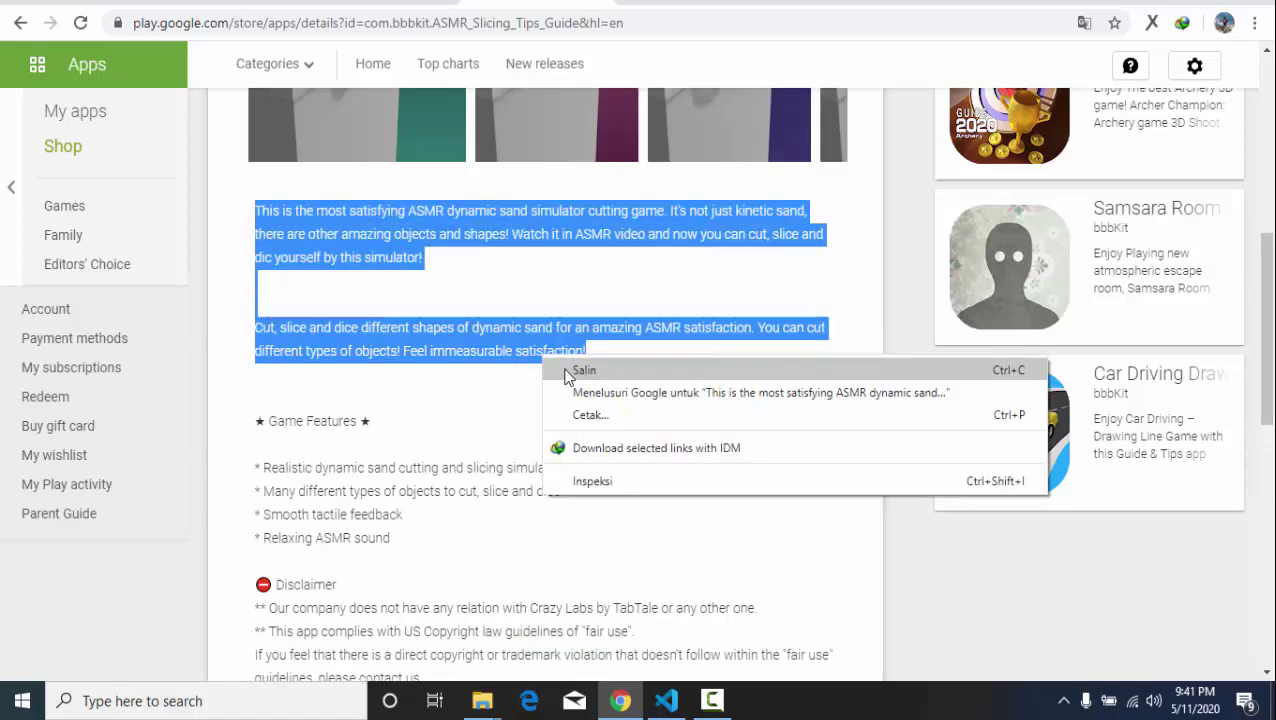
{"action": "left_click", "coordinate": [567, 371]}
{"action": "scroll", "coordinate": [540, 358], "scroll_direction": "up", "scroll_amount": 7}
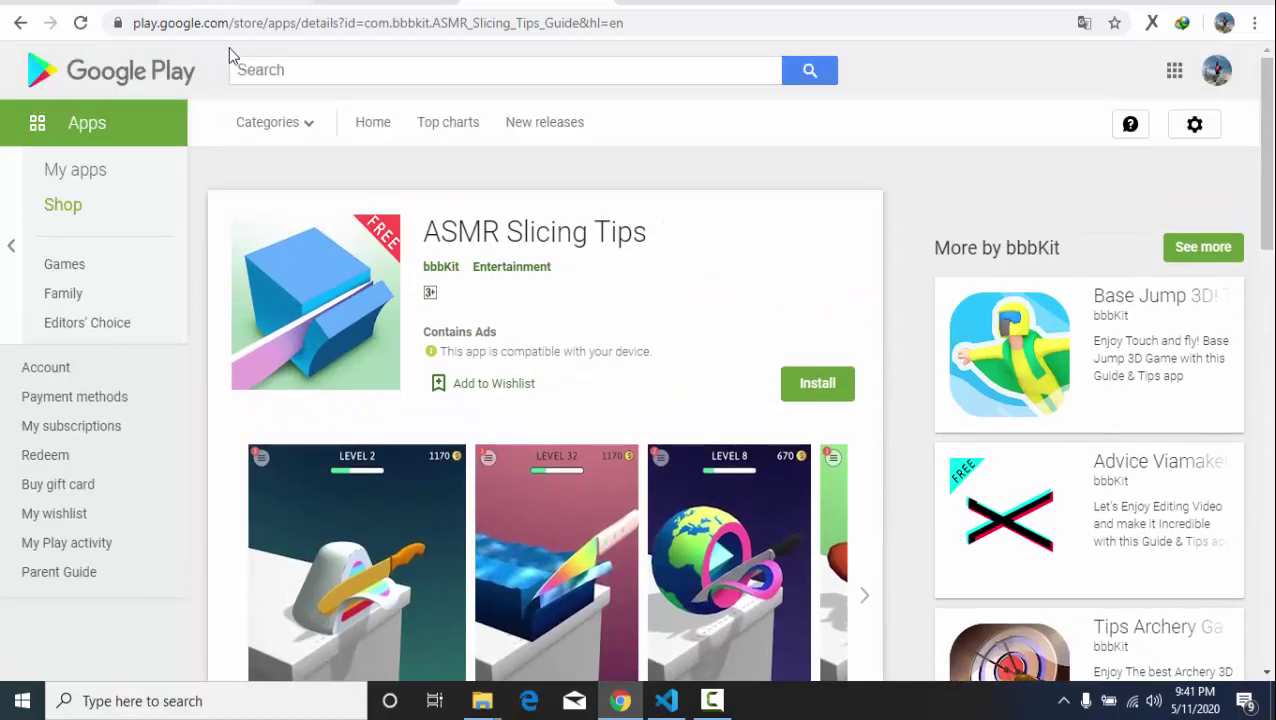
Paste the copied text as the first ad description in Google Ads and shorten it to This is the most satisfying ASMR dynamic sand simulator.
{"action": "left_click", "coordinate": [235, 3]}
{"action": "left_click", "coordinate": [247, 442]}
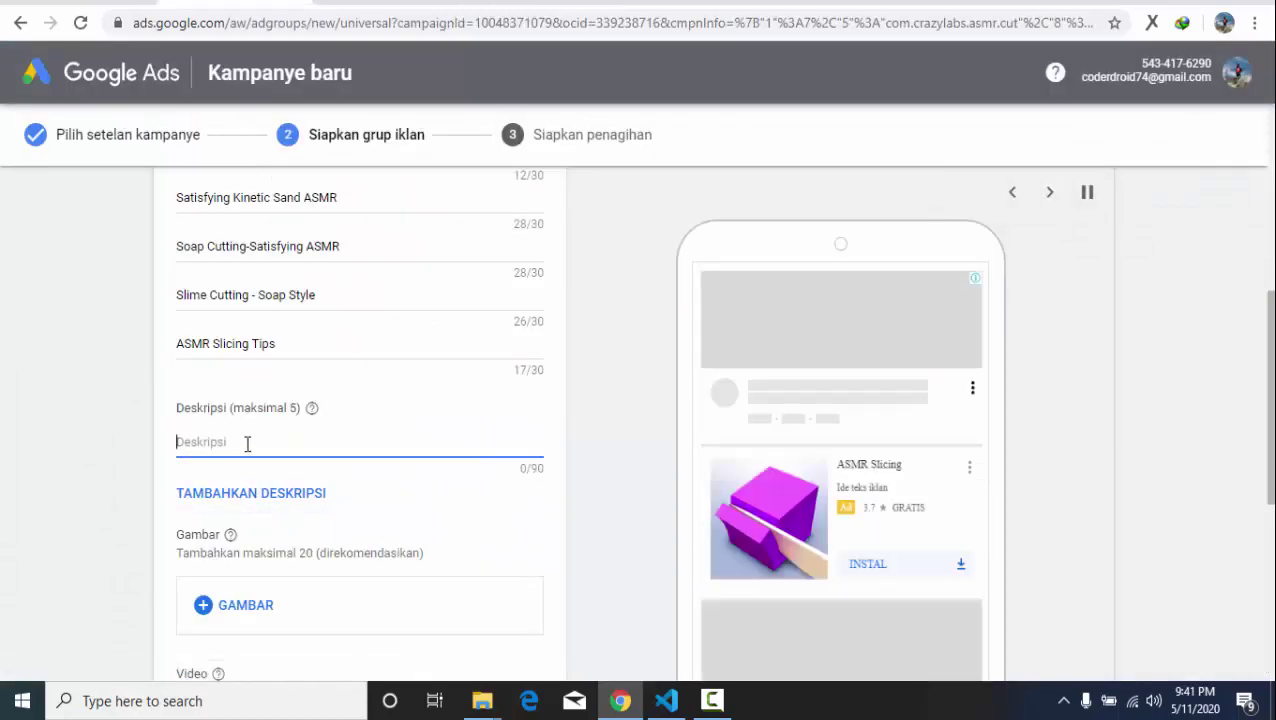
{"action": "key", "text": "ctrl+v"}
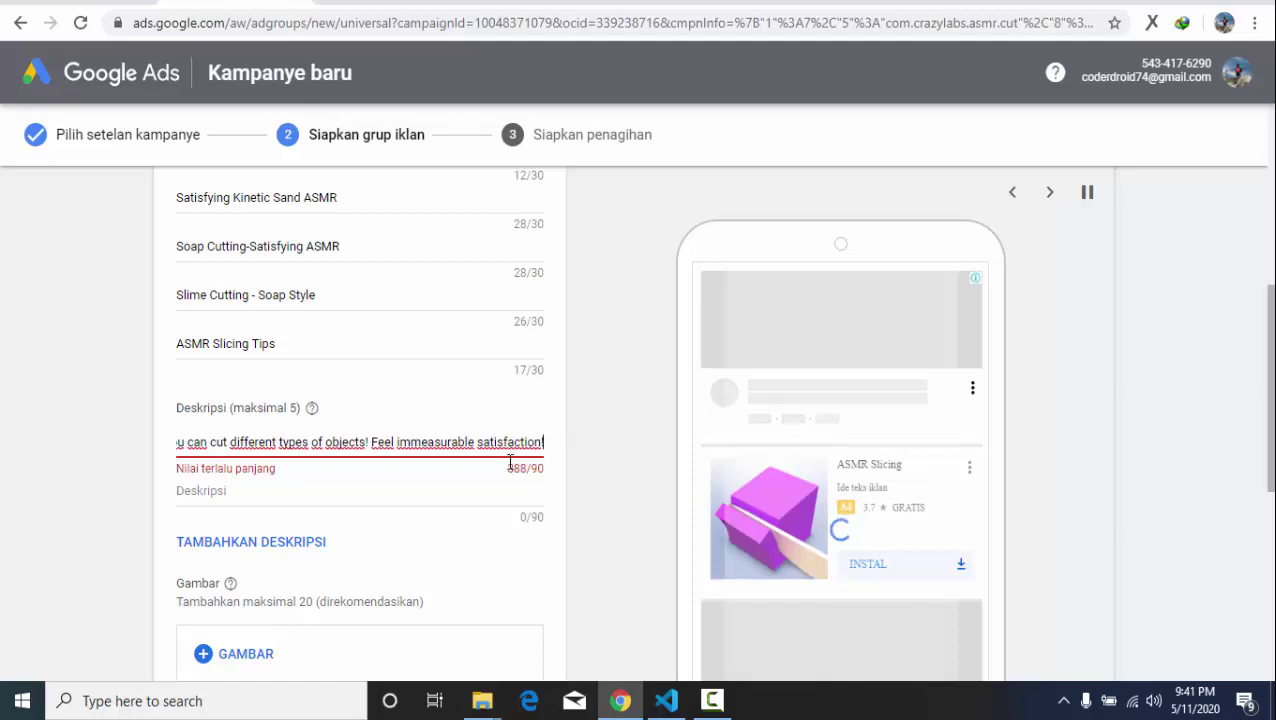
{"action": "left_click", "coordinate": [451, 442]}
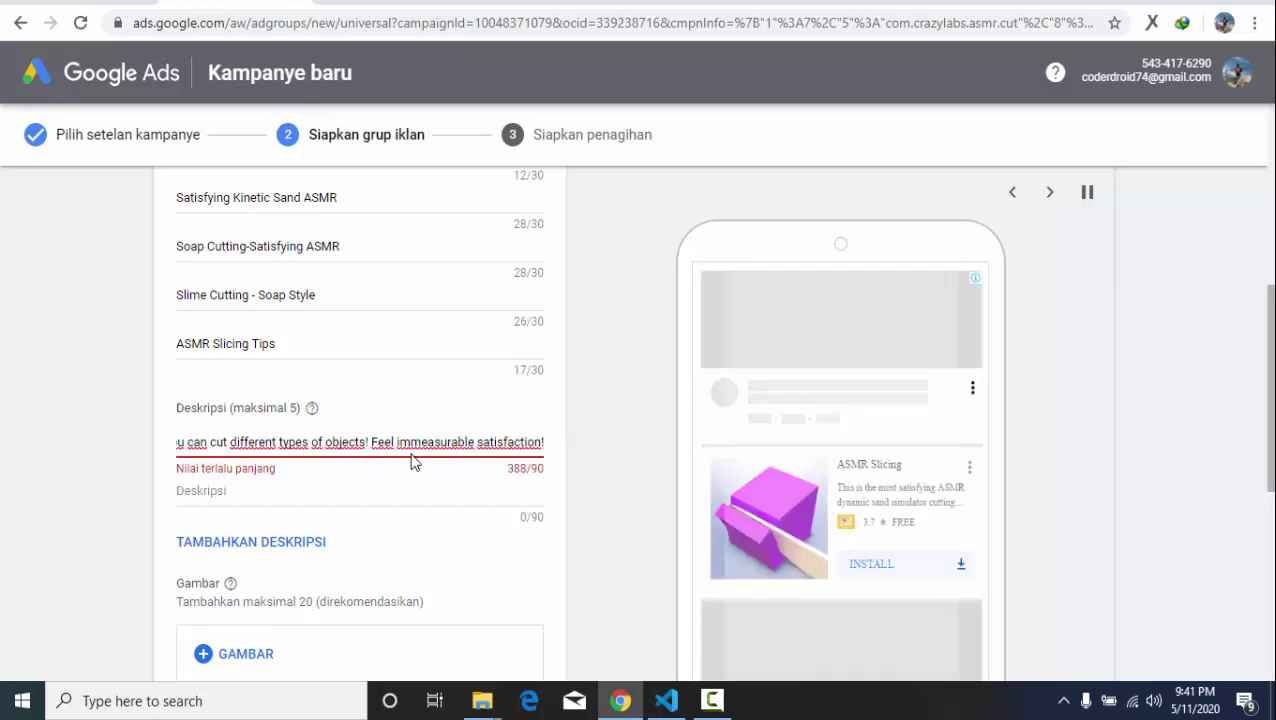
{"action": "left_click_drag", "start_coordinate": [411, 443], "coordinate": [588, 452]}
{"action": "key", "text": "BackSpace"}
{"action": "key", "text": "BackSpace"}
{"action": "key", "text": "BackSpace"}
{"action": "key", "text": "BackSpace"}
{"action": "key", "text": "BackSpace"}
{"action": "key", "text": "BackSpace"}
{"action": "key", "text": "BackSpace"}
{"action": "key", "text": "BackSpace"}
{"action": "key", "text": "BackSpace"}
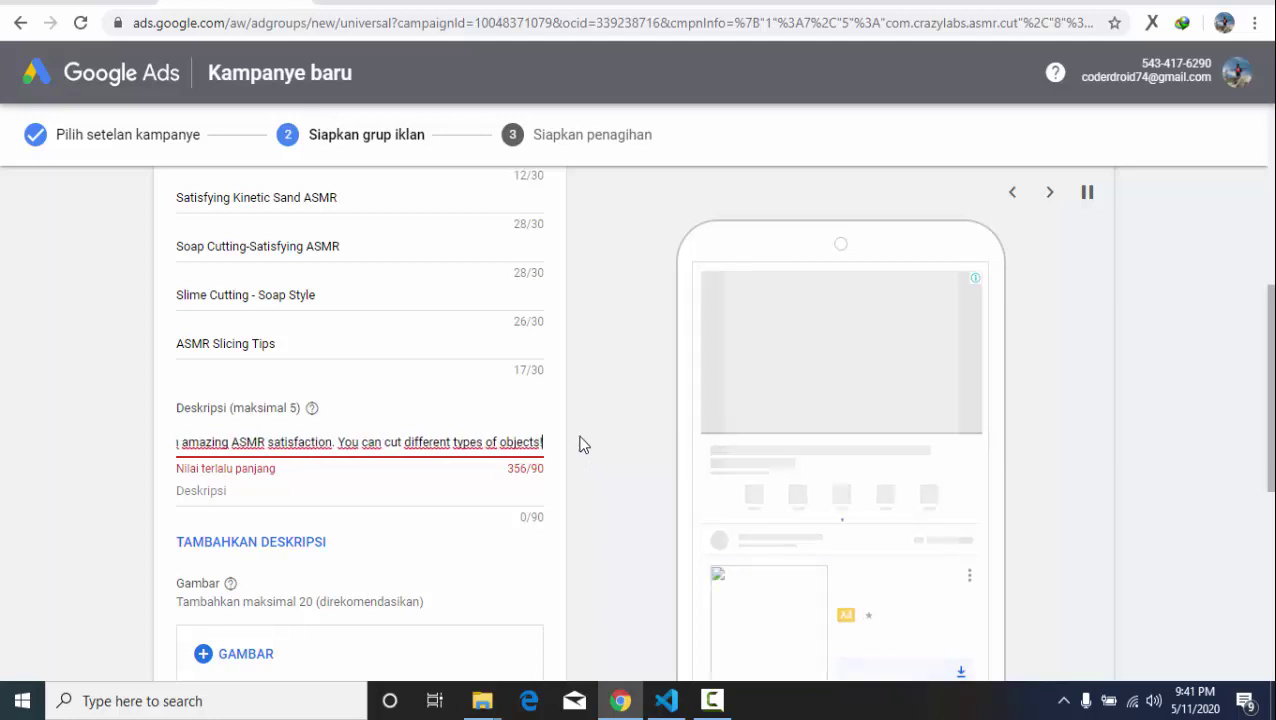
{"action": "key", "text": "BackSpace"}
{"action": "key", "text": "BackSpace"}
{"action": "key", "text": "BackSpace"}
{"action": "key", "text": "BackSpace"}
{"action": "key", "text": "BackSpace"}
{"action": "key", "text": "BackSpace"}
{"action": "key", "text": "BackSpace"}
{"action": "key", "text": "BackSpace"}
{"action": "key", "text": "BackSpace"}
{"action": "key", "text": "BackSpace"}
{"action": "key", "text": "BackSpace"}
{"action": "key", "text": "BackSpace"}
{"action": "key", "text": "BackSpace"}
{"action": "key", "text": "BackSpace"}
{"action": "key", "text": "BackSpace"}
{"action": "key", "text": "BackSpace"}
{"action": "key", "text": "BackSpace"}
{"action": "key", "text": "BackSpace"}
{"action": "key", "text": "BackSpace"}
{"action": "key", "text": "BackSpace"}
{"action": "key", "text": "BackSpace"}
{"action": "key", "text": "BackSpace"}
{"action": "key", "text": "BackSpace"}
{"action": "key", "text": "BackSpace"}
{"action": "key", "text": "BackSpace"}
{"action": "key", "text": "BackSpace"}
{"action": "key", "text": "BackSpace"}
{"action": "key", "text": "BackSpace"}
{"action": "key", "text": "BackSpace"}
{"action": "key", "text": "BackSpace"}
{"action": "key", "text": "BackSpace"}
{"action": "key", "text": "BackSpace"}
{"action": "key", "text": "BackSpace"}
{"action": "key", "text": "BackSpace"}
{"action": "key", "text": "BackSpace"}
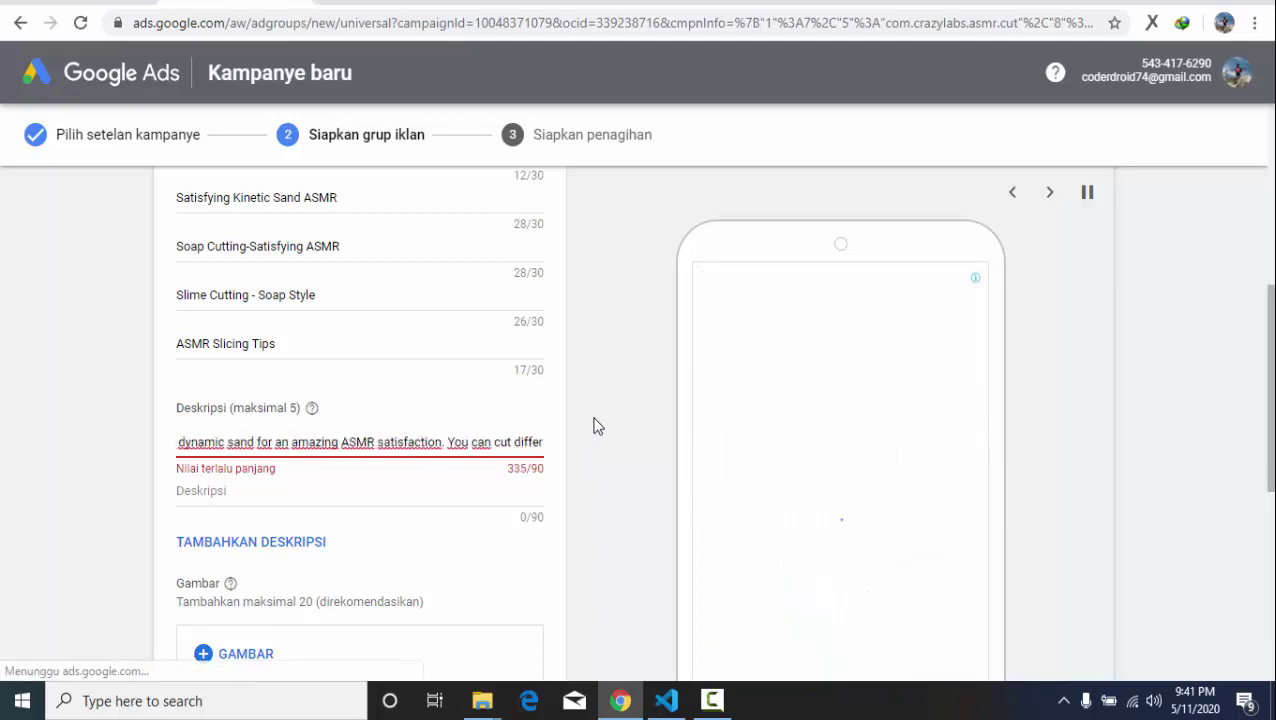
{"action": "key", "text": "BackSpace"}
{"action": "key", "text": "BackSpace"}
{"action": "key", "text": "BackSpace"}
{"action": "key", "text": "BackSpace"}
{"action": "key", "text": "BackSpace"}
{"action": "key", "text": "BackSpace"}
{"action": "key", "text": "BackSpace"}
{"action": "key", "text": "BackSpace"}
{"action": "key", "text": "BackSpace"}
{"action": "key", "text": "BackSpace"}
{"action": "key", "text": "BackSpace"}
{"action": "key", "text": "BackSpace"}
{"action": "key", "text": "BackSpace"}
{"action": "key", "text": "BackSpace"}
{"action": "key", "text": "BackSpace"}
{"action": "key", "text": "BackSpace"}
{"action": "key", "text": "BackSpace"}
{"action": "key", "text": "BackSpace"}
{"action": "key", "text": "BackSpace"}
{"action": "key", "text": "BackSpace"}
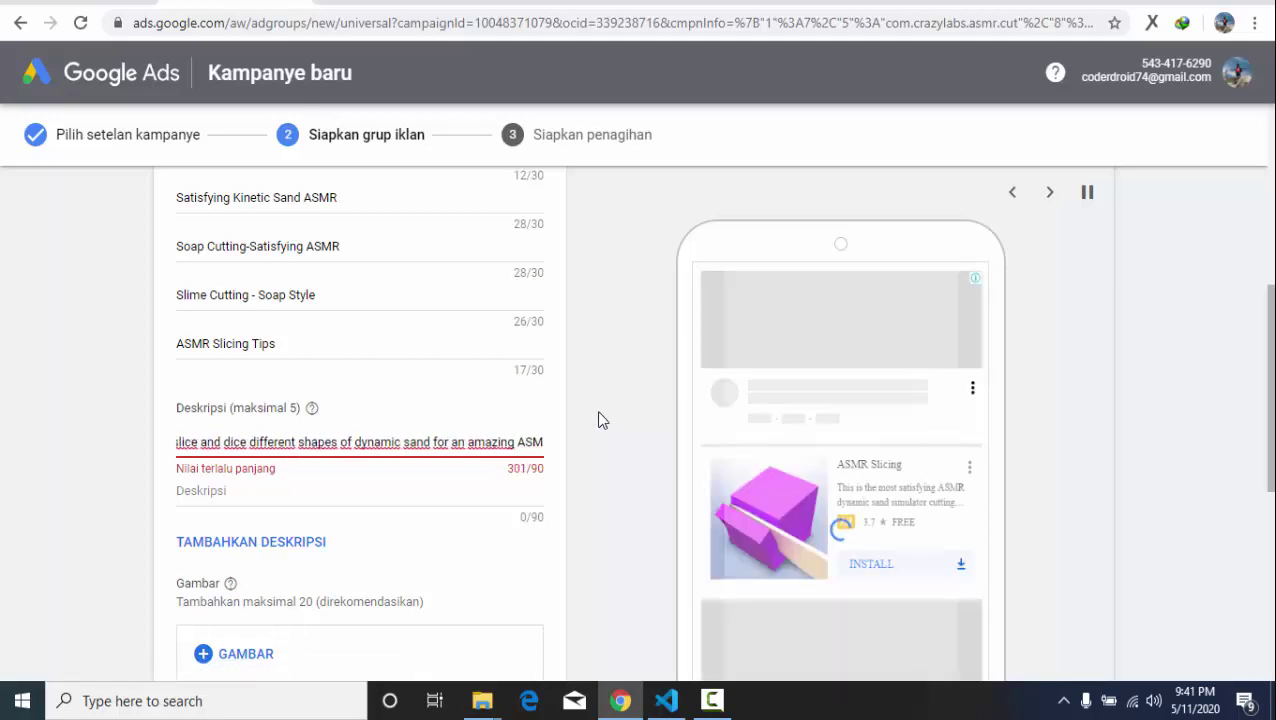
{"action": "key", "text": "BackSpace"}
{"action": "key", "text": "BackSpace"}
{"action": "key", "text": "BackSpace"}
{"action": "key", "text": "BackSpace"}
{"action": "key", "text": "BackSpace"}
{"action": "key", "text": "BackSpace"}
{"action": "key", "text": "BackSpace"}
{"action": "key", "text": "BackSpace"}
{"action": "key", "text": "BackSpace"}
{"action": "key", "text": "BackSpace"}
{"action": "key", "text": "BackSpace"}
{"action": "key", "text": "BackSpace"}
{"action": "key", "text": "BackSpace"}
{"action": "key", "text": "BackSpace"}
{"action": "key", "text": "BackSpace"}
{"action": "key", "text": "BackSpace"}
{"action": "key", "text": "BackSpace"}
{"action": "key", "text": "BackSpace"}
{"action": "key", "text": "BackSpace"}
{"action": "key", "text": "BackSpace"}
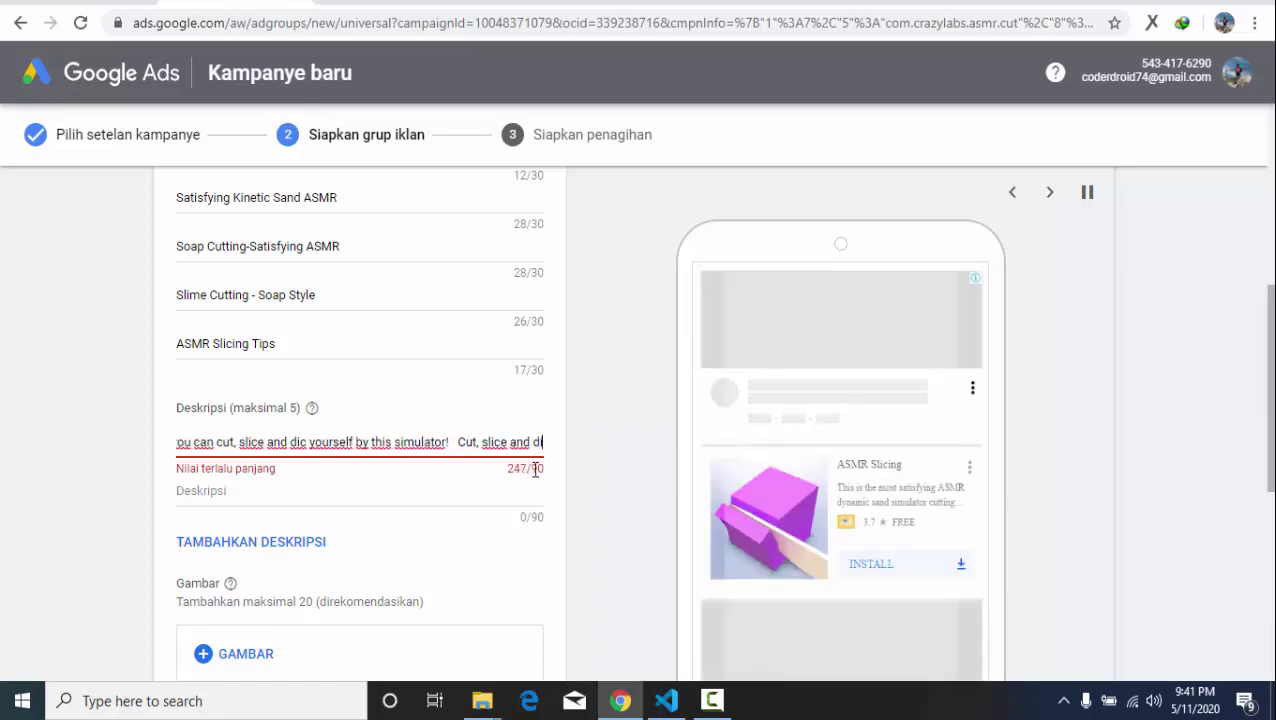
{"action": "key", "text": "BackSpace"}
{"action": "key", "text": "BackSpace"}
{"action": "key", "text": "BackSpace"}
{"action": "key", "text": "BackSpace"}
{"action": "key", "text": "BackSpace"}
{"action": "key", "text": "BackSpace"}
{"action": "key", "text": "BackSpace"}
{"action": "key", "text": "BackSpace"}
{"action": "key", "text": "BackSpace"}
{"action": "key", "text": "BackSpace"}
{"action": "key", "text": "BackSpace"}
{"action": "key", "text": "BackSpace"}
{"action": "key", "text": "BackSpace"}
{"action": "key", "text": "BackSpace"}
{"action": "key", "text": "BackSpace"}
{"action": "key", "text": "BackSpace"}
{"action": "key", "text": "BackSpace"}
{"action": "key", "text": "BackSpace"}
{"action": "key", "text": "BackSpace"}
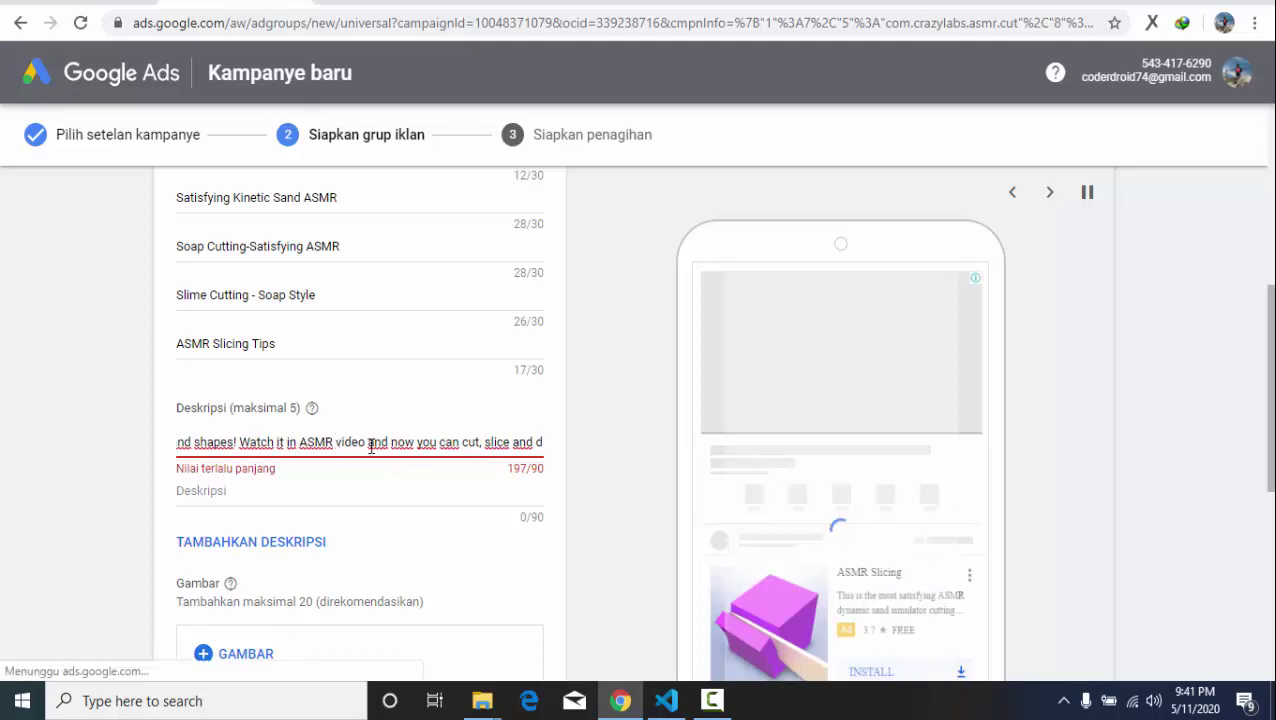
{"action": "left_click_drag", "start_coordinate": [366, 442], "coordinate": [487, 441]}
{"action": "key", "text": "BackSpace"}
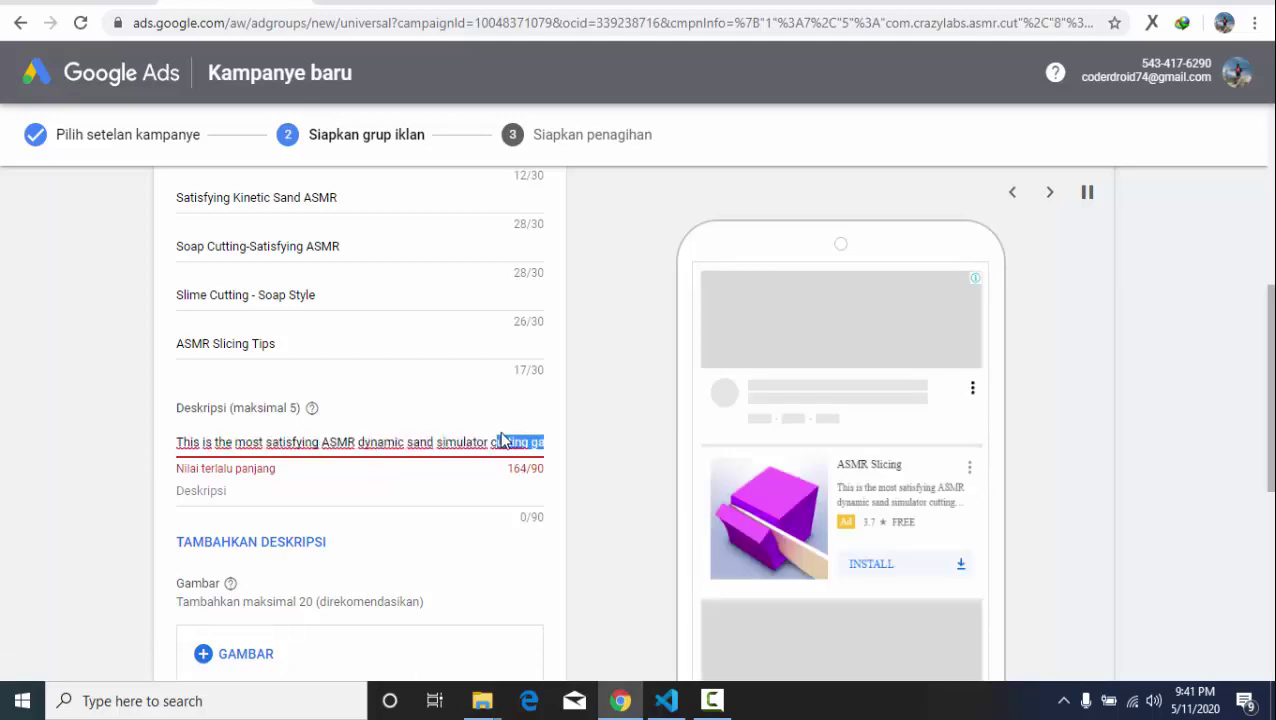
{"action": "key", "text": "BackSpace"}
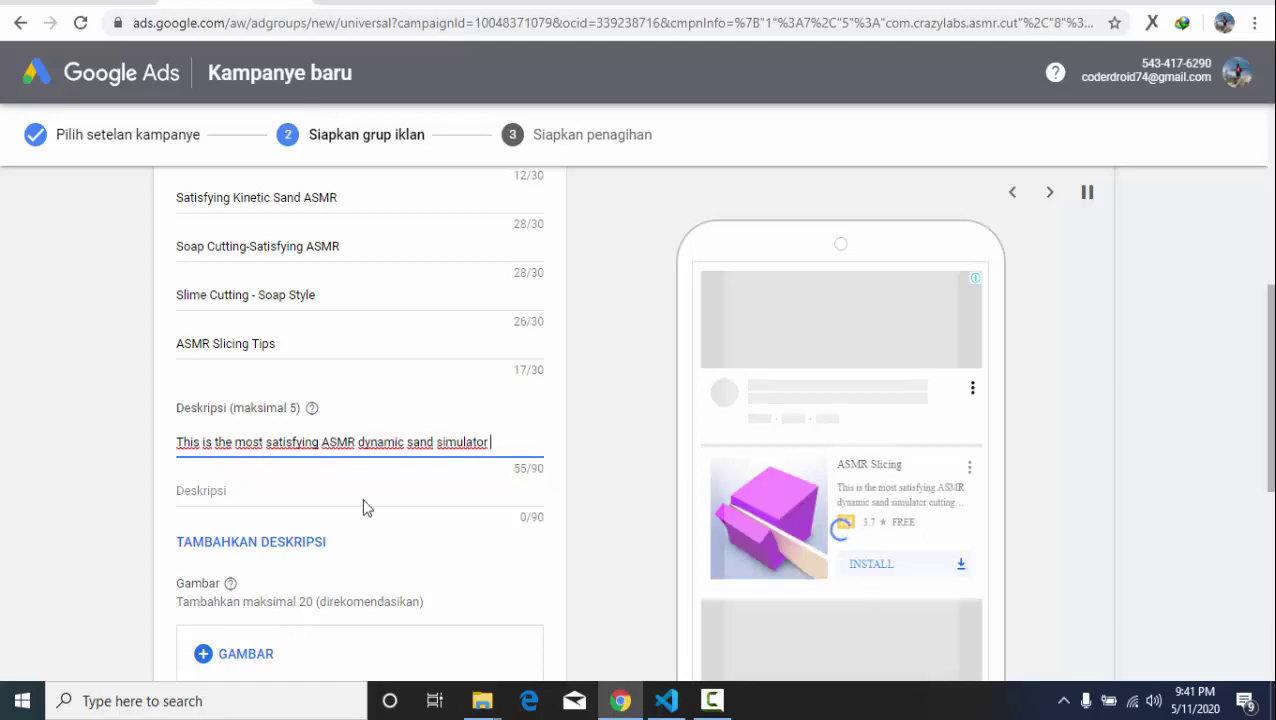
Return to the ASMR Slicing Tips page on Google Play and copy the description passage from ASMR dynamic sand simulator through objects and shapes!
{"action": "scroll", "coordinate": [350, 525], "scroll_direction": "down", "scroll_amount": 2}
{"action": "scroll", "coordinate": [345, 540], "scroll_direction": "up", "scroll_amount": 1}
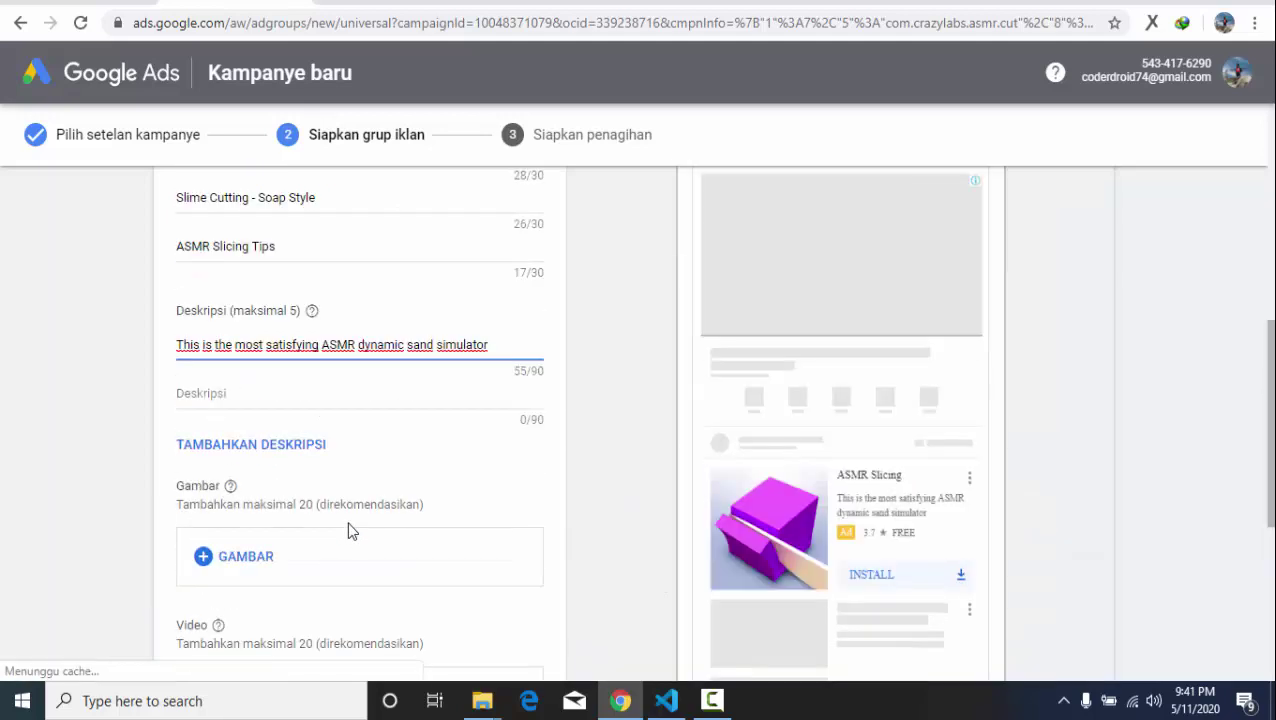
{"action": "left_click", "coordinate": [294, 393]}
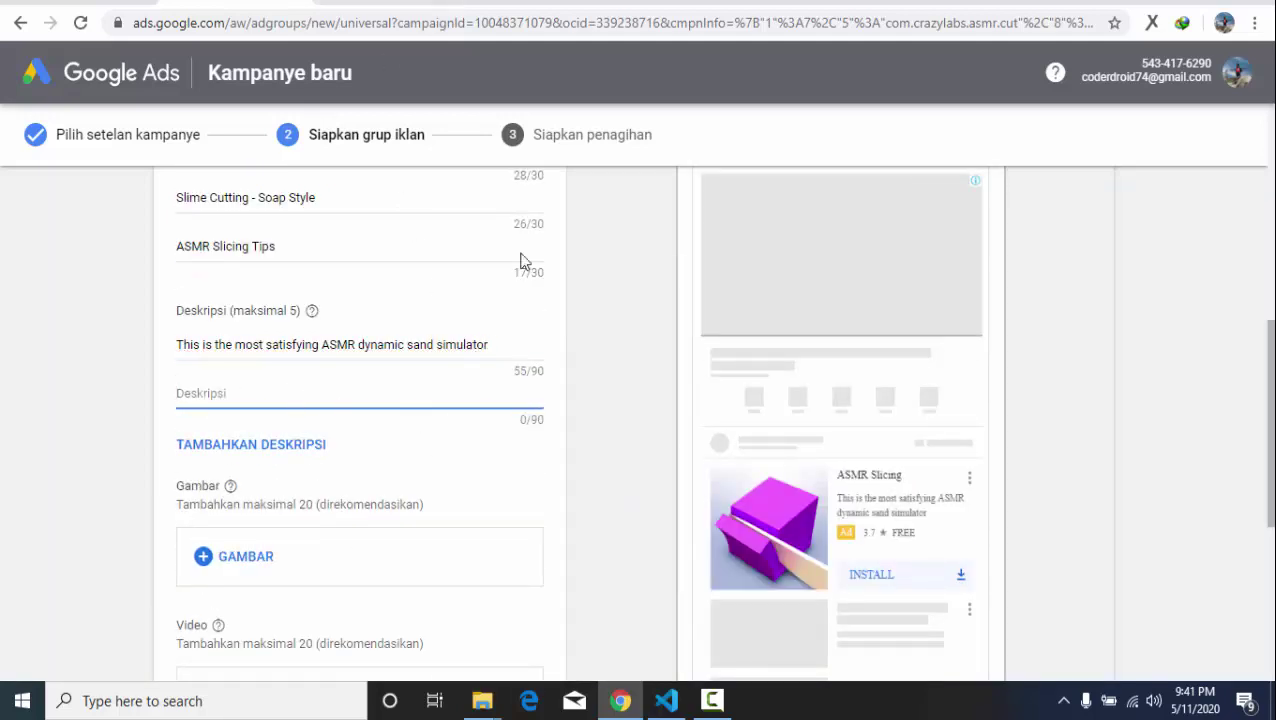
{"action": "left_click", "coordinate": [535, 2]}
{"action": "scroll", "coordinate": [468, 468], "scroll_direction": "down", "scroll_amount": 11}
{"action": "scroll", "coordinate": [467, 440], "scroll_direction": "up", "scroll_amount": 4}
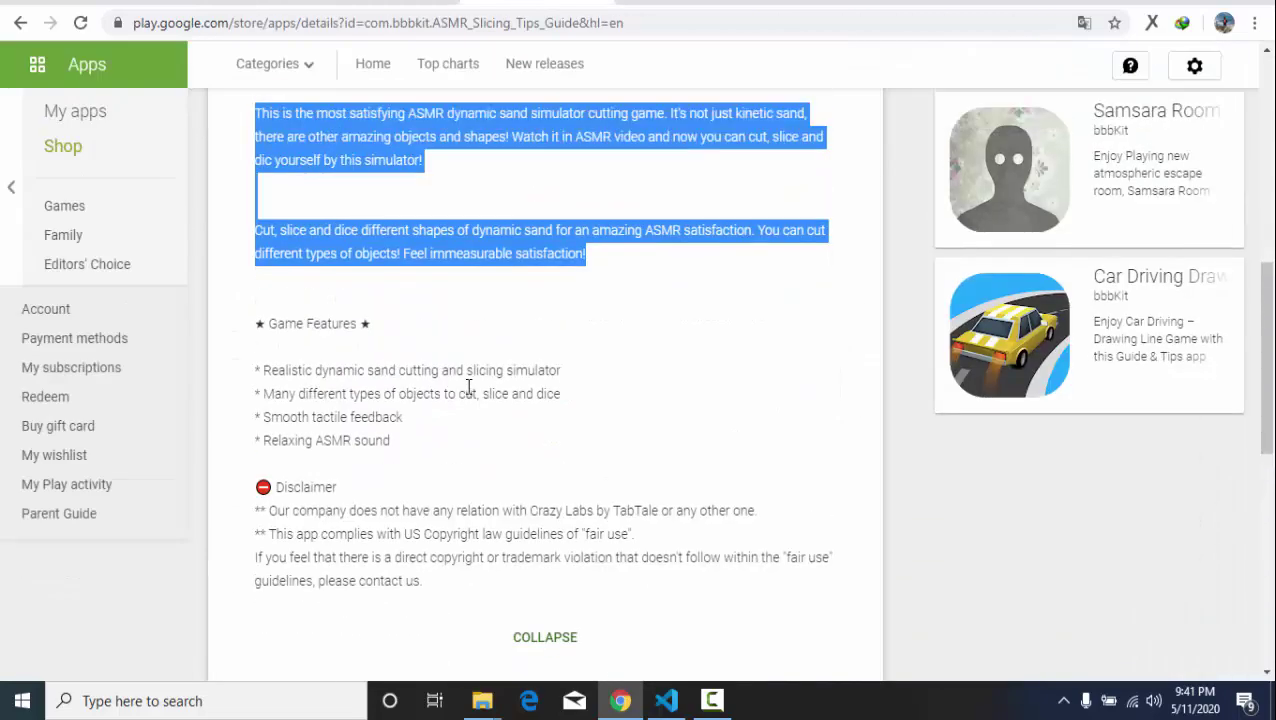
{"action": "scroll", "coordinate": [308, 365], "scroll_direction": "up", "scroll_amount": 1}
{"action": "left_click", "coordinate": [345, 322]}
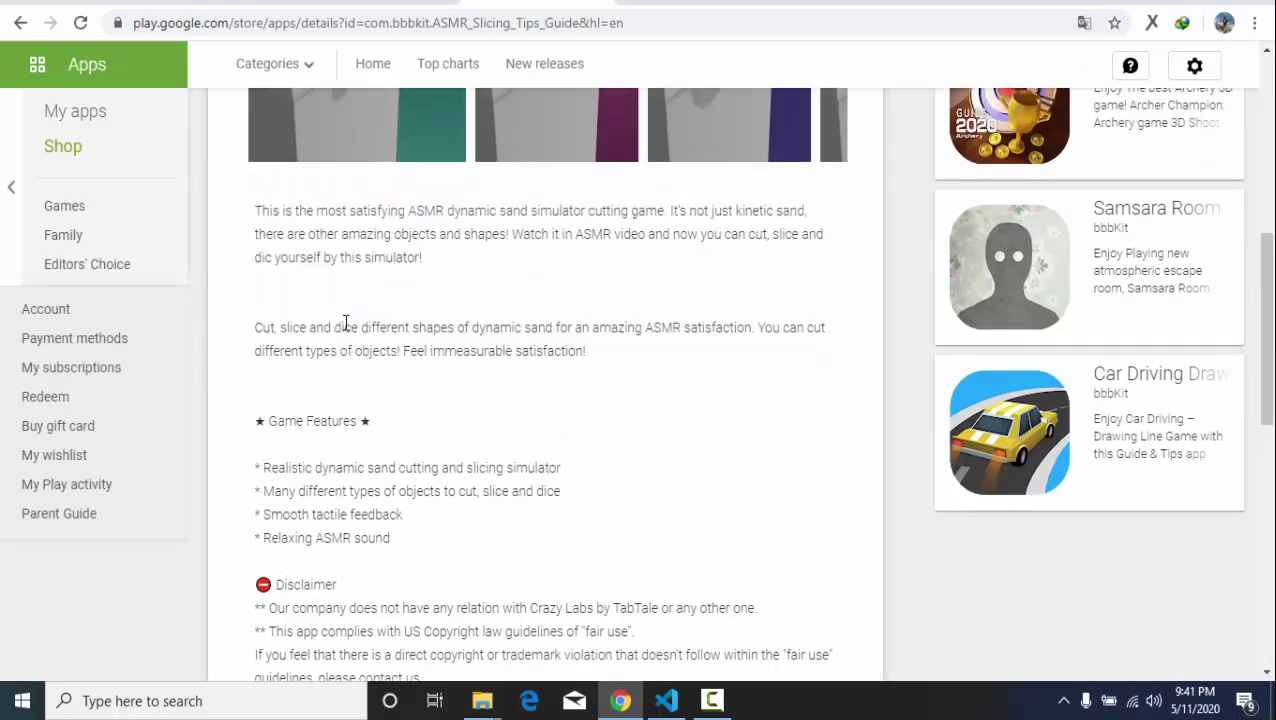
{"action": "scroll", "coordinate": [350, 318], "scroll_direction": "up", "scroll_amount": 1}
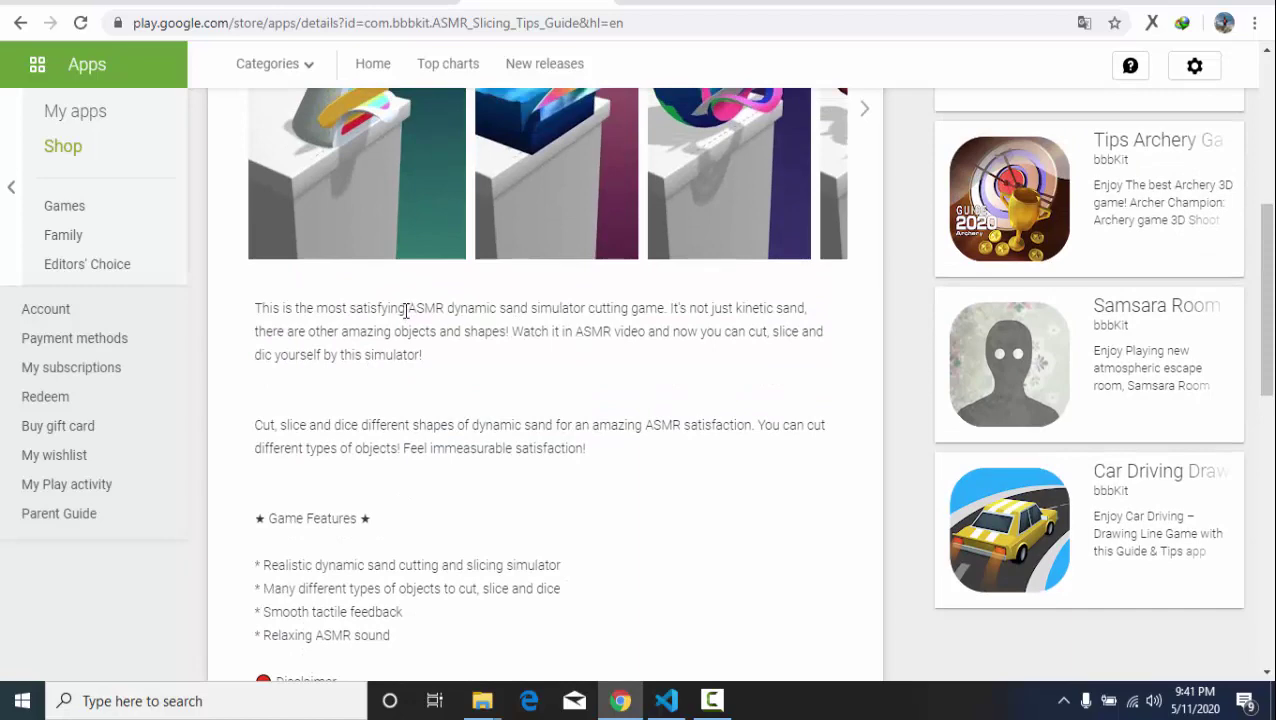
{"action": "left_click_drag", "start_coordinate": [407, 310], "coordinate": [526, 331]}
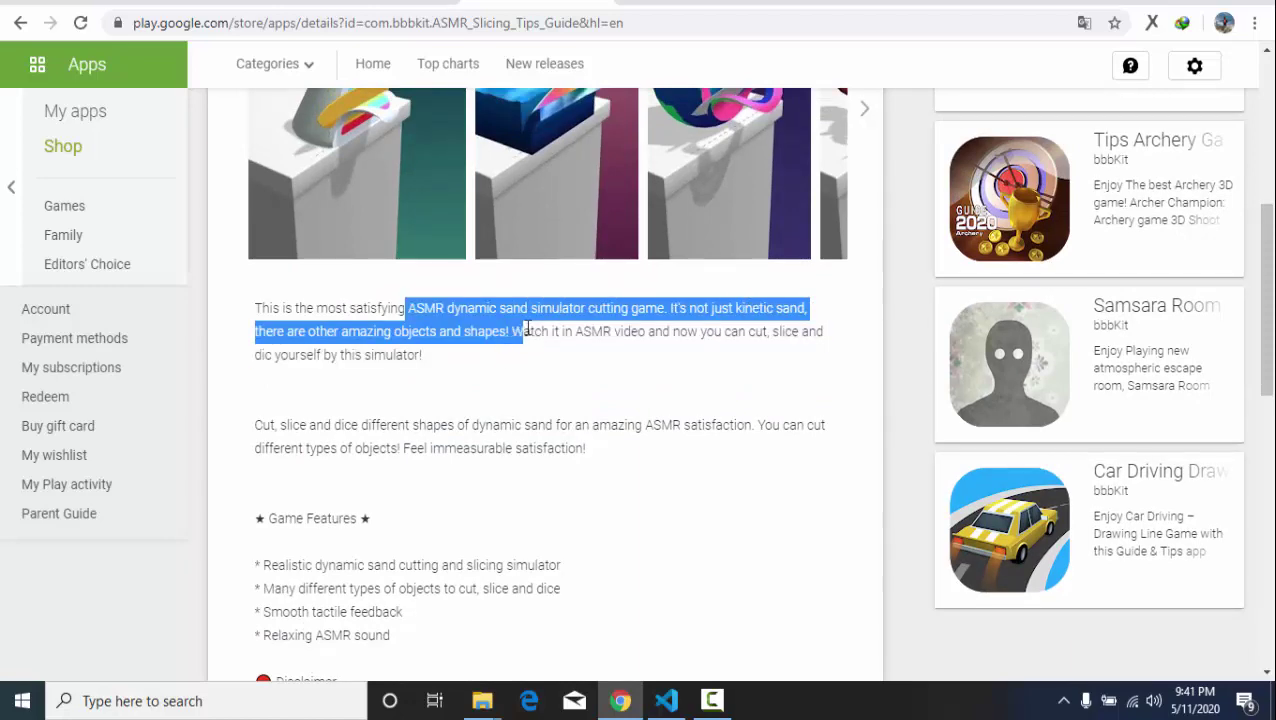
{"action": "right_click", "coordinate": [505, 341]}
{"action": "left_click", "coordinate": [520, 340]}
Paste the passage as the second ad description in Google Ads, cutting it off after there are other.
{"action": "key", "text": "ctrl+Tab"}
{"action": "left_click", "coordinate": [346, 414]}
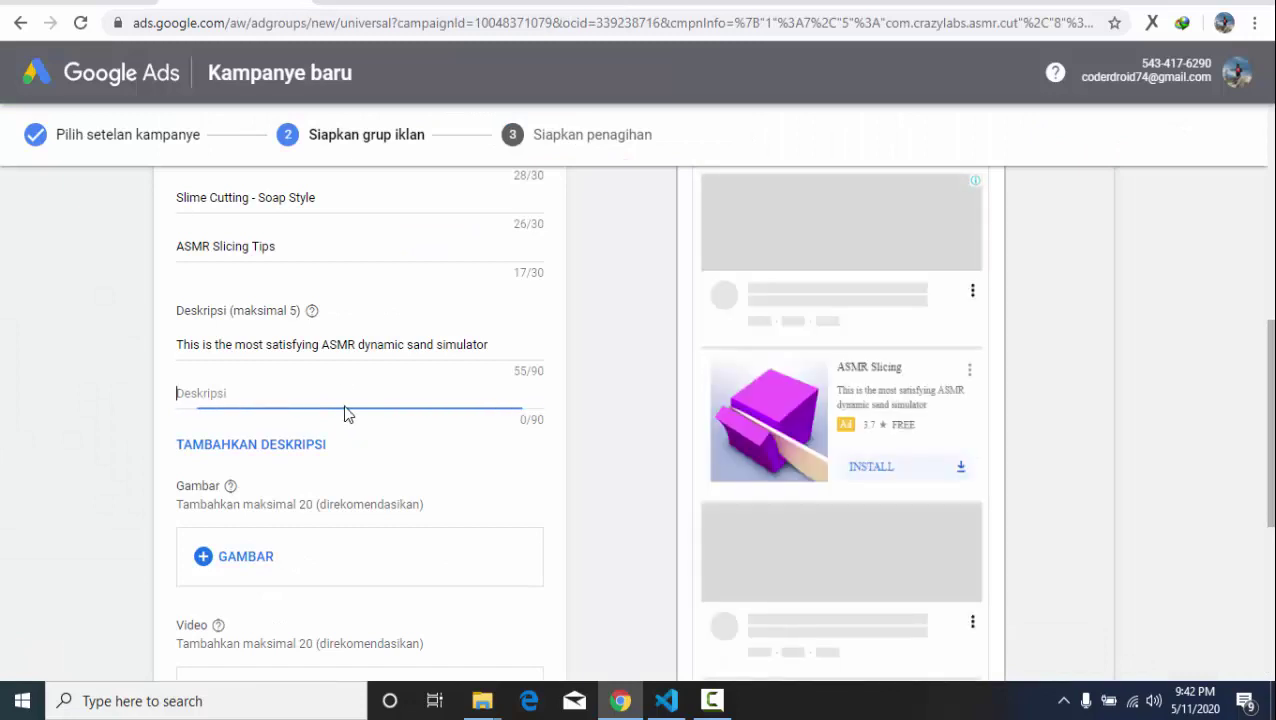
{"action": "left_click", "coordinate": [340, 379]}
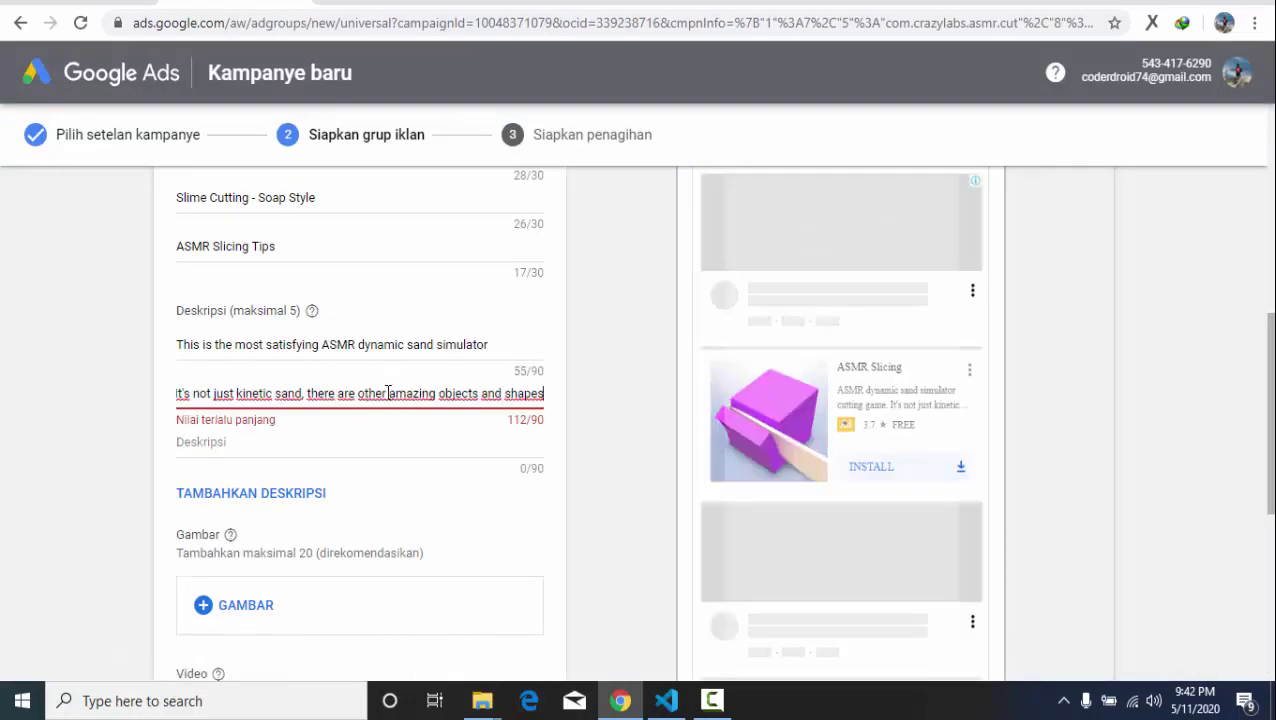
{"action": "left_click_drag", "start_coordinate": [389, 393], "coordinate": [607, 396]}
{"action": "key", "text": "BackSpace"}
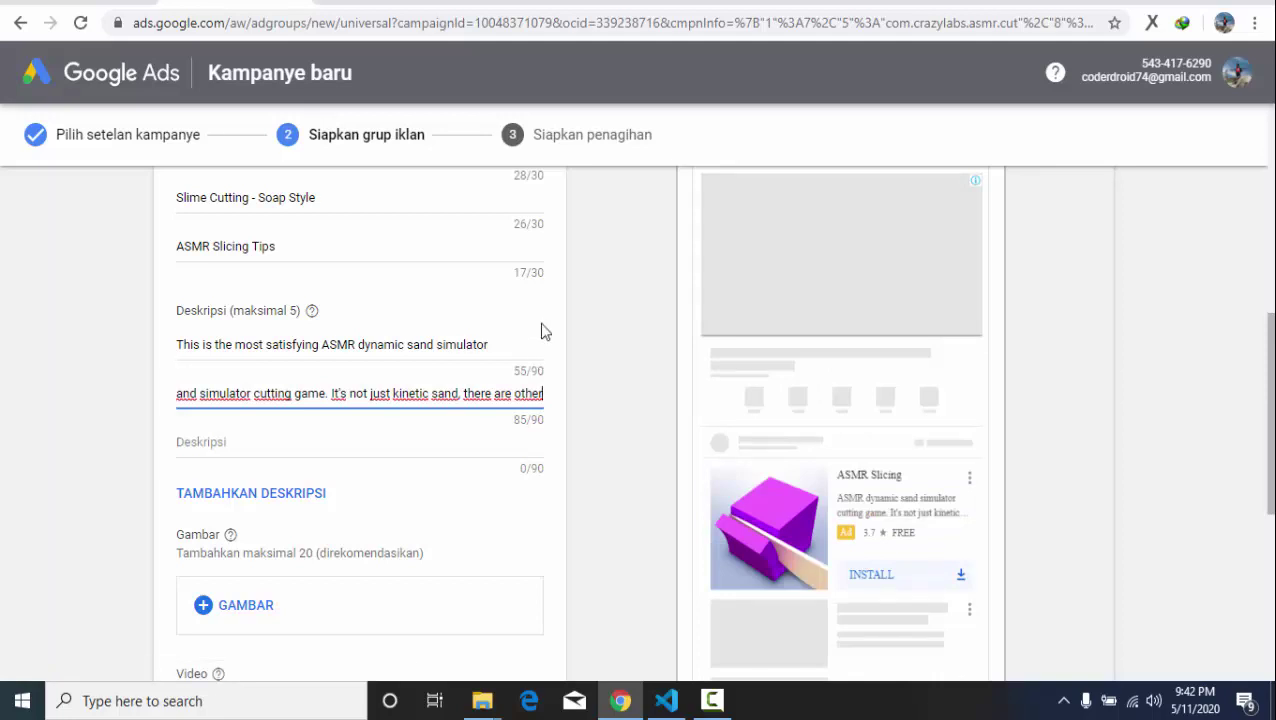
Review the ad group's text fields and its optional image, video and HTML5 asset sections down to the end of the form.
{"action": "scroll", "coordinate": [541, 331], "scroll_direction": "up", "scroll_amount": 5}
{"action": "scroll", "coordinate": [880, 456], "scroll_direction": "down", "scroll_amount": 3}
{"action": "scroll", "coordinate": [476, 470], "scroll_direction": "down", "scroll_amount": 2}
{"action": "scroll", "coordinate": [820, 400], "scroll_direction": "up", "scroll_amount": 2}
{"action": "scroll", "coordinate": [229, 475], "scroll_direction": "down", "scroll_amount": 4}
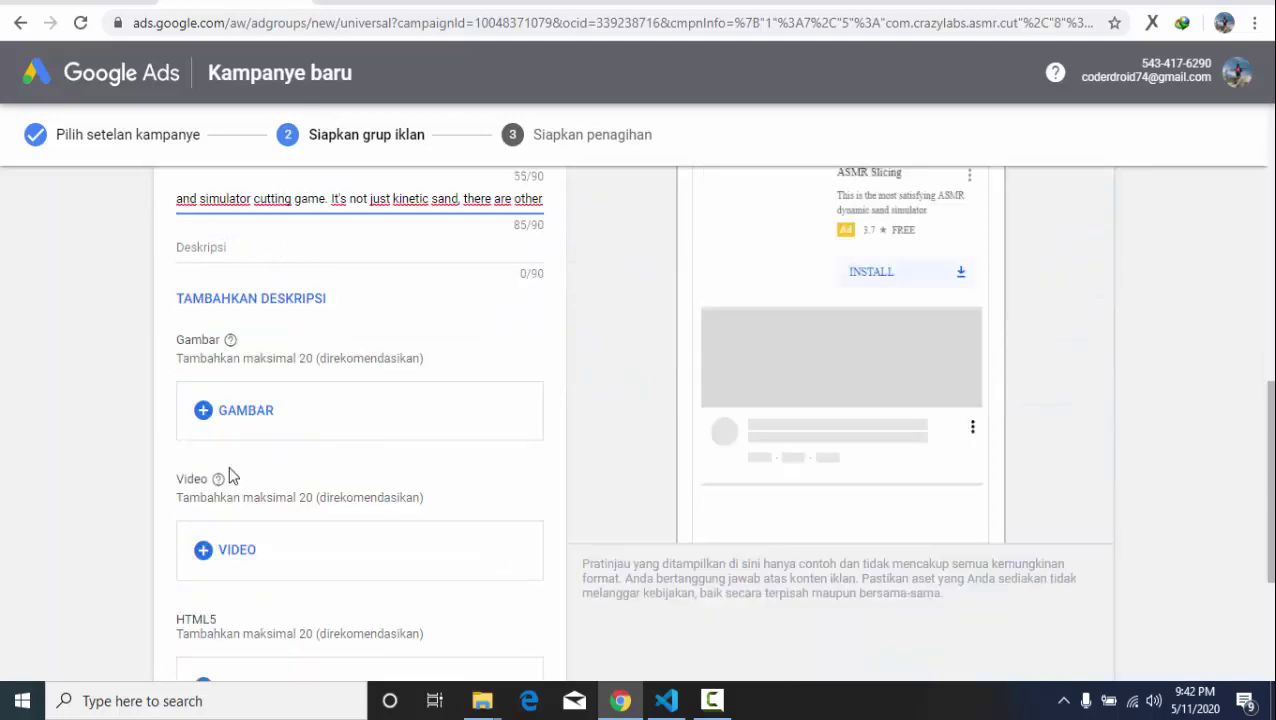
{"action": "scroll", "coordinate": [365, 432], "scroll_direction": "down", "scroll_amount": 2}
{"action": "scroll", "coordinate": [390, 427], "scroll_direction": "up", "scroll_amount": 1}
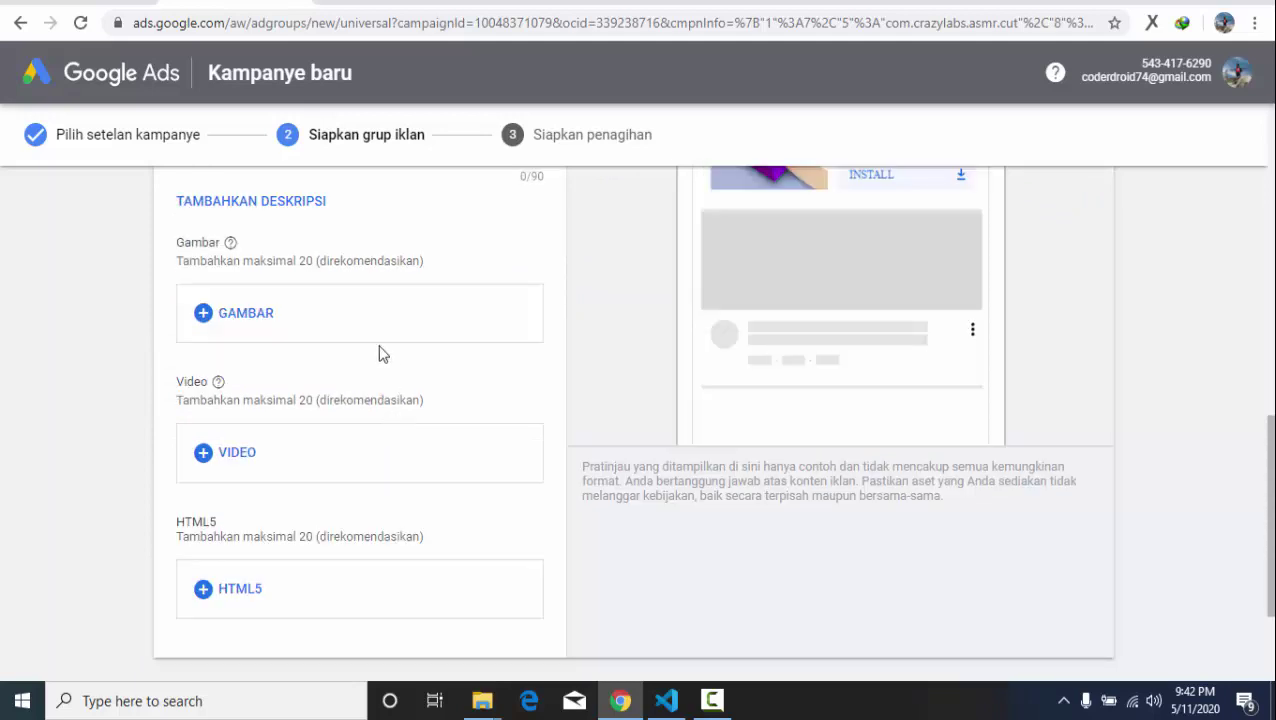
{"action": "scroll", "coordinate": [432, 330], "scroll_direction": "down", "scroll_amount": 2}
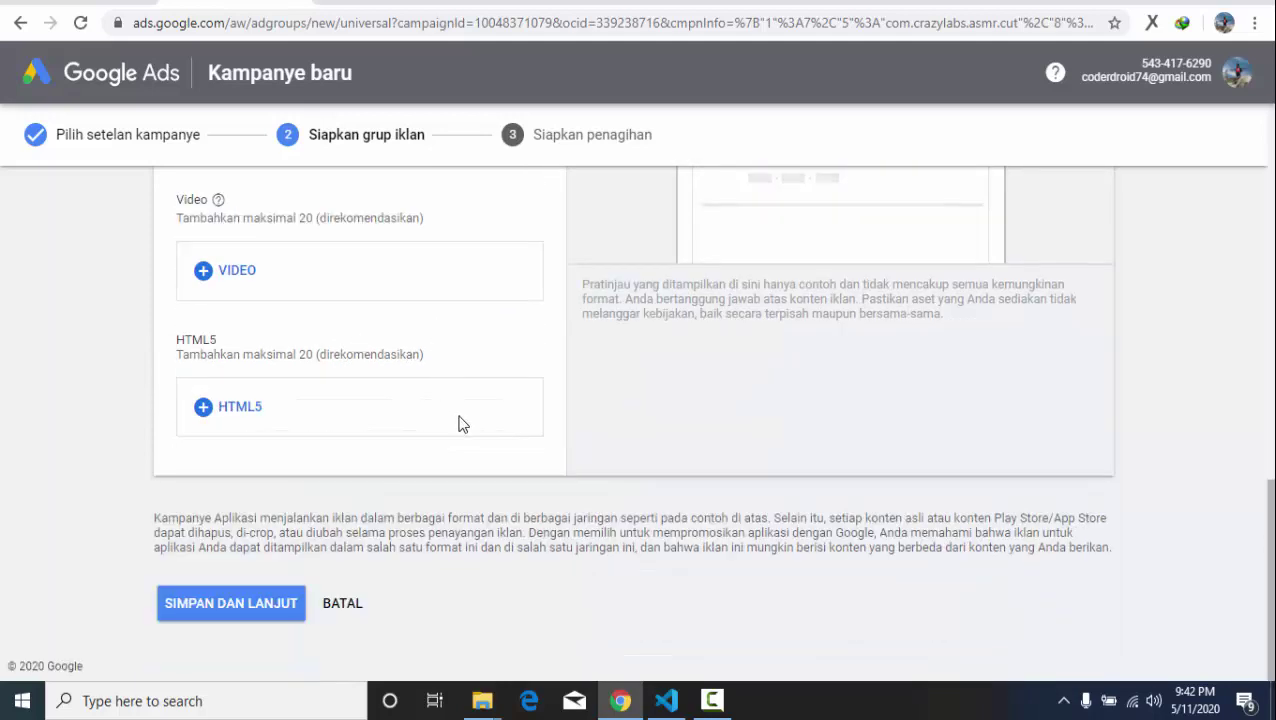
{"action": "scroll", "coordinate": [462, 424], "scroll_direction": "up", "scroll_amount": 3}
{"action": "scroll", "coordinate": [556, 404], "scroll_direction": "down", "scroll_amount": 3}
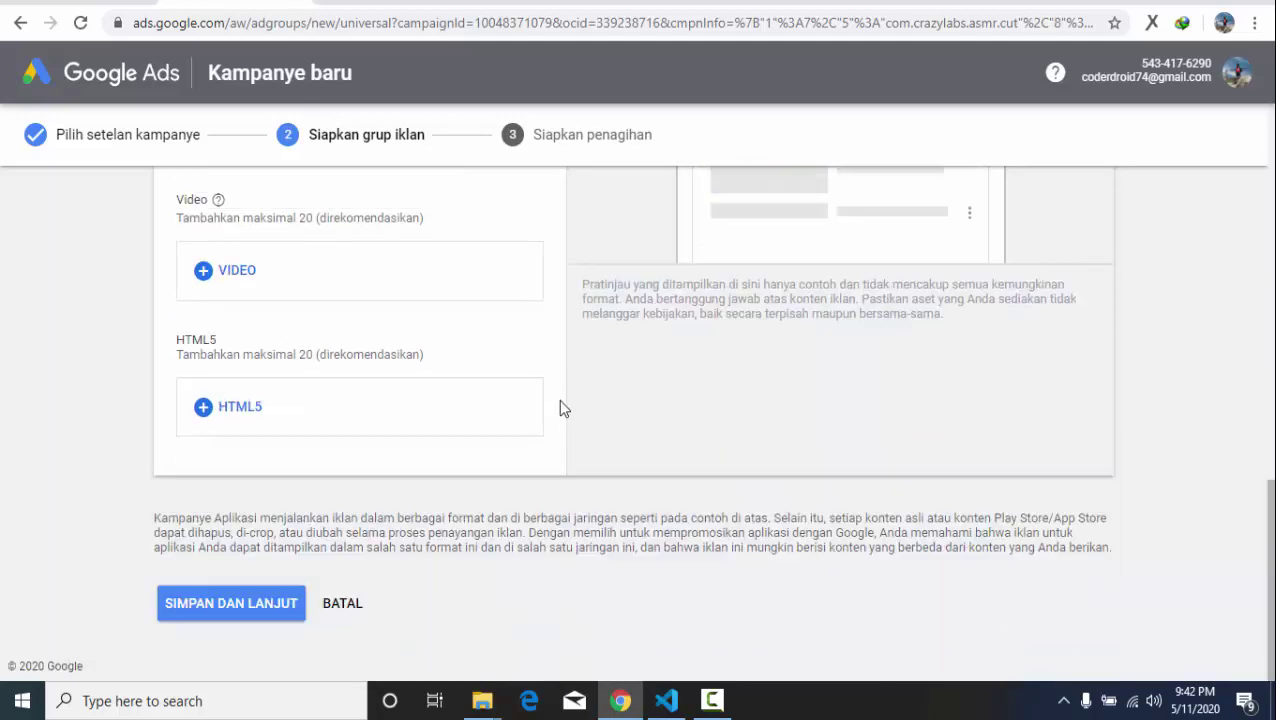
{"action": "scroll", "coordinate": [560, 400], "scroll_direction": "up", "scroll_amount": 3}
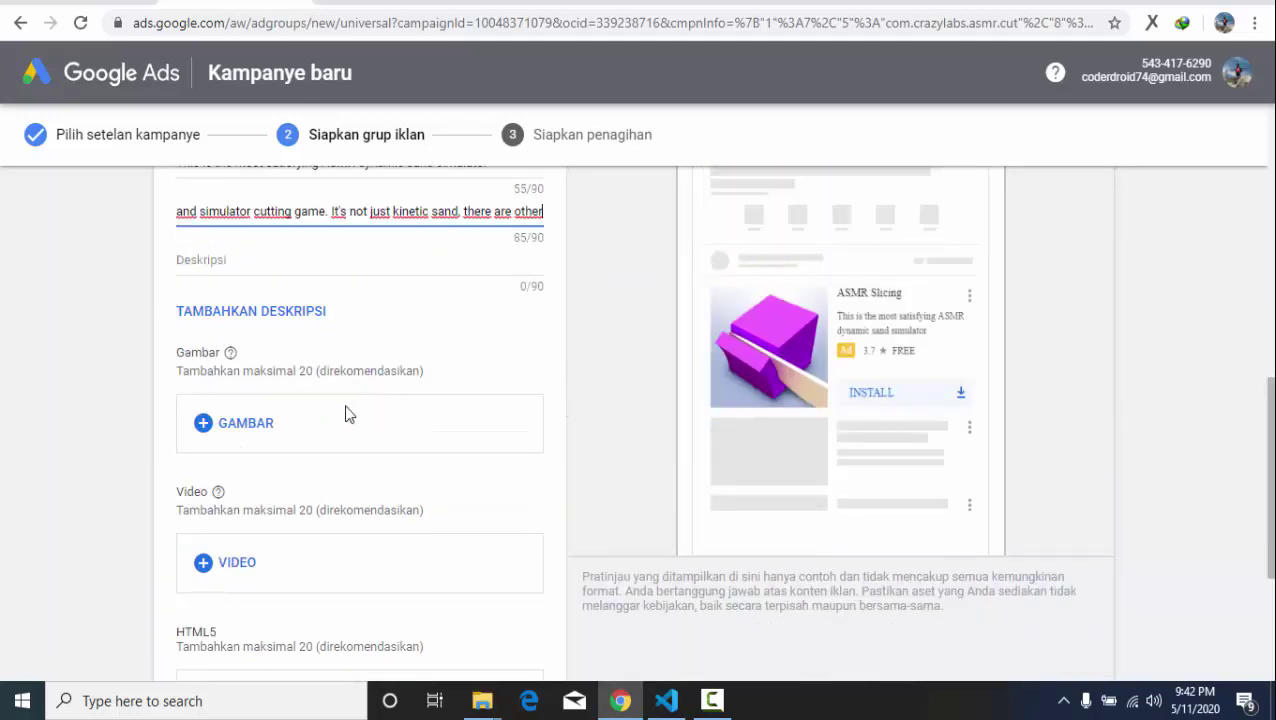
{"action": "scroll", "coordinate": [528, 419], "scroll_direction": "down", "scroll_amount": 1}
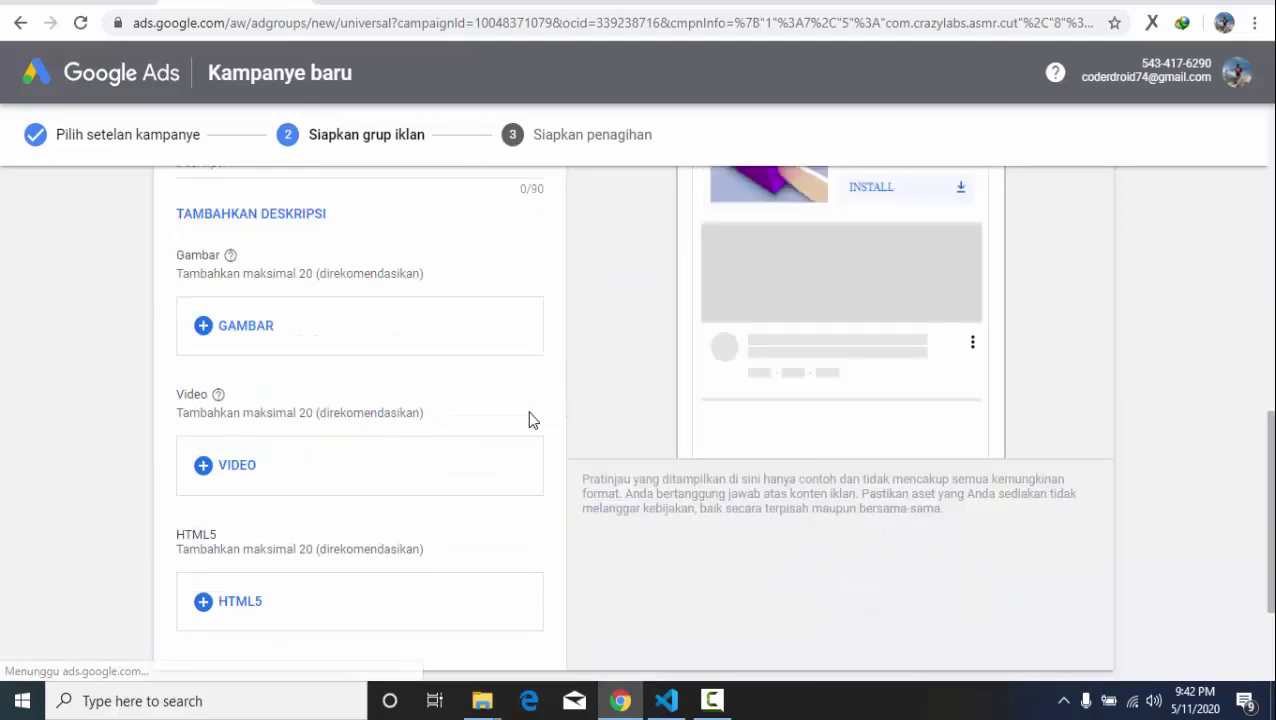
{"action": "scroll", "coordinate": [528, 419], "scroll_direction": "up", "scroll_amount": 3}
{"action": "scroll", "coordinate": [484, 450], "scroll_direction": "down", "scroll_amount": 3}
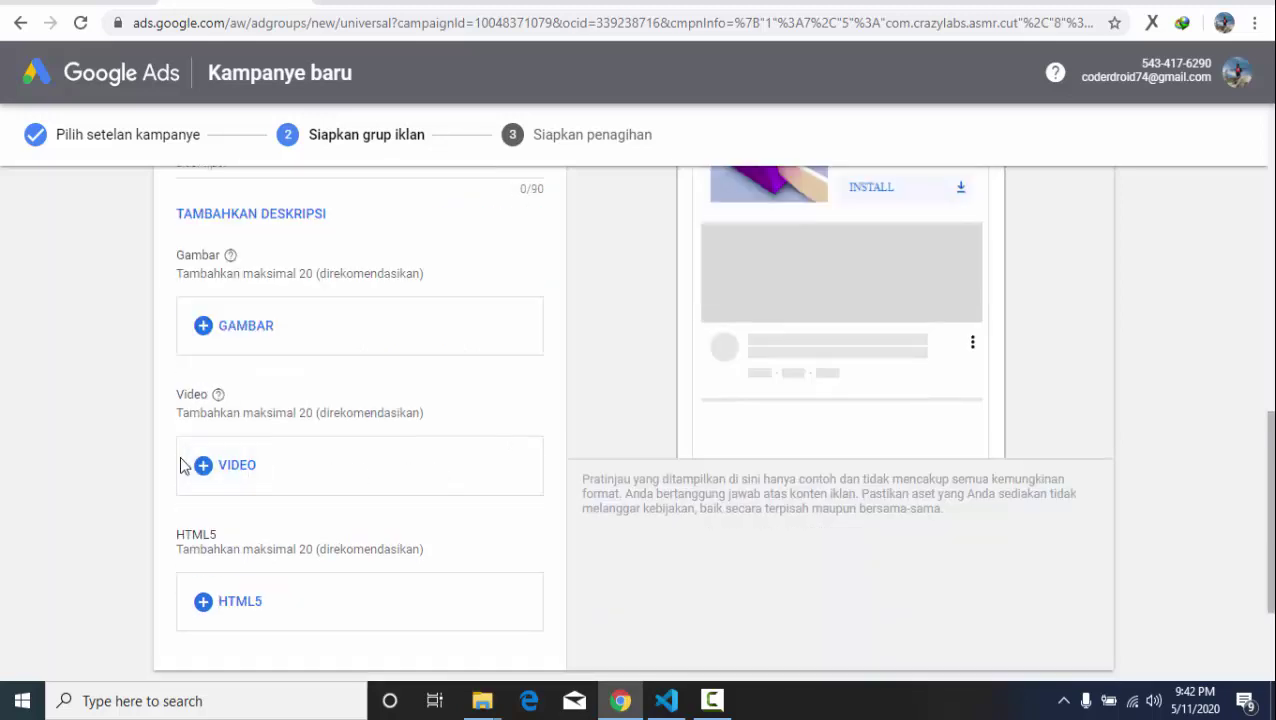
Open the YouTube video selection dialog for the ad, then cancel it without adding a video.
{"action": "left_click", "coordinate": [251, 464]}
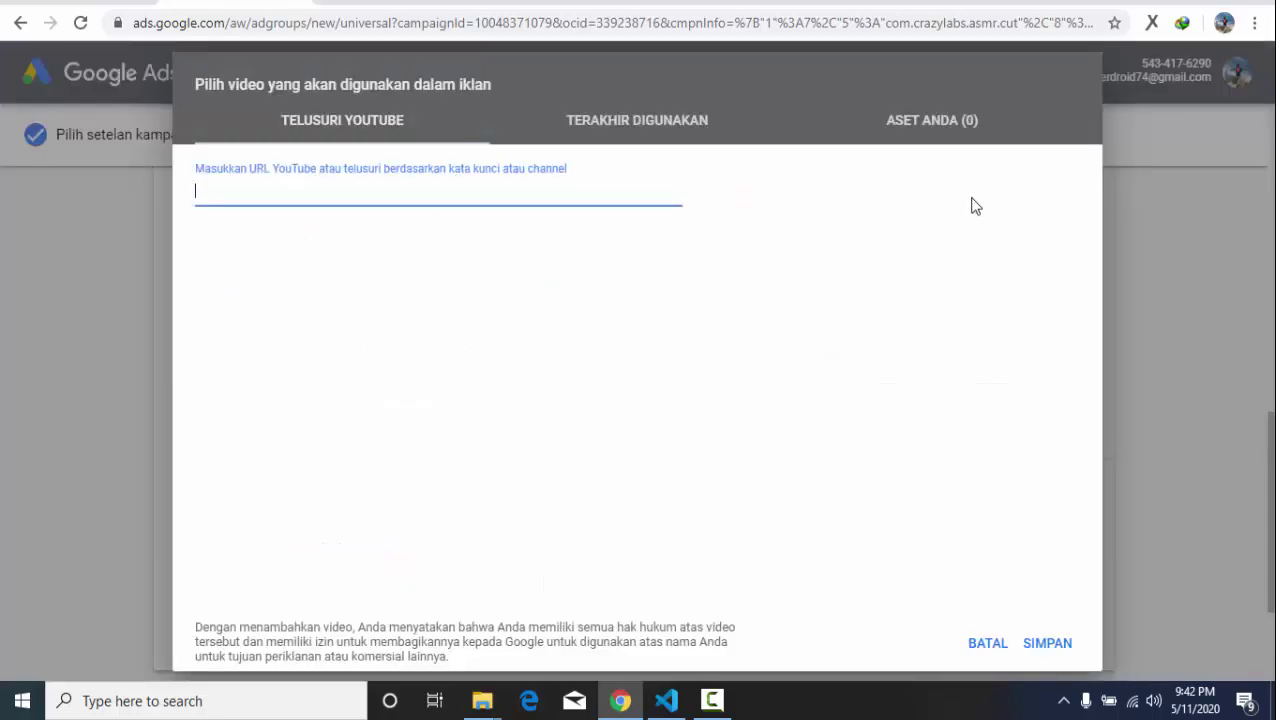
{"action": "left_click", "coordinate": [987, 645]}
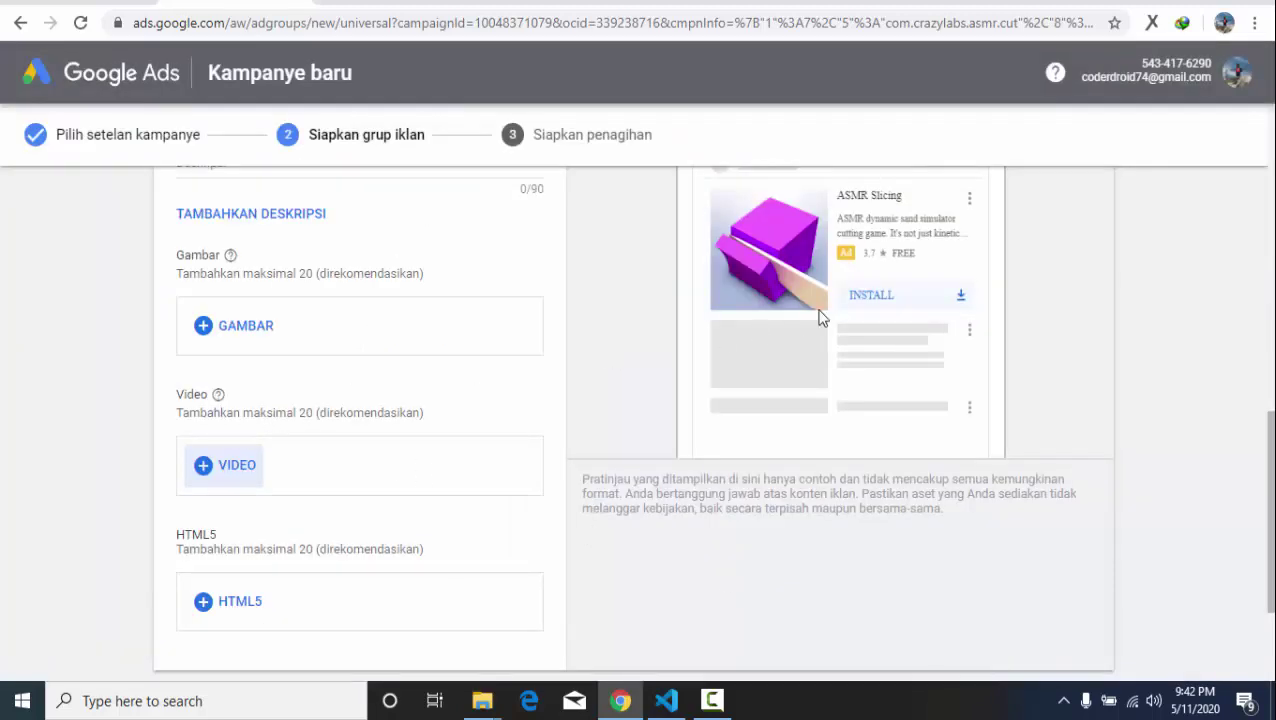
{"action": "scroll", "coordinate": [739, 347], "scroll_direction": "up", "scroll_amount": 1}
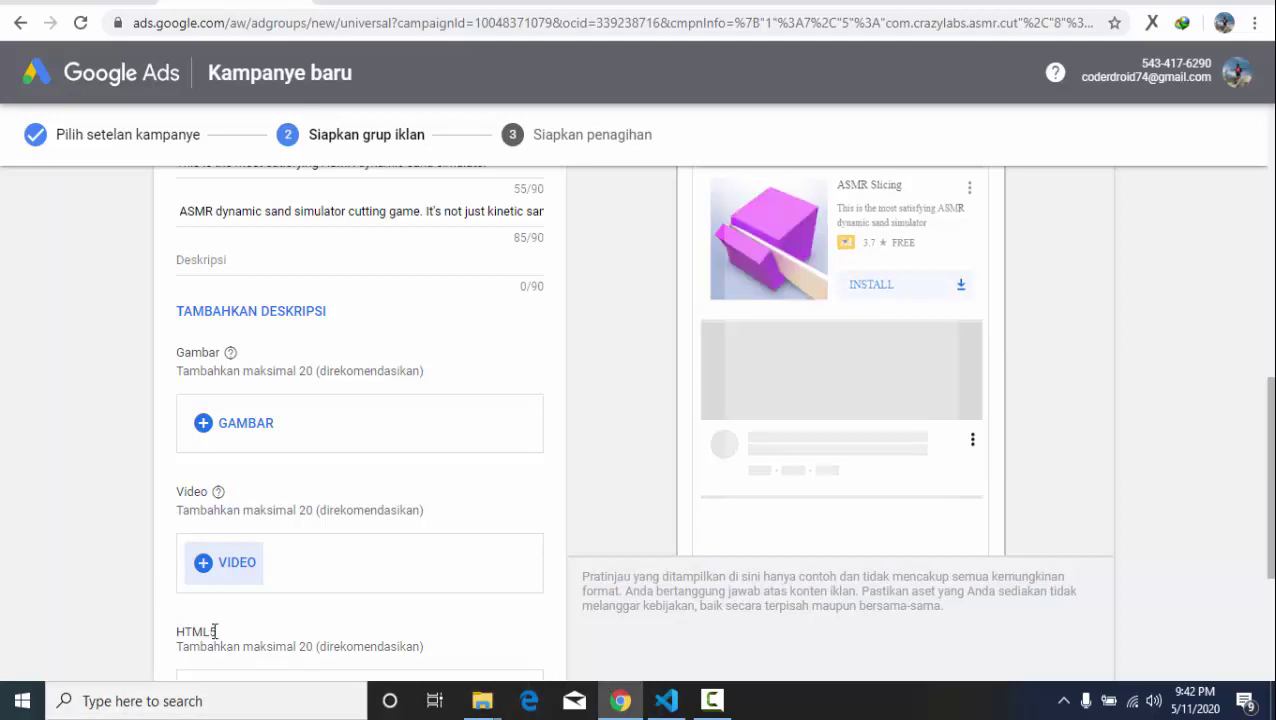
Check the ad's video selection dialog once more without adding anything, then review the headlines, descriptions and optional asset sections.
{"action": "left_click", "coordinate": [207, 562]}
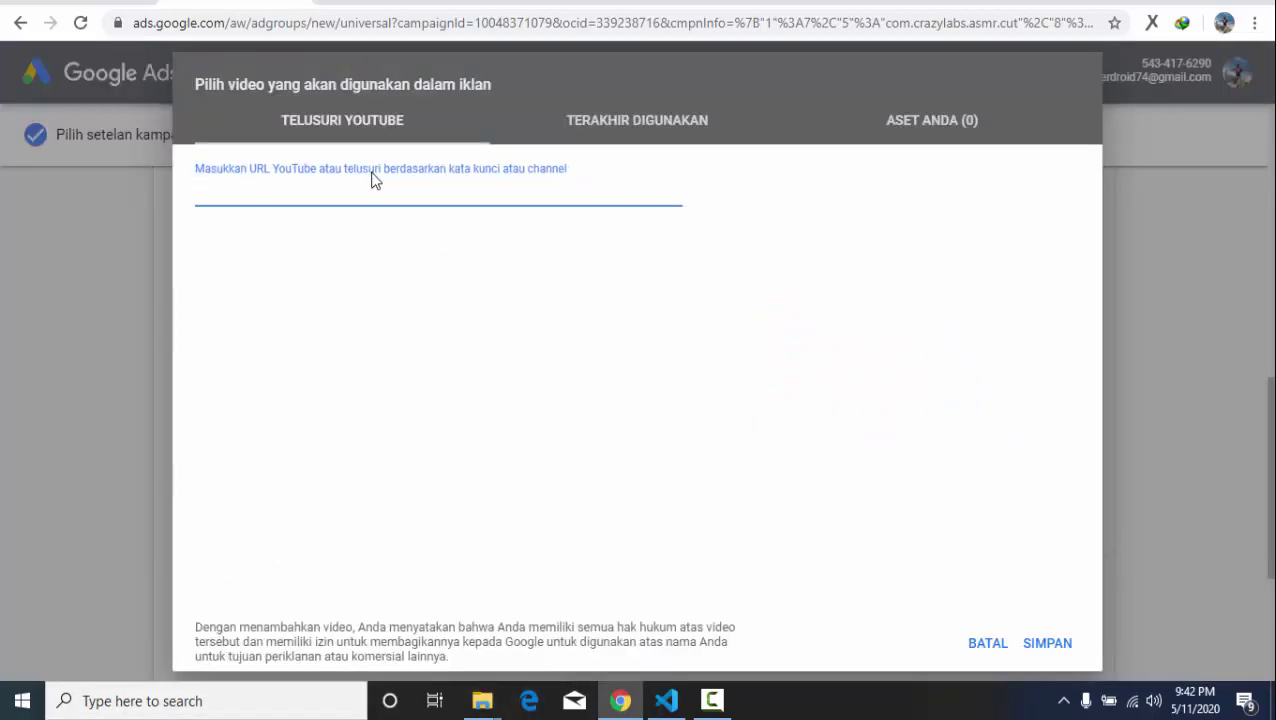
{"action": "left_click", "coordinate": [988, 642]}
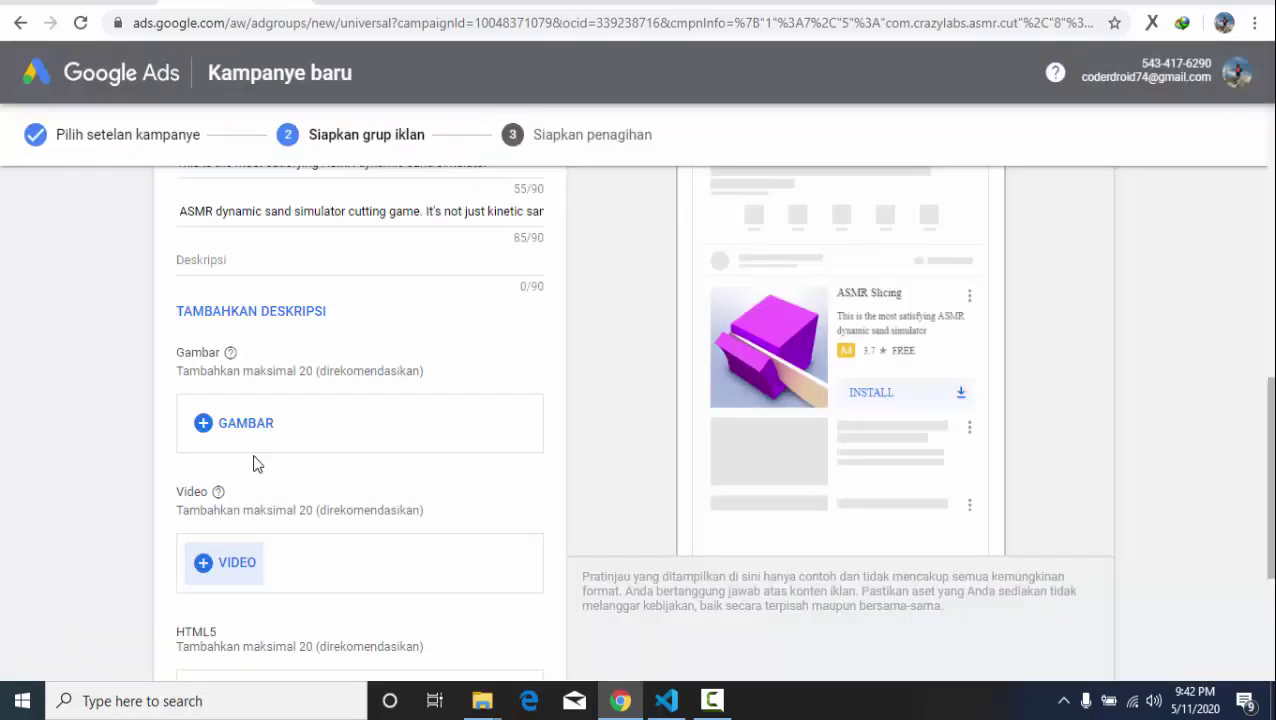
{"action": "scroll", "coordinate": [334, 428], "scroll_direction": "down", "scroll_amount": 2}
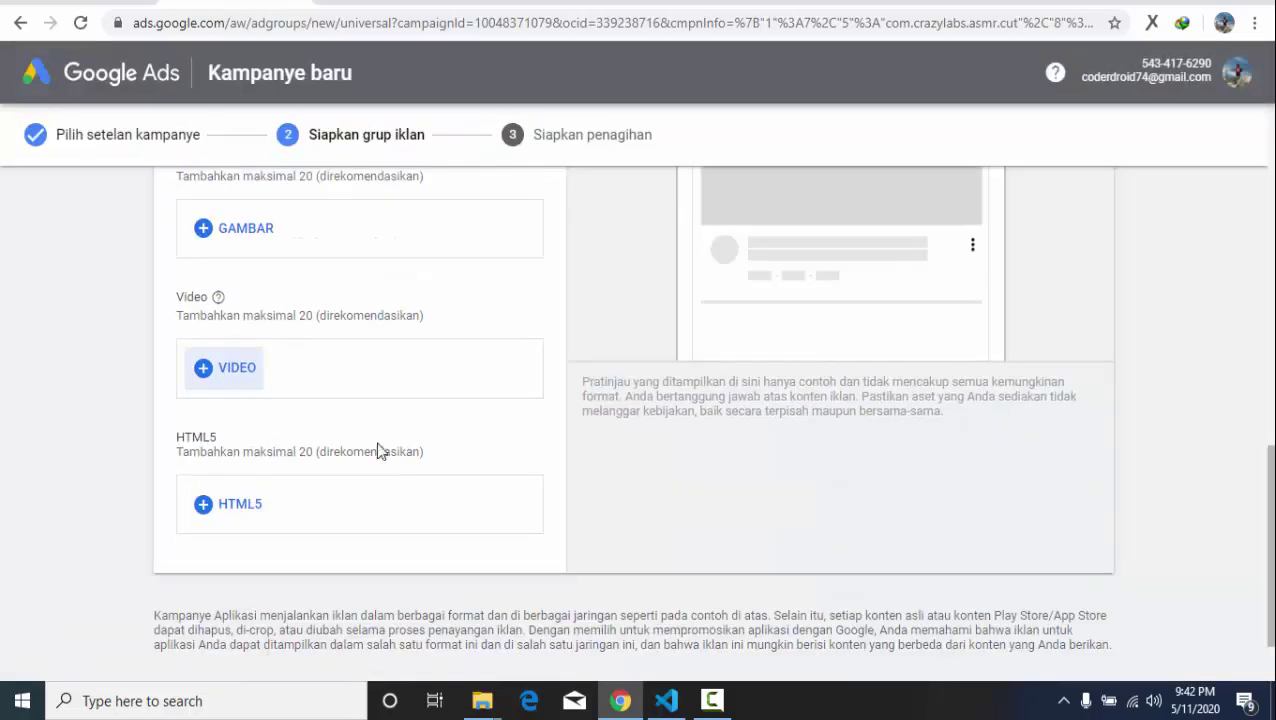
{"action": "scroll", "coordinate": [376, 450], "scroll_direction": "up", "scroll_amount": 9}
{"action": "scroll", "coordinate": [421, 485], "scroll_direction": "down", "scroll_amount": 6}
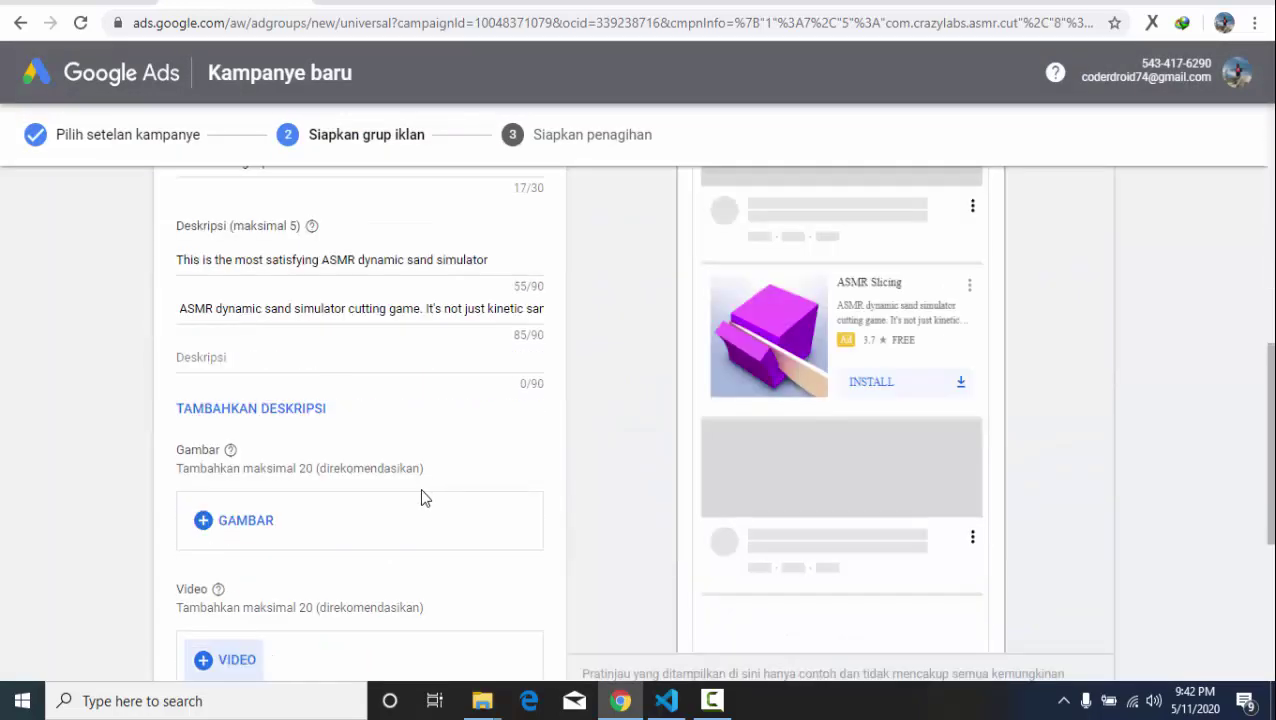
{"action": "scroll", "coordinate": [433, 507], "scroll_direction": "down", "scroll_amount": 3}
{"action": "scroll", "coordinate": [544, 359], "scroll_direction": "up", "scroll_amount": 6}
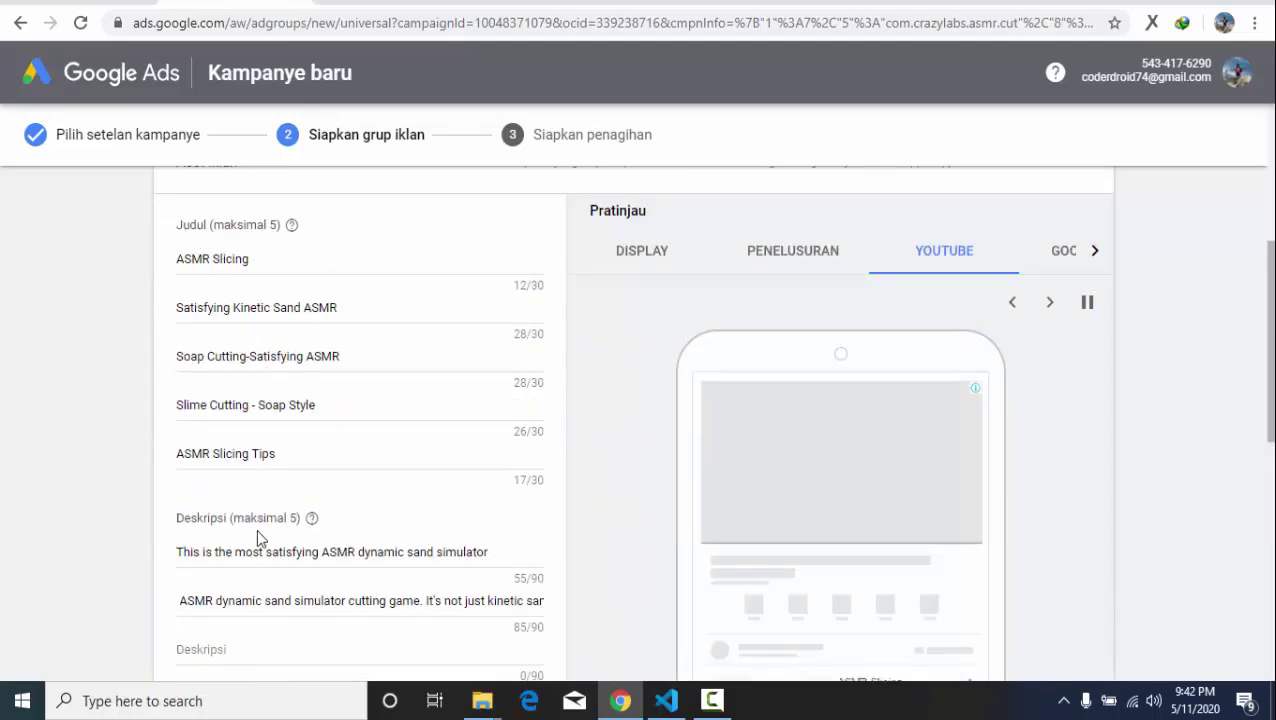
{"action": "scroll", "coordinate": [302, 612], "scroll_direction": "down", "scroll_amount": 6}
{"action": "scroll", "coordinate": [461, 461], "scroll_direction": "up", "scroll_amount": 4}
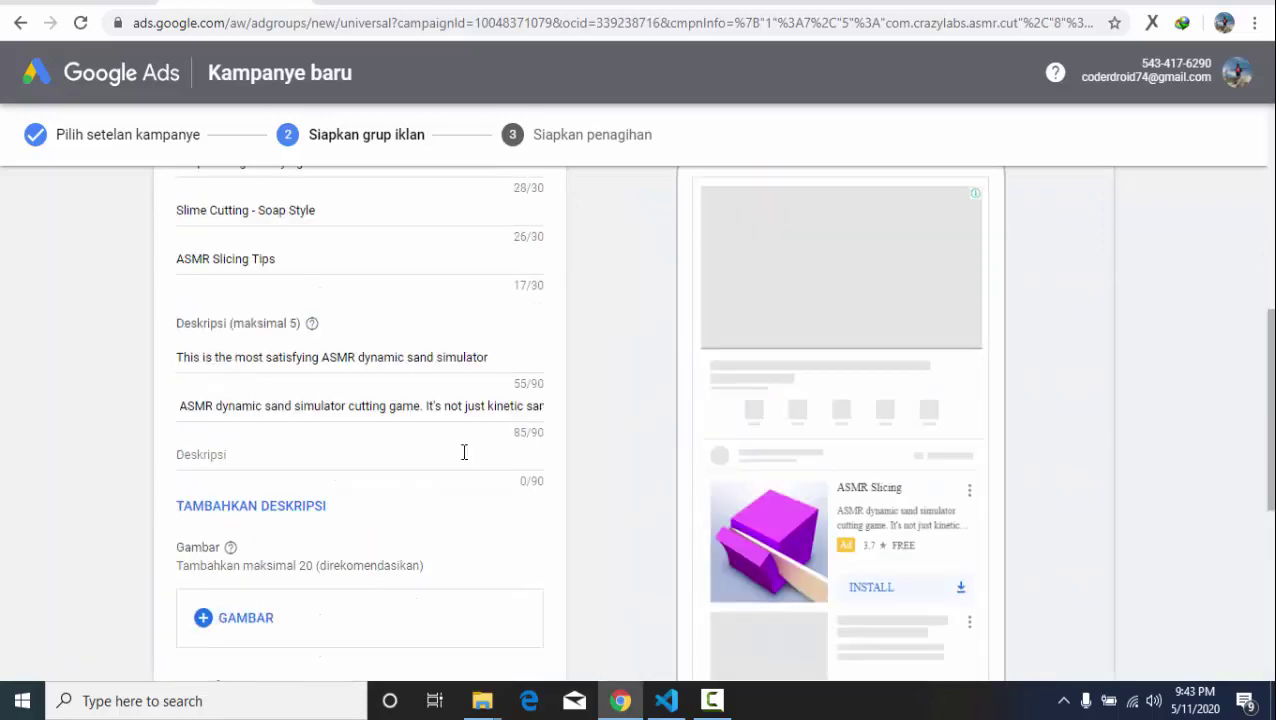
Save the ad group, continue to the billing setup and review the payment profile and customer information.
{"action": "scroll", "coordinate": [464, 452], "scroll_direction": "down", "scroll_amount": 6}
{"action": "left_click", "coordinate": [236, 609]}
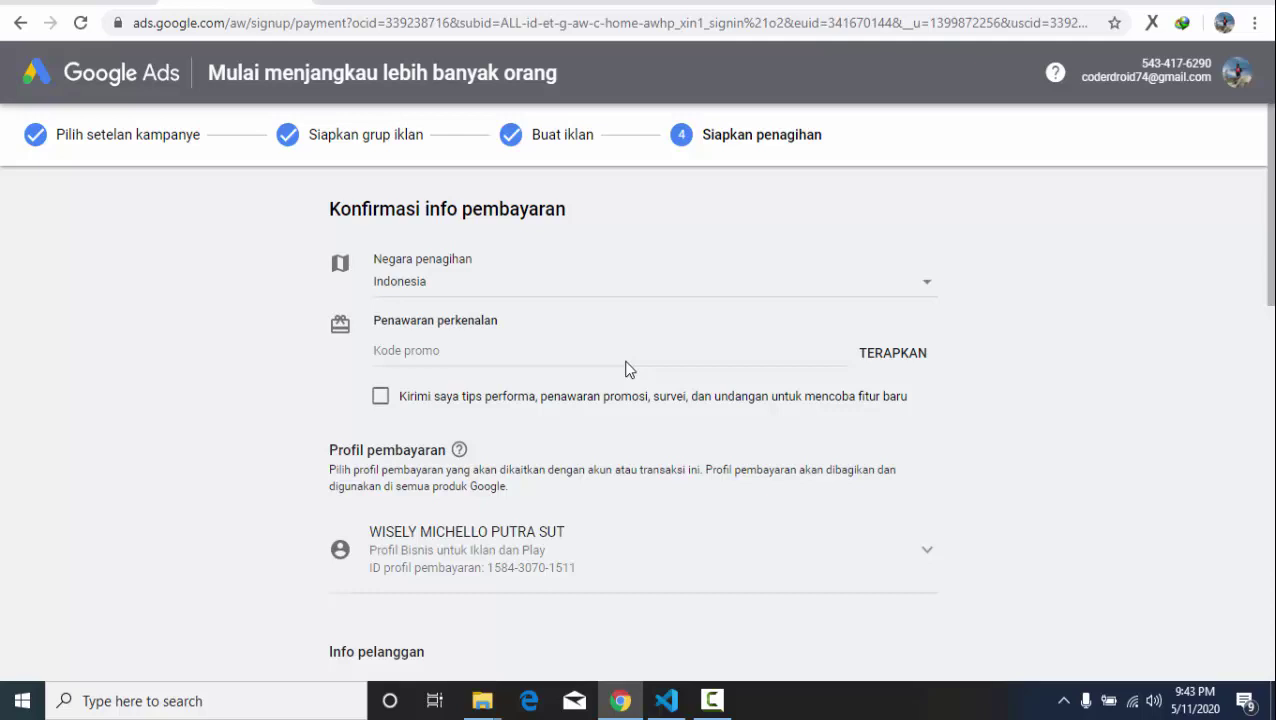
{"action": "scroll", "coordinate": [627, 369], "scroll_direction": "down", "scroll_amount": 10}
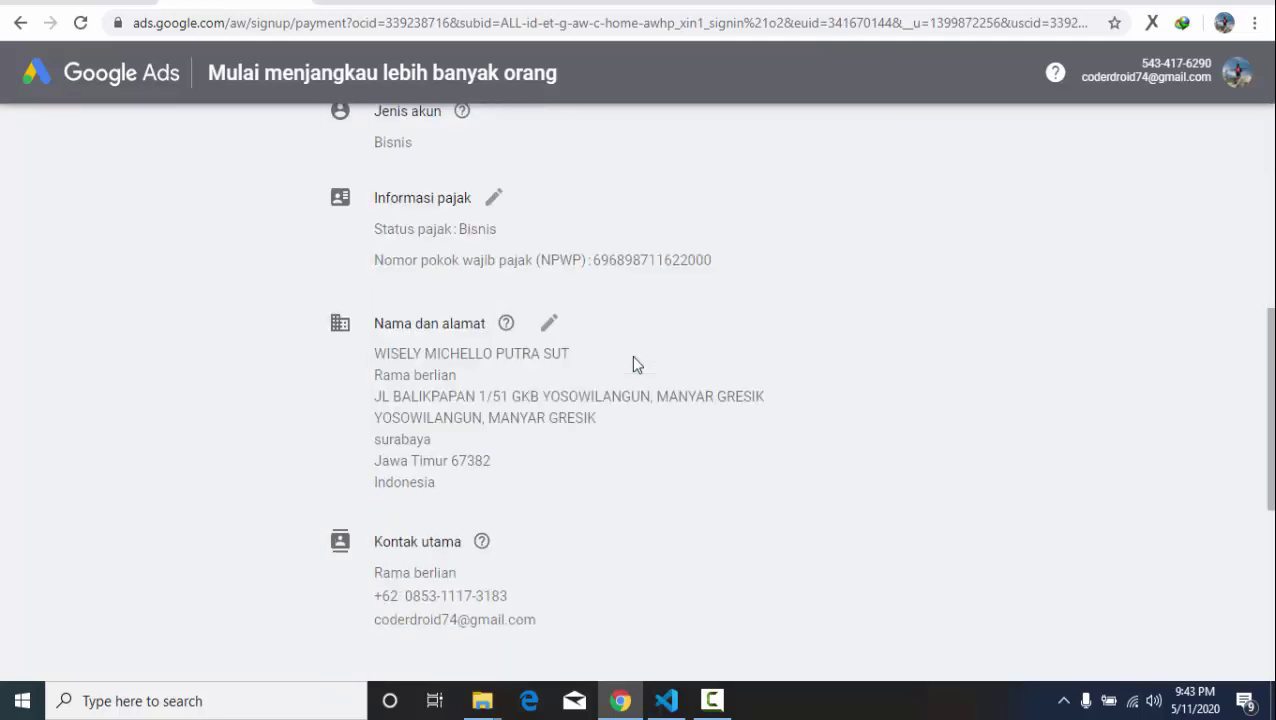
{"action": "scroll", "coordinate": [632, 335], "scroll_direction": "up", "scroll_amount": 10}
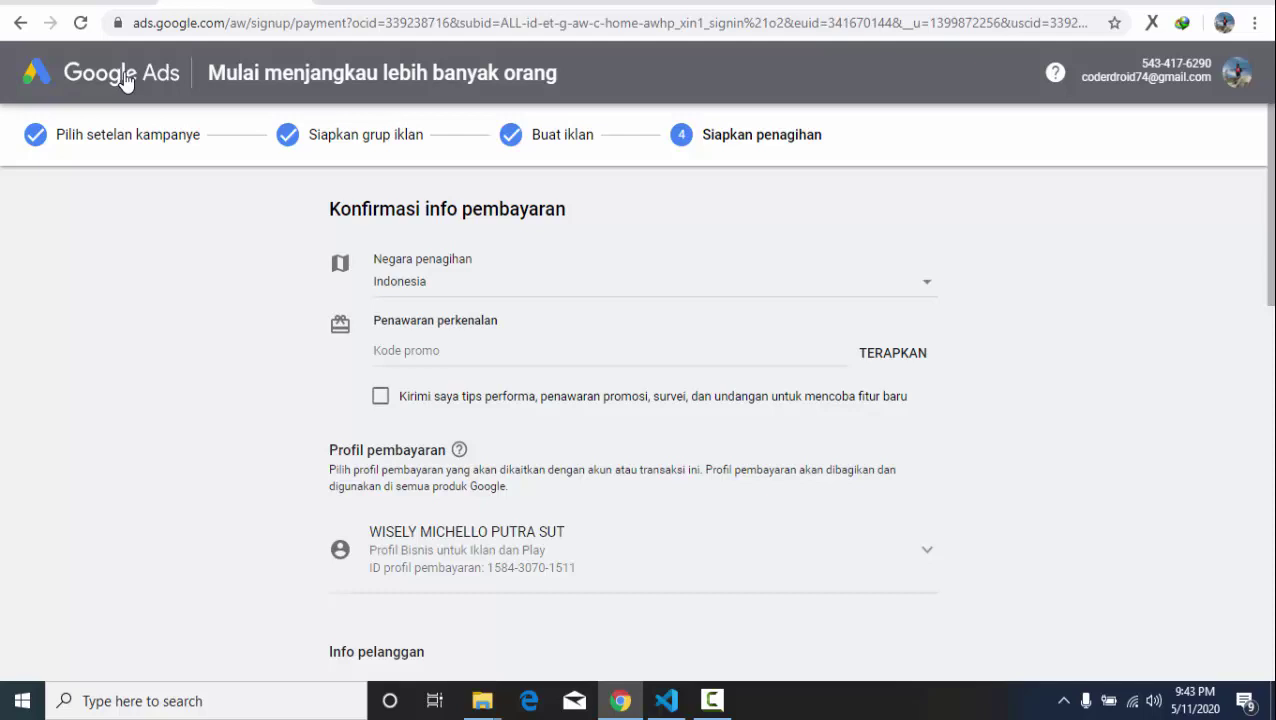
{"action": "left_click", "coordinate": [505, 20]}
{"action": "left_click", "coordinate": [540, 18]}
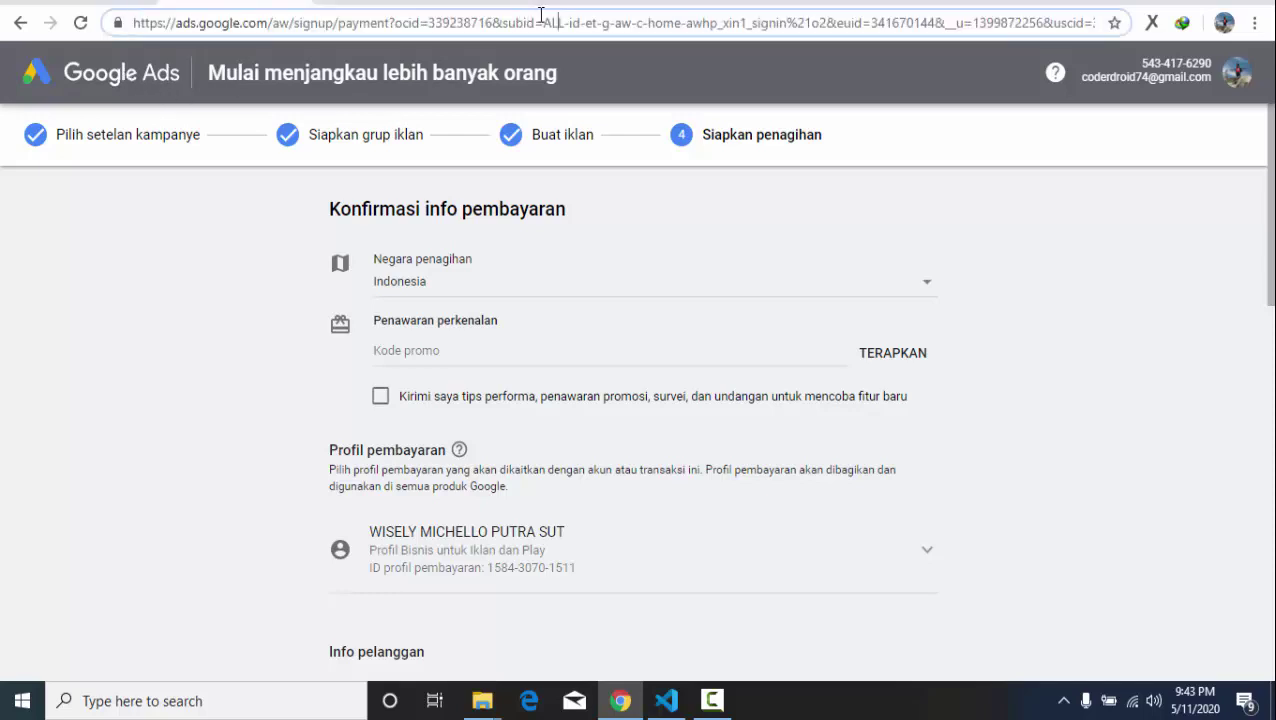
{"action": "left_click_drag", "start_coordinate": [552, 20], "coordinate": [1110, 20]}
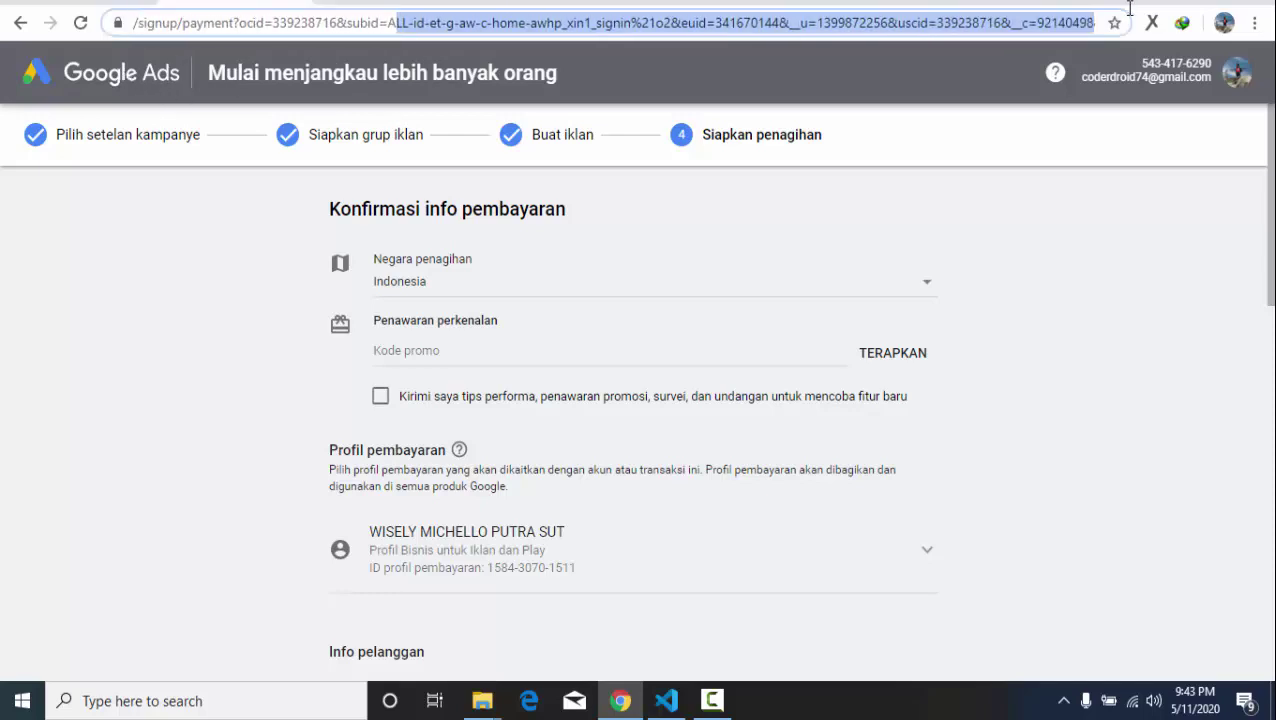
{"action": "left_click", "coordinate": [128, 100]}
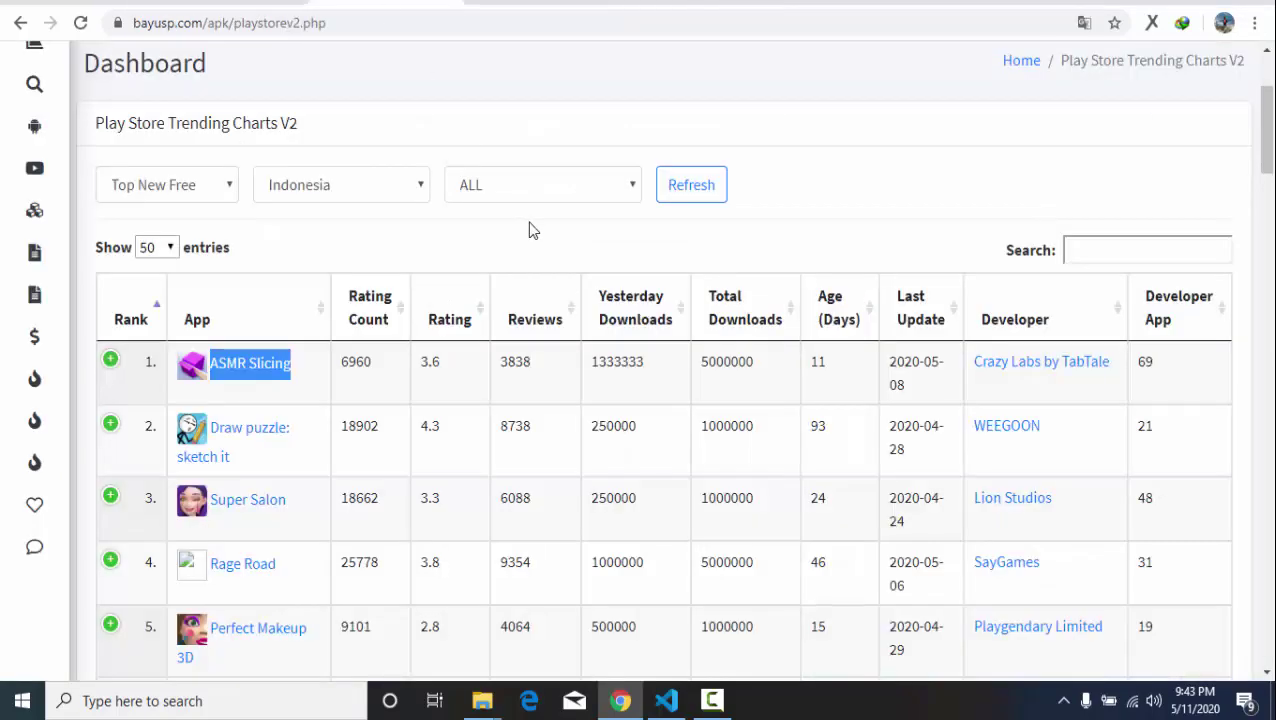
Review the Play Store Trending Charts V2 table of top new free apps for Indonesia.
{"action": "scroll", "coordinate": [533, 231], "scroll_direction": "down", "scroll_amount": 2}
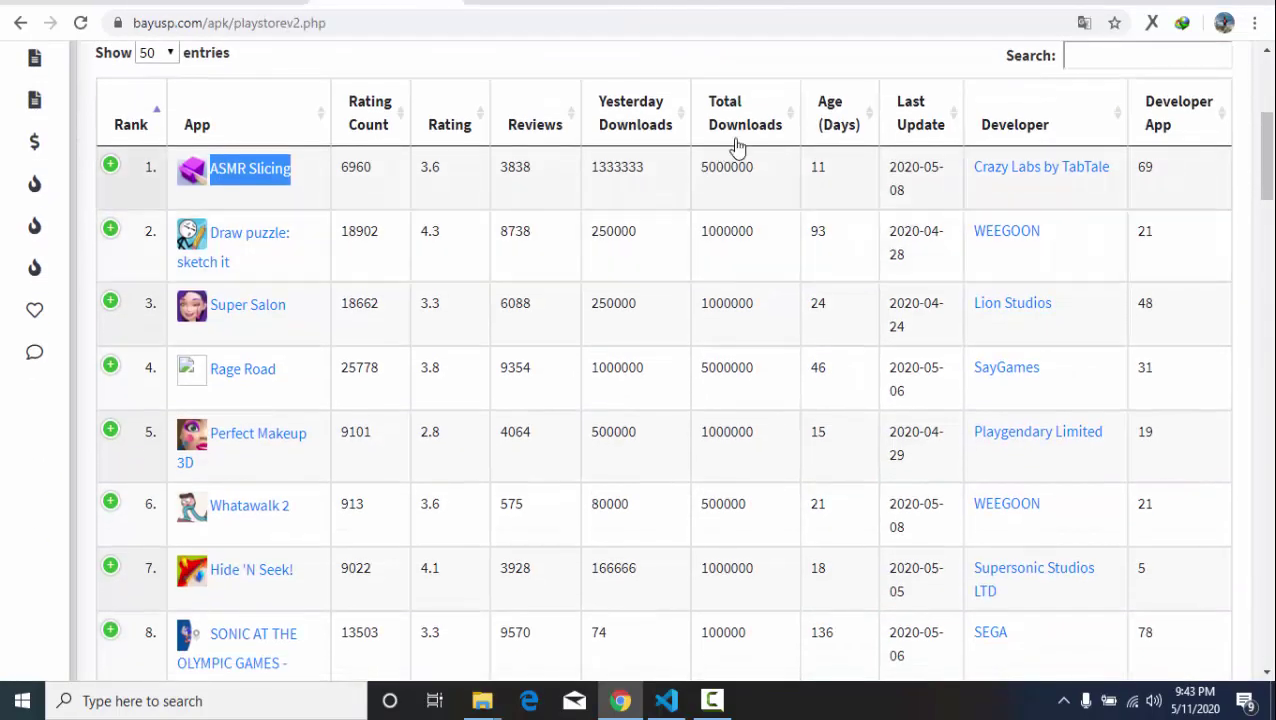
{"action": "left_click", "coordinate": [1236, 176]}
{"action": "scroll", "coordinate": [165, 482], "scroll_direction": "up", "scroll_amount": 1}
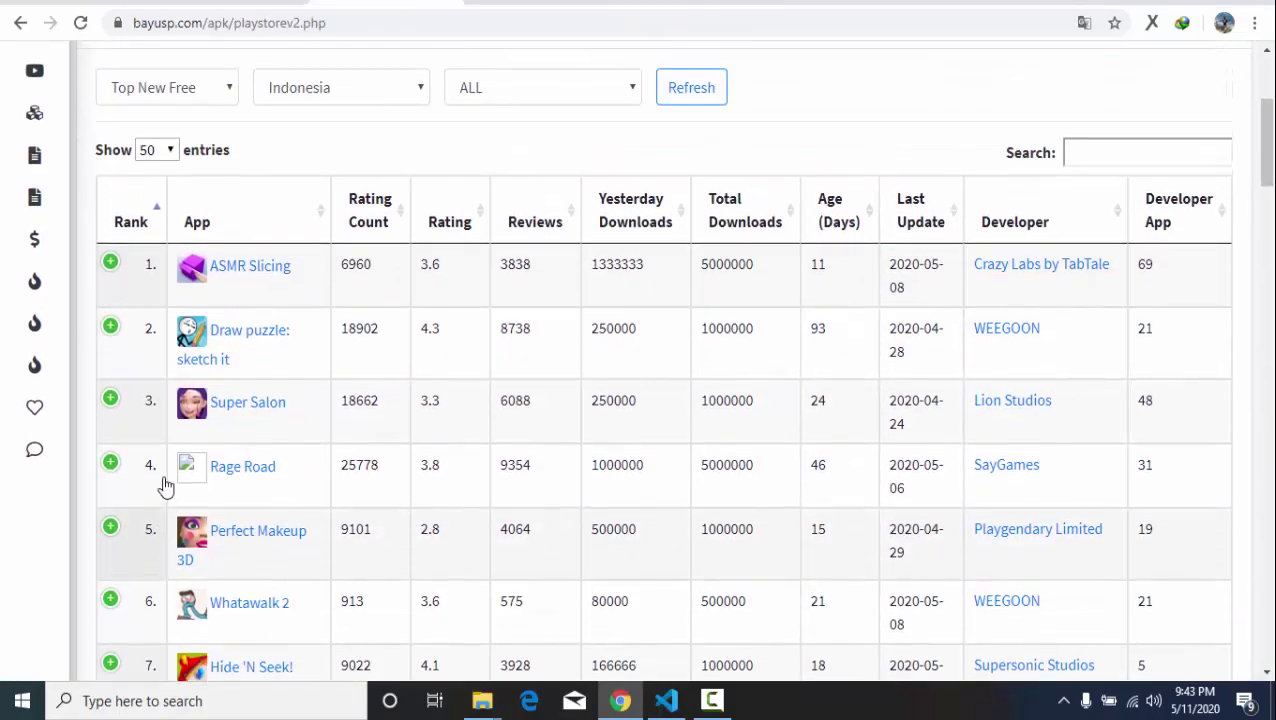